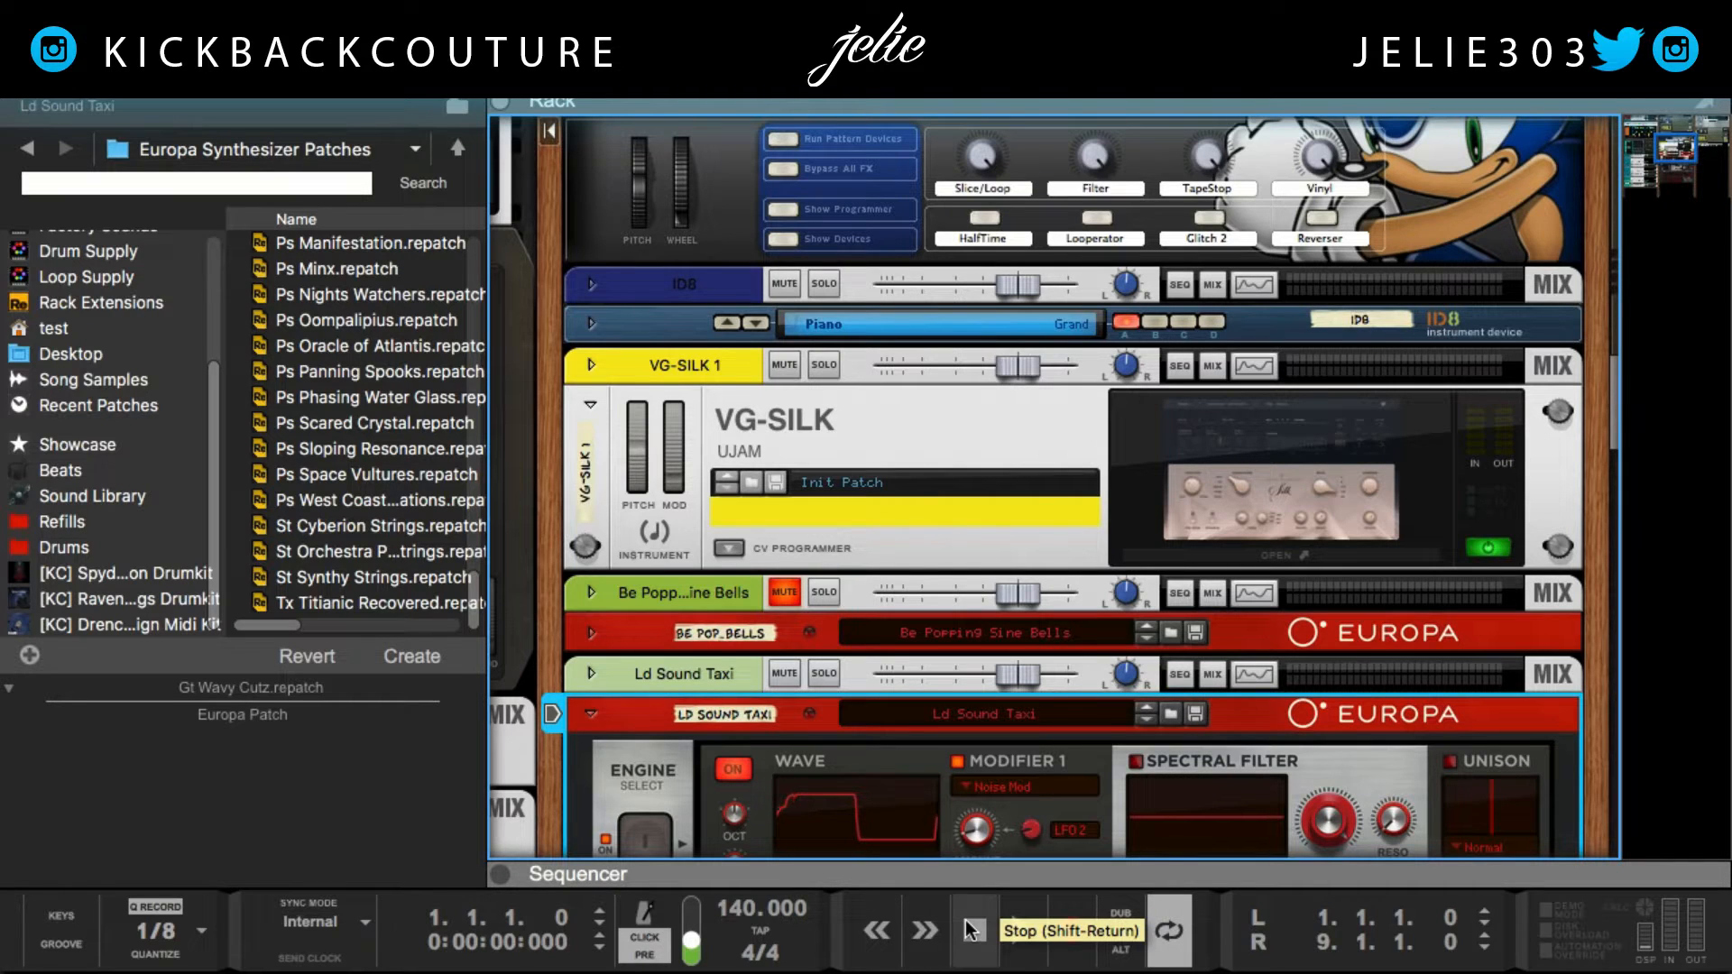
# Play the eight-bar loop from the start to hear the Ld Sound Taxi lead with the VG-SILK track.
pyautogui.click(979, 921)
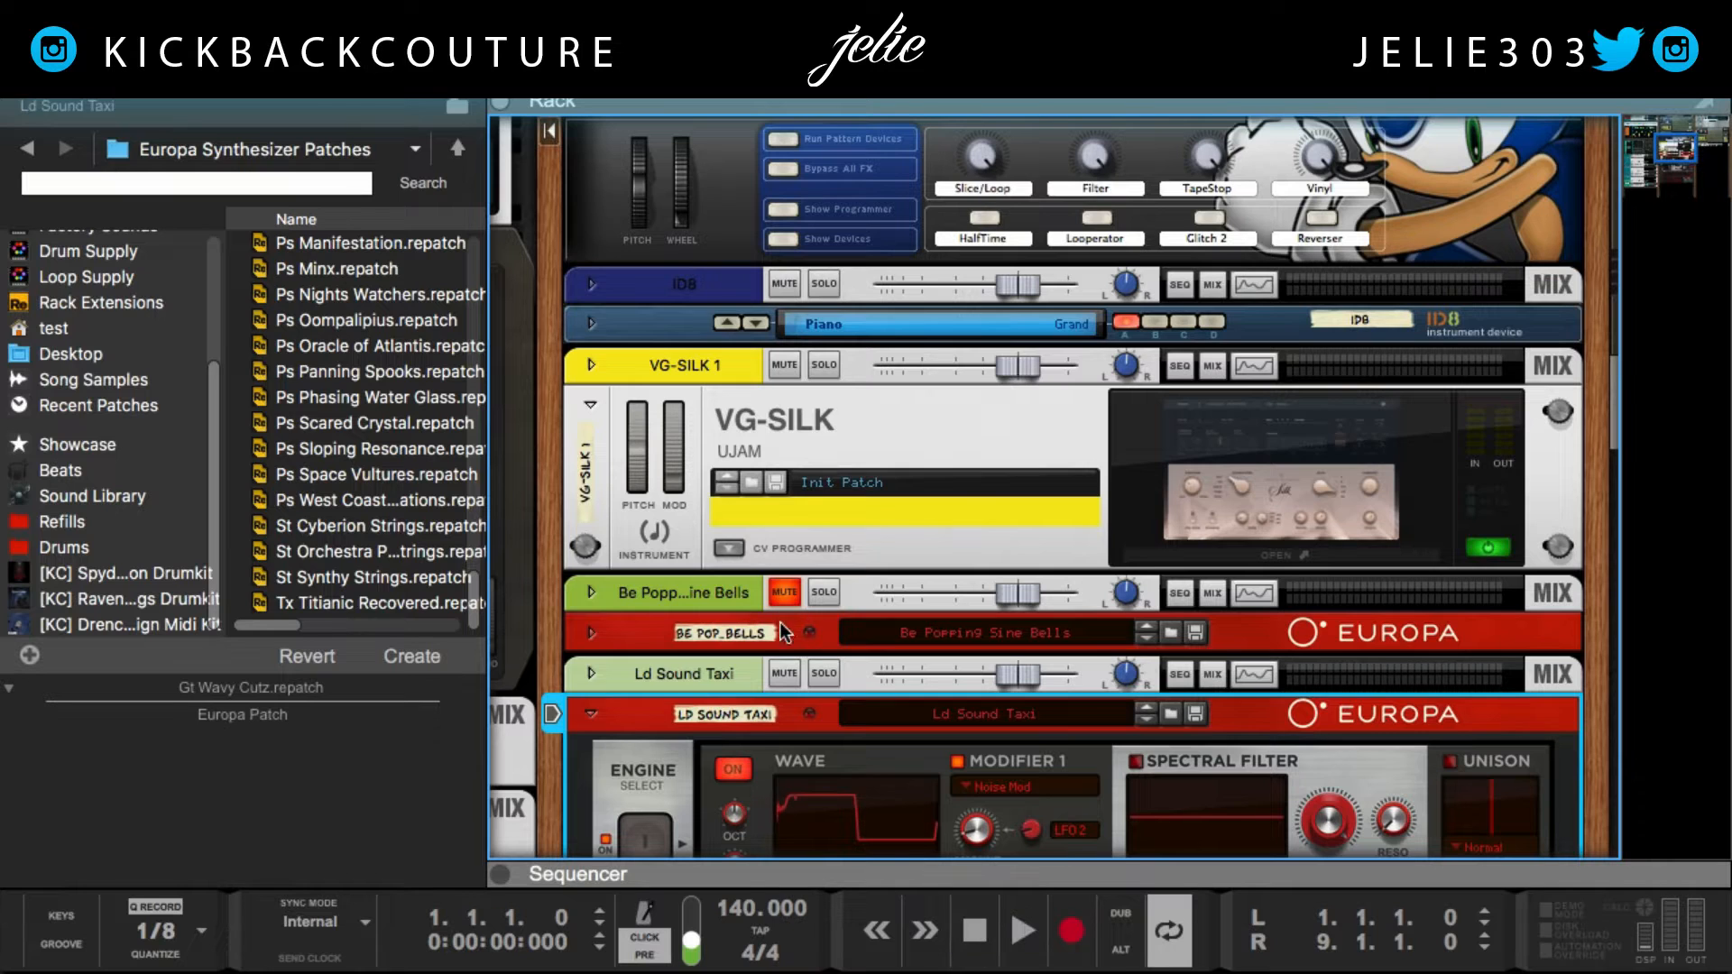
pyautogui.scroll(-2, 670, 652)
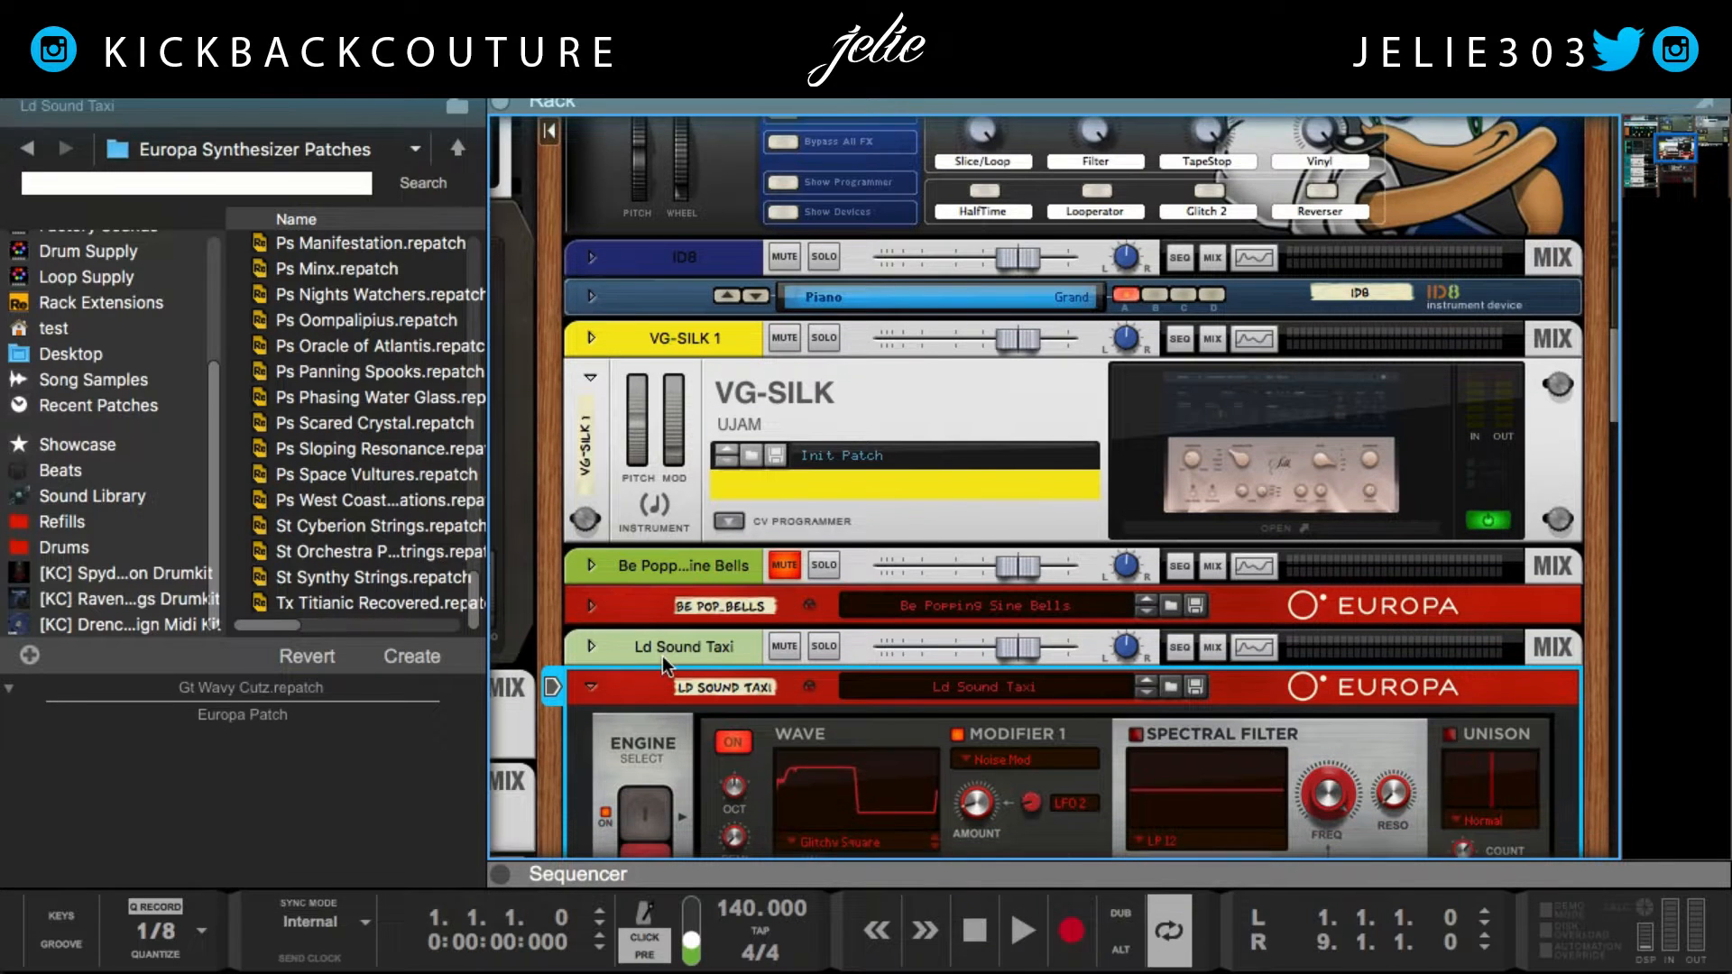
pyautogui.scroll(-3, 662, 657)
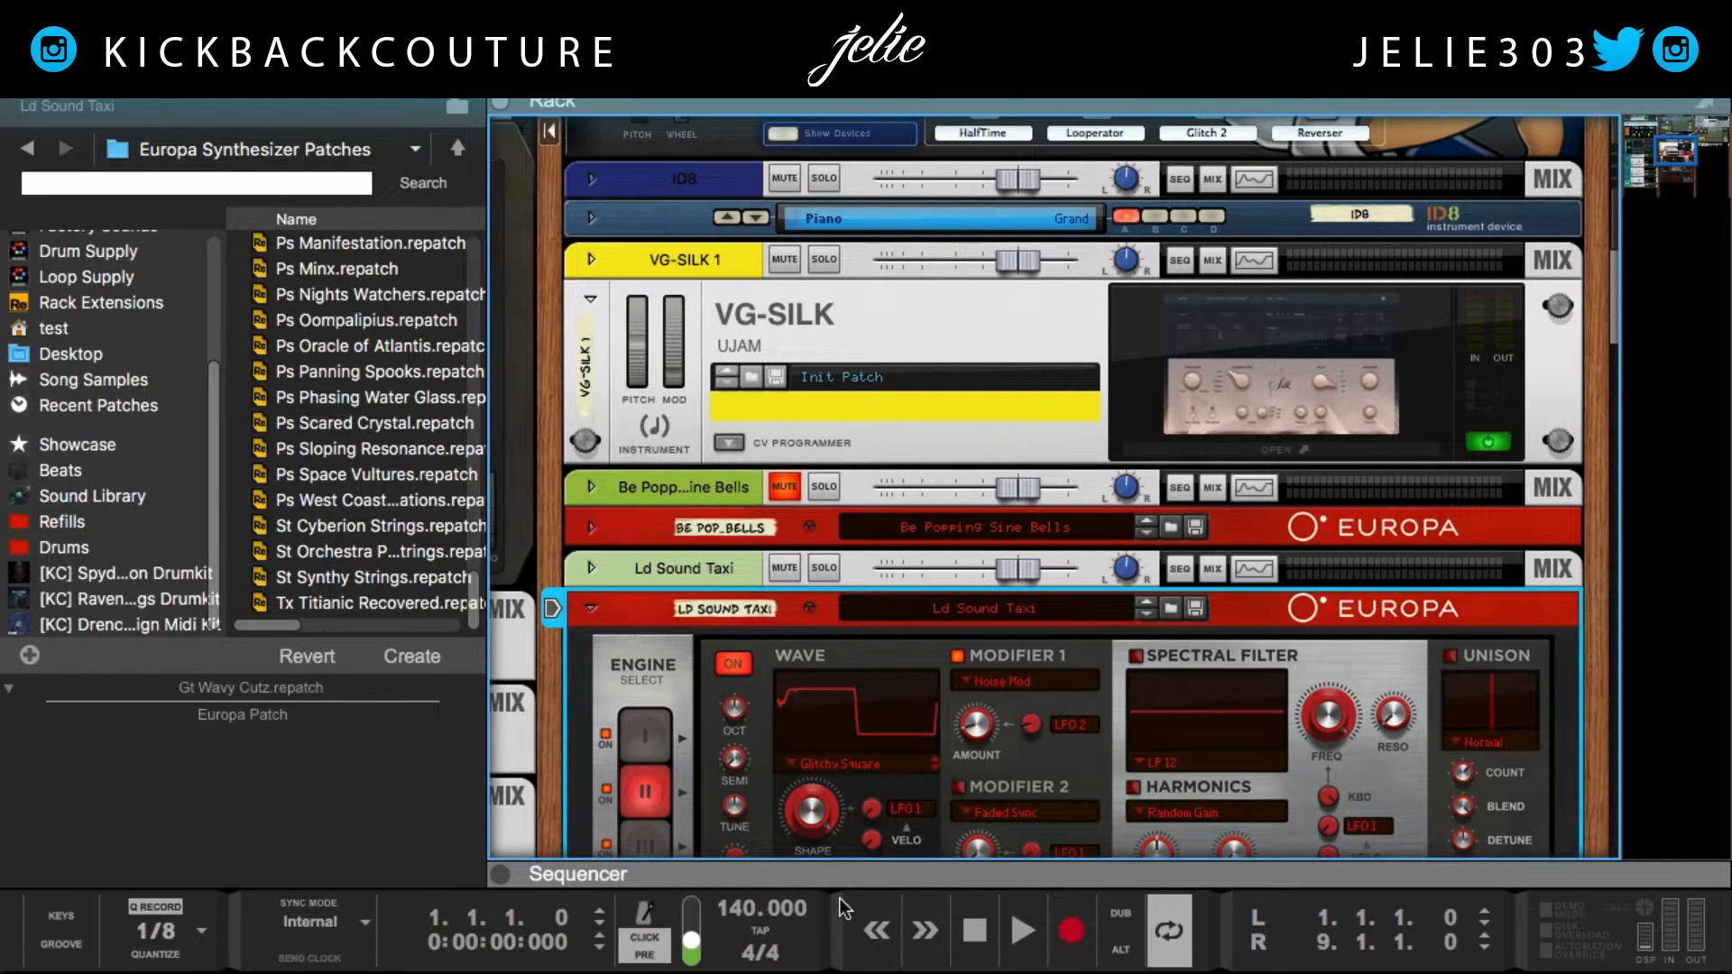
pyautogui.click(1006, 943)
pyautogui.click(984, 936)
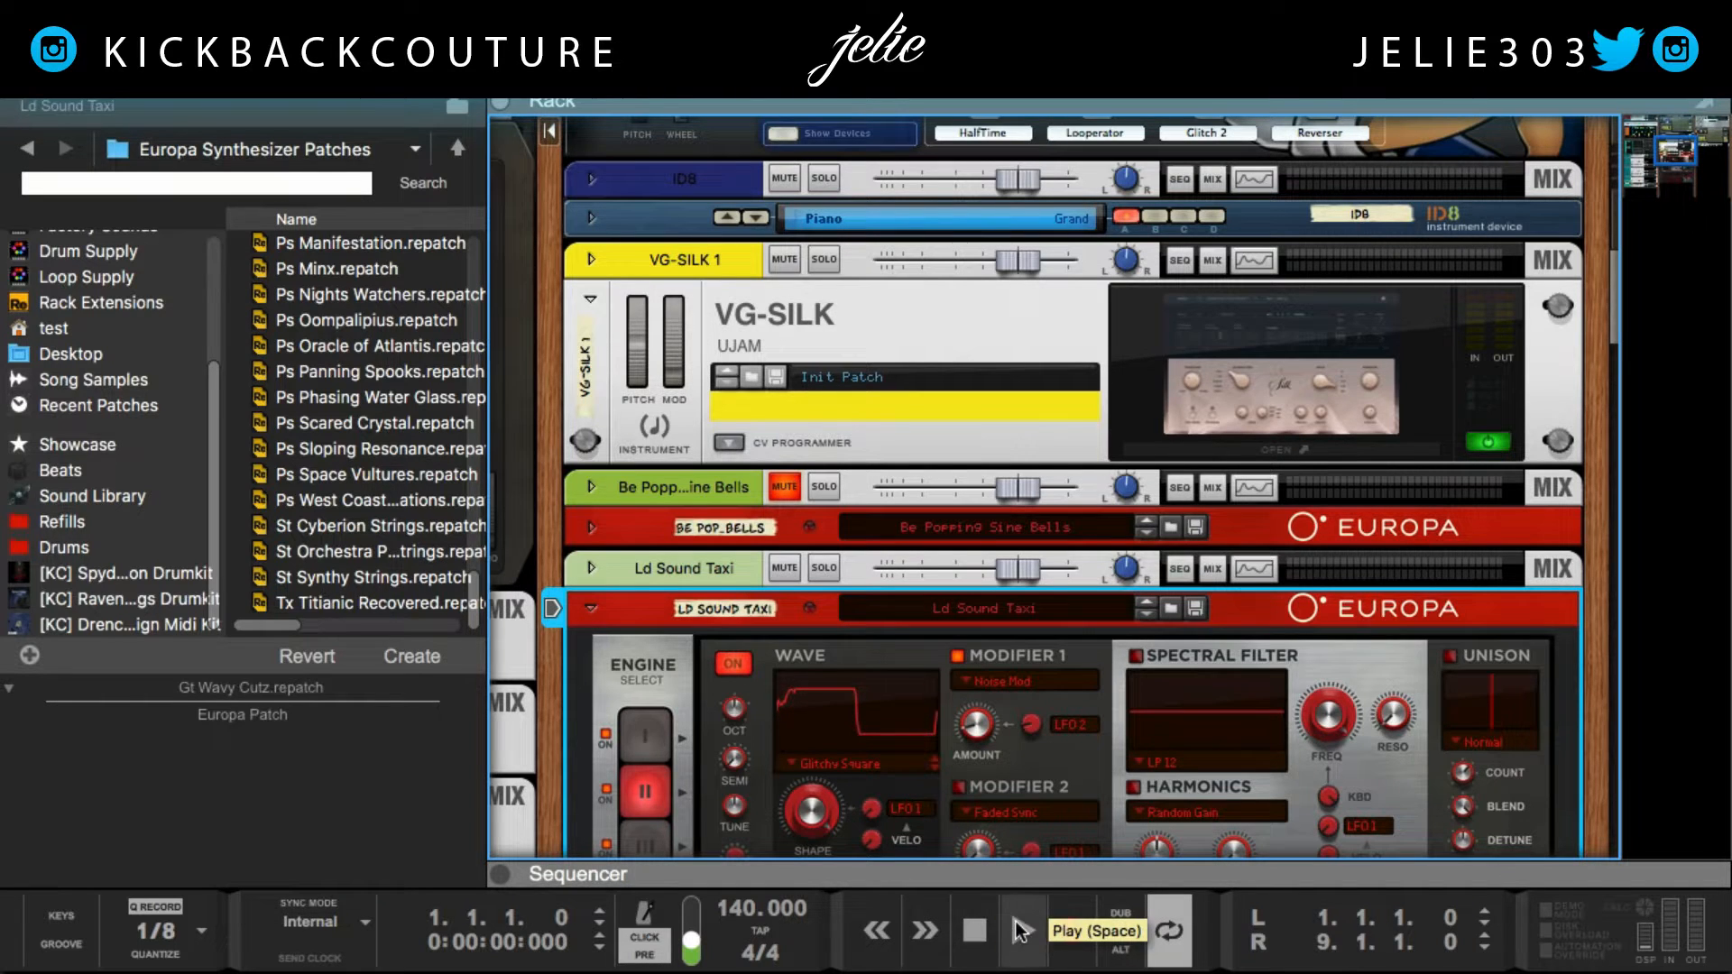
pyautogui.click(1021, 930)
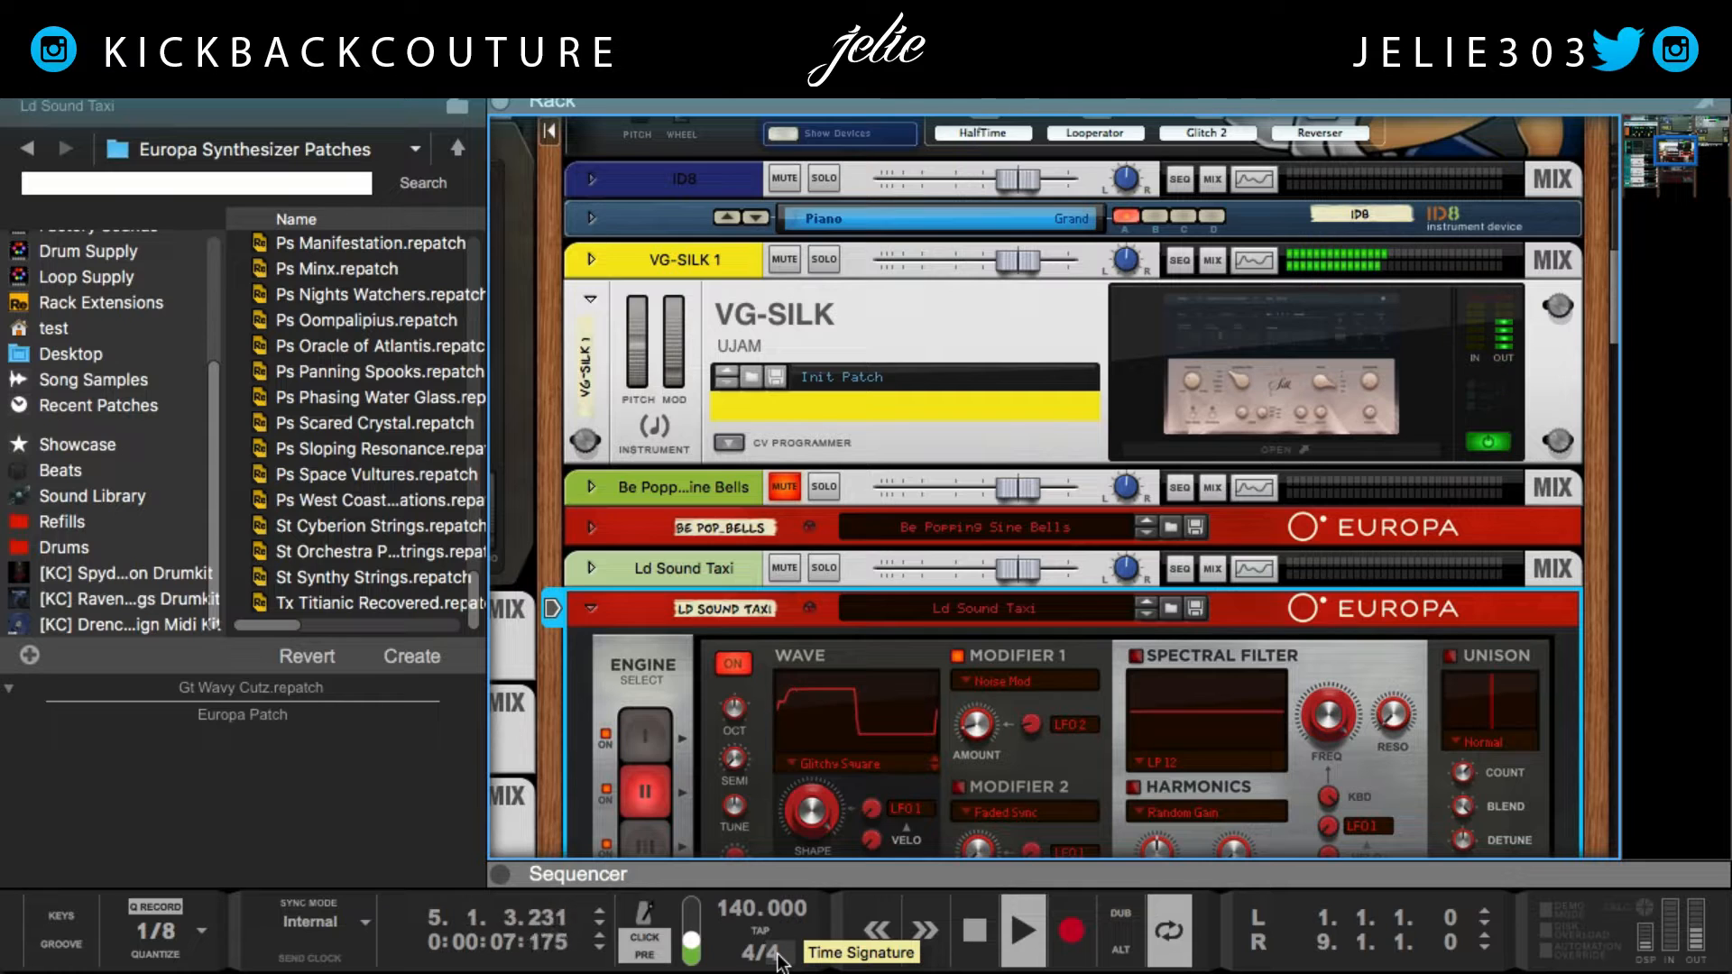
pyautogui.click(534, 508)
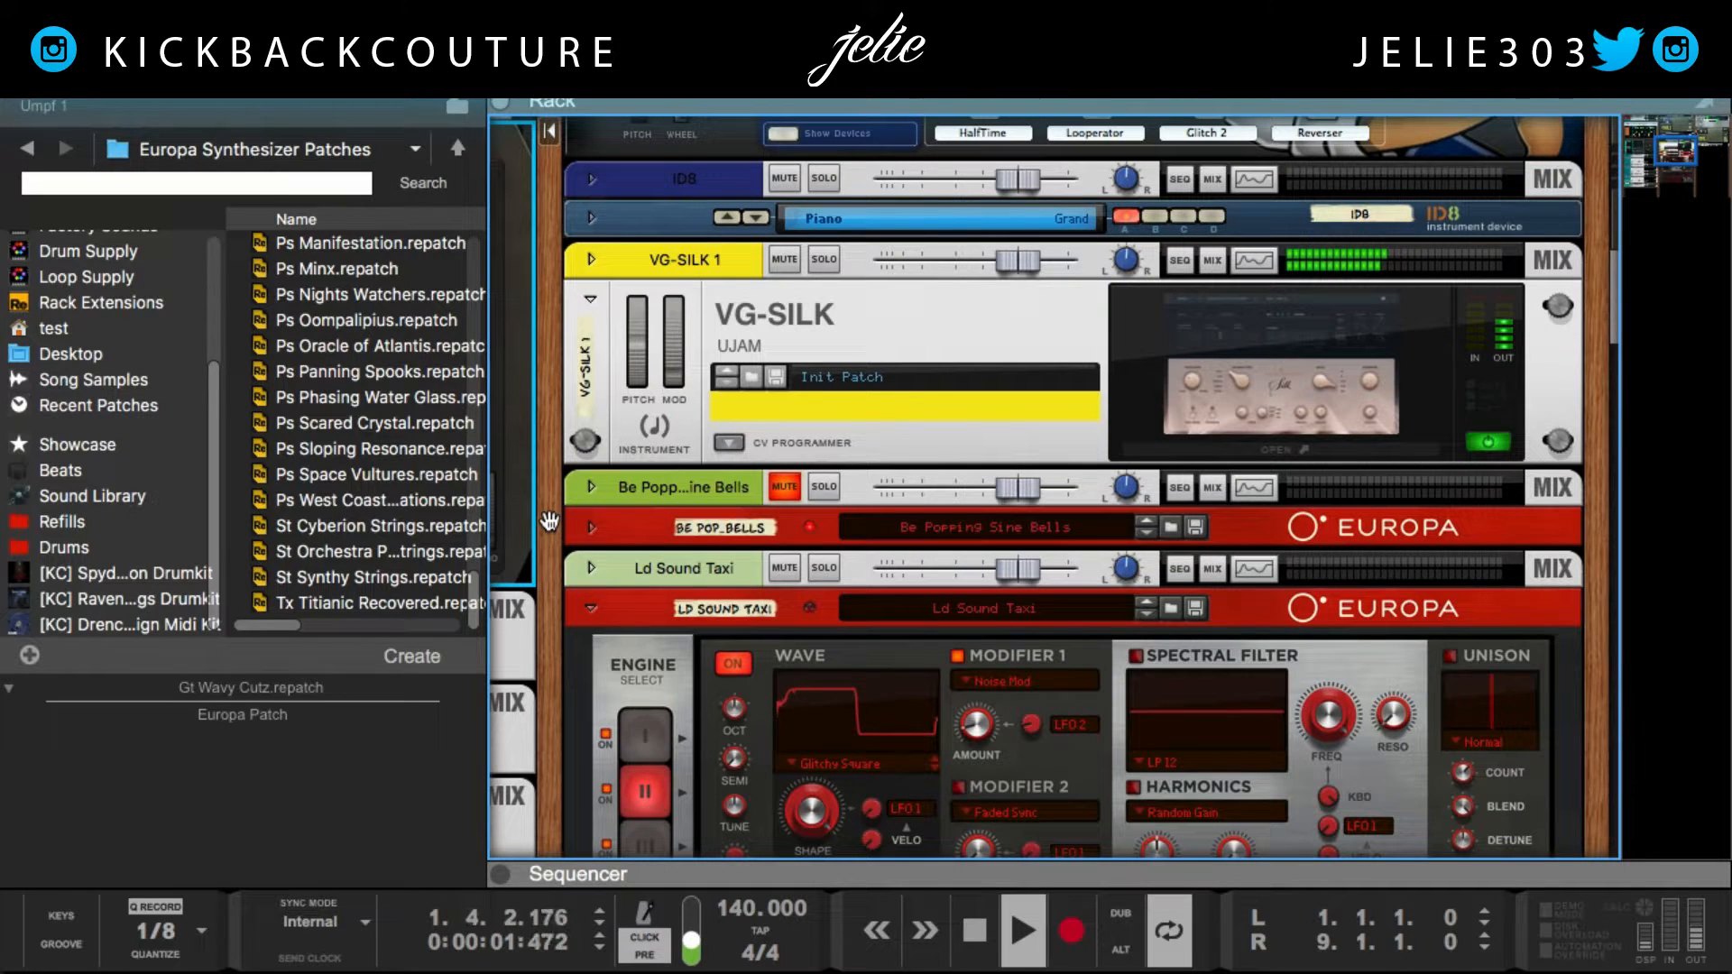
pyautogui.click(548, 522)
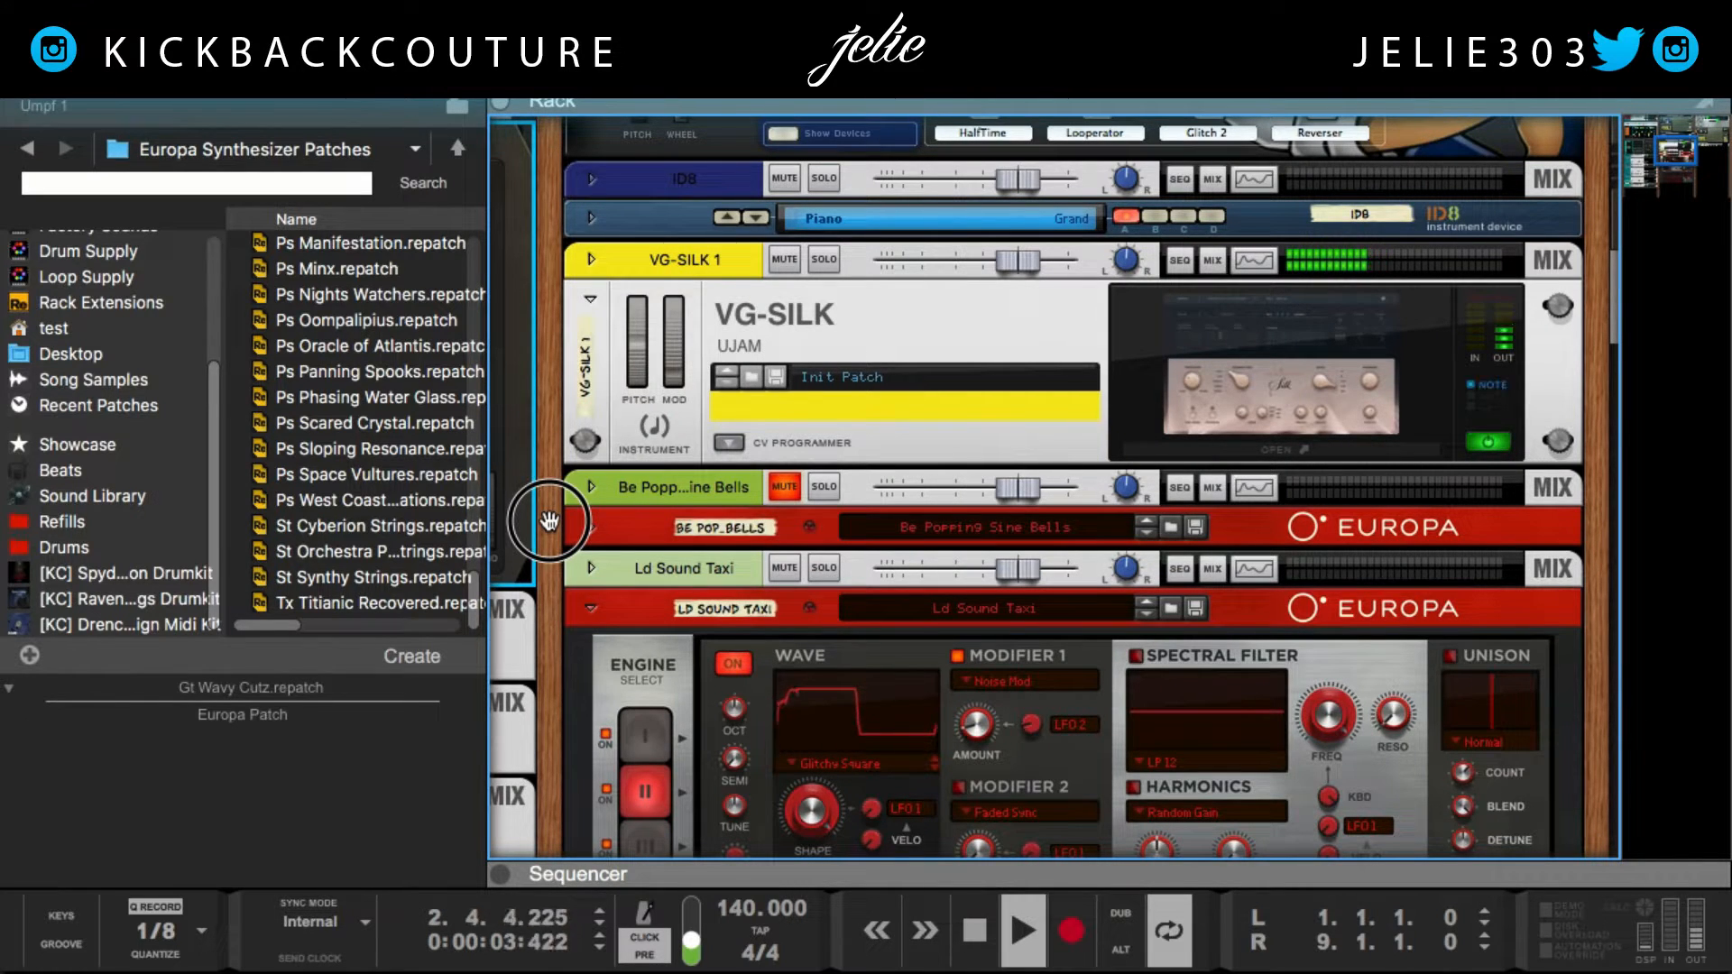
pyautogui.moveTo(548, 522); pyautogui.dragTo(542, 510)
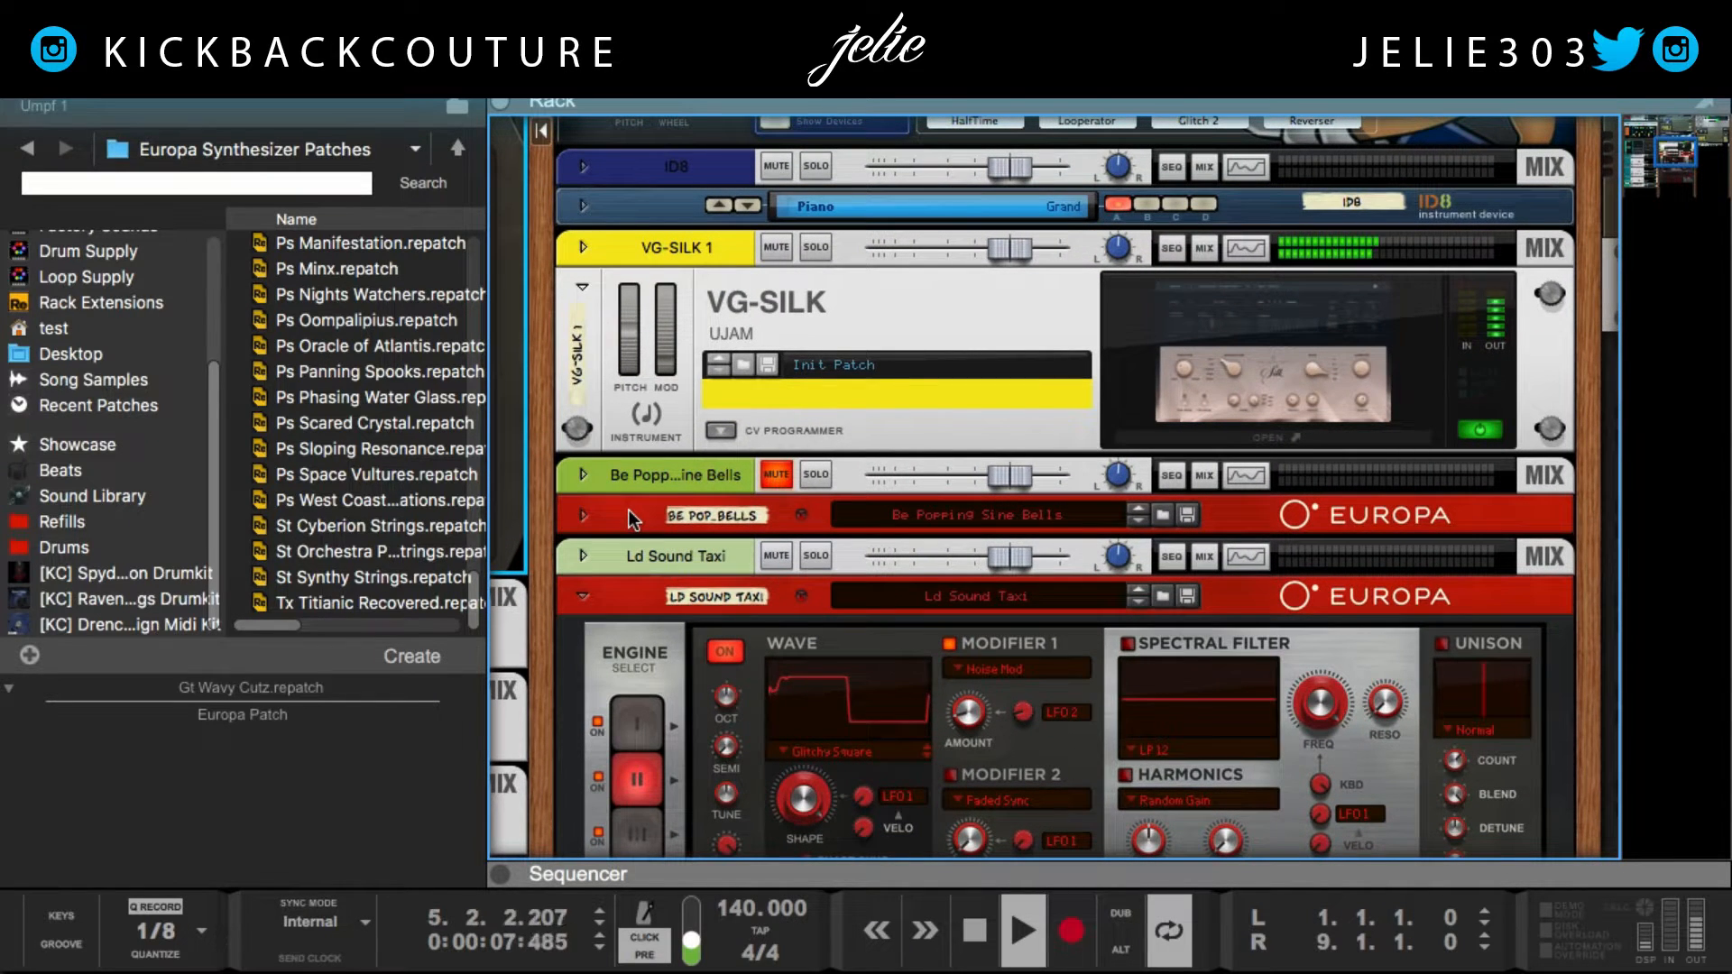
# Solo the lead Europa track and step through its patches until Ms Gypsy Pools is loaded.
pyautogui.scroll(-1, 744, 497)
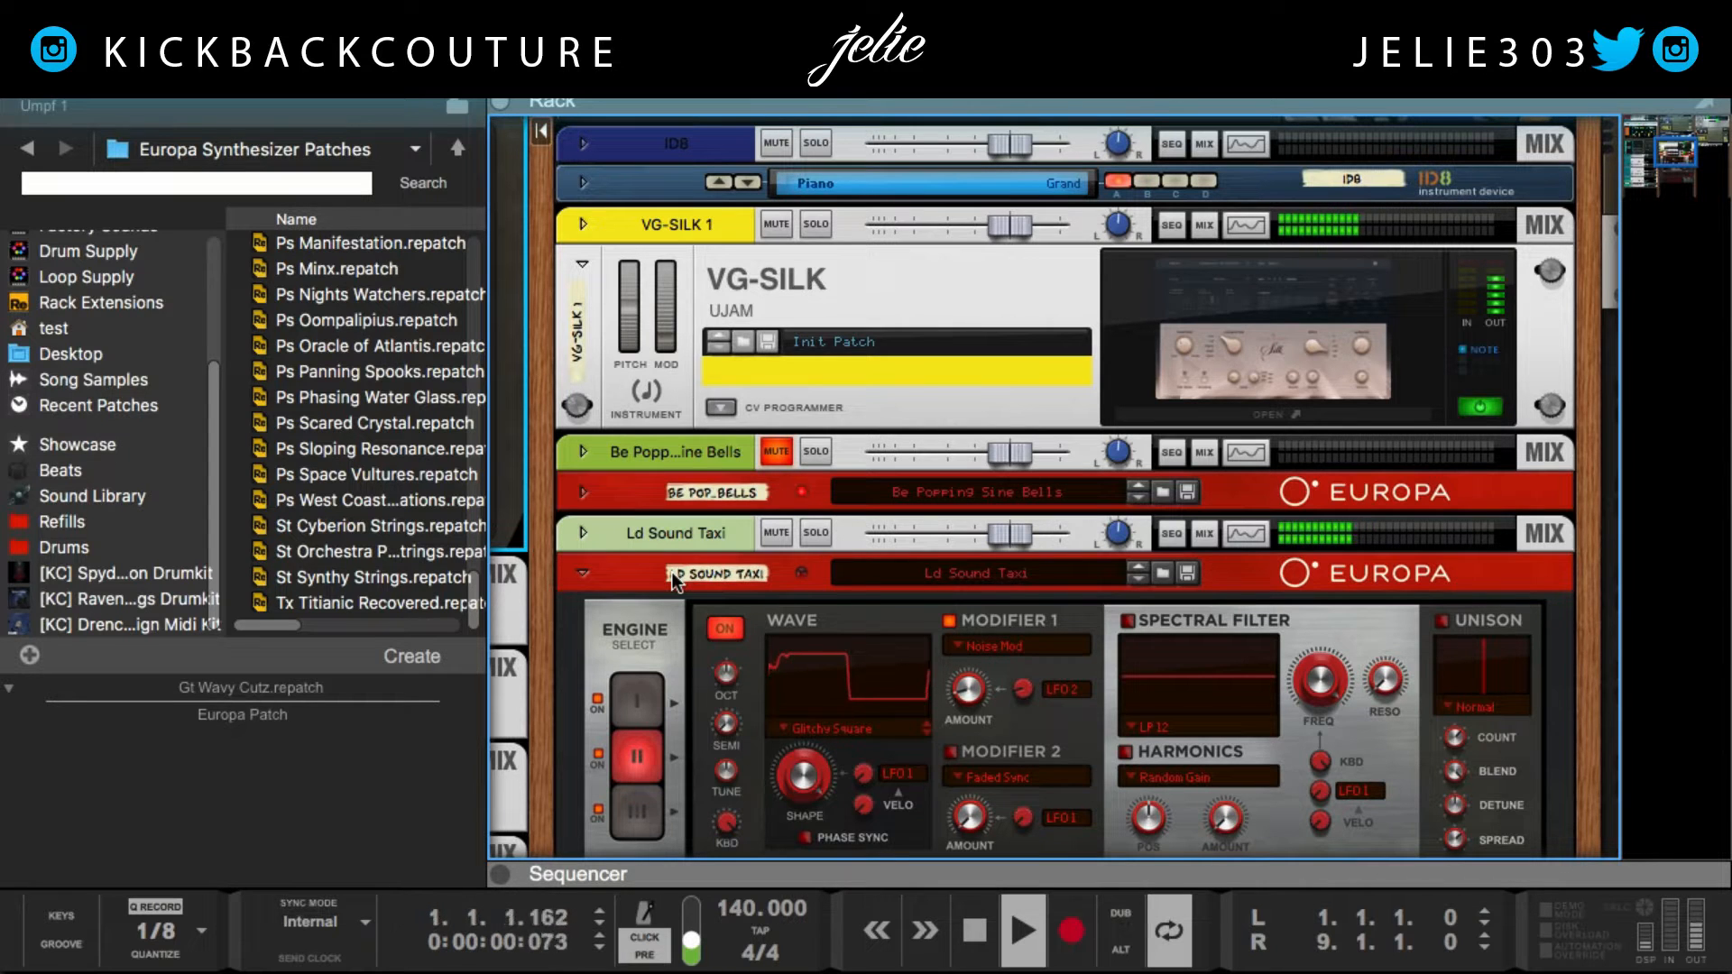
pyautogui.click(1139, 581)
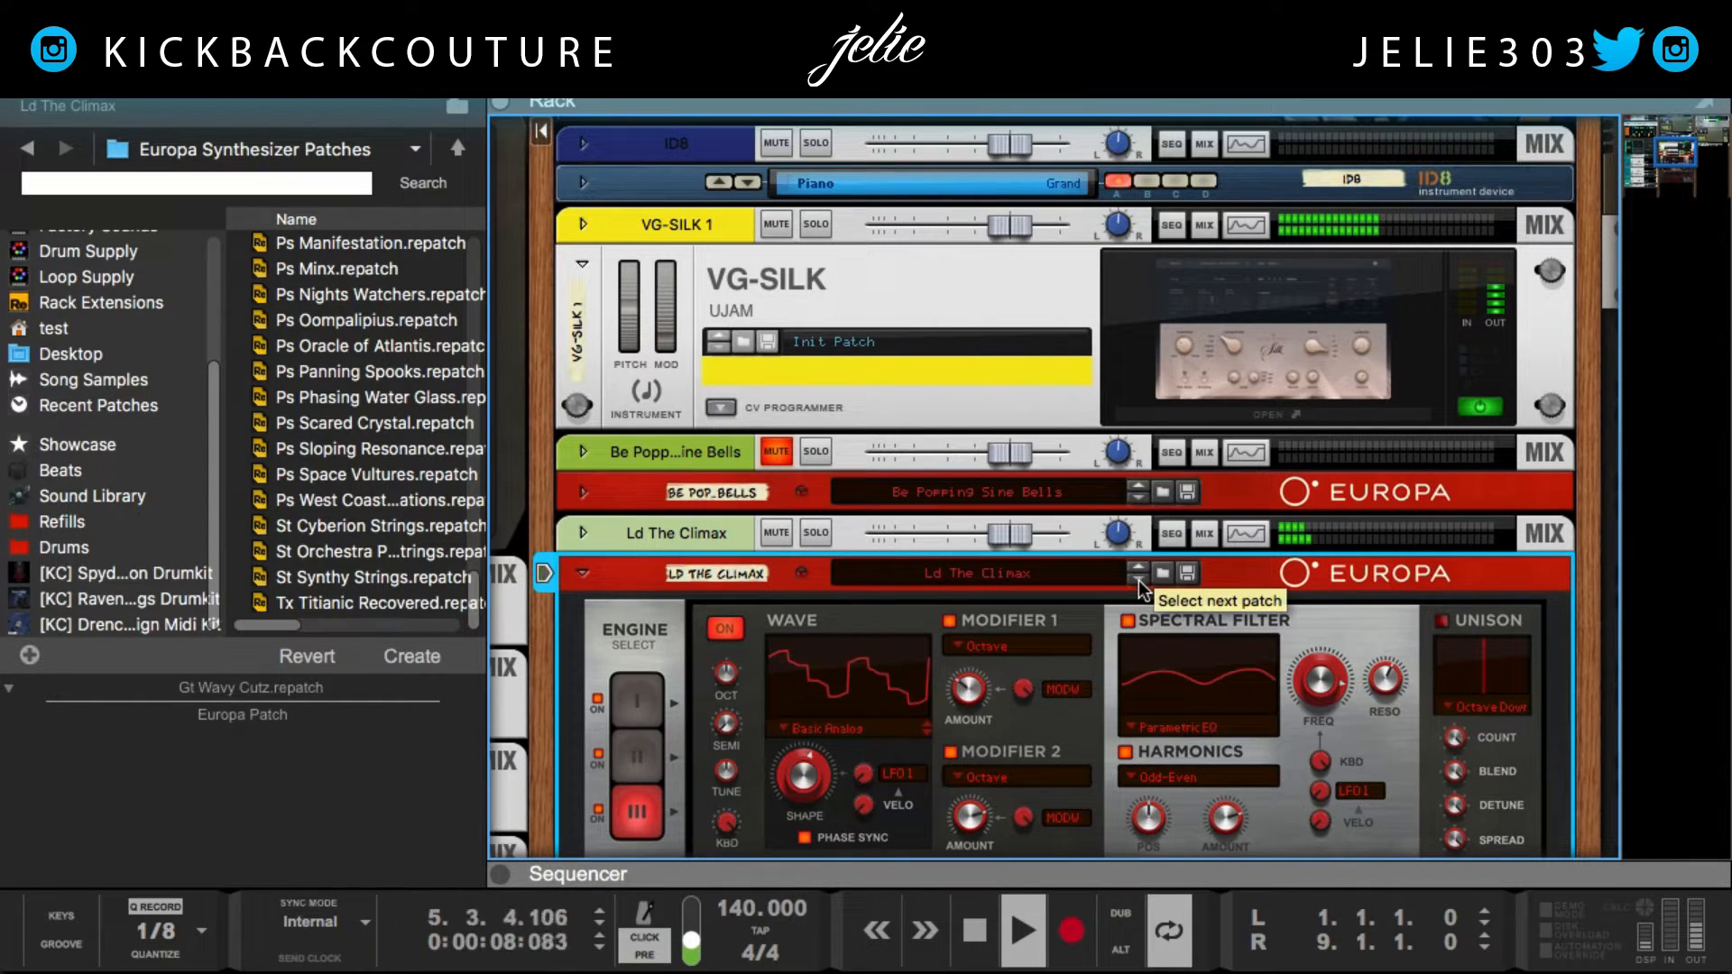
pyautogui.click(818, 532)
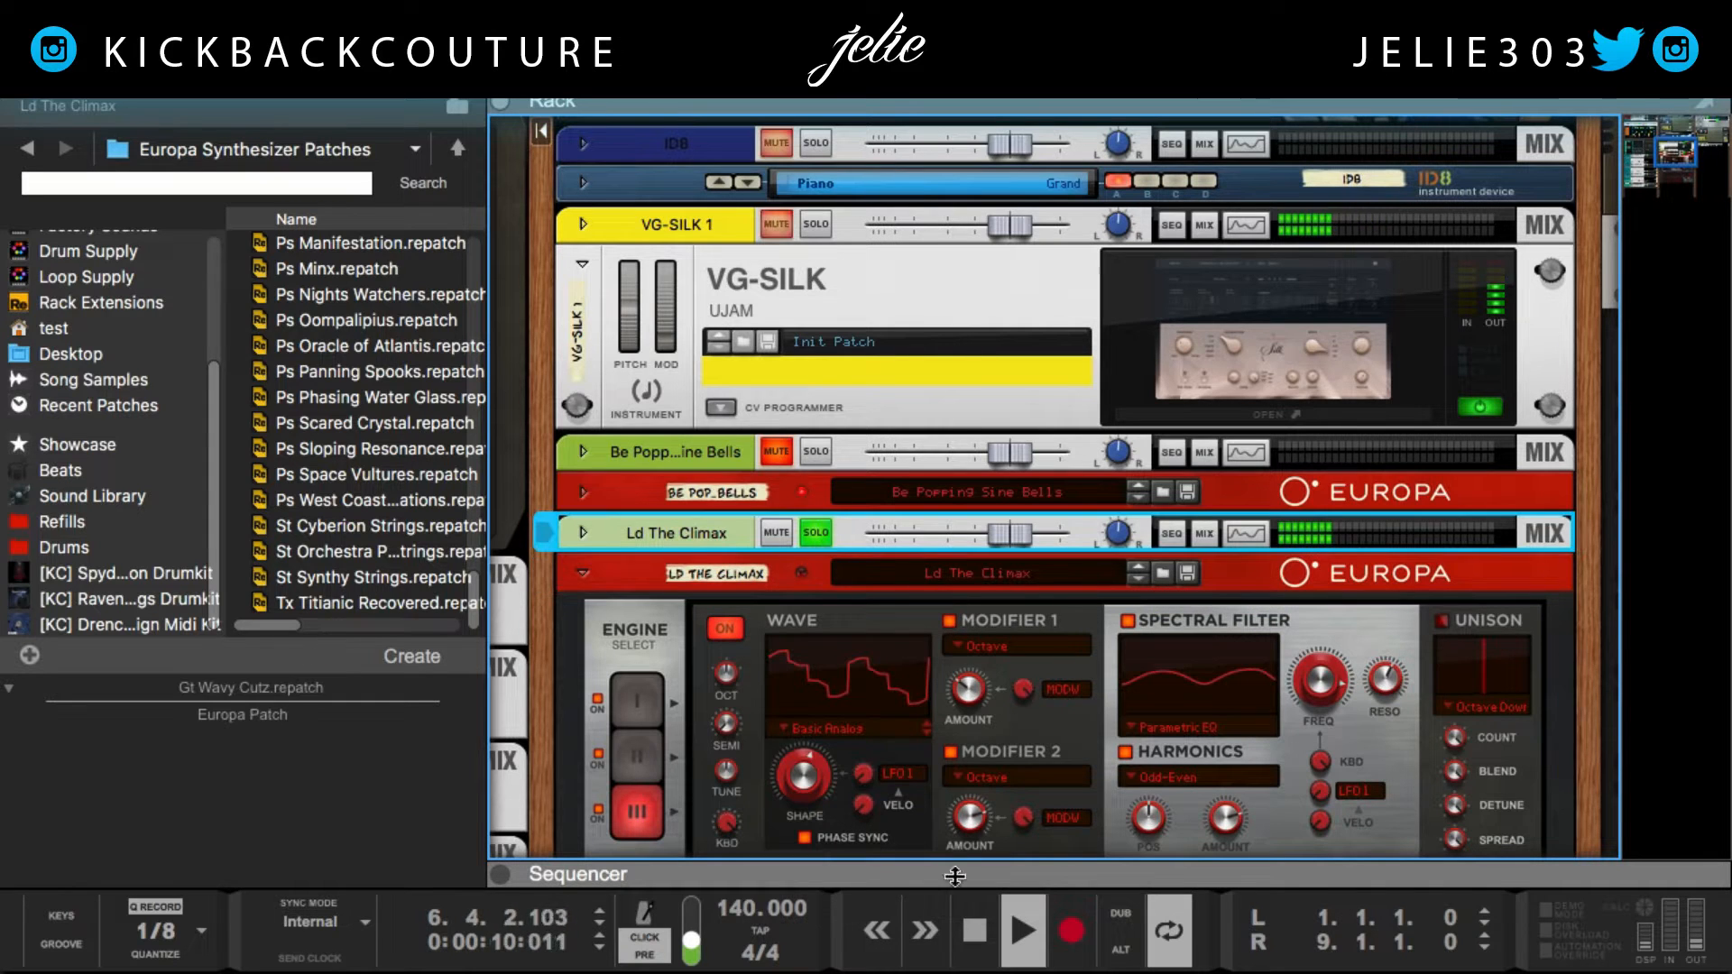
pyautogui.click(1135, 583)
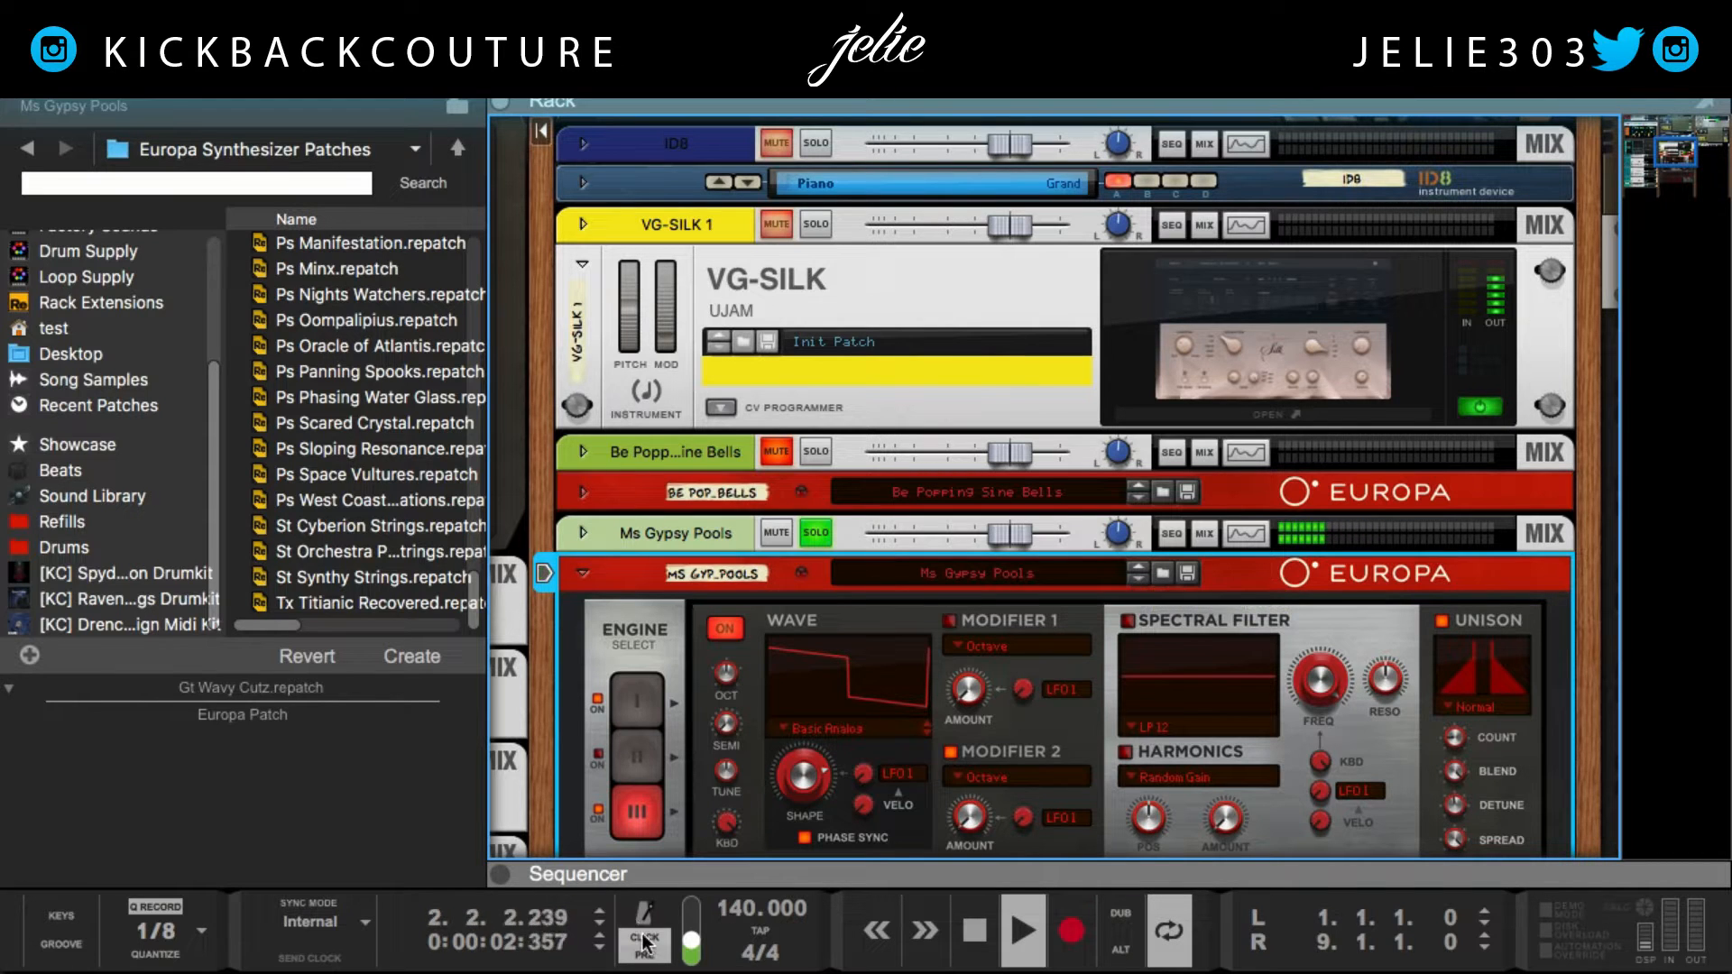
# Turn off solo on the Ms Gypsy Pools track and play the loop together with the other tracks.
pyautogui.moveTo(976, 691)
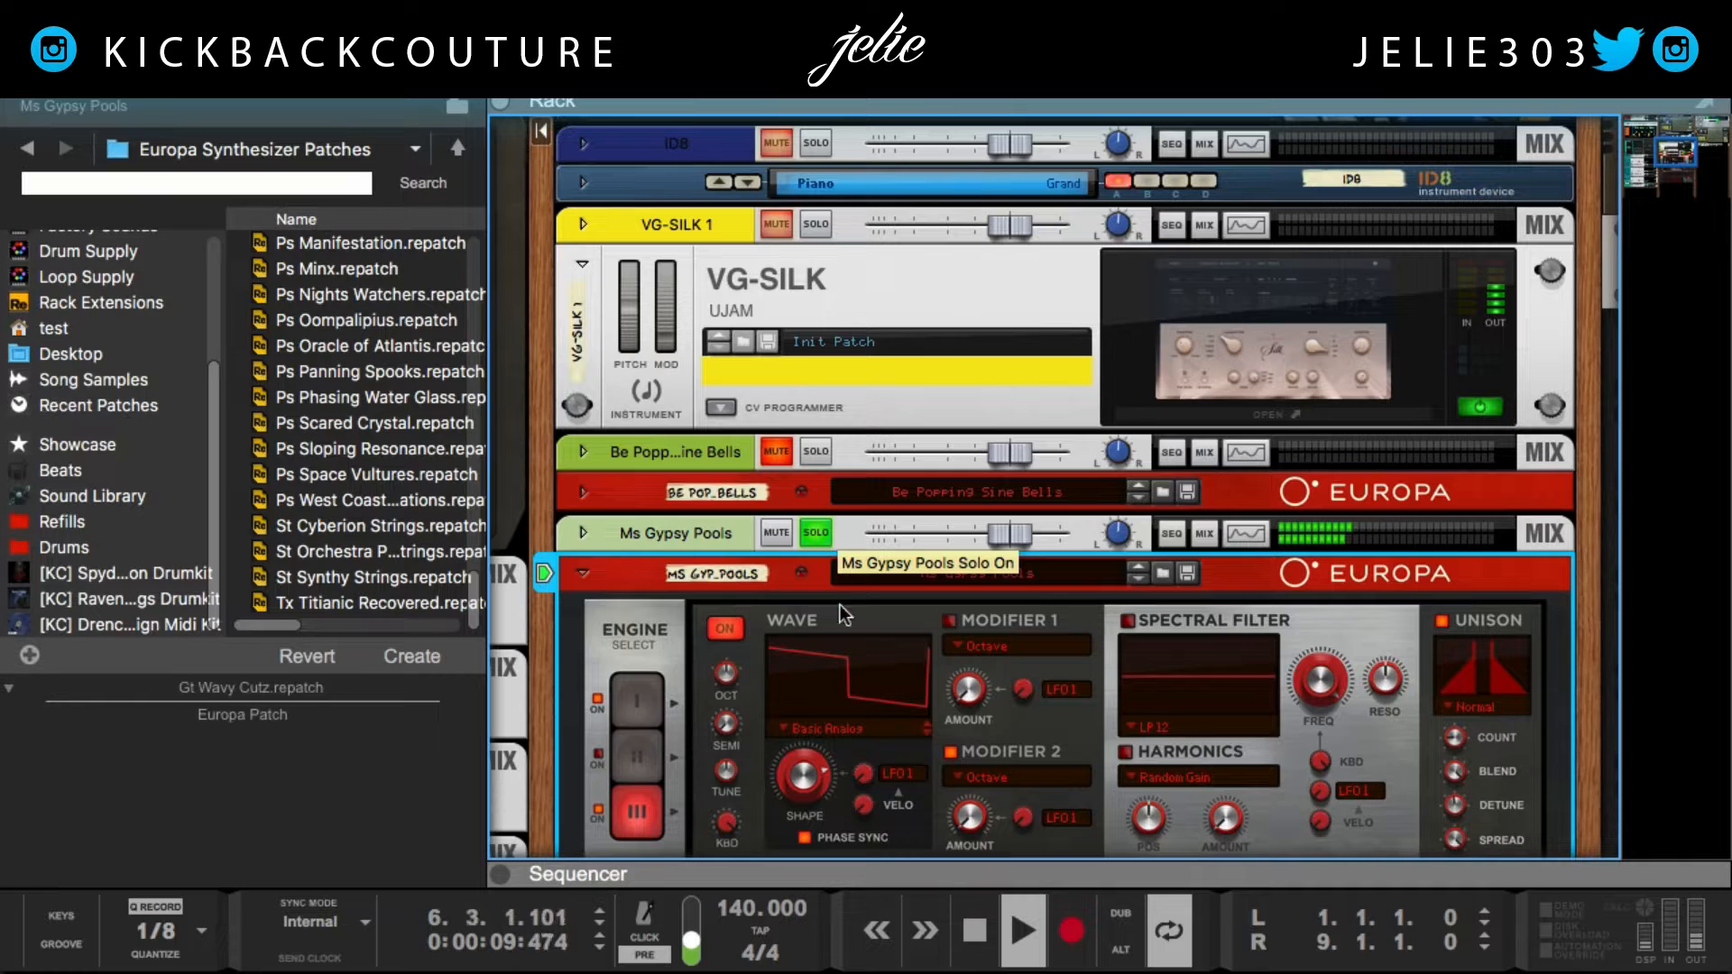
pyautogui.click(972, 955)
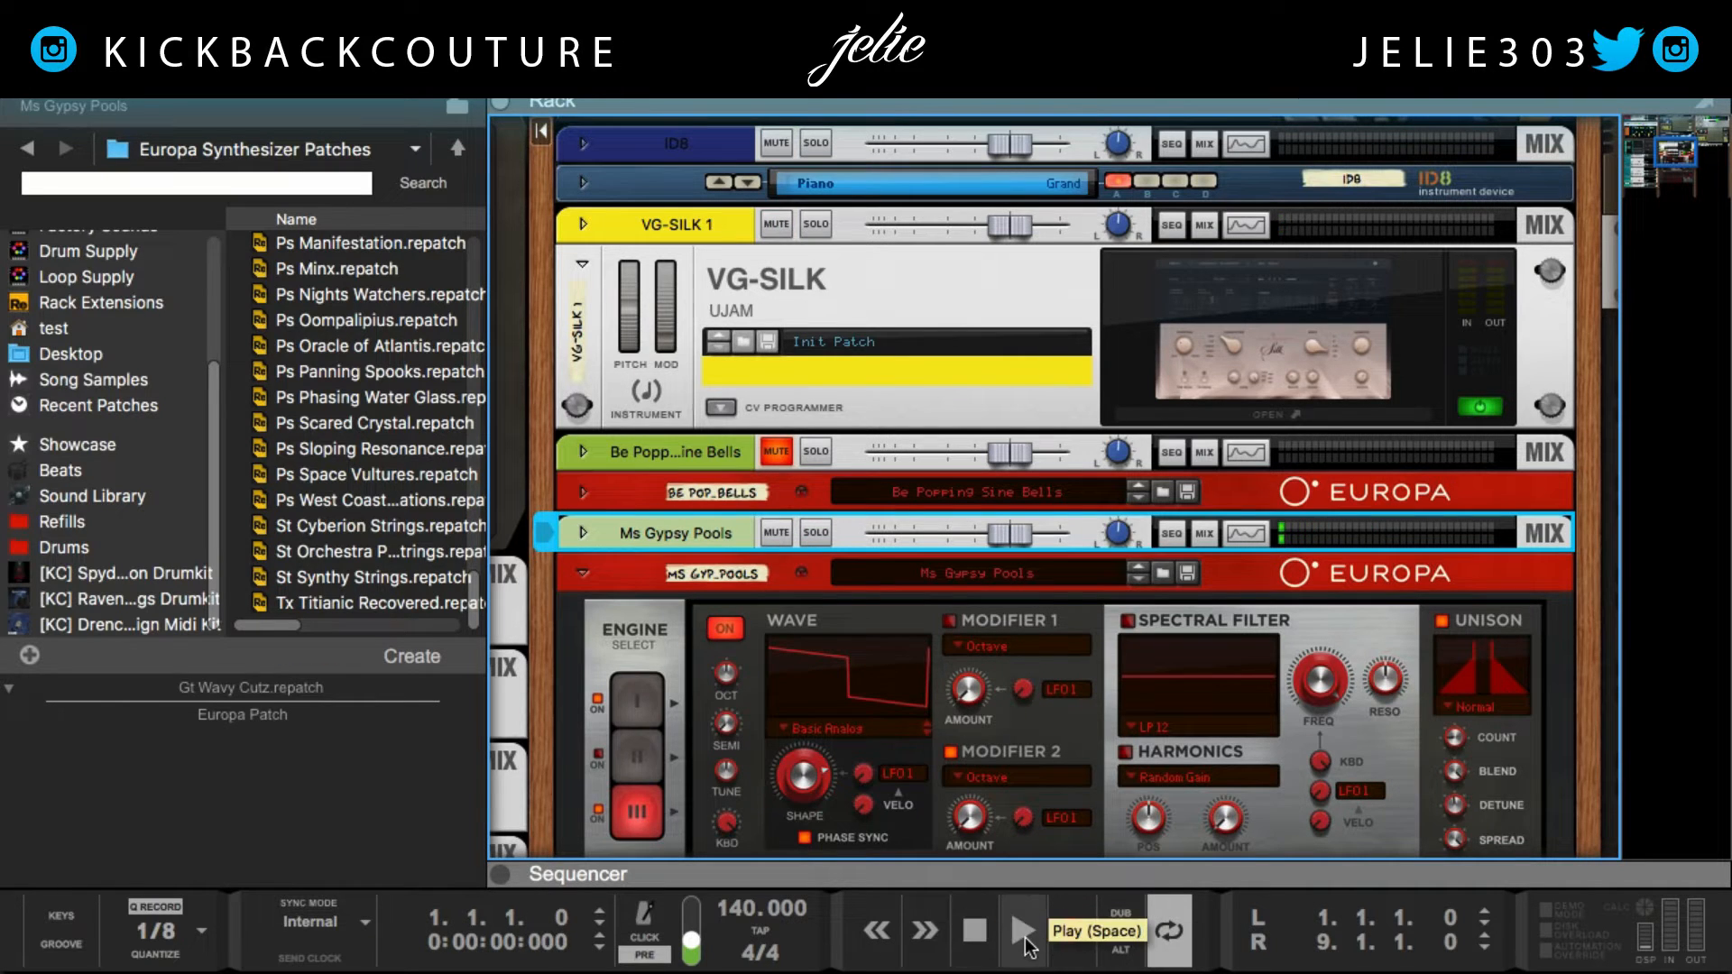
pyautogui.click(1025, 946)
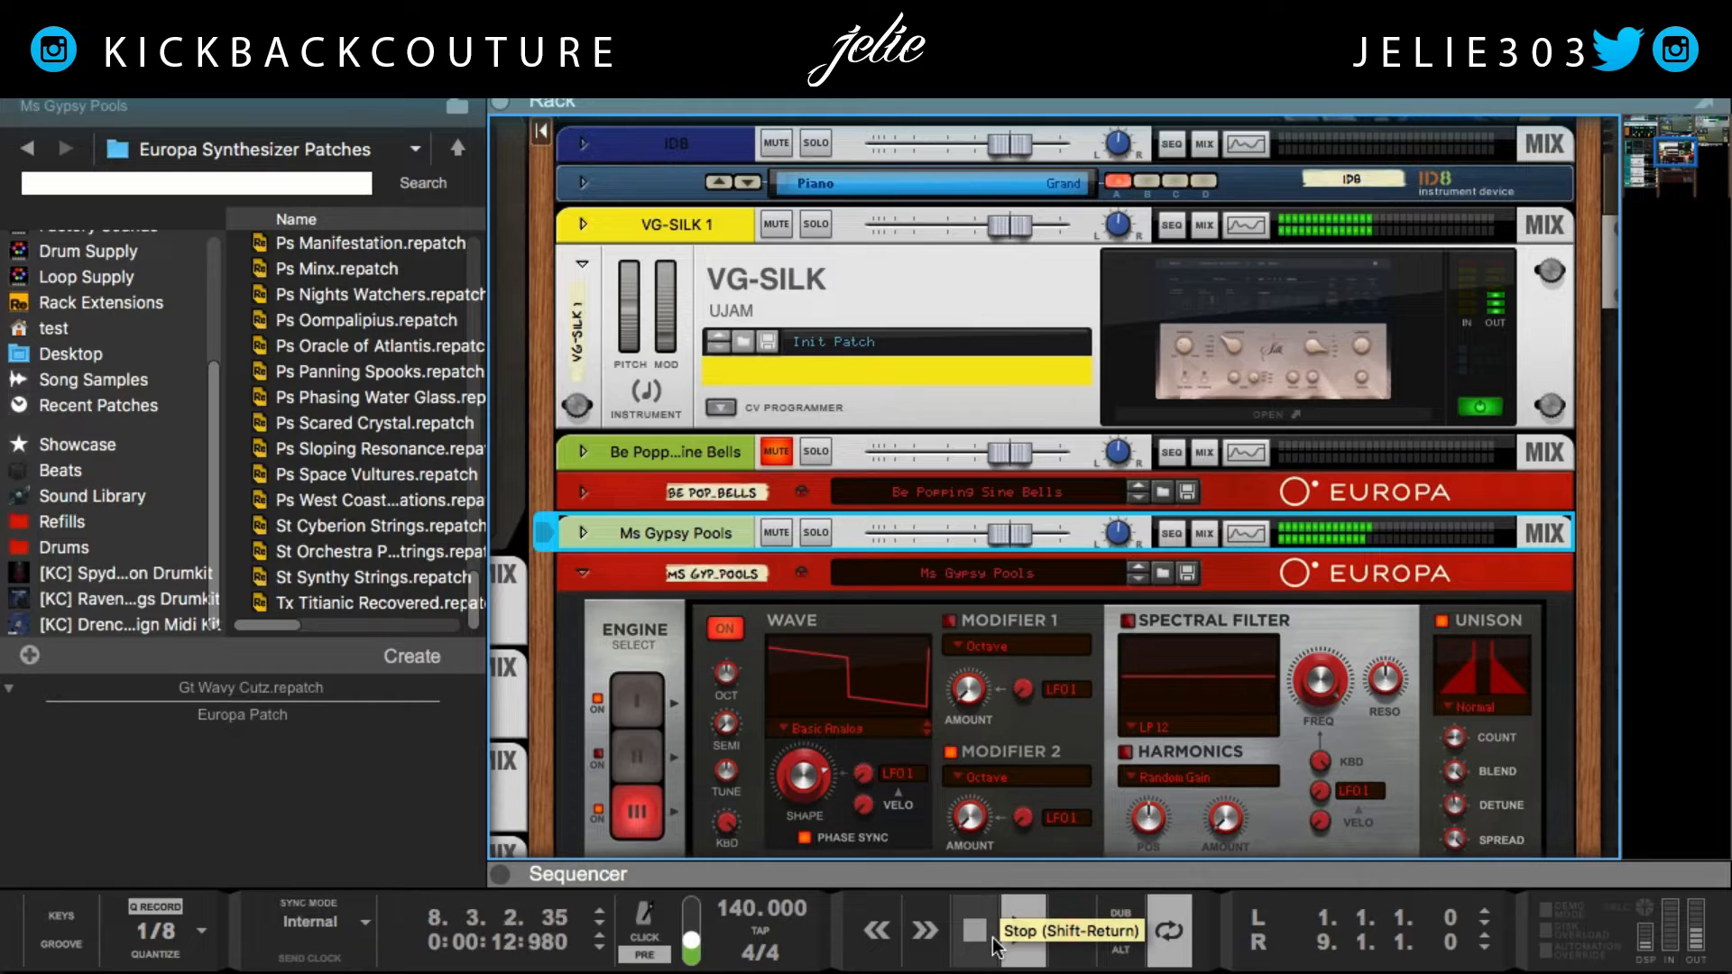
# Return to the song start and record a melody on the Ms Gypsy Pools track over the eight-bar loop.
pyautogui.click(974, 930)
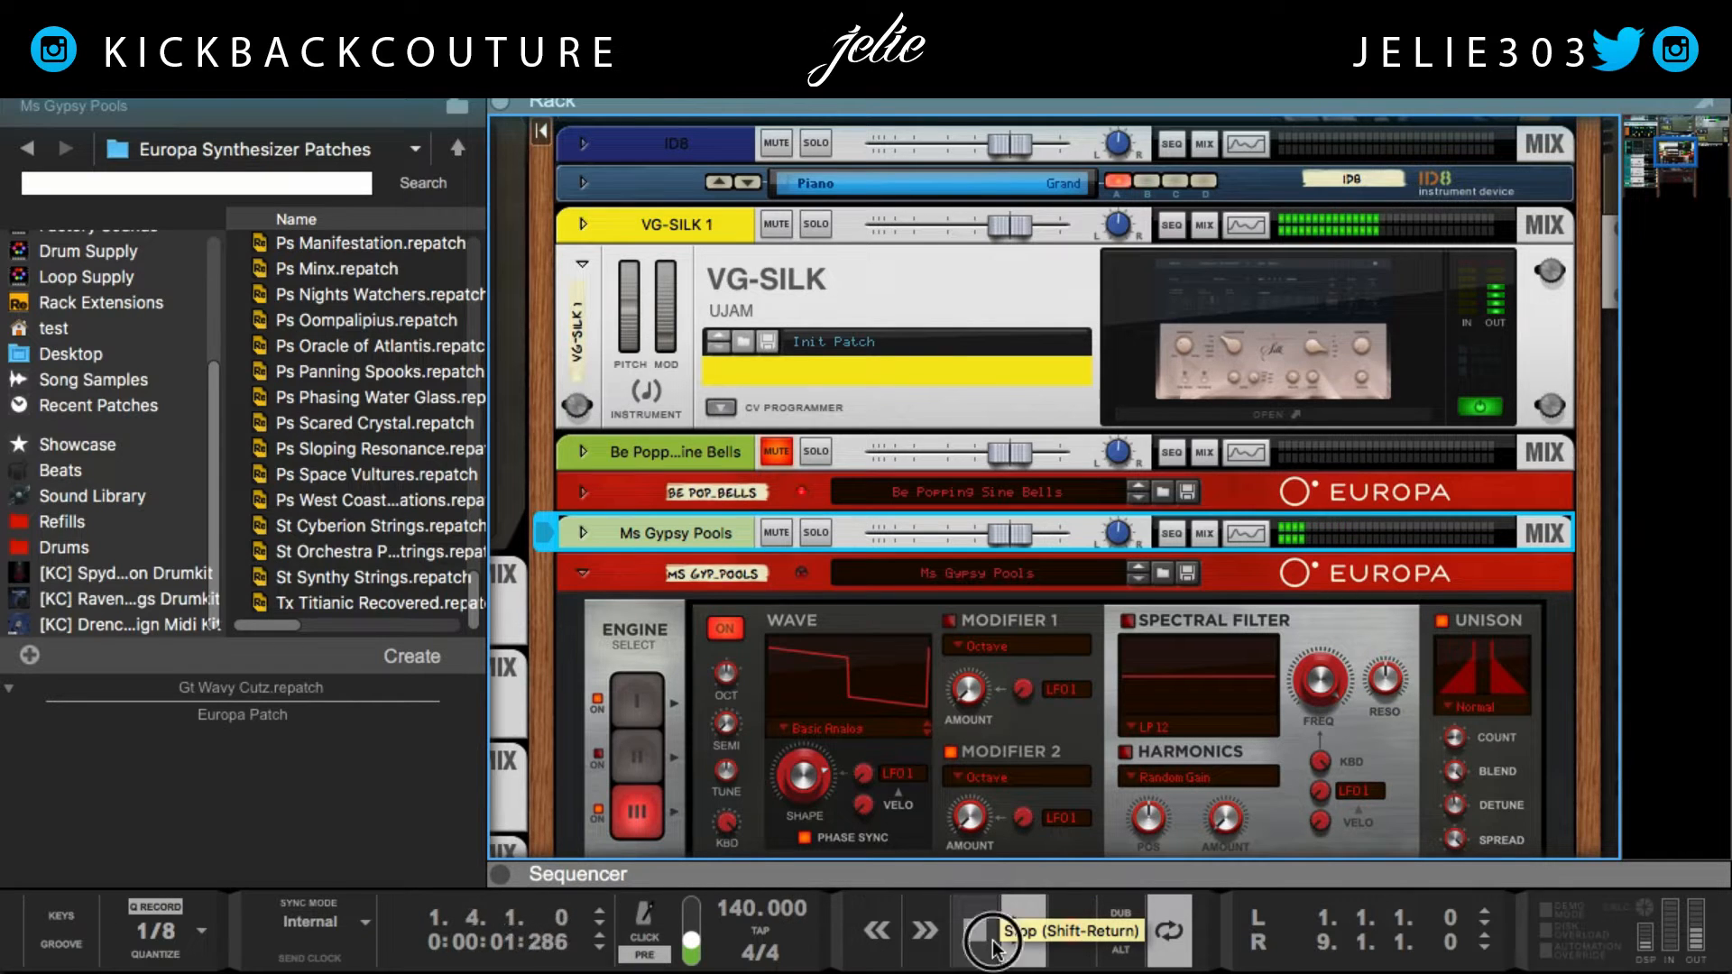
pyautogui.click(975, 931)
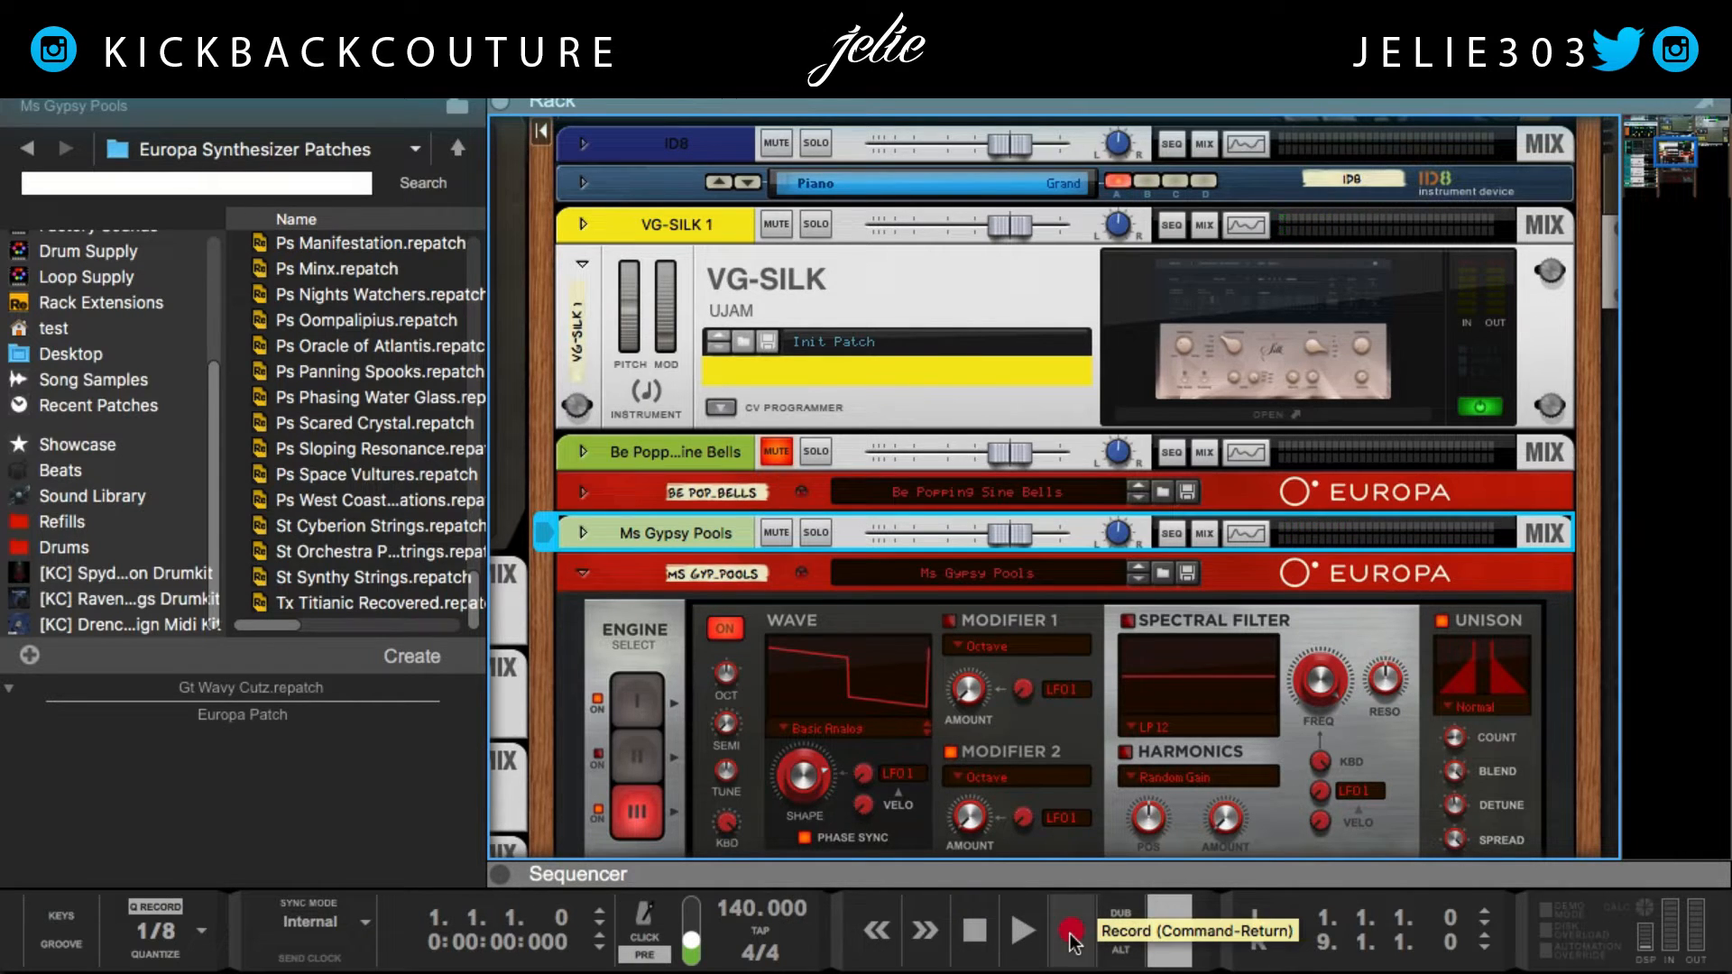
pyautogui.click(1071, 939)
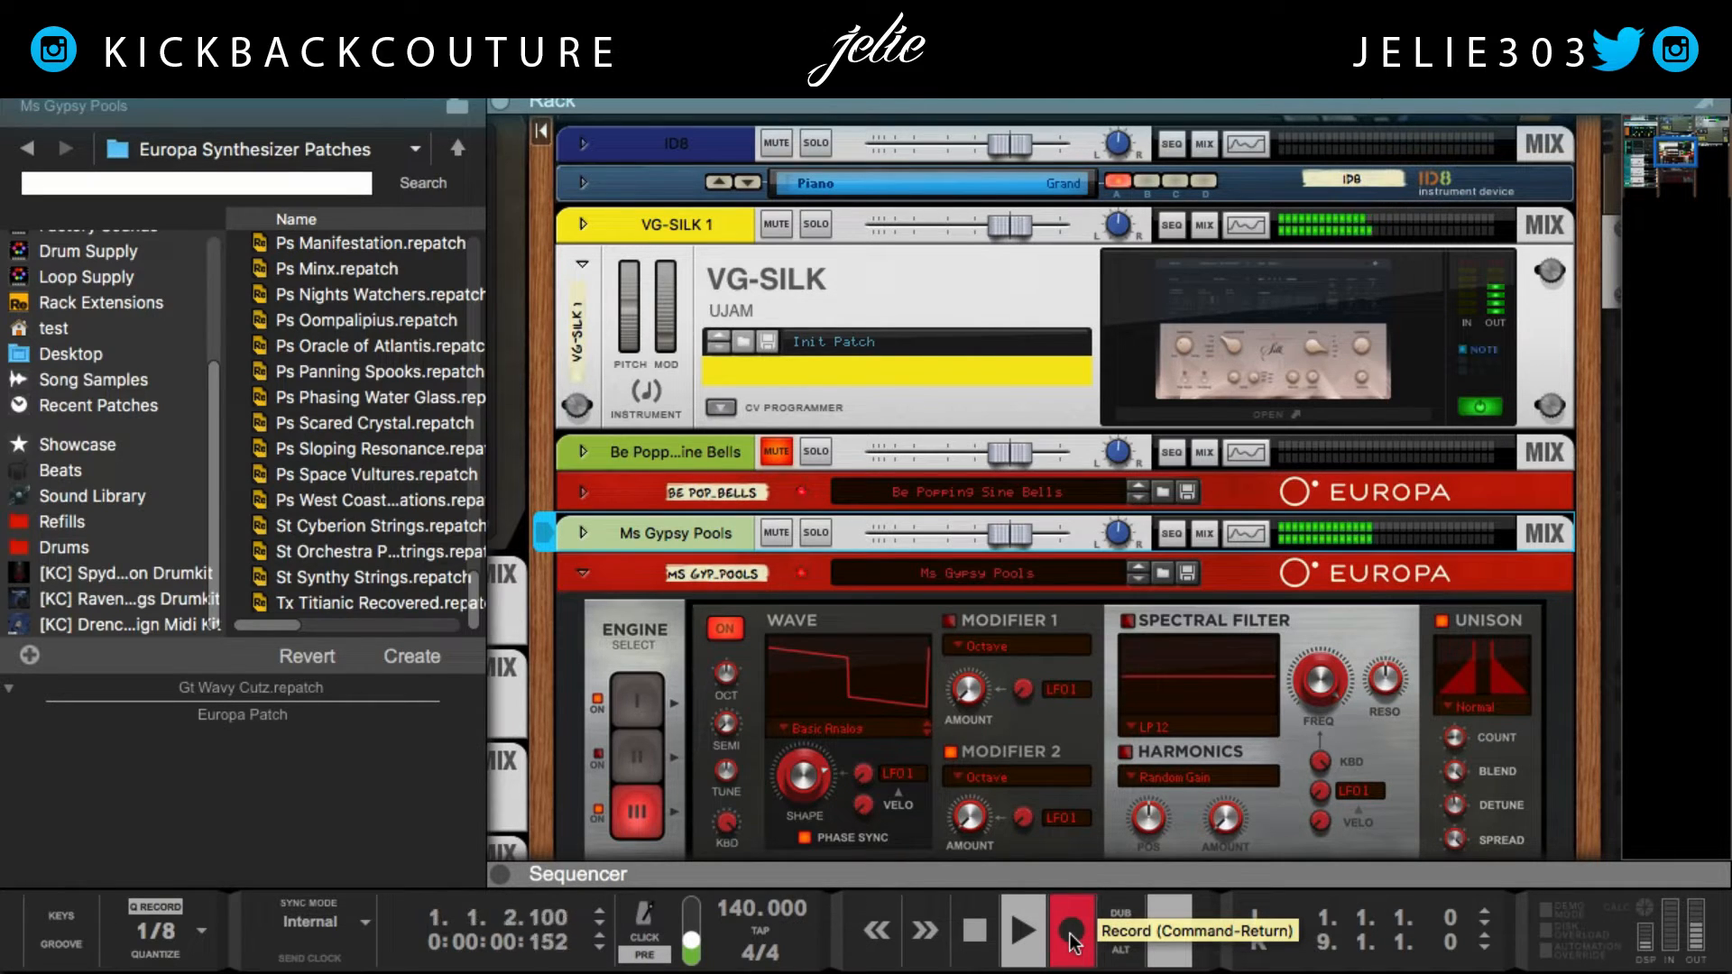
pyautogui.press('space')
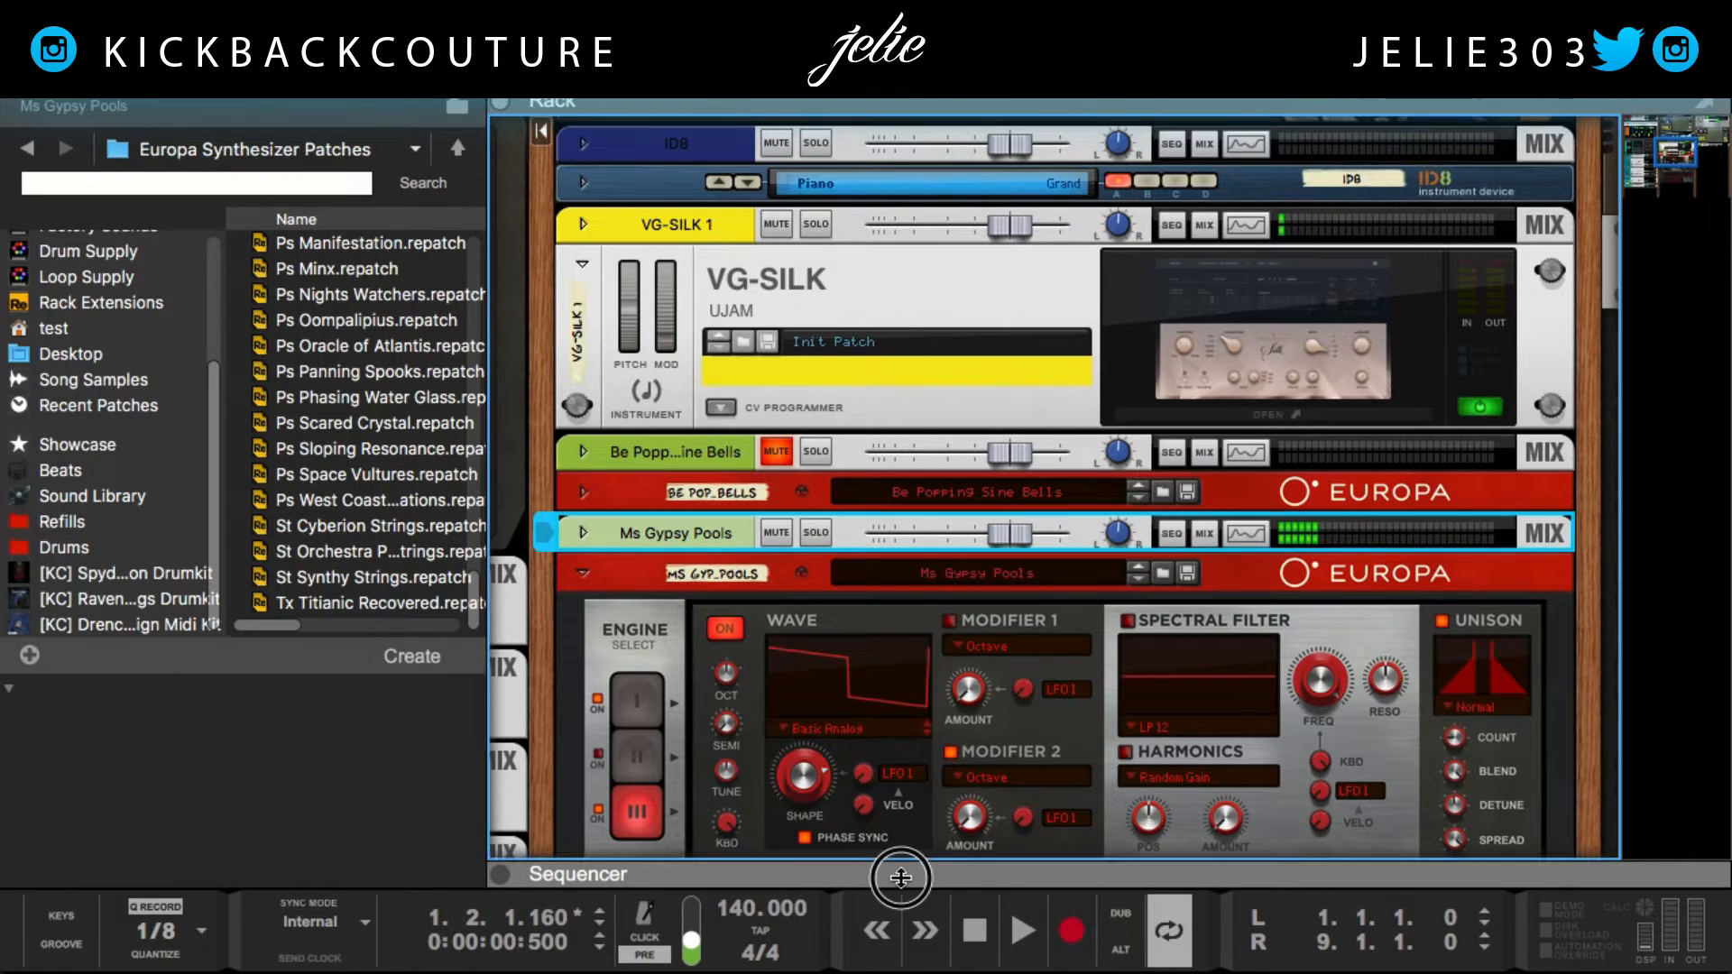
# Enlarge the sequencer and open the recorded Ms Gypsy Pools clip for note editing.
pyautogui.moveTo(897, 877); pyautogui.dragTo(874, 131)
pyautogui.doubleClick(1233, 325)
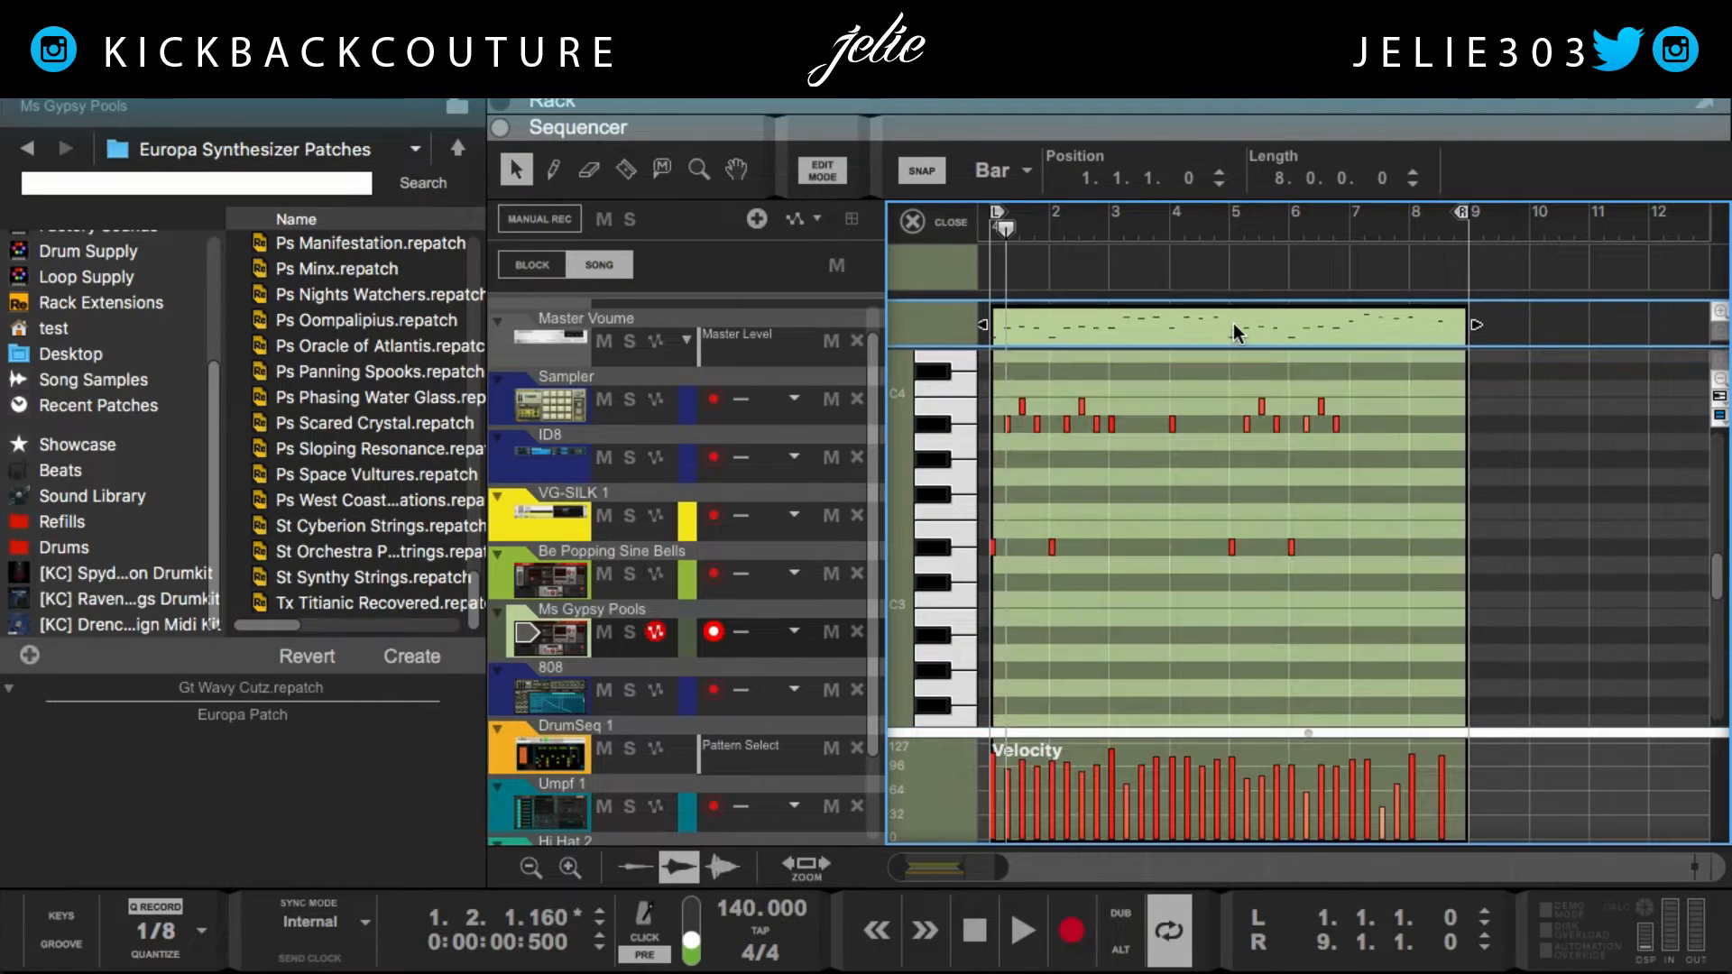
pyautogui.scroll(5, 1247, 420)
pyautogui.scroll(-3, 1491, 469)
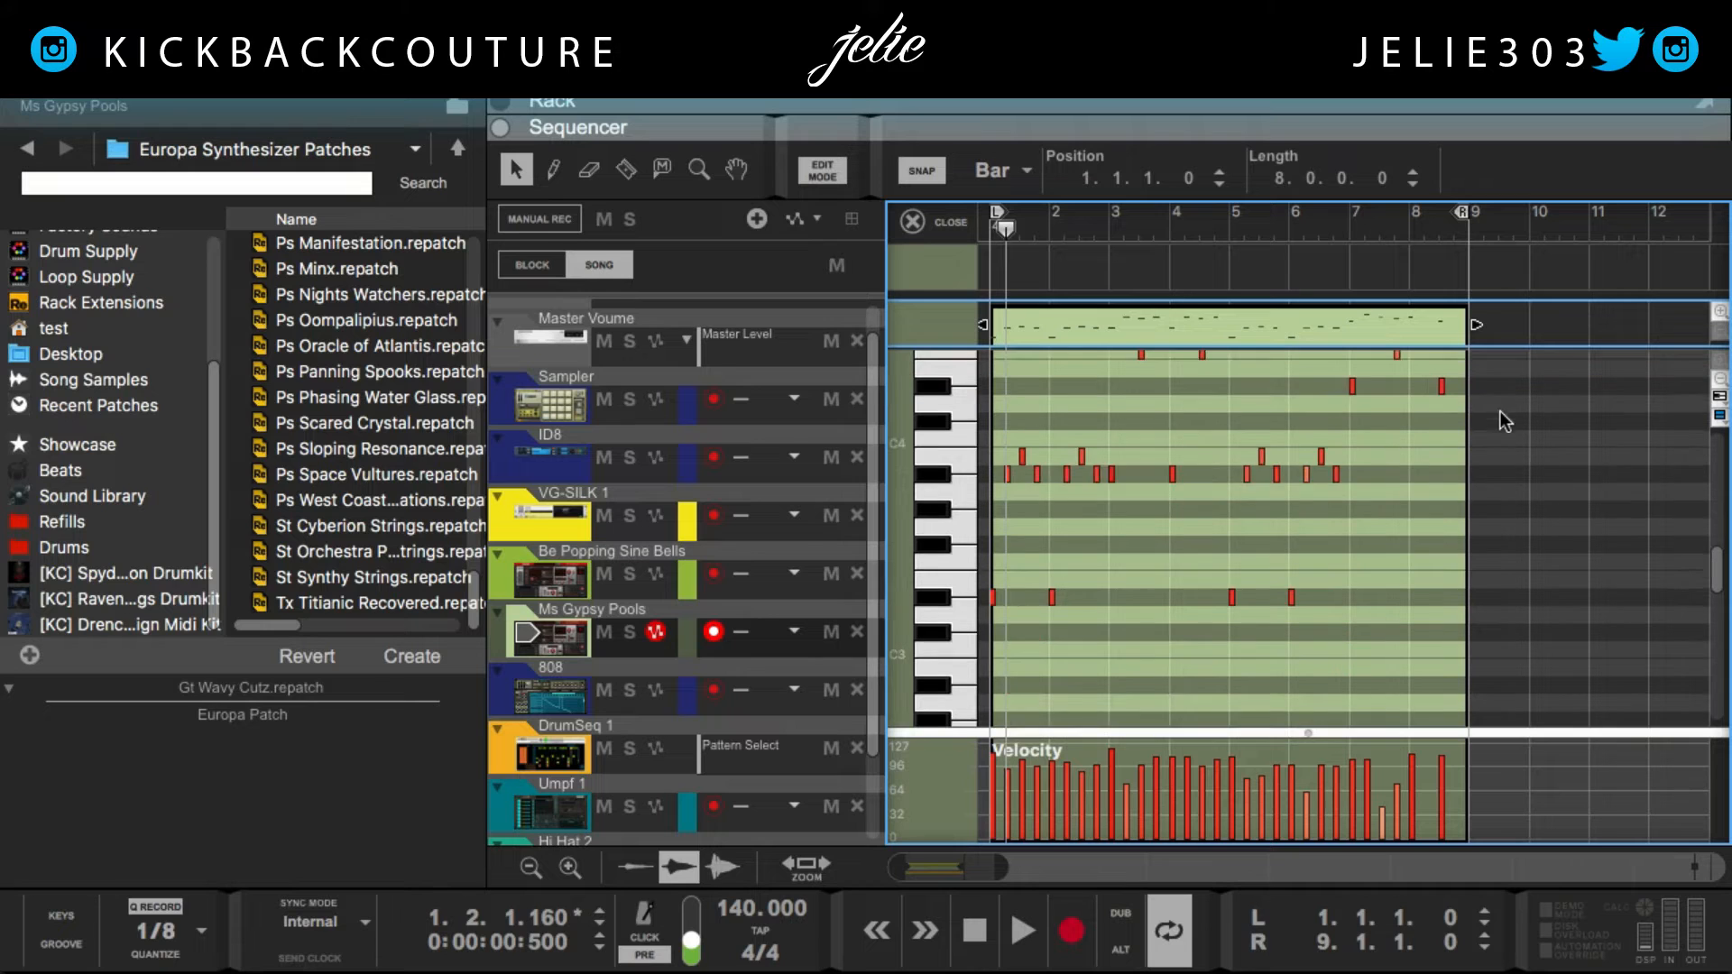
# Set the snap to 1/8 and delete all melody notes from bar 5 to the end of the clip.
pyautogui.hotkey('ctrl', '4')
pyautogui.moveTo(1465, 359); pyautogui.dragTo(1233, 706)
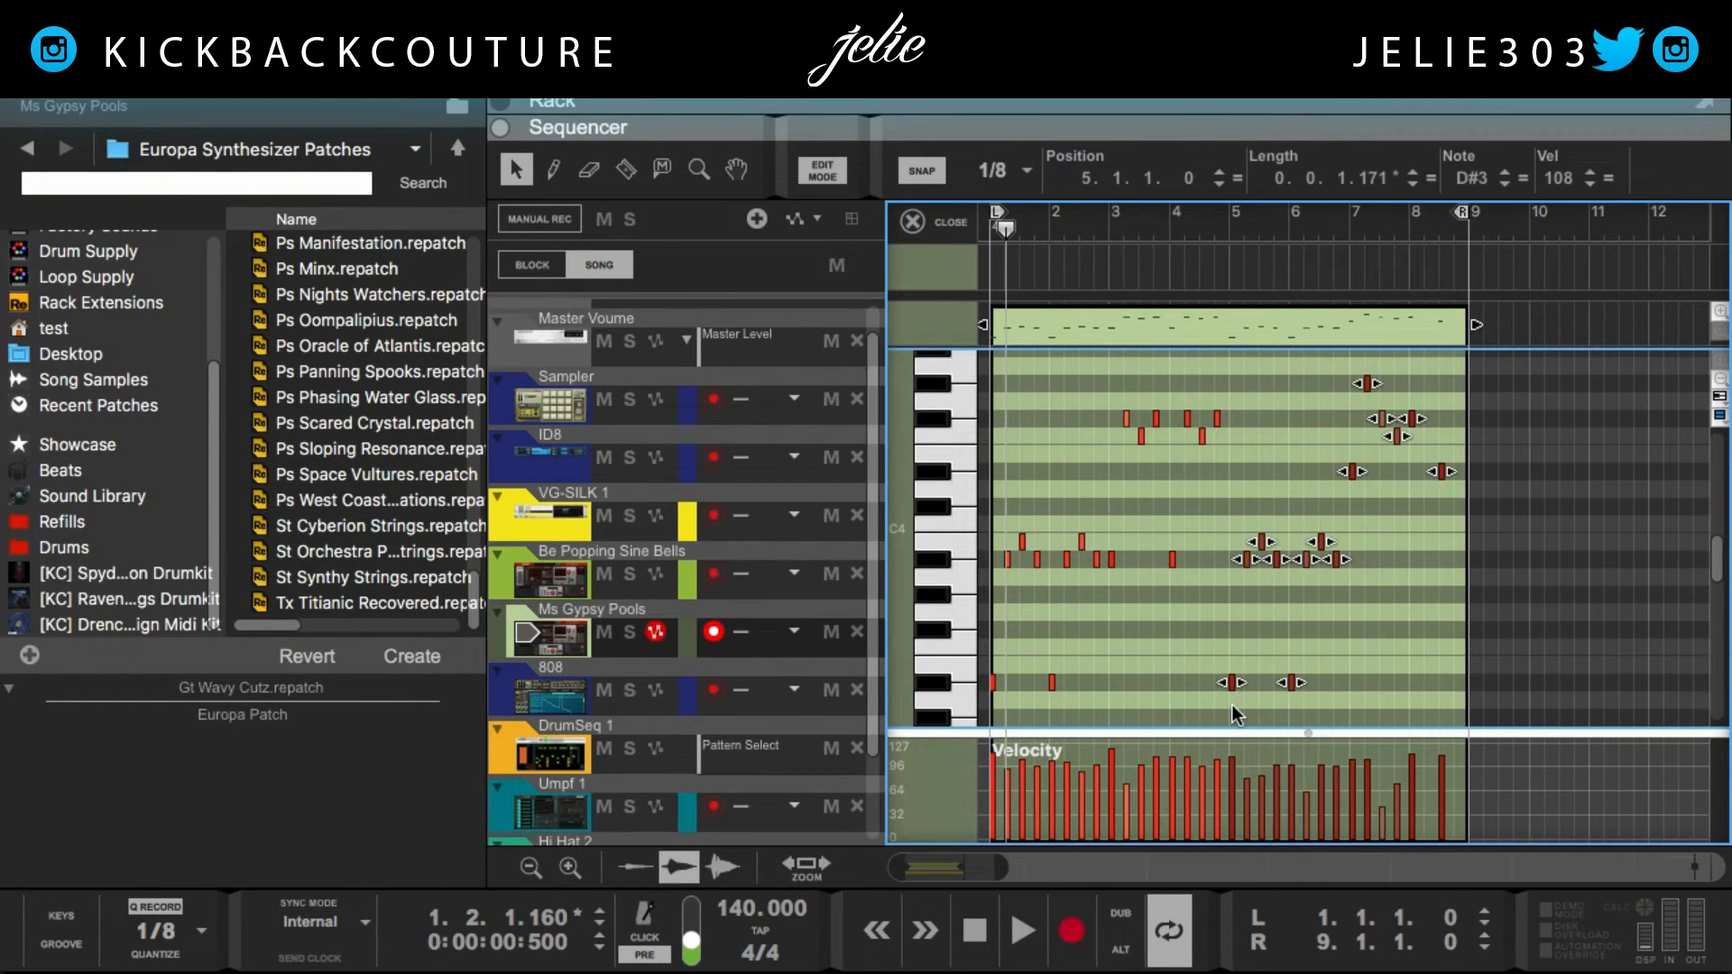
pyautogui.press('Delete')
# Set the snap to Bar and duplicate the melody notes of bars 1 to 4 into bars 5 to 8.
pyautogui.moveTo(1255, 399); pyautogui.dragTo(890, 762)
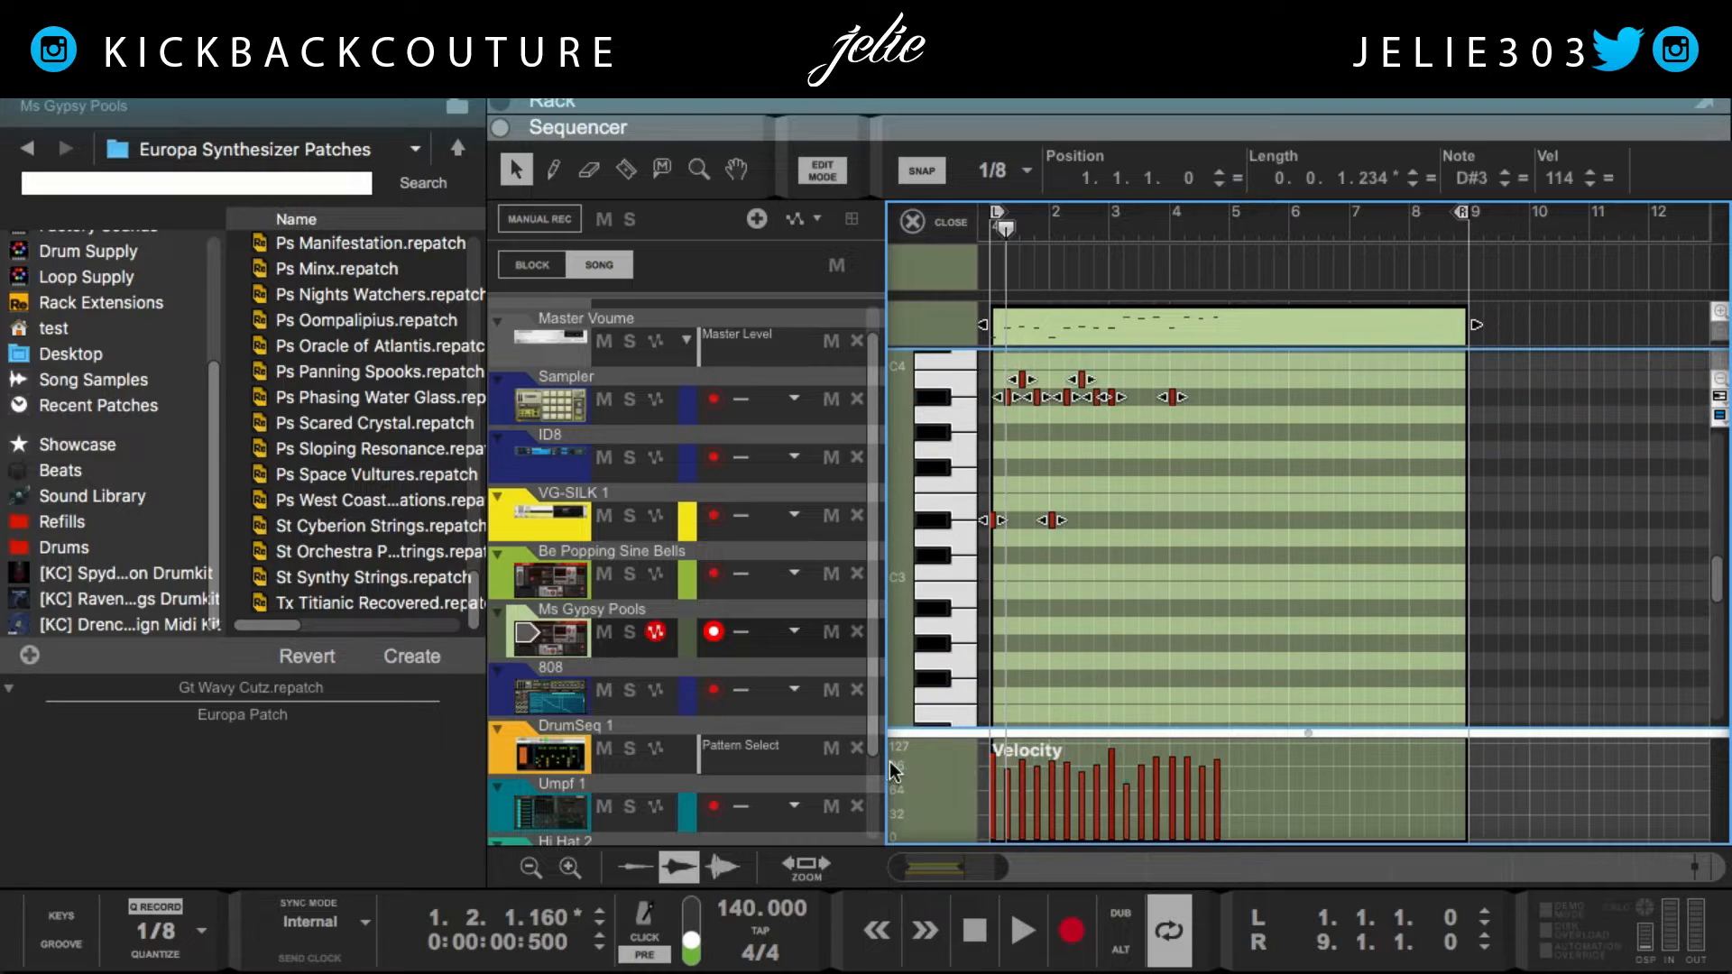
pyautogui.click(1009, 169)
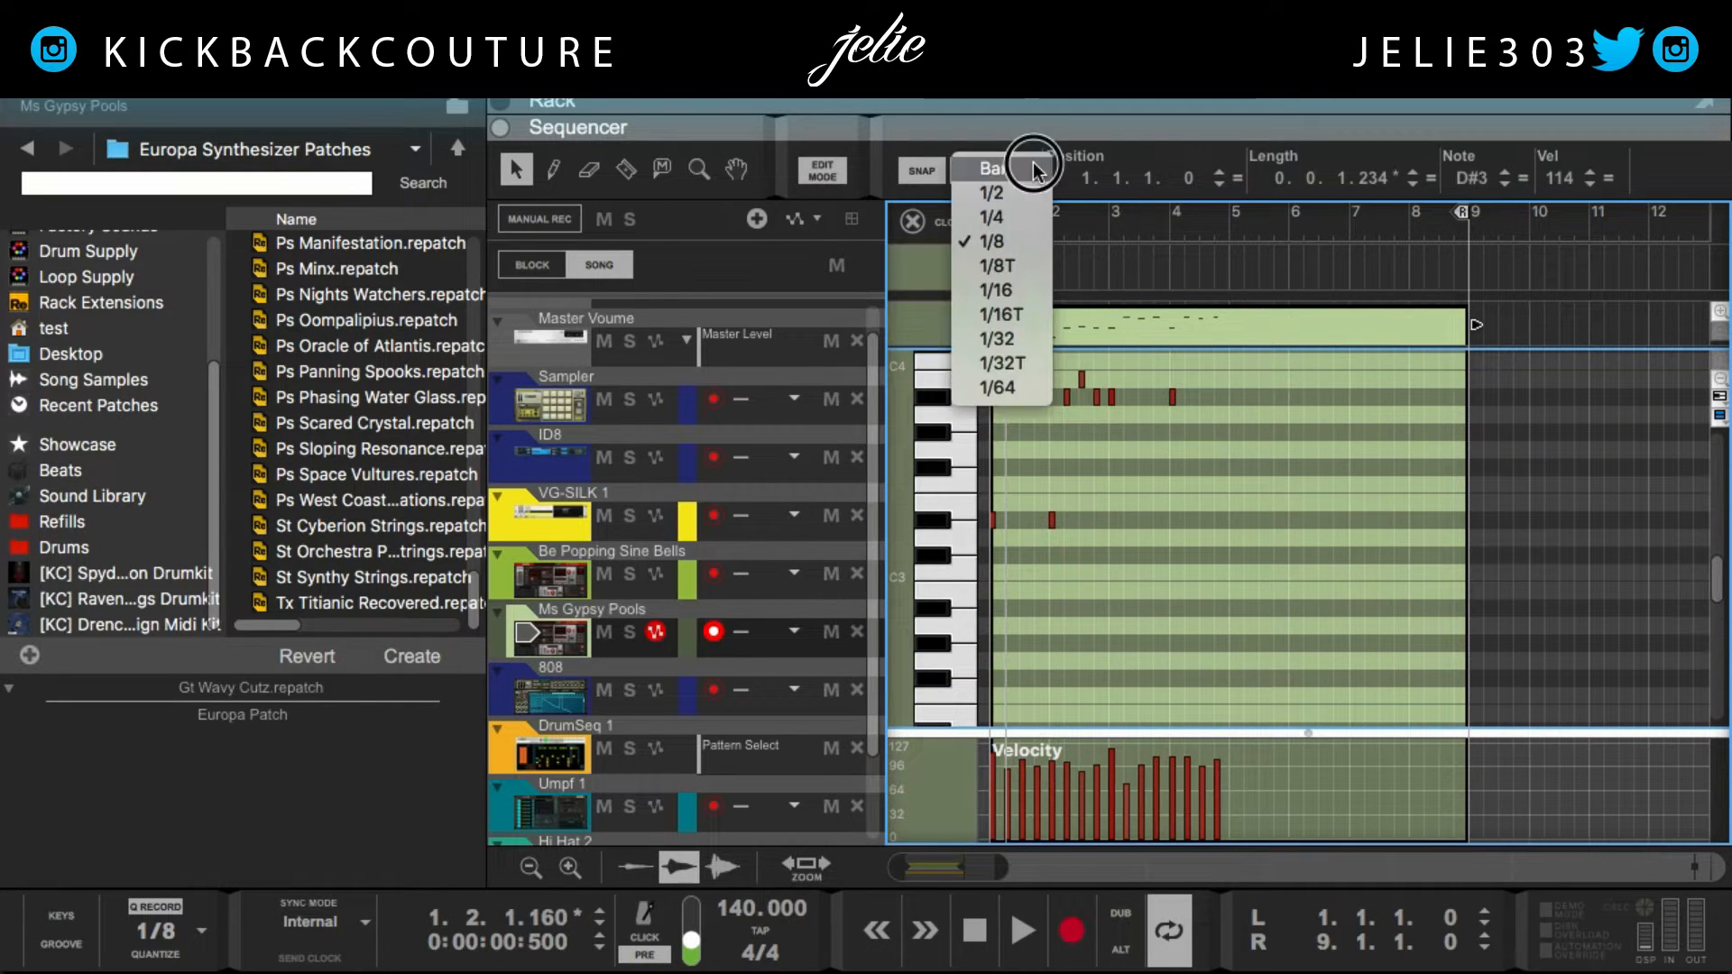
pyautogui.click(1015, 161)
pyautogui.hotkey('ctrl', 'd')
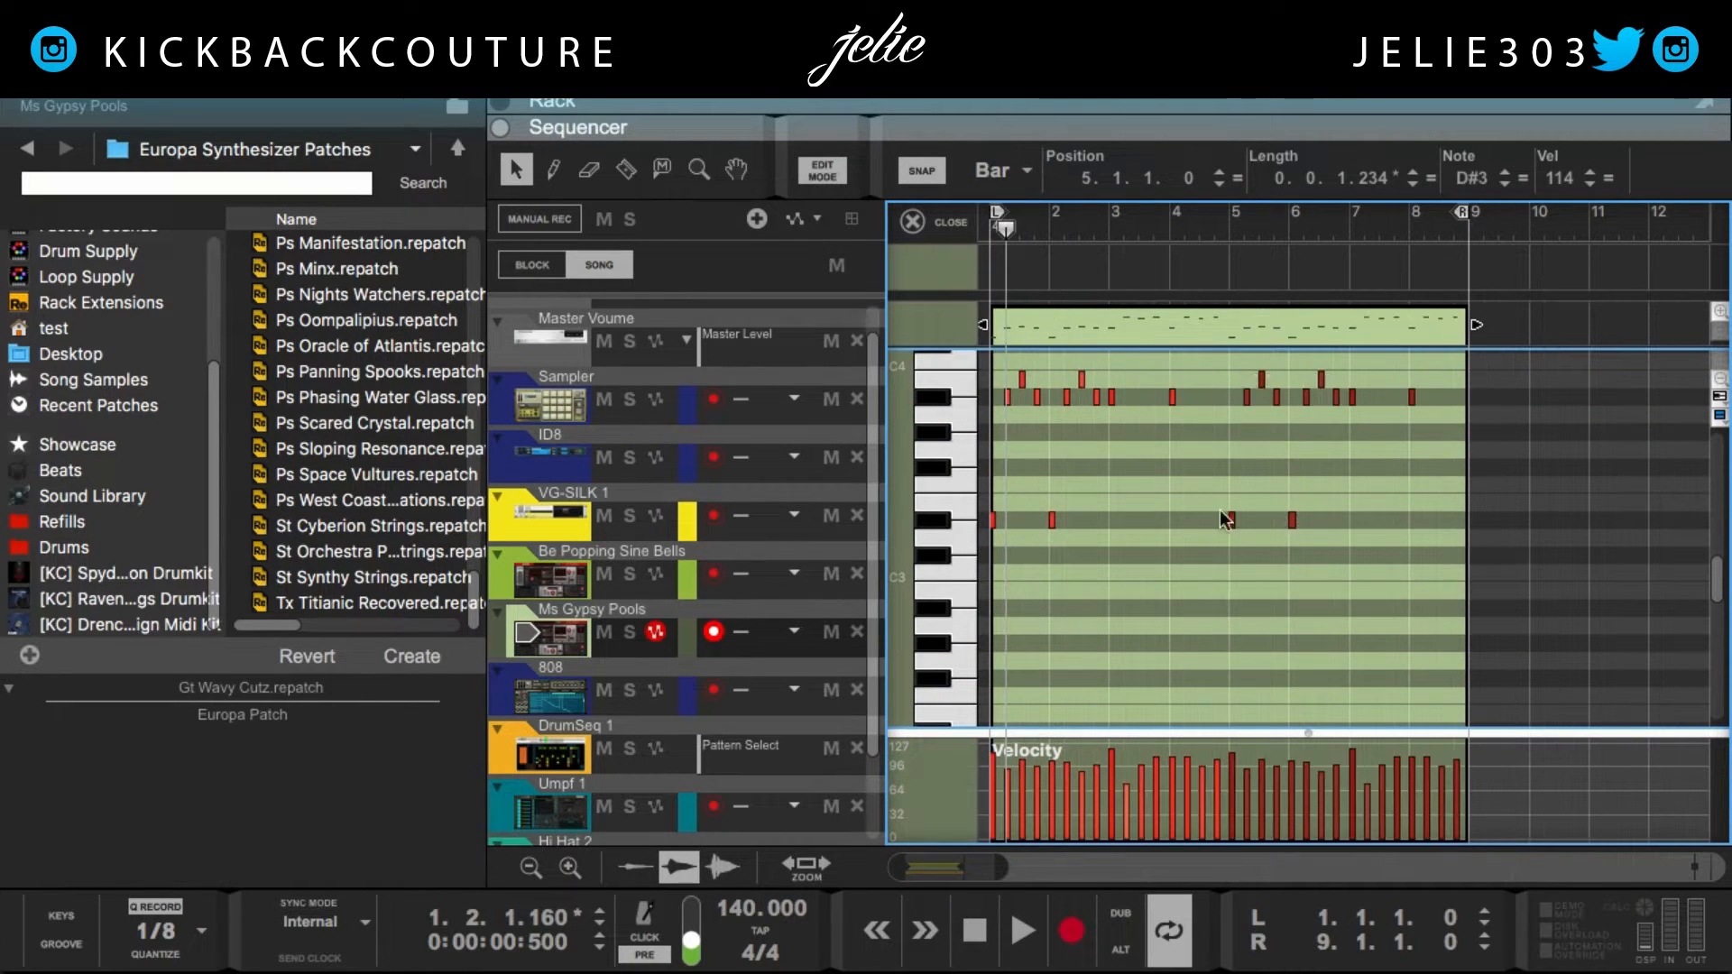
pyautogui.click(1217, 626)
pyautogui.scroll(4, 1200, 599)
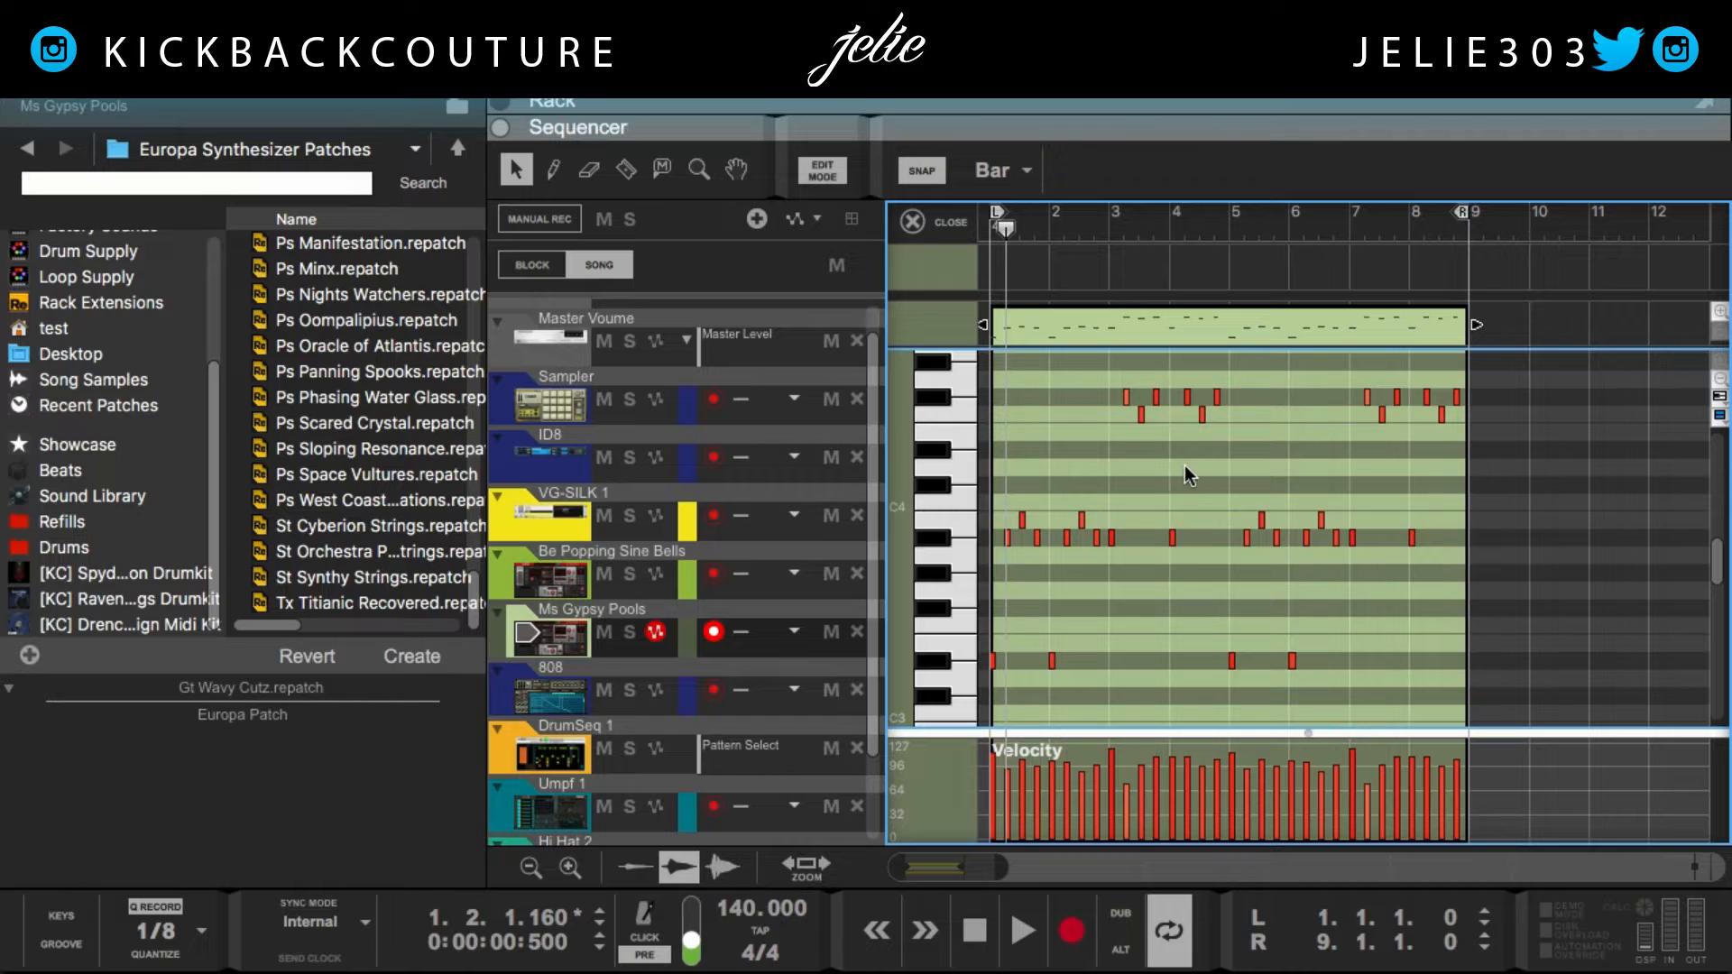
# Set the velocity of all notes in the Ms Gypsy Pools clip to 127.
pyautogui.hotkey('ctrl', 'a')
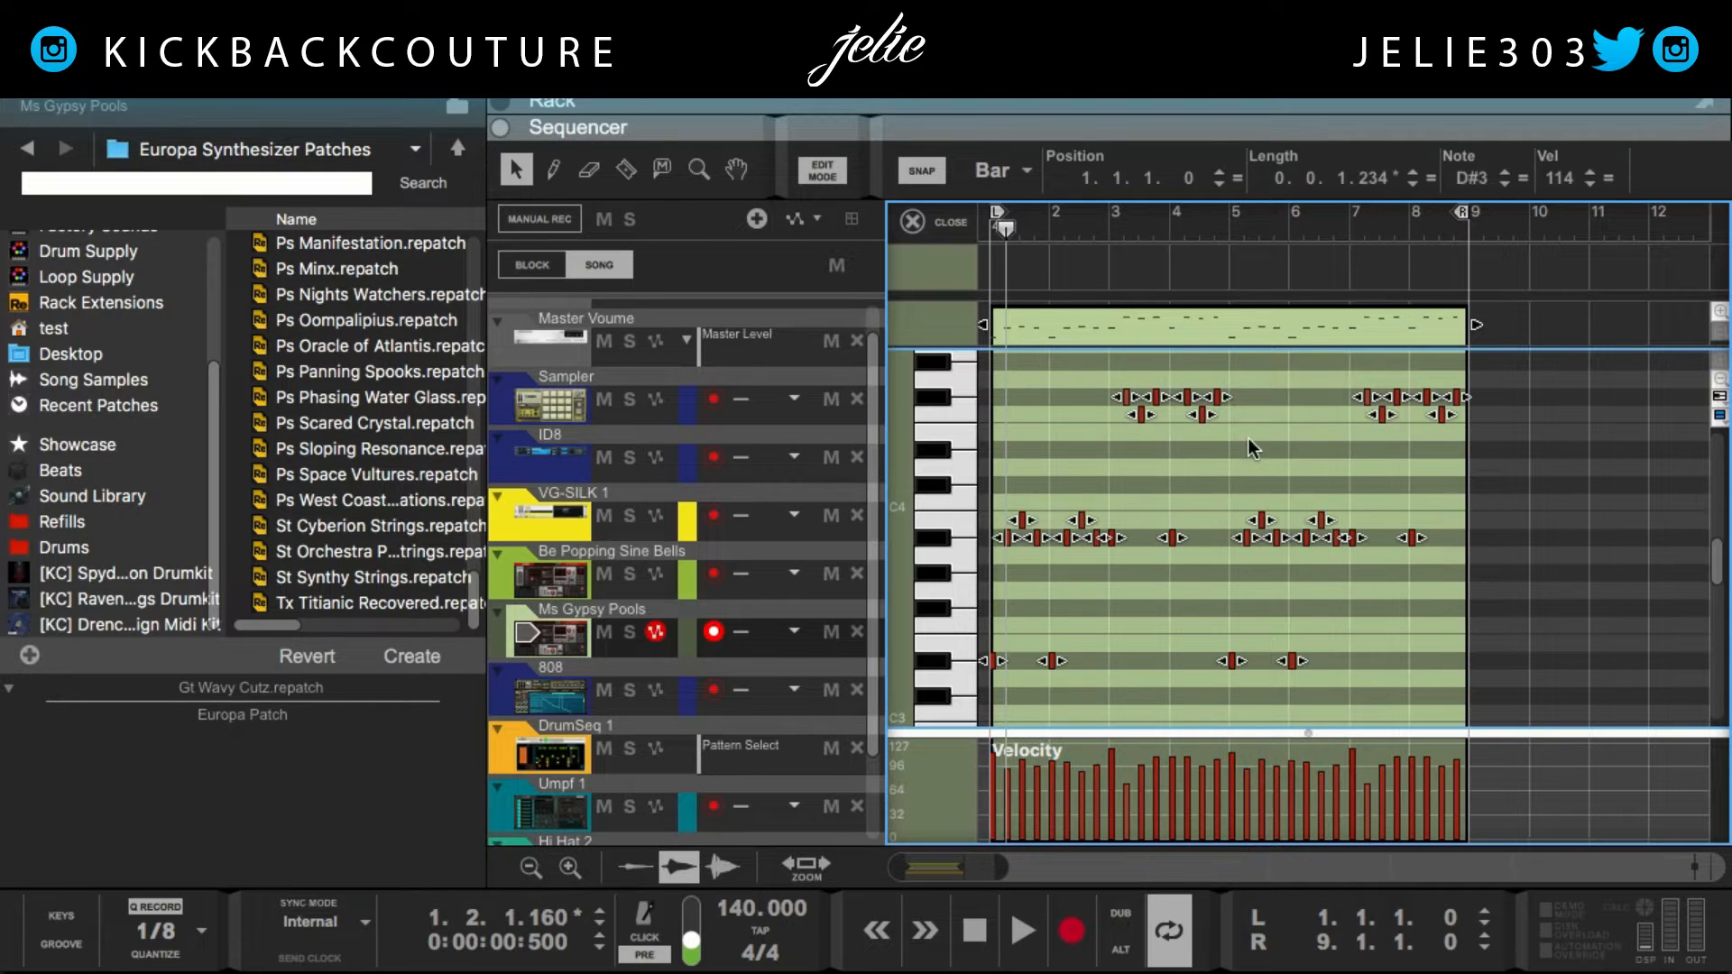
pyautogui.click(1609, 178)
pyautogui.doubleClick(1564, 178)
pyautogui.write('127')
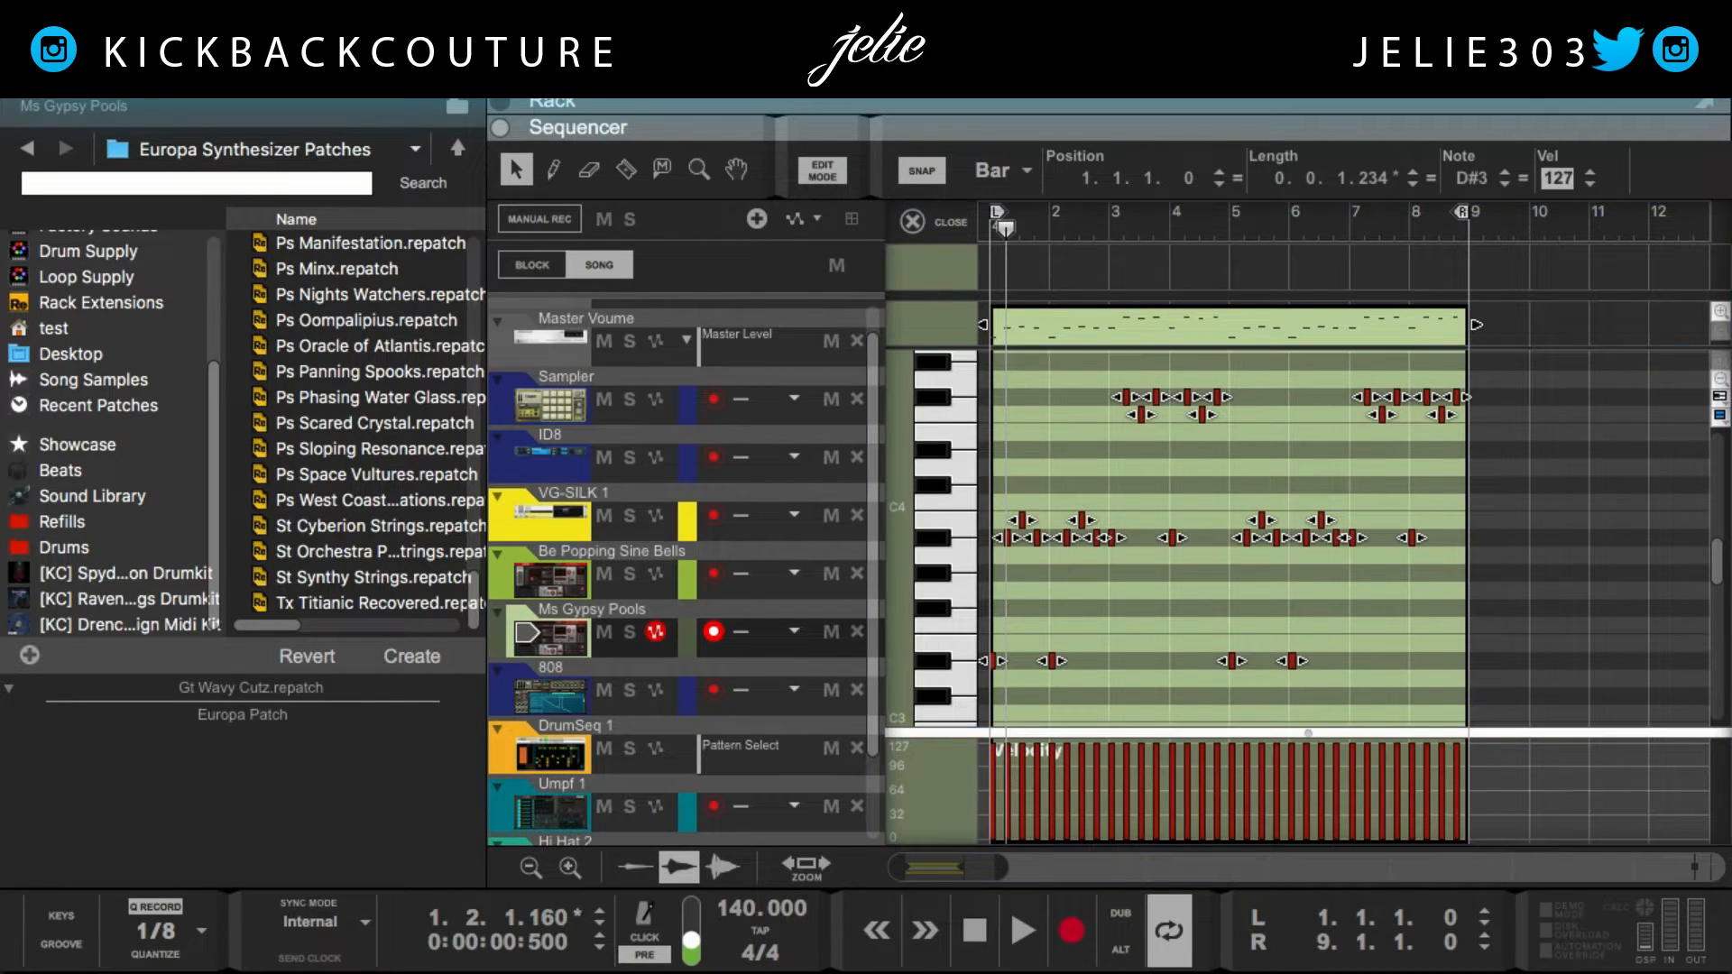
pyautogui.press('Return')
# Hide the browser to widen the note editor, deselect the notes and return the playhead to the song start.
pyautogui.click(14, 83)
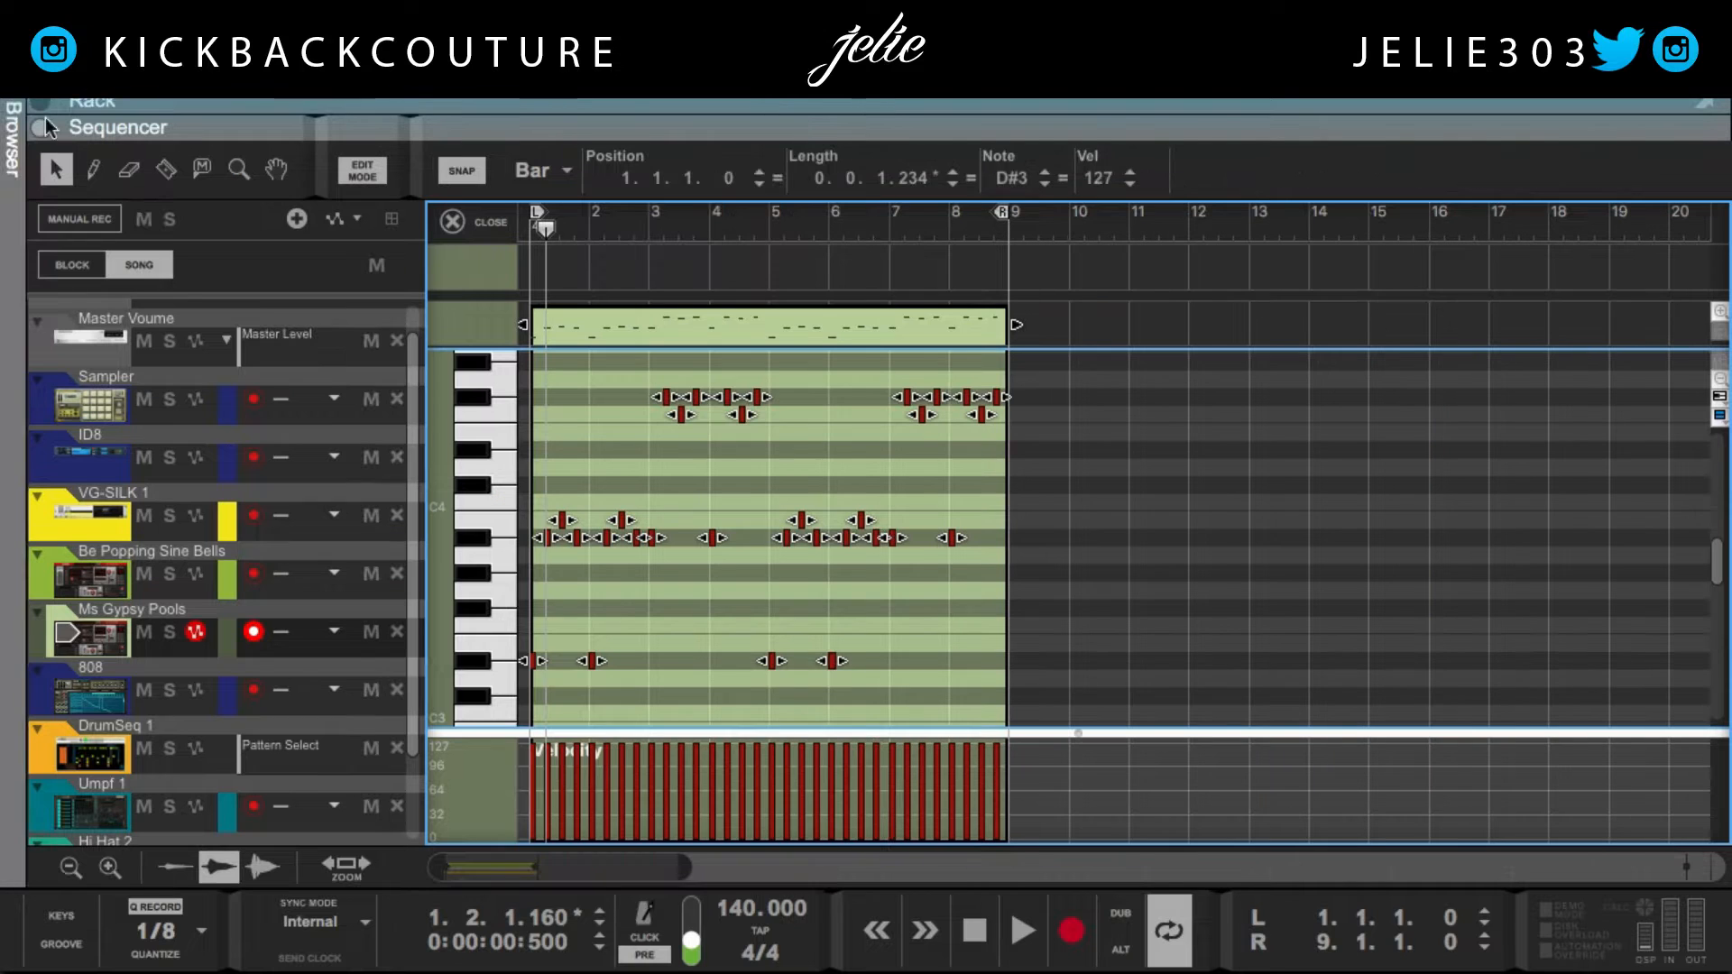
pyautogui.click(760, 590)
pyautogui.scroll(1, 760, 590)
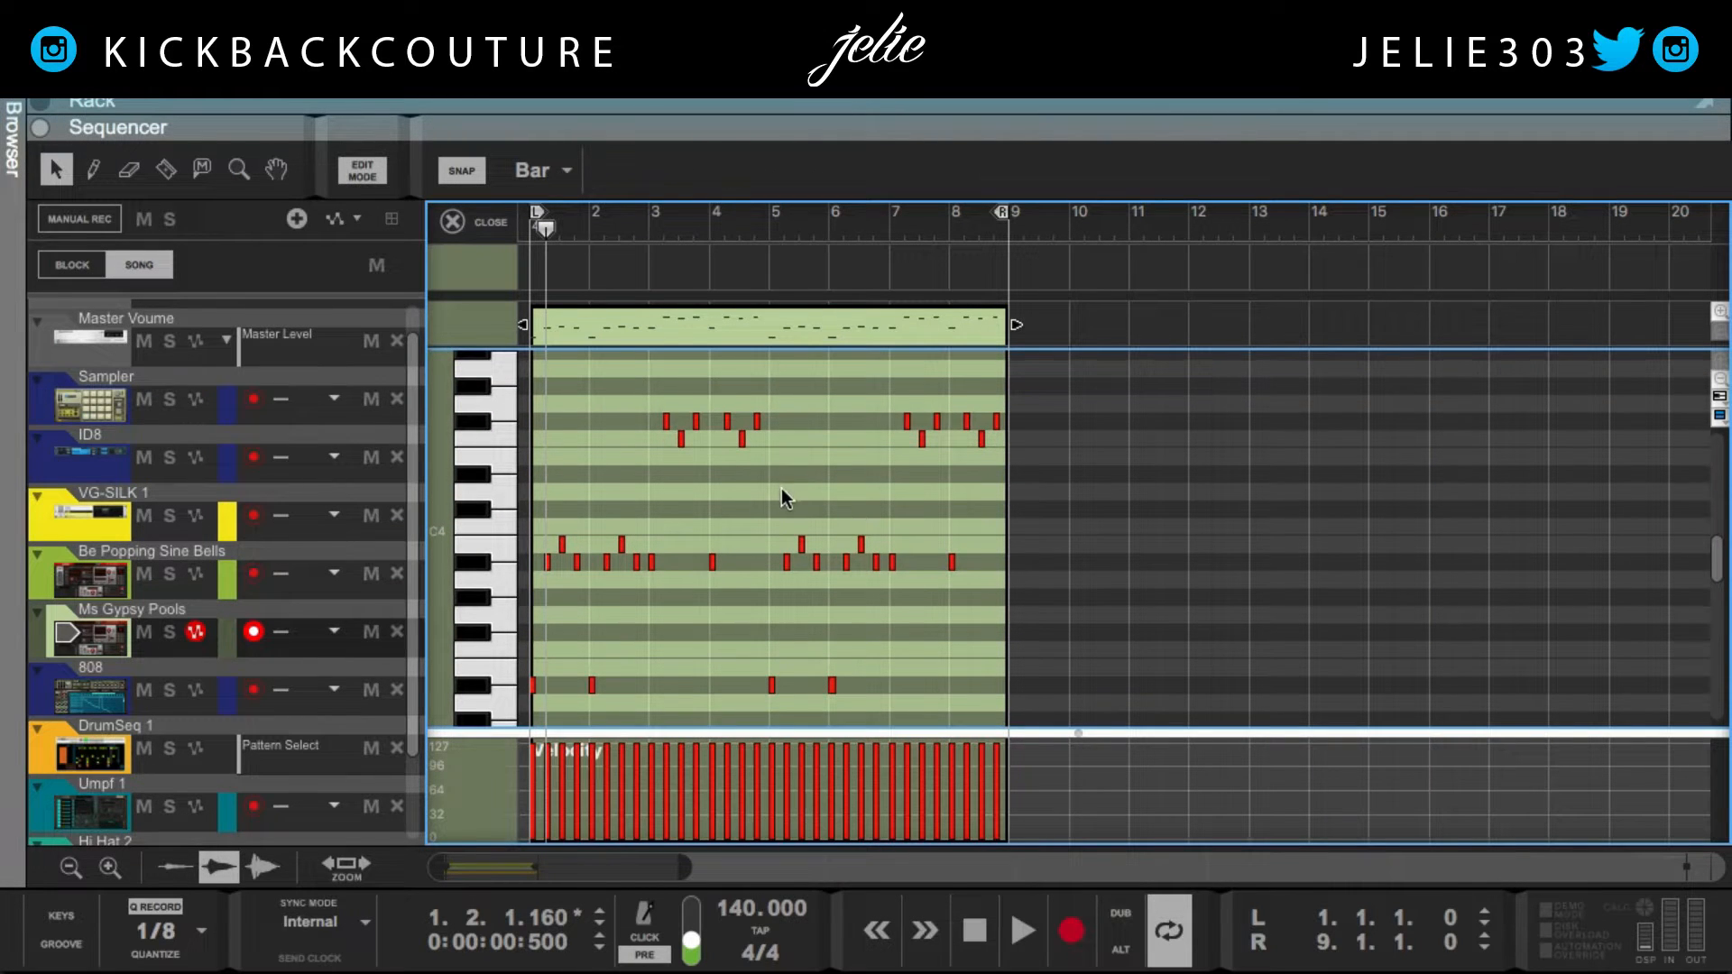
pyautogui.scroll(1, 781, 489)
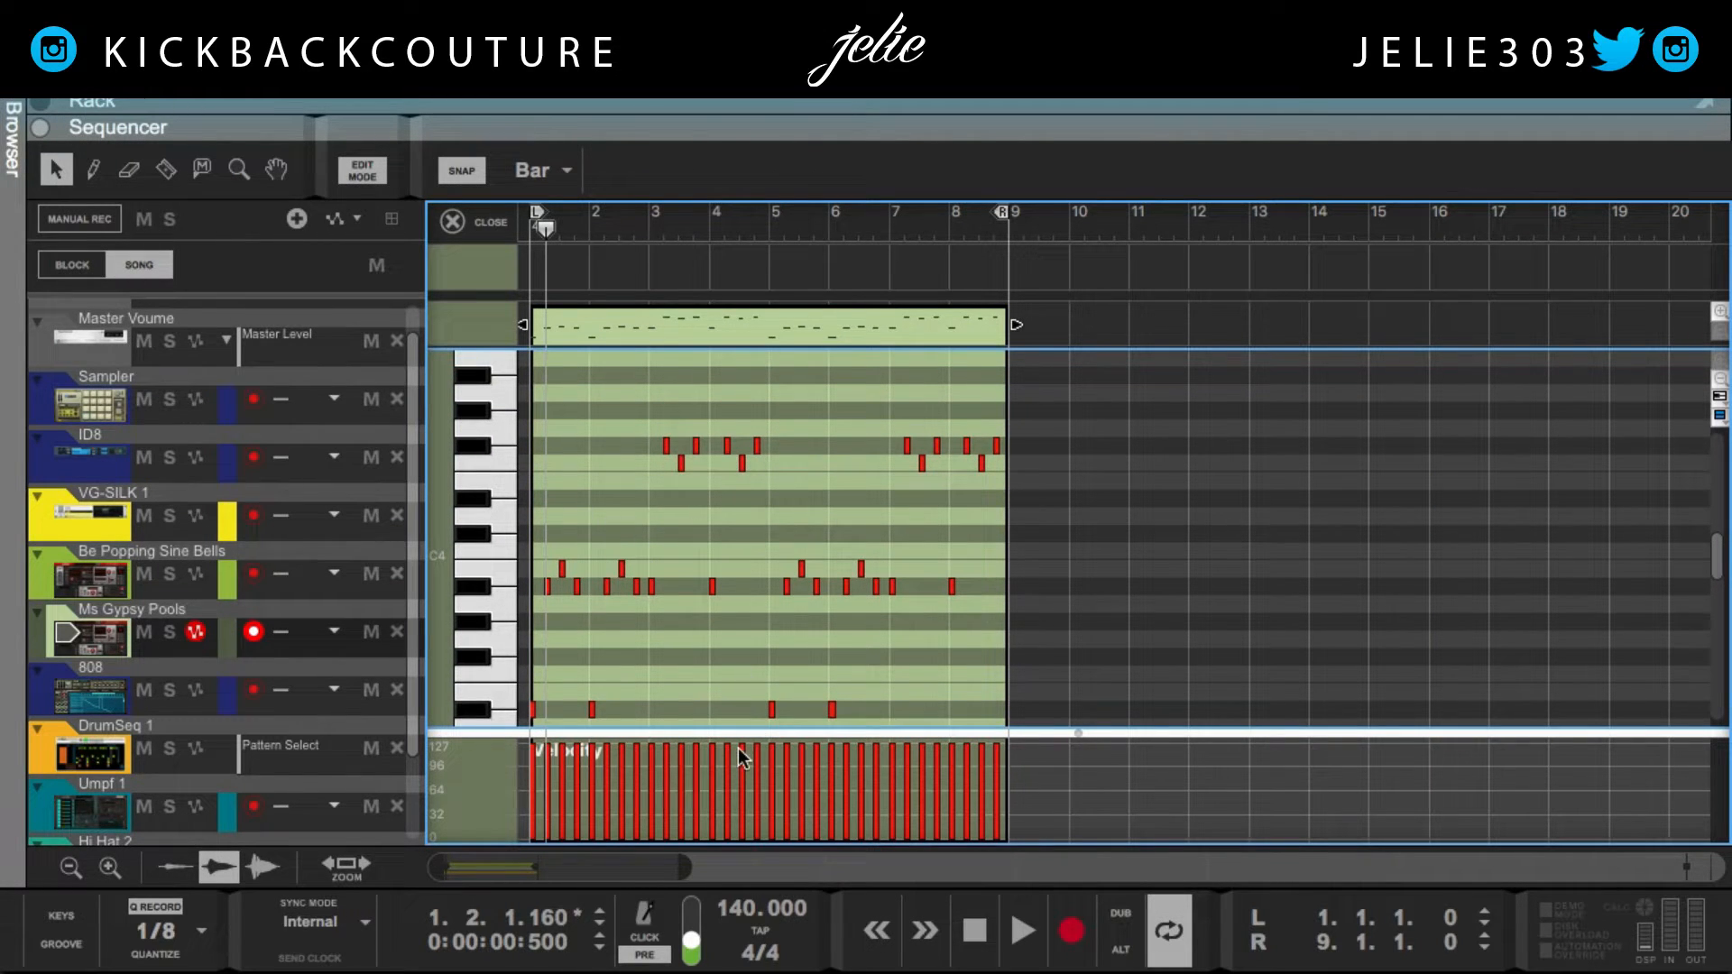
pyautogui.hotkey('shift', 'Return')
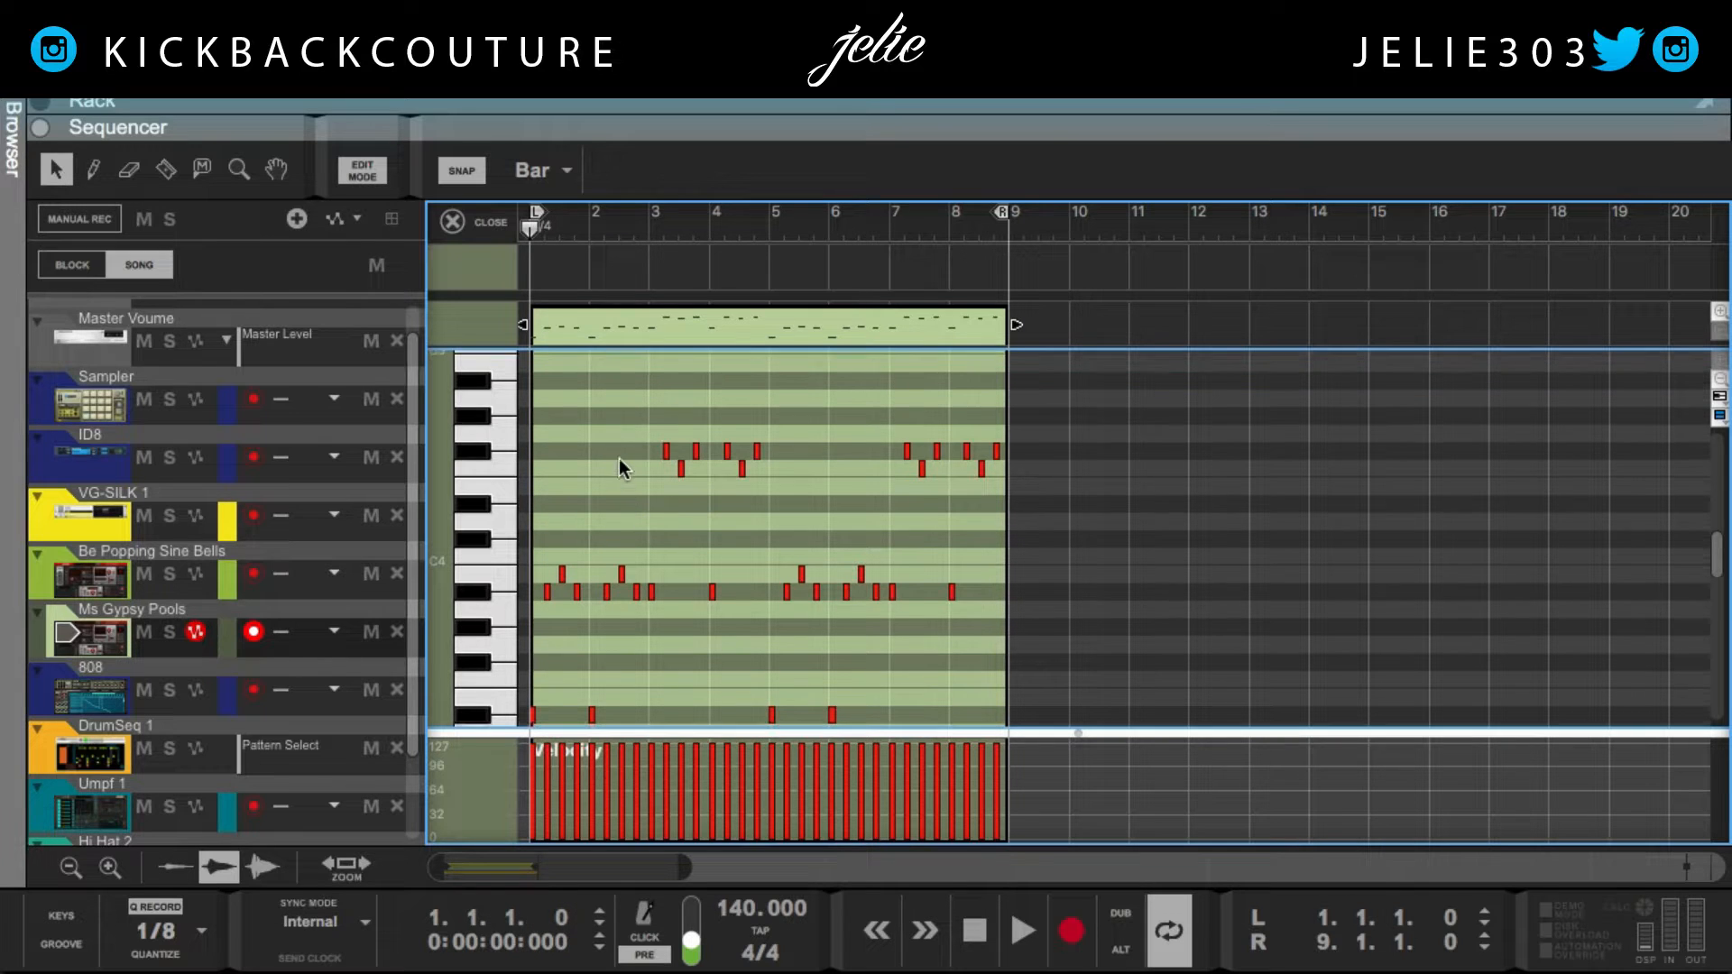
pyautogui.scroll(-1, 619, 459)
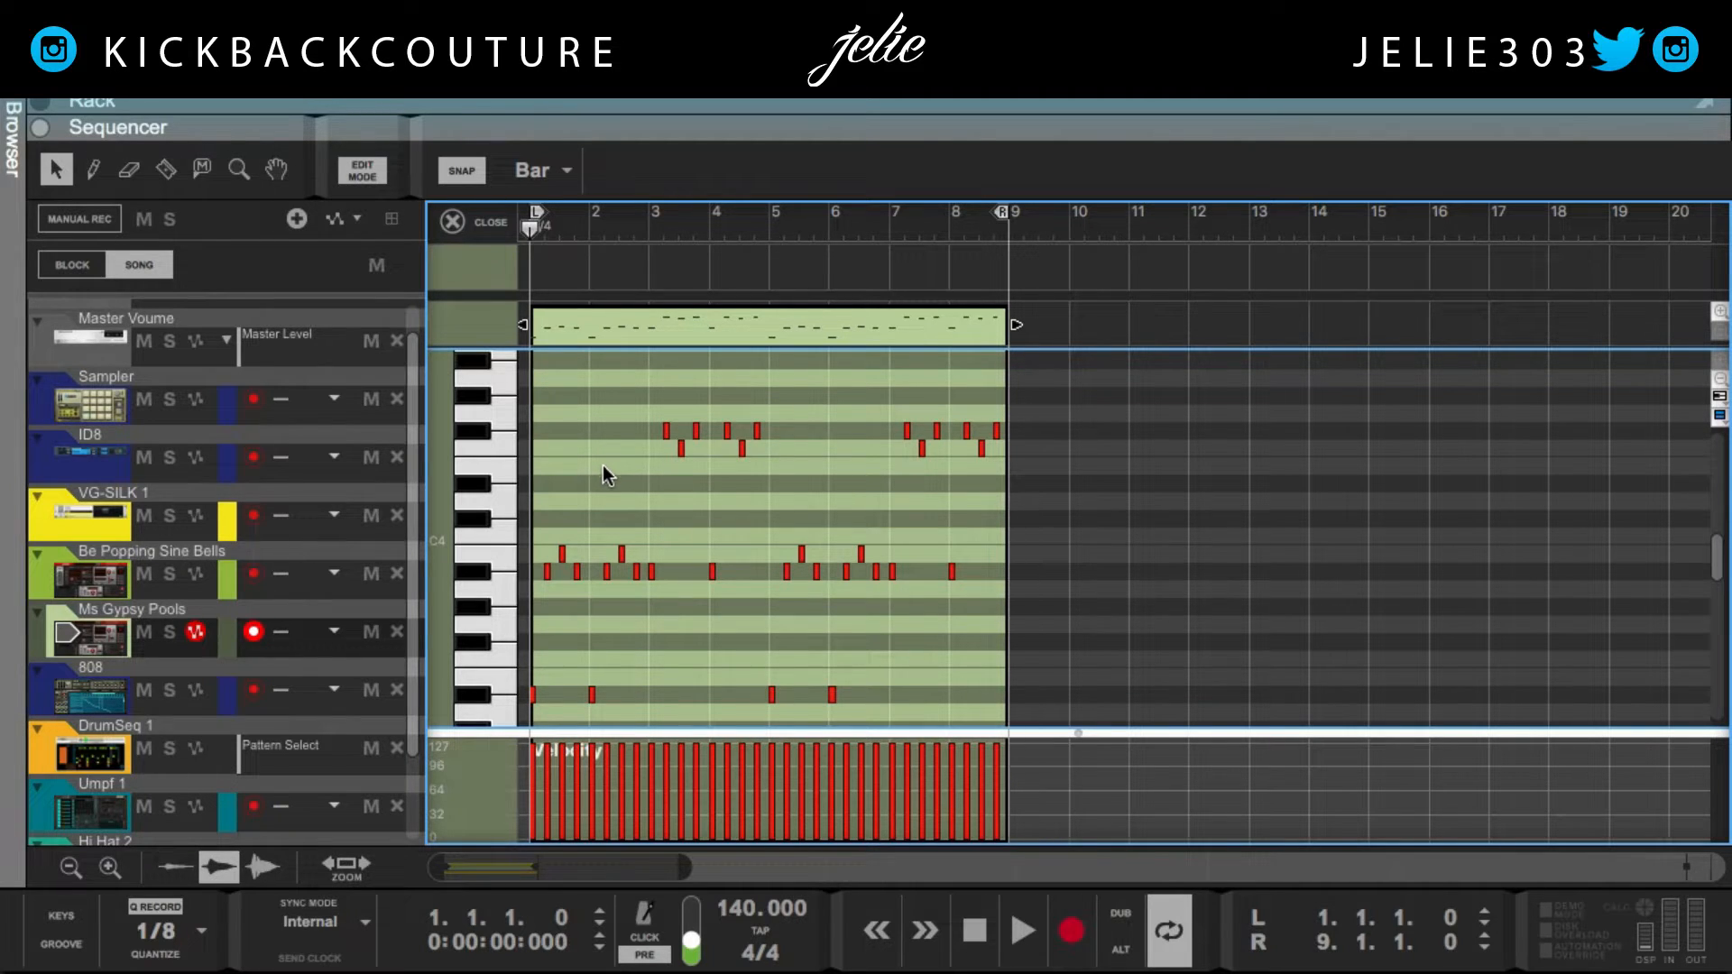
pyautogui.scroll(-1, 605, 469)
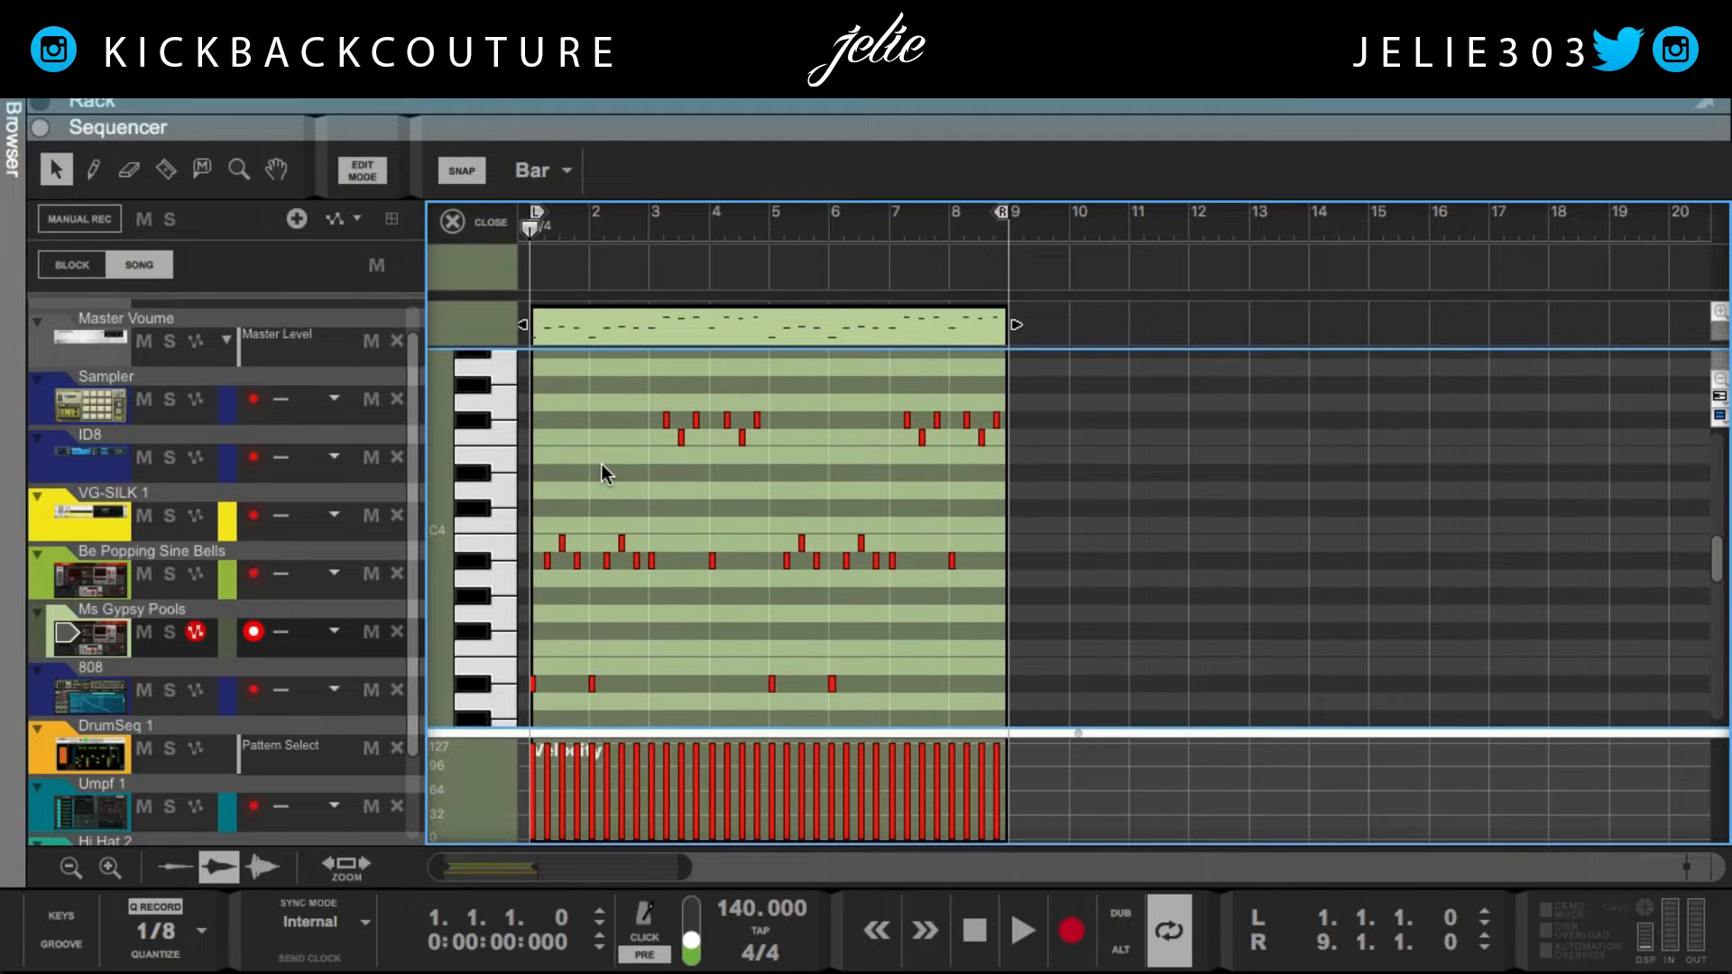
pyautogui.scroll(-1, 603, 466)
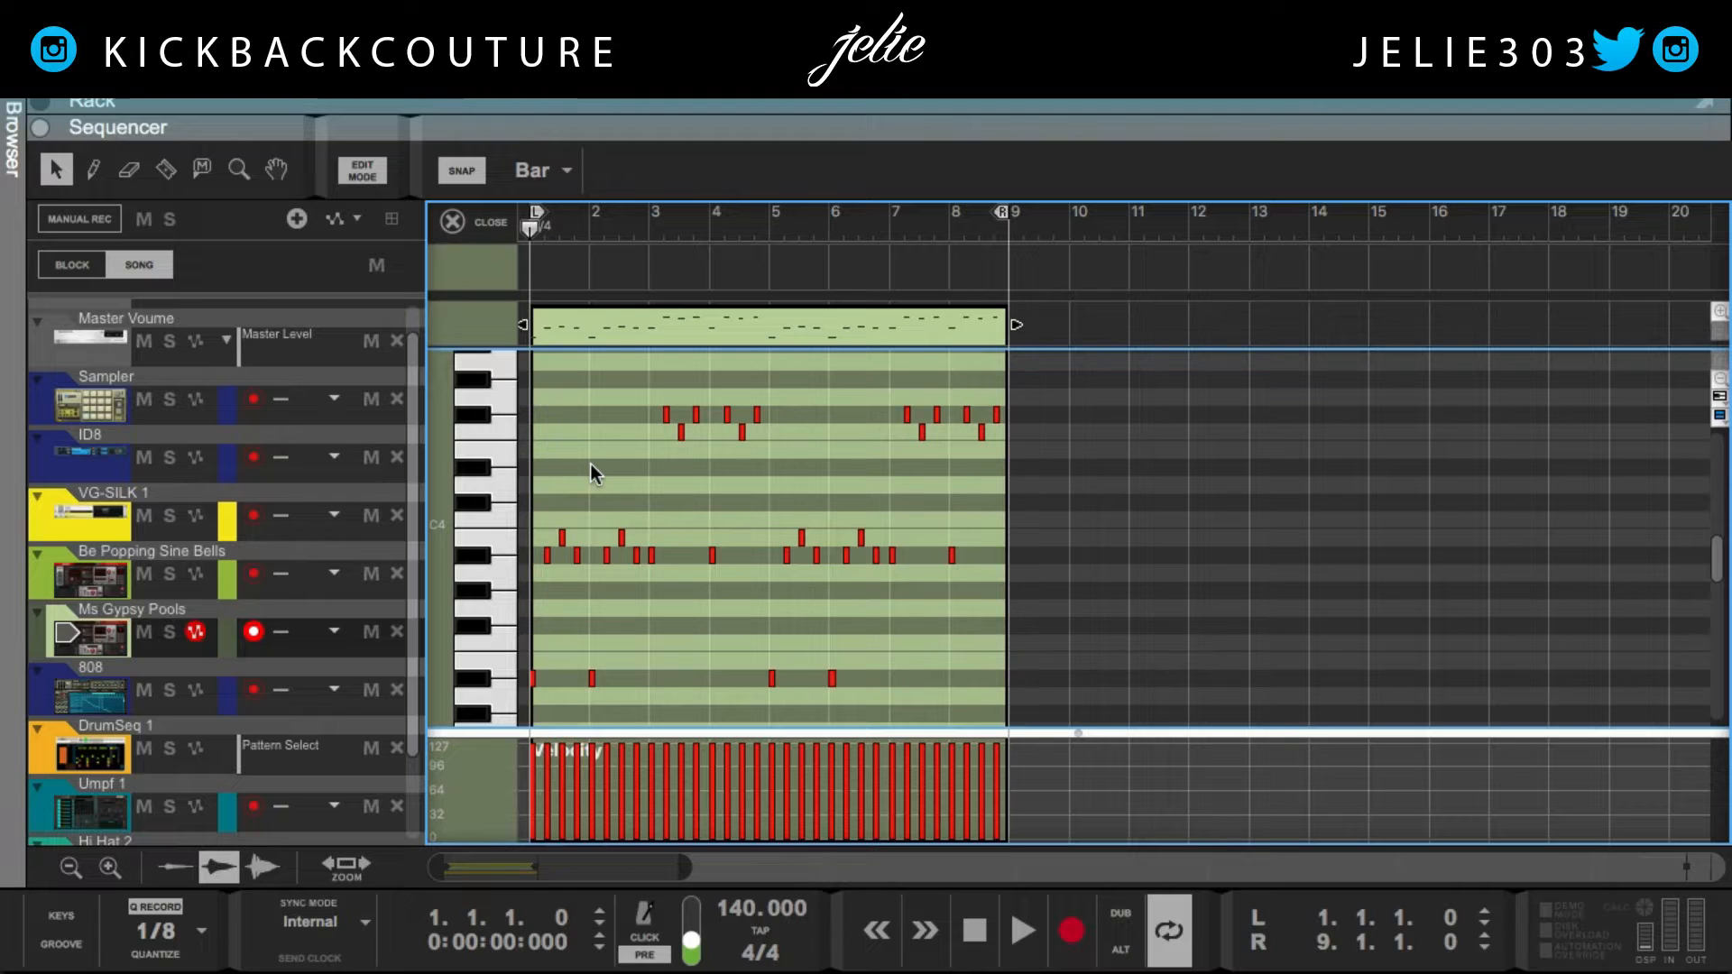
# Play the duplicated eight-bar Ms Gypsy Pools melody in the loop from the song start.
pyautogui.scroll(-1, 590, 464)
pyautogui.scroll(1, 590, 469)
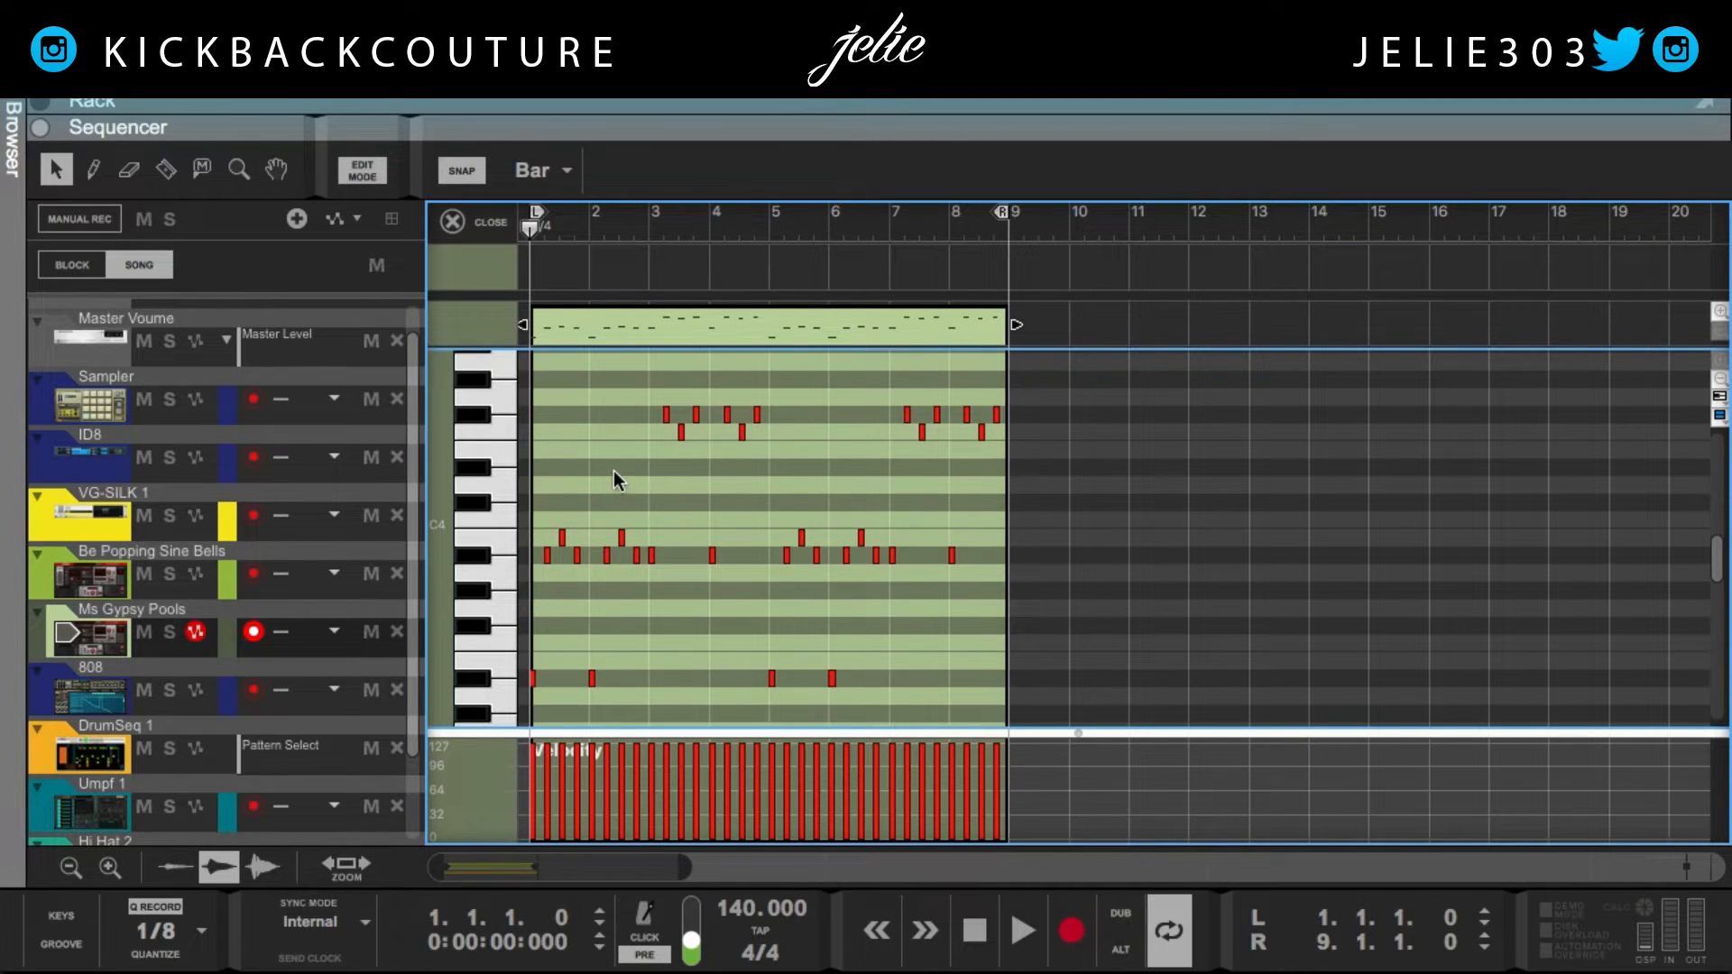
pyautogui.scroll(-1, 610, 468)
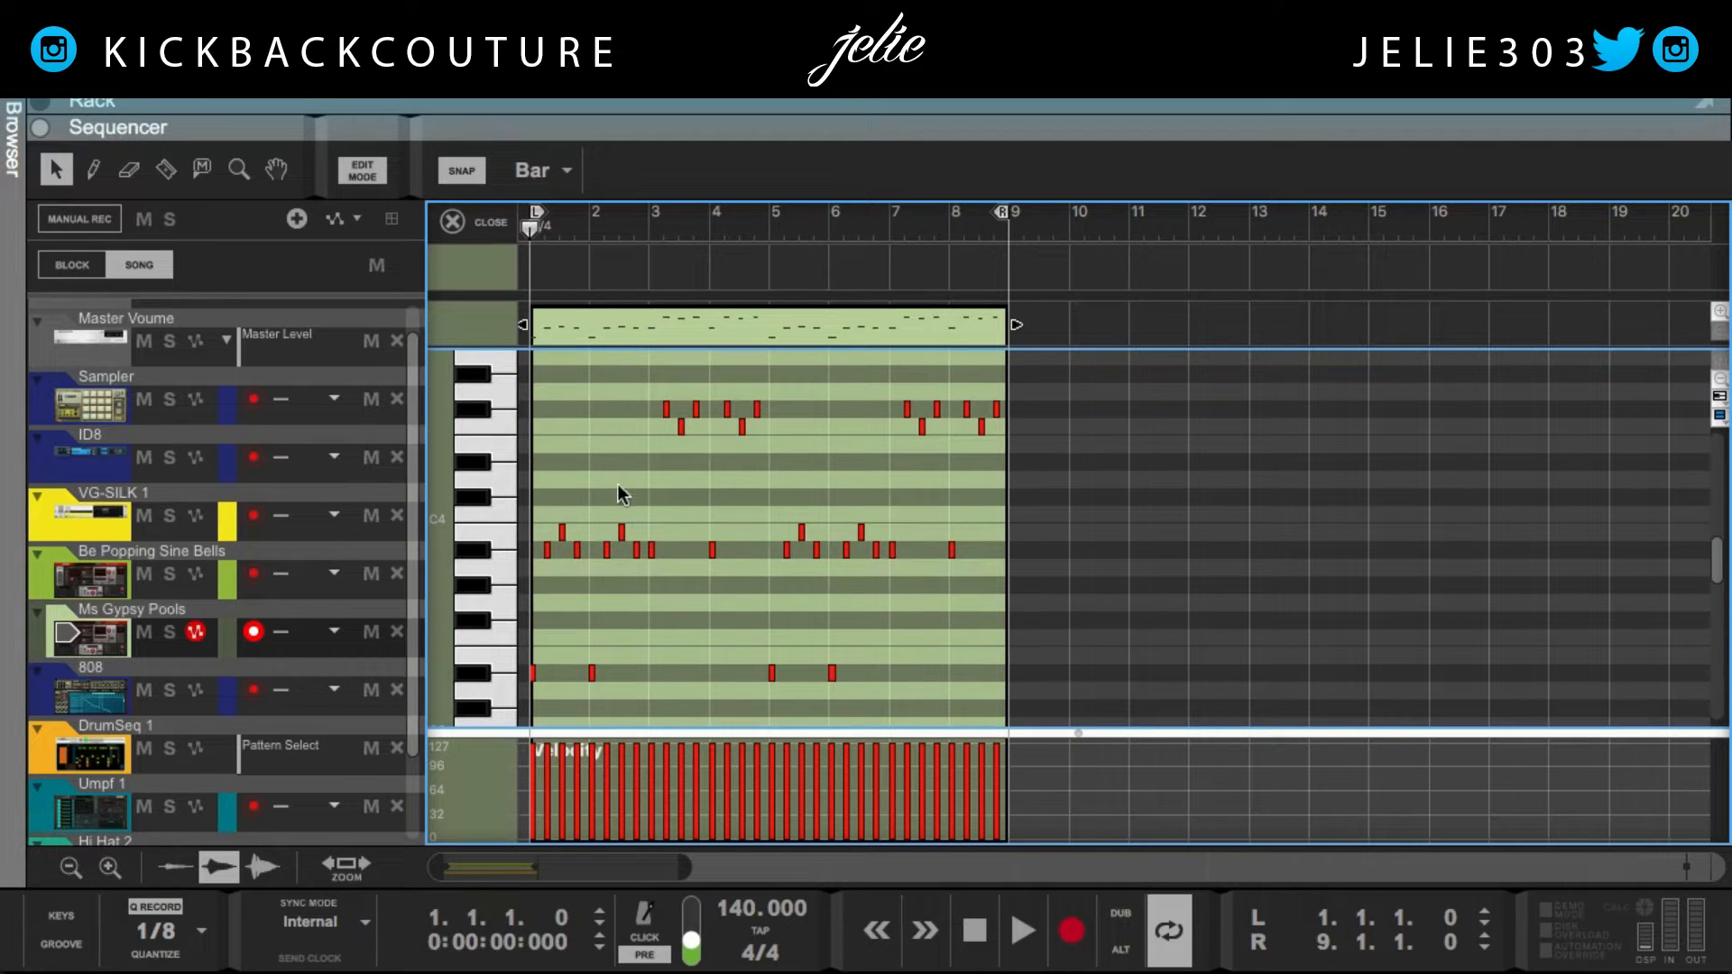
pyautogui.press('space')
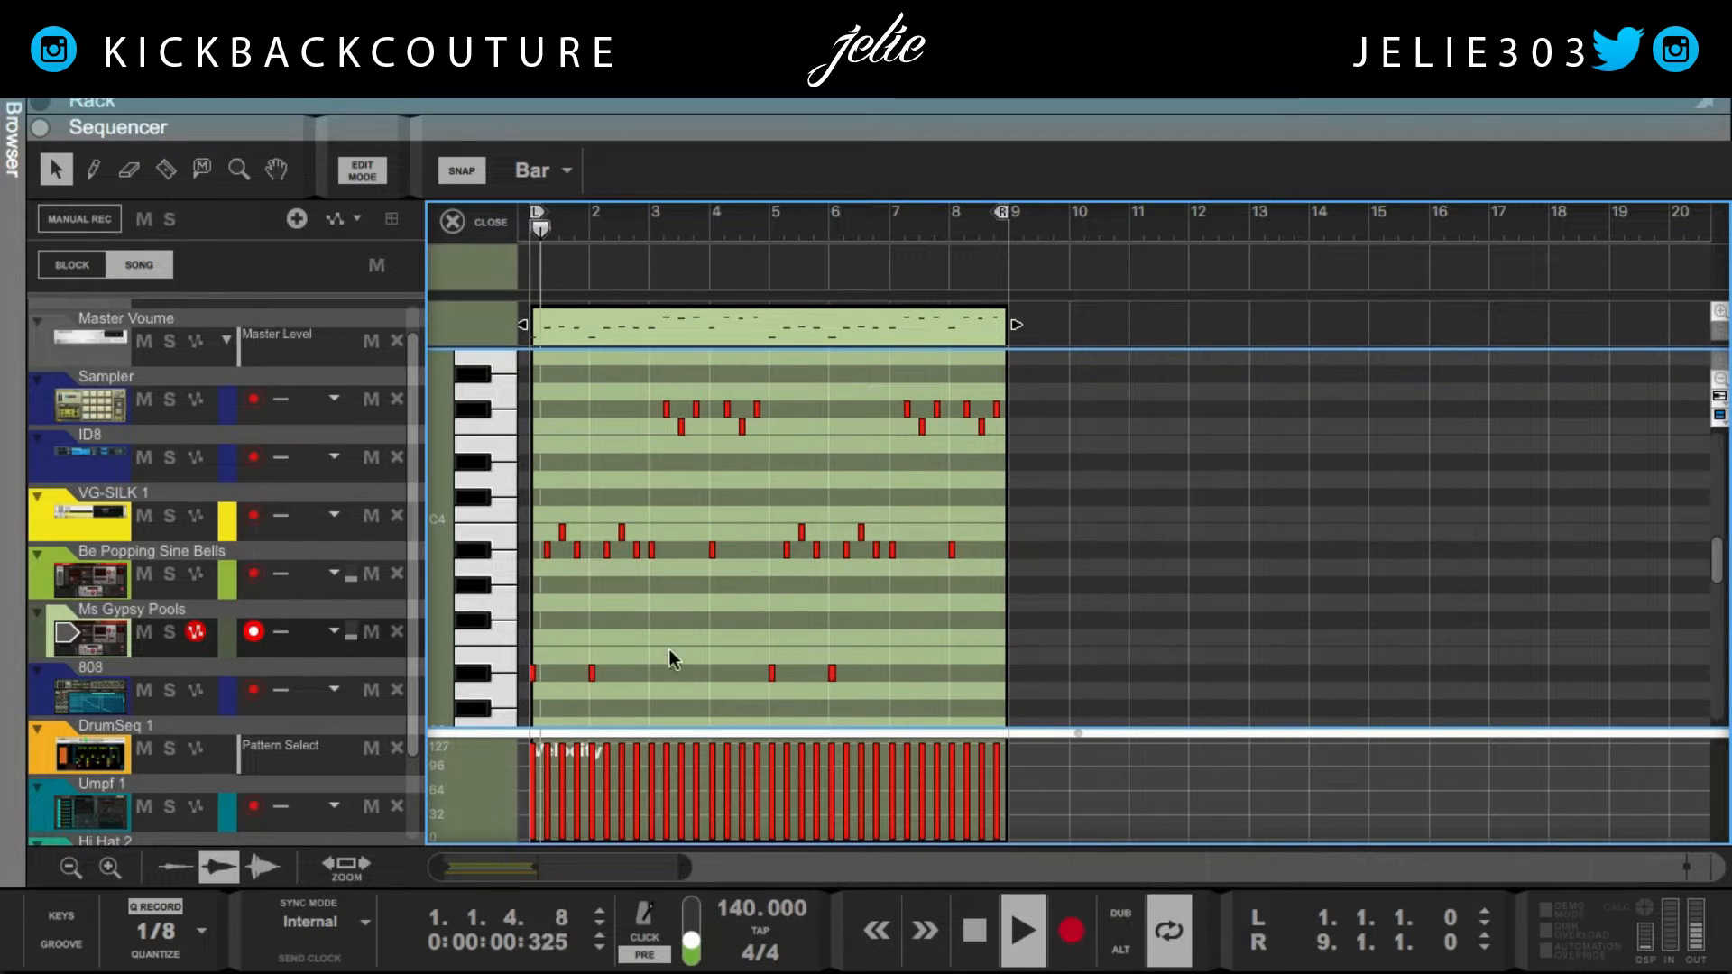
pyautogui.scroll(1, 648, 603)
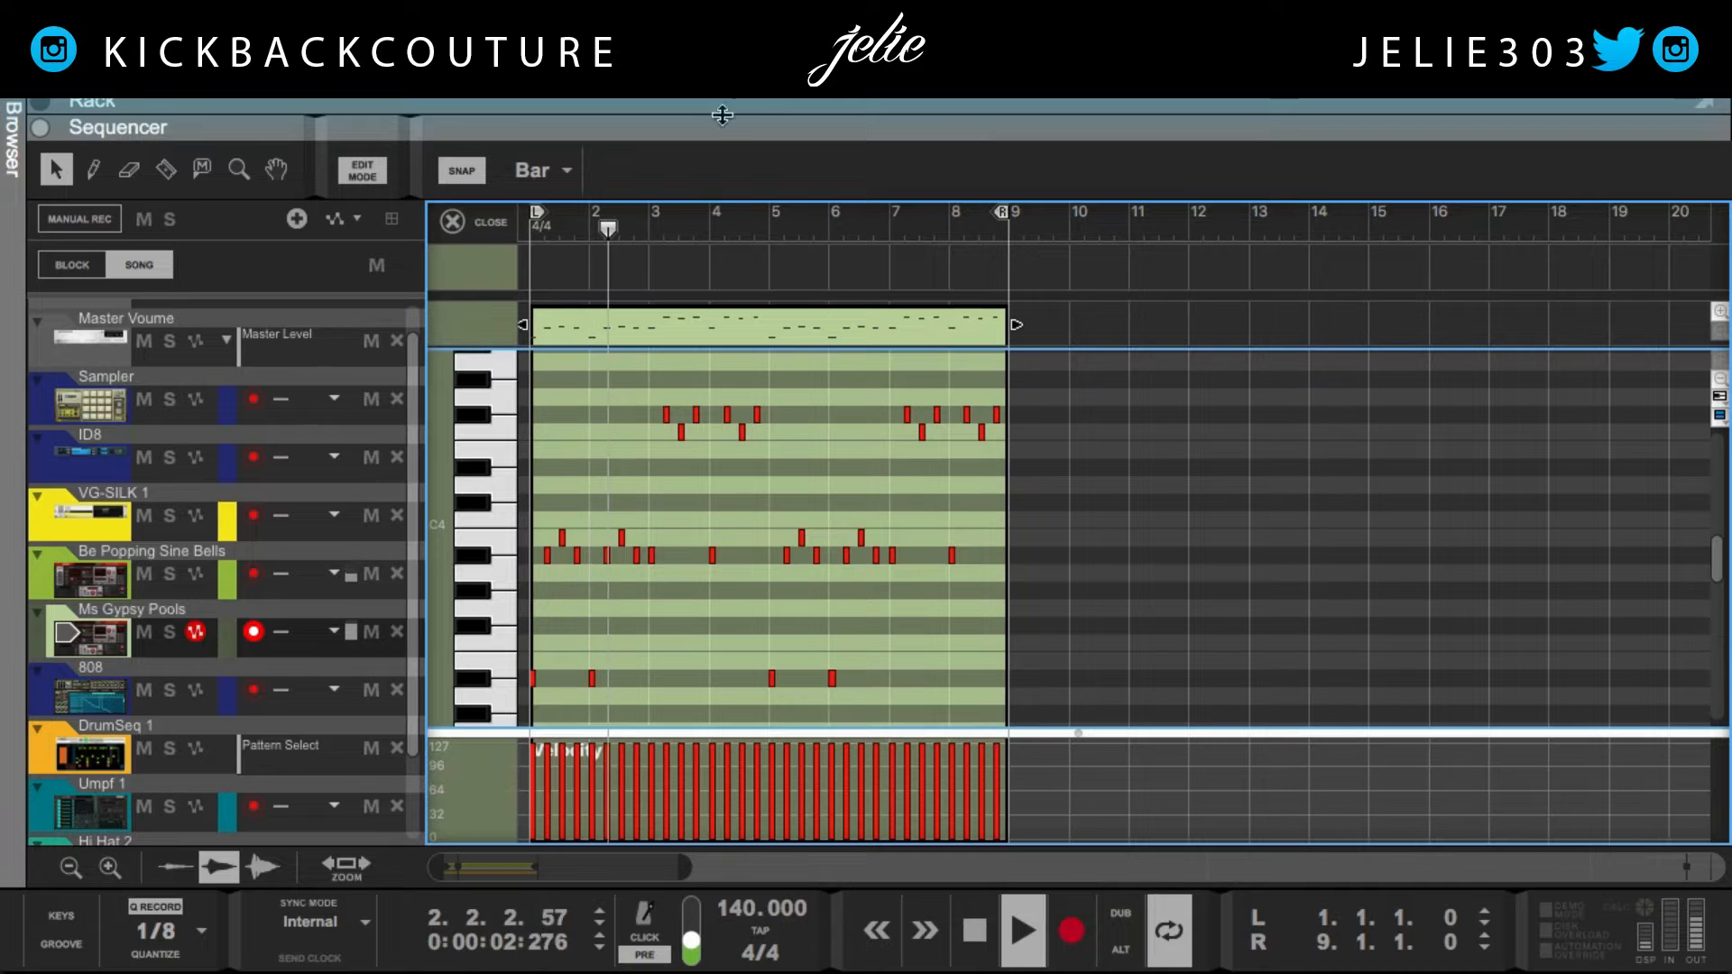
# Expand the rack over the sequencer and bring the Ms Gypsy Pools Europa's amp and master volume controls into view.
pyautogui.moveTo(721, 146); pyautogui.dragTo(733, 884)
pyautogui.scroll(-2, 750, 597)
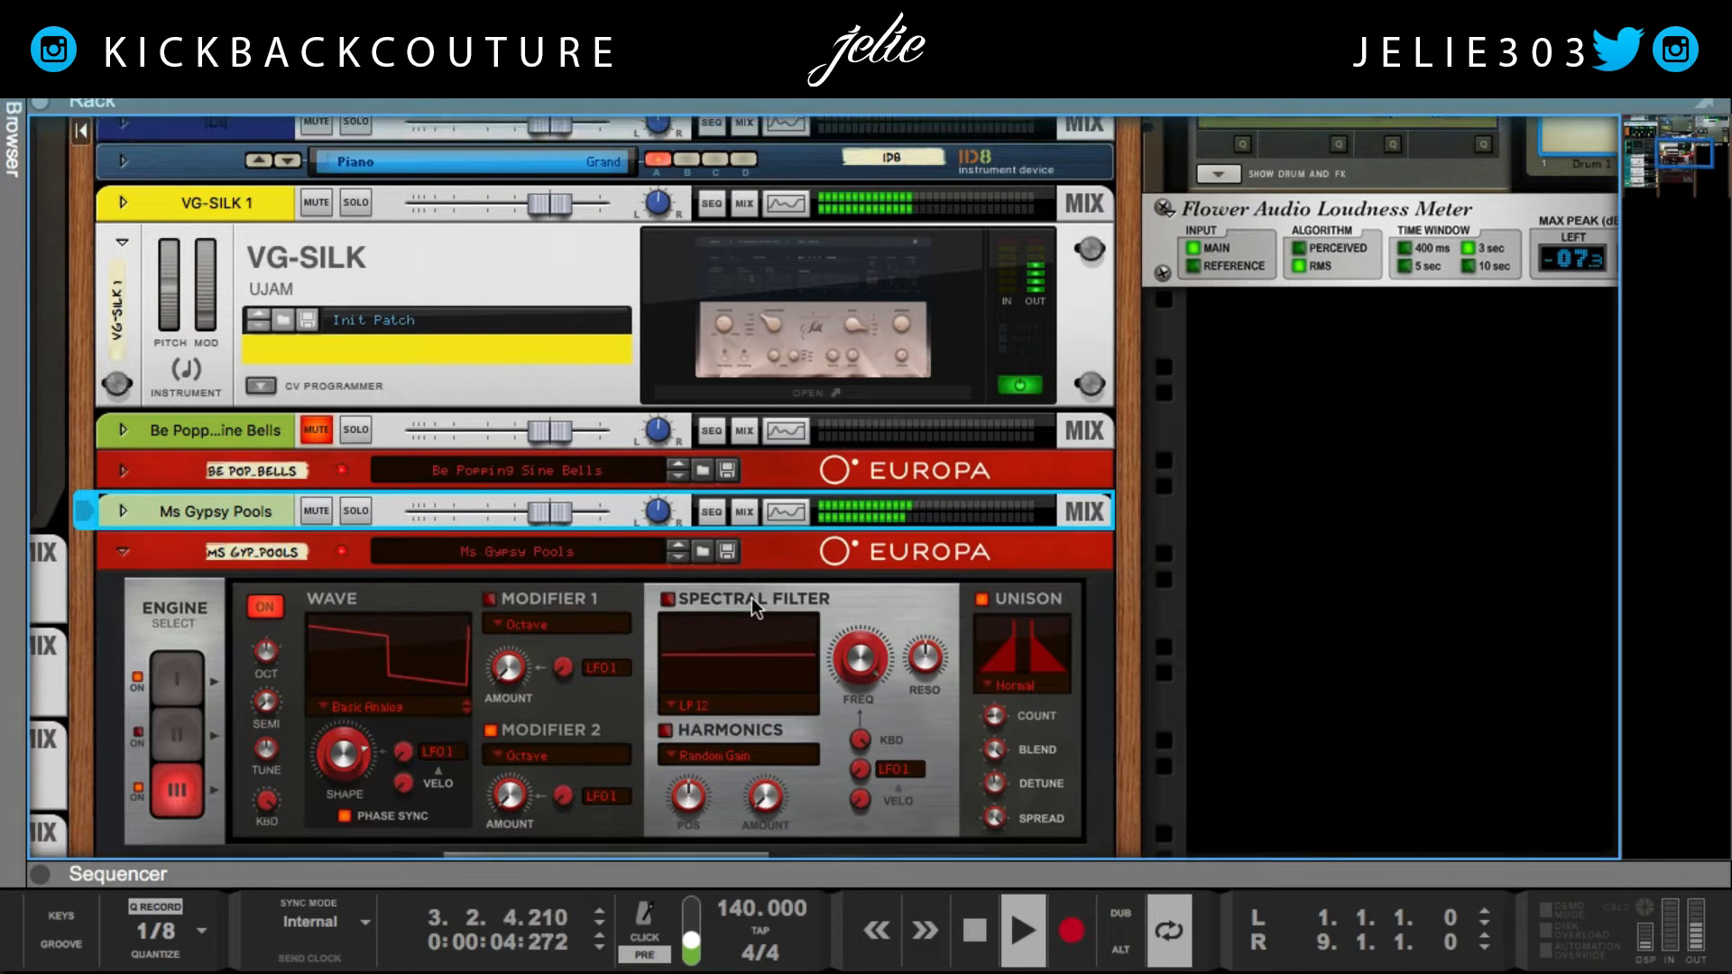
pyautogui.scroll(-5, 410, 572)
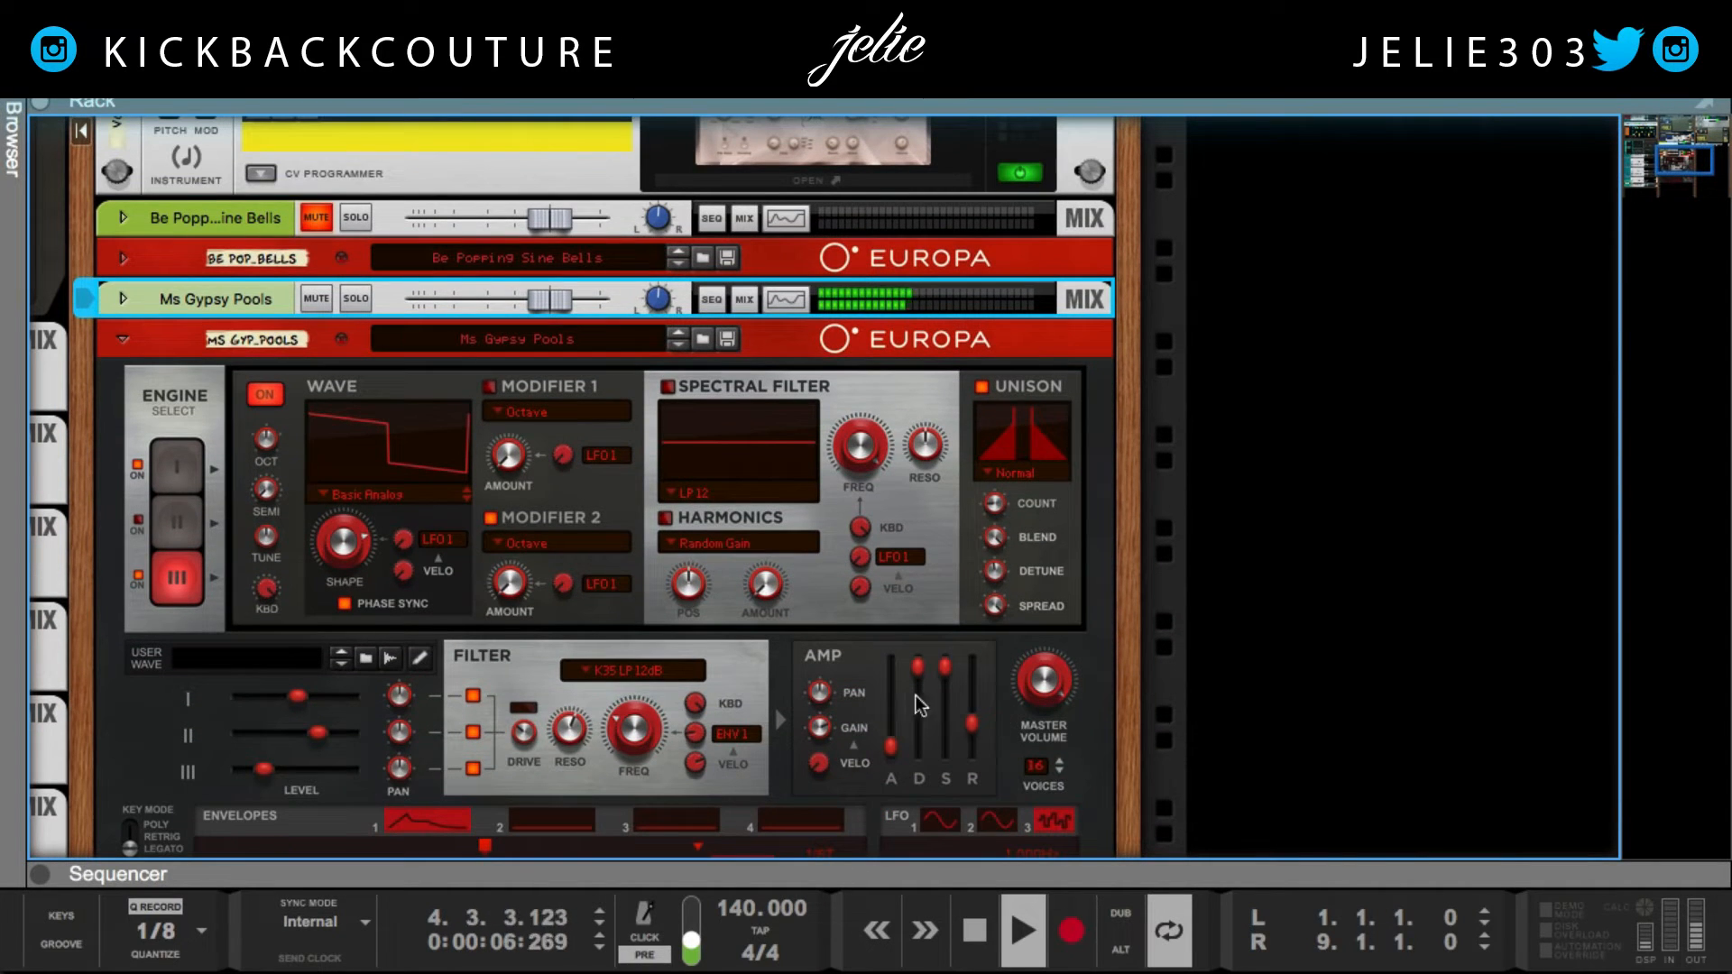
# Set the master volume of the Ms Gypsy Pools Europa to about 4.5 dB while the loop plays.
pyautogui.moveTo(1068, 682); pyautogui.dragTo(1051, 713)
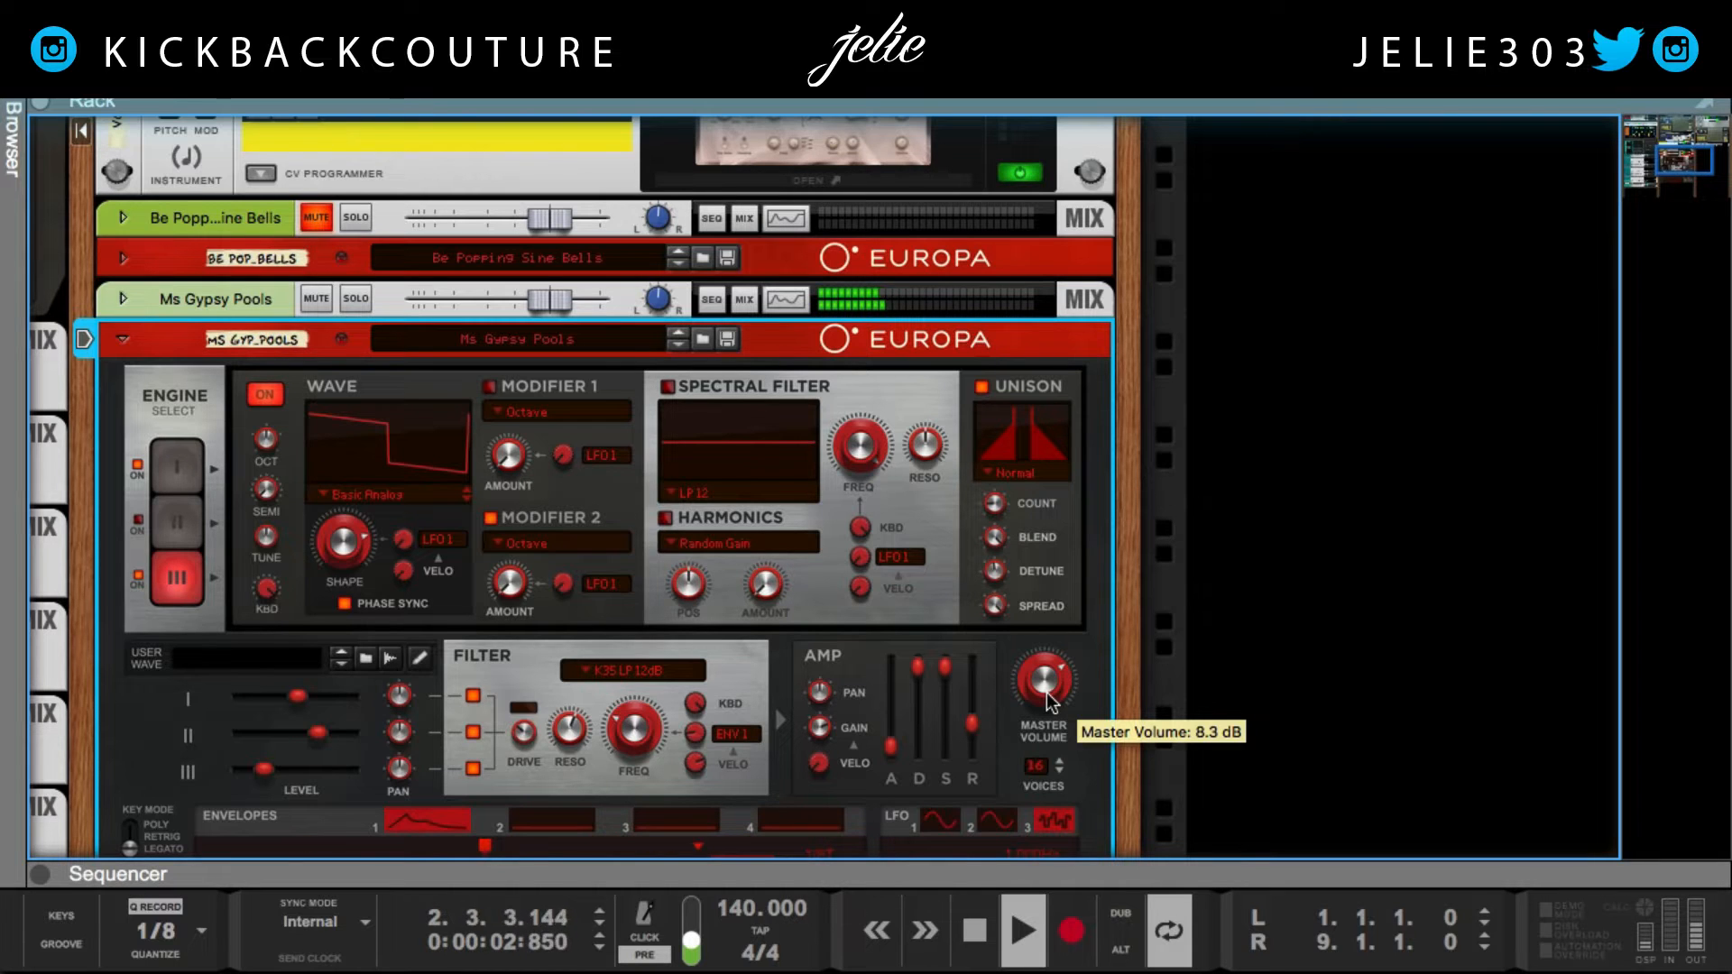
pyautogui.scroll(-1, 1047, 691)
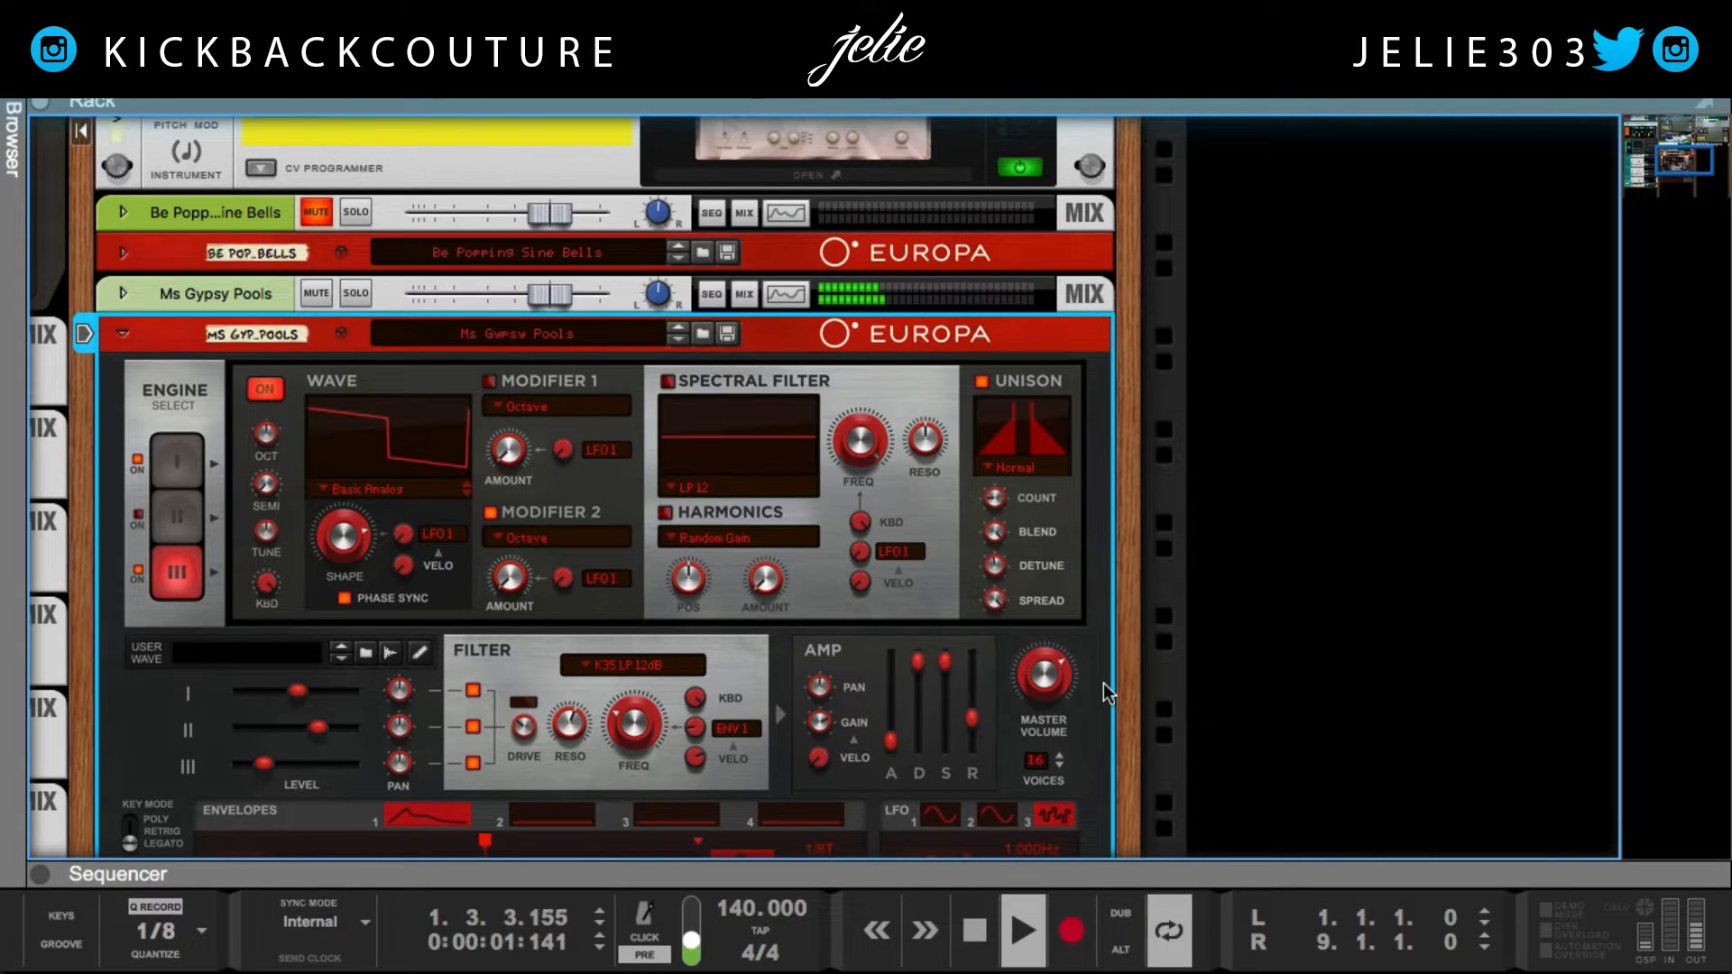
pyautogui.scroll(-2, 1086, 700)
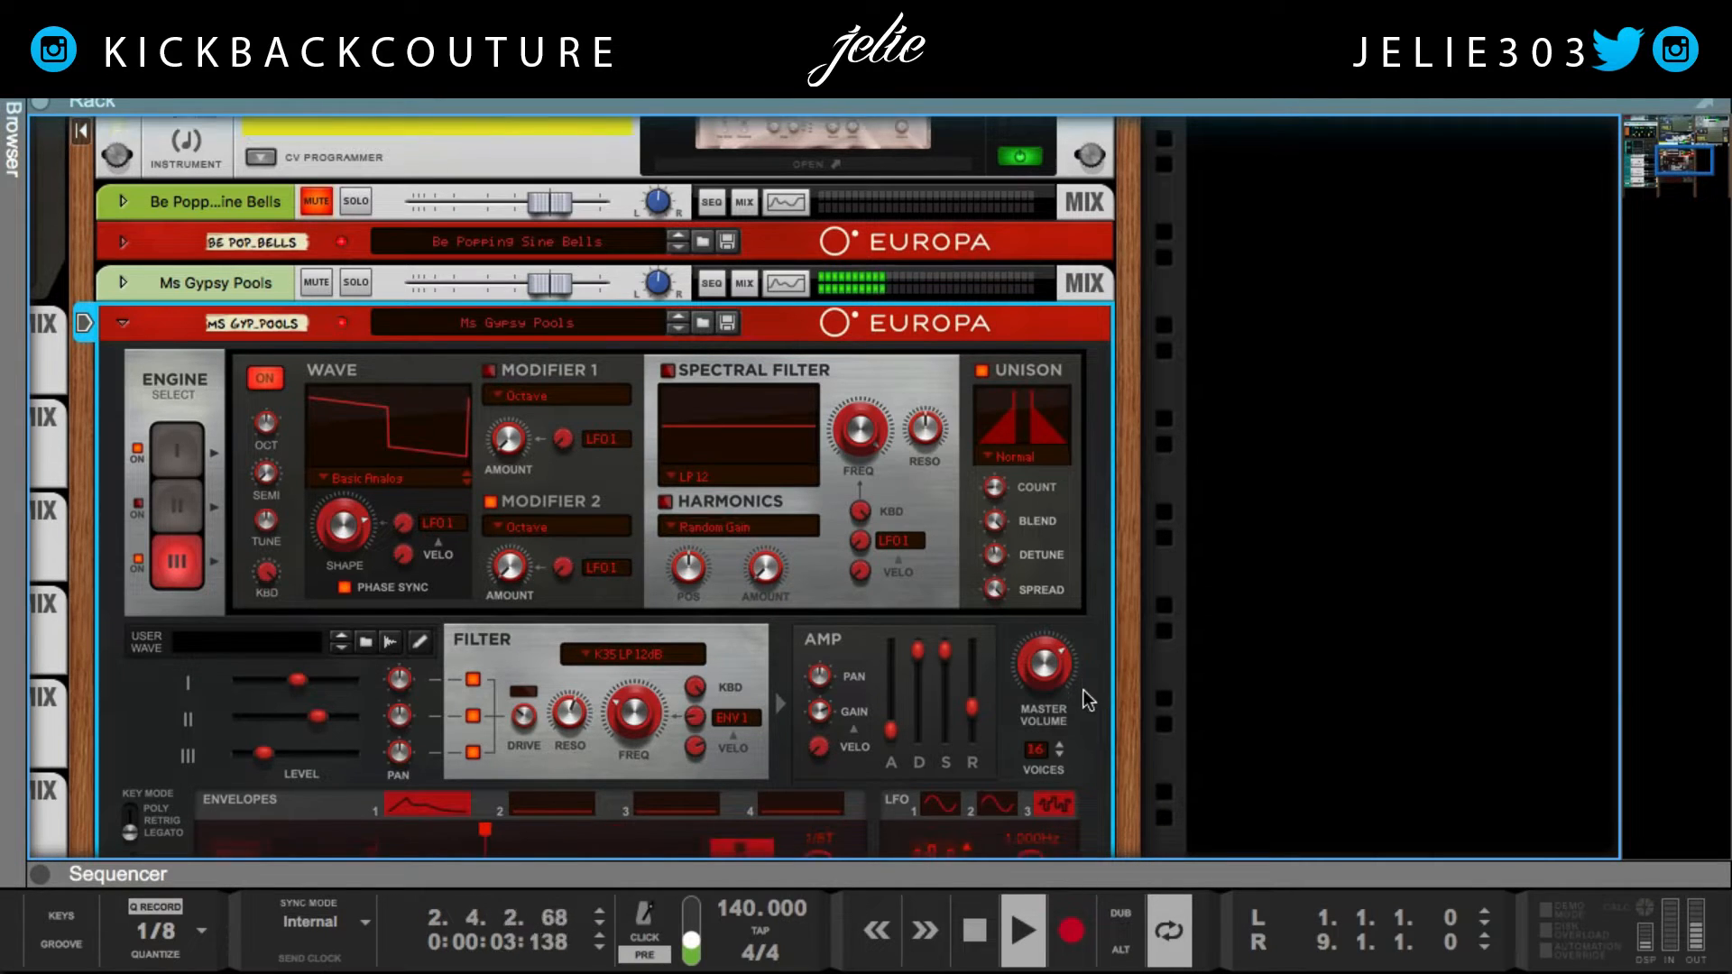
pyautogui.scroll(-2, 1037, 669)
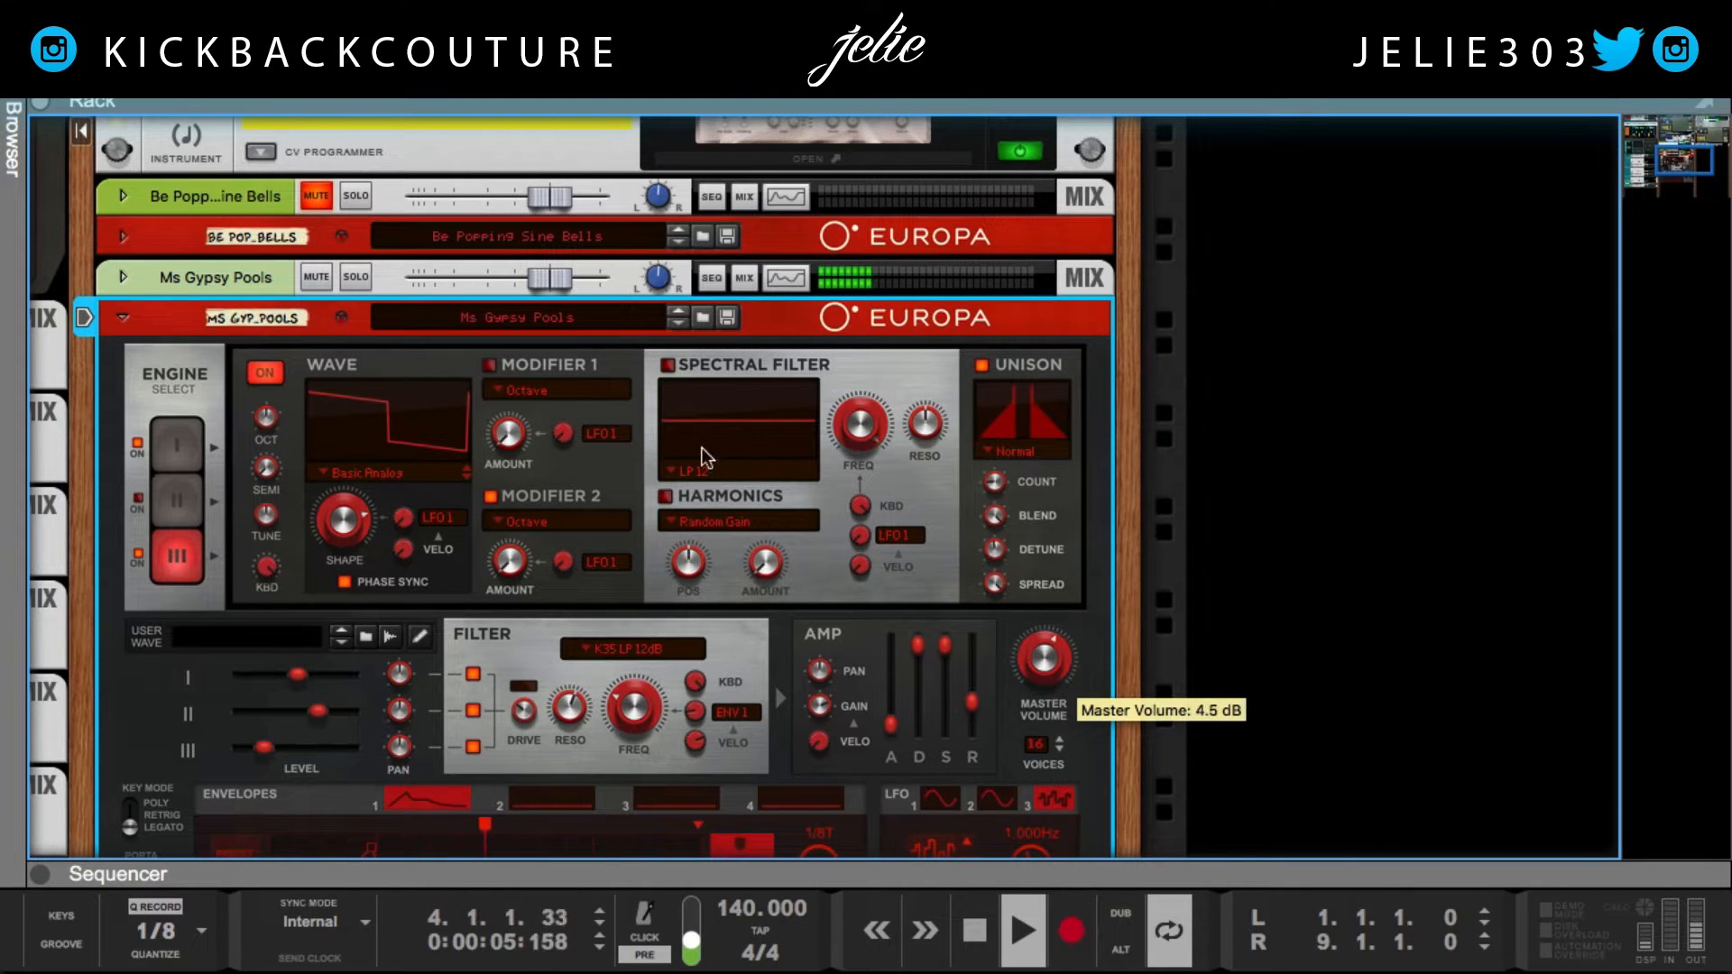
# Try the Ms Jazzy Saxy patch on the melody's Europa with its master volume at about 7.6 dB.
pyautogui.click(678, 325)
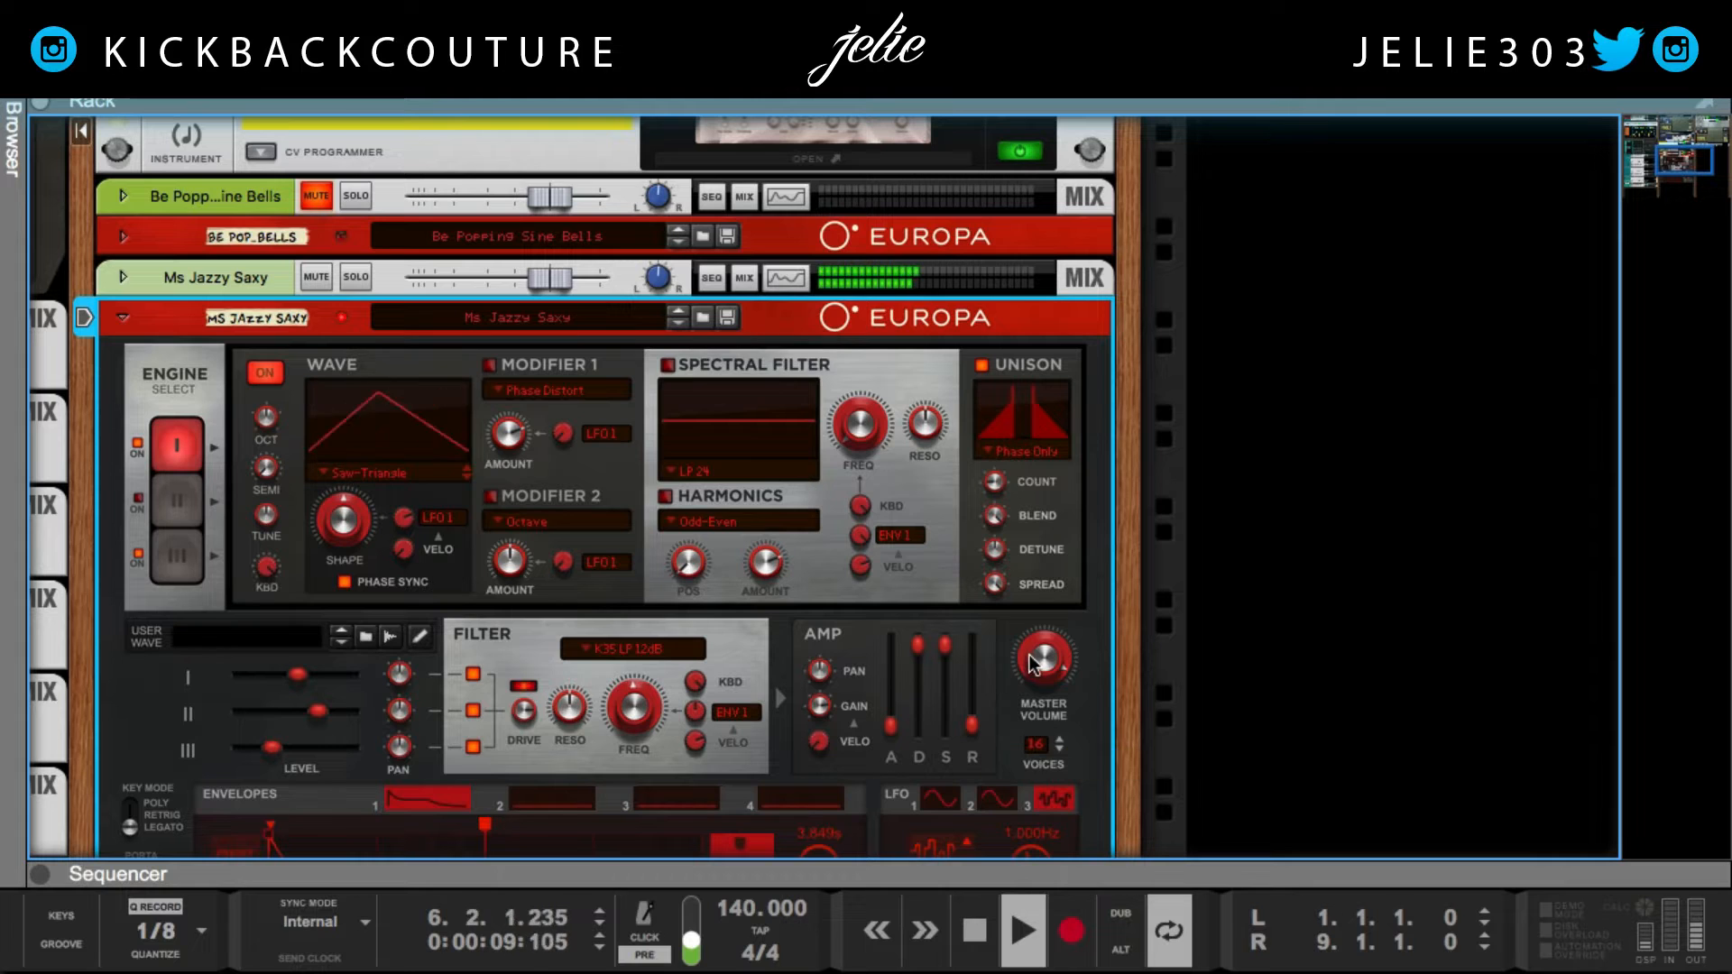
pyautogui.scroll(-3, 1038, 693)
pyautogui.scroll(4, 1038, 694)
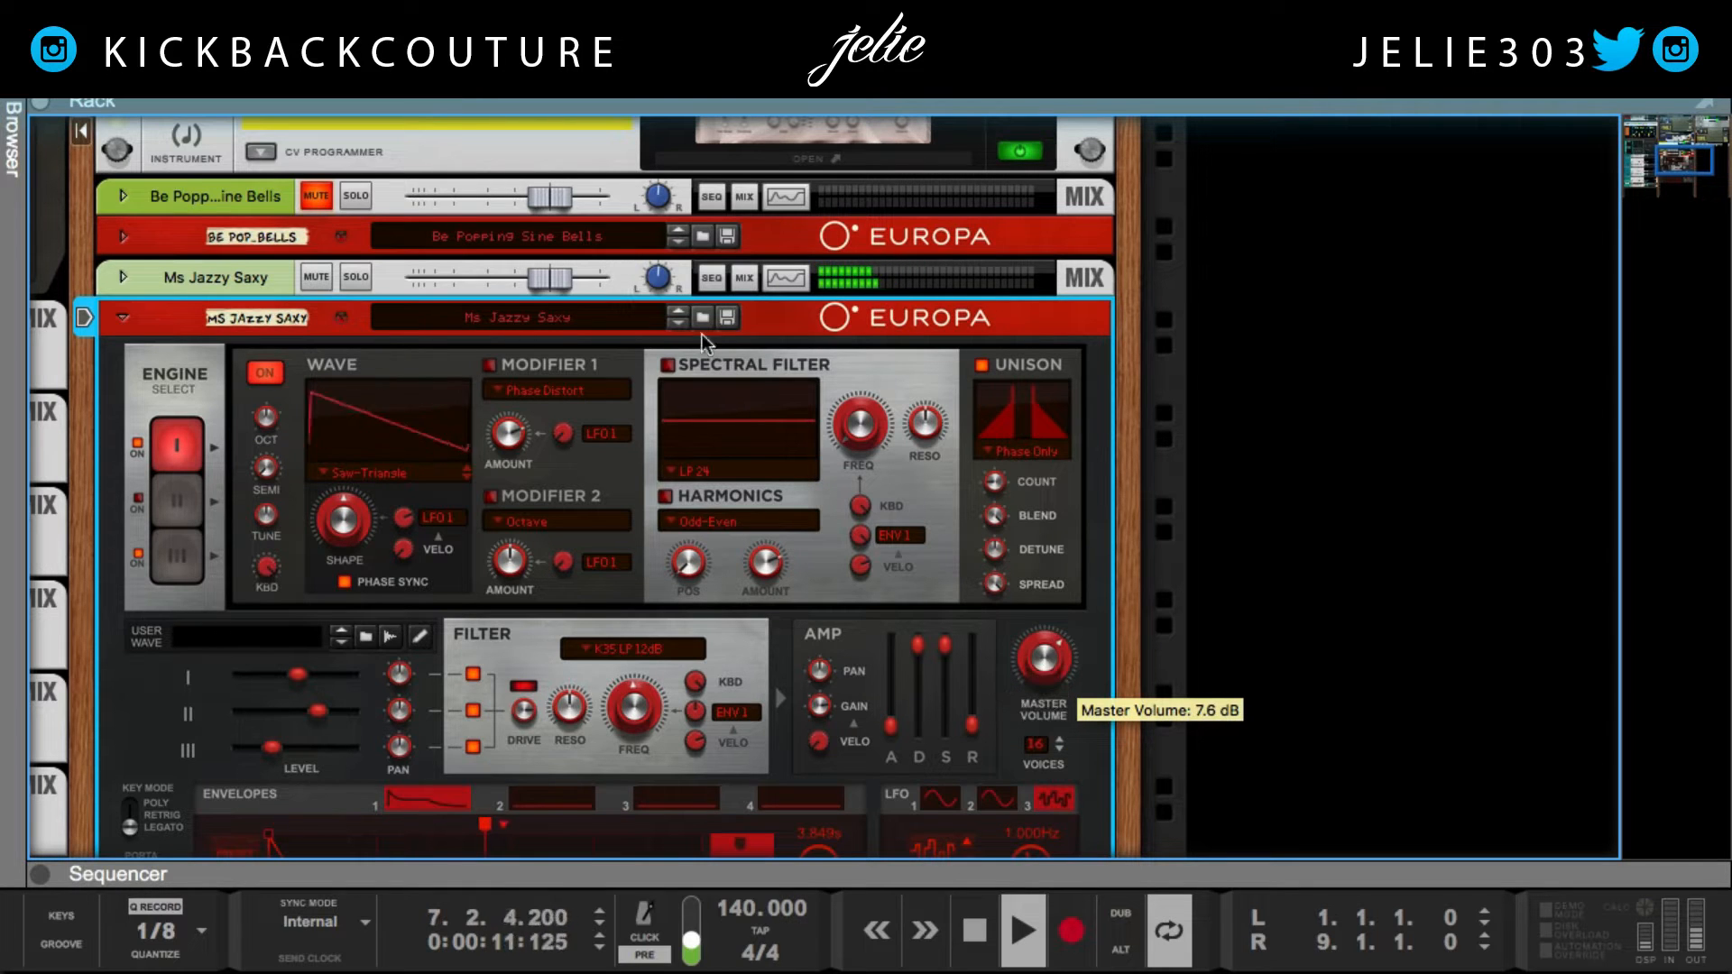
# Load the Ms Salty Caves patch on the melody's Europa and set its master volume to about 9.5 dB.
pyautogui.click(678, 325)
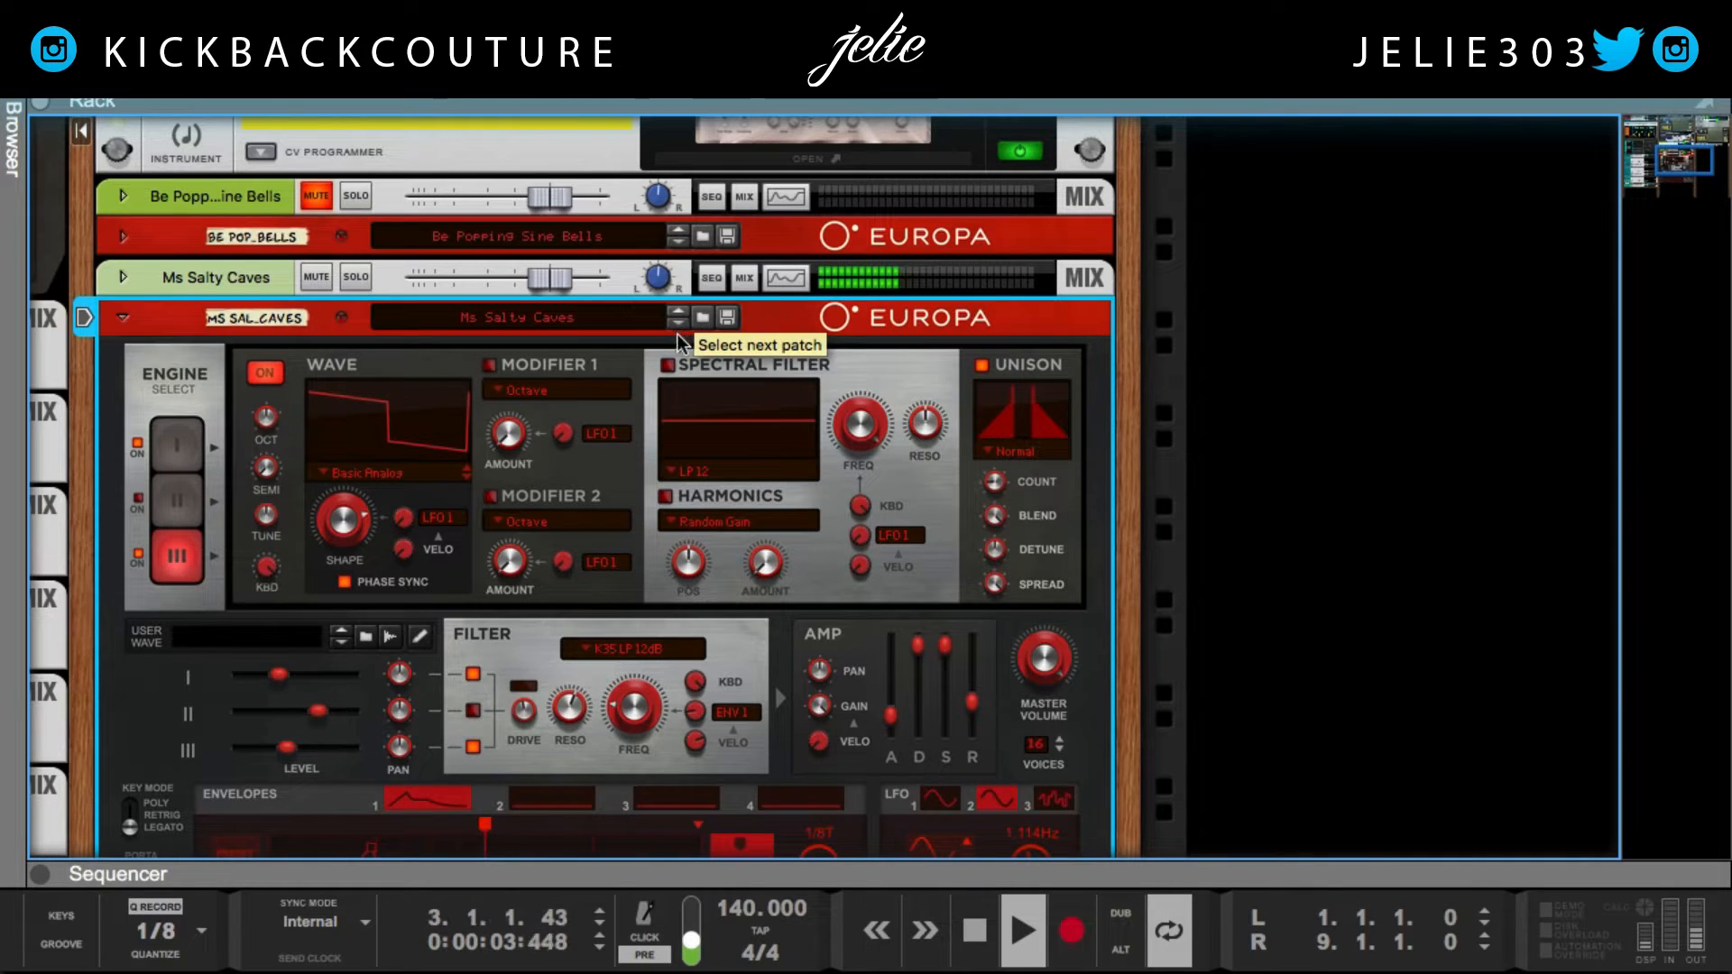
pyautogui.scroll(-1, 1033, 679)
pyautogui.moveTo(1033, 679); pyautogui.dragTo(1034, 685)
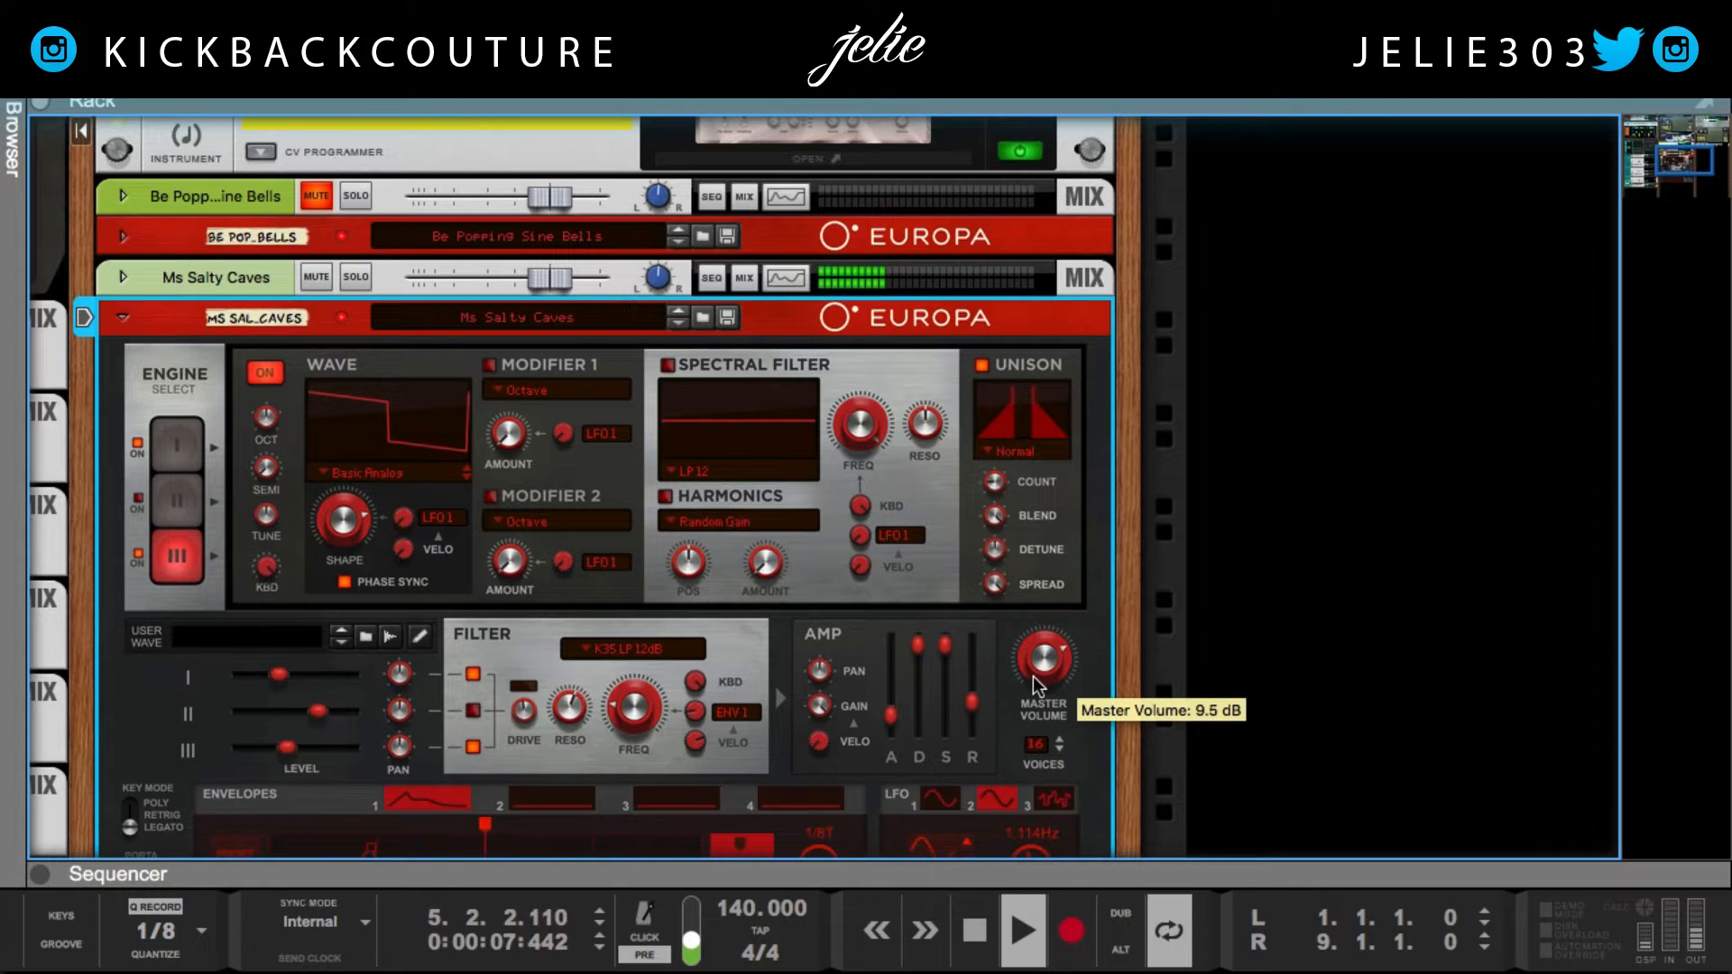
pyautogui.scroll(-2, 385, 500)
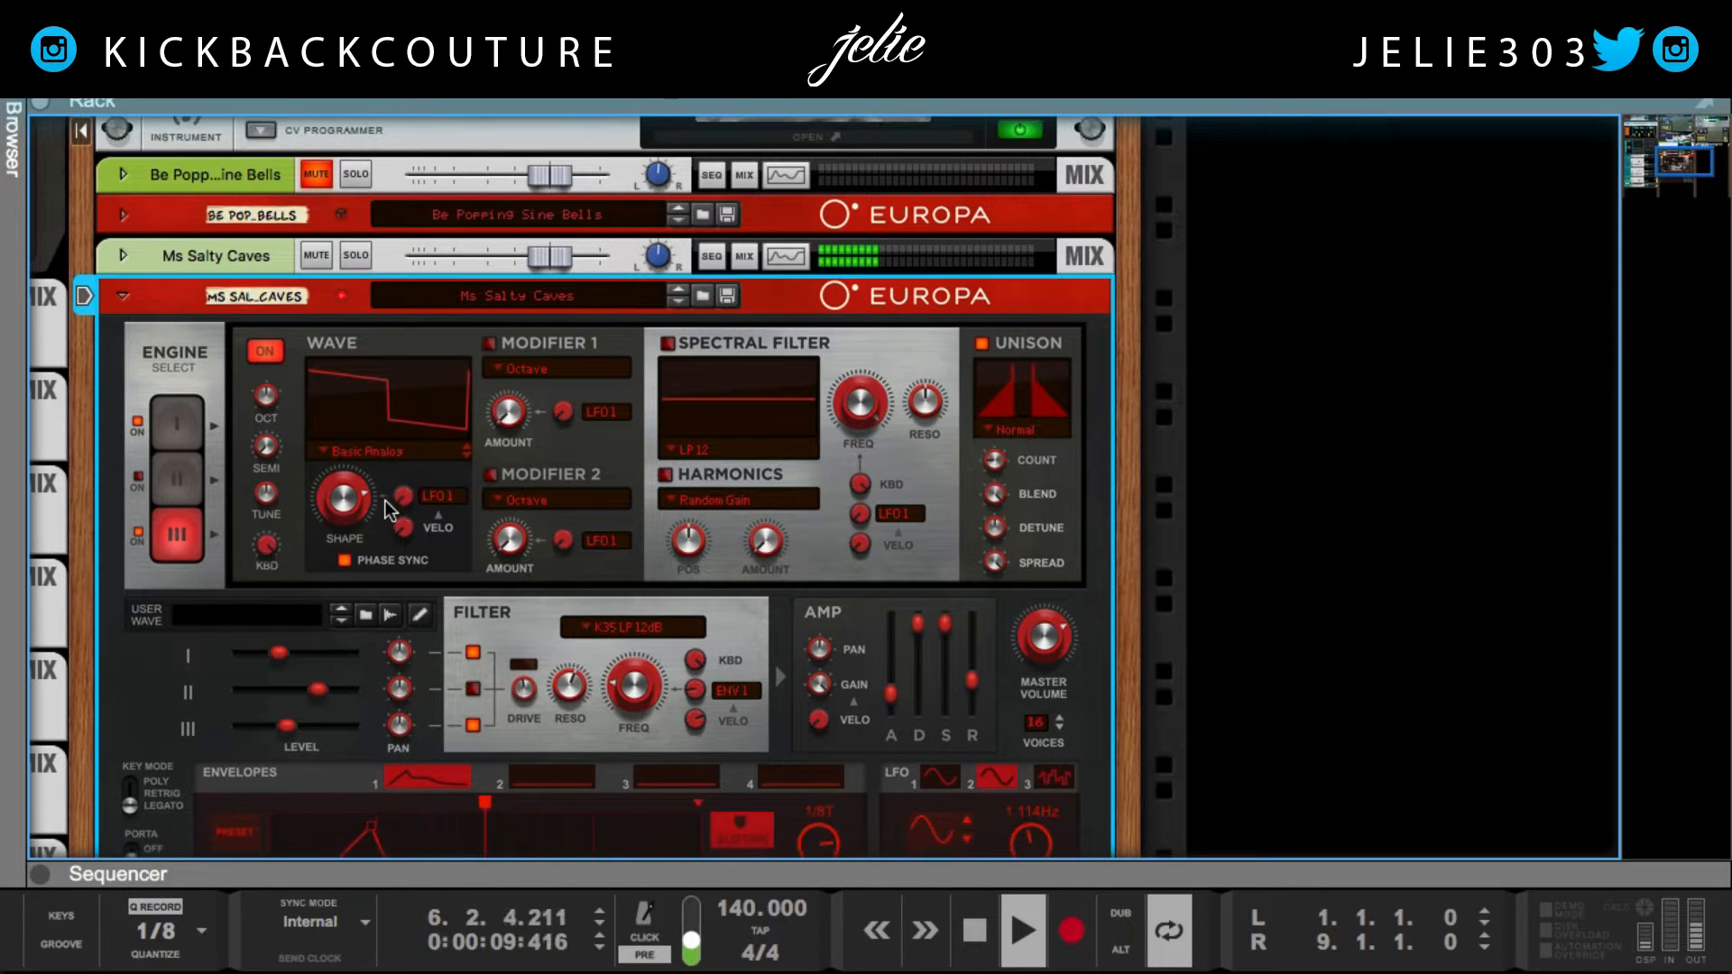
pyautogui.scroll(3, 326, 485)
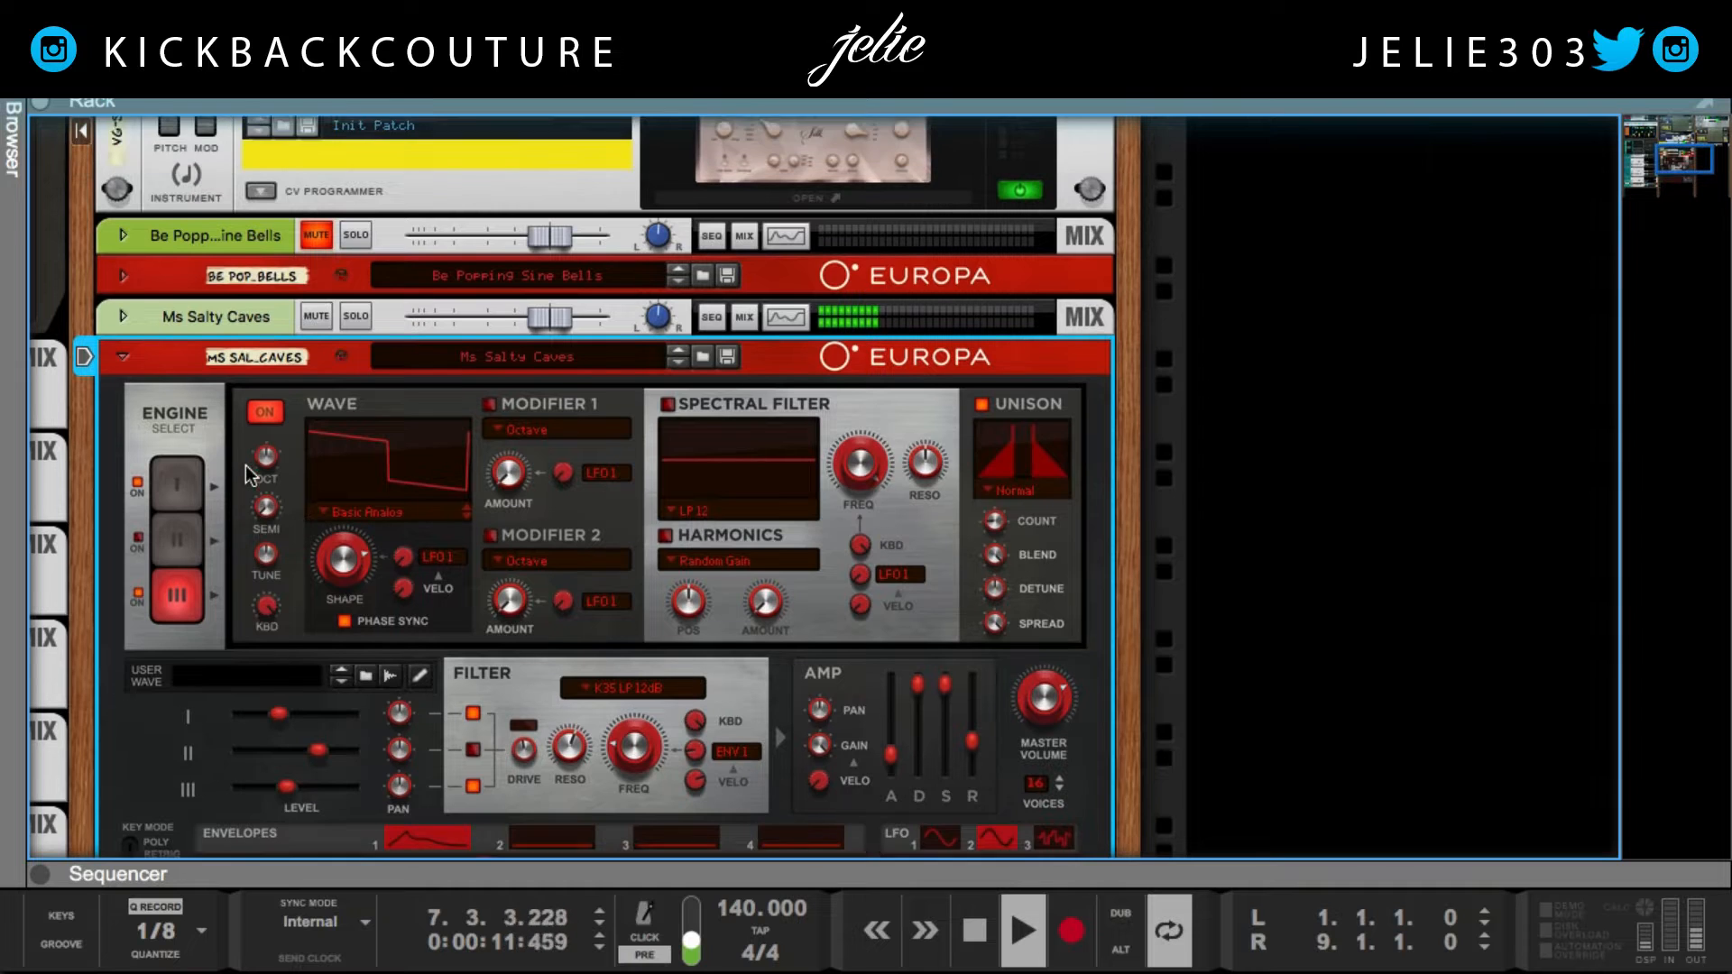
pyautogui.scroll(2, 246, 463)
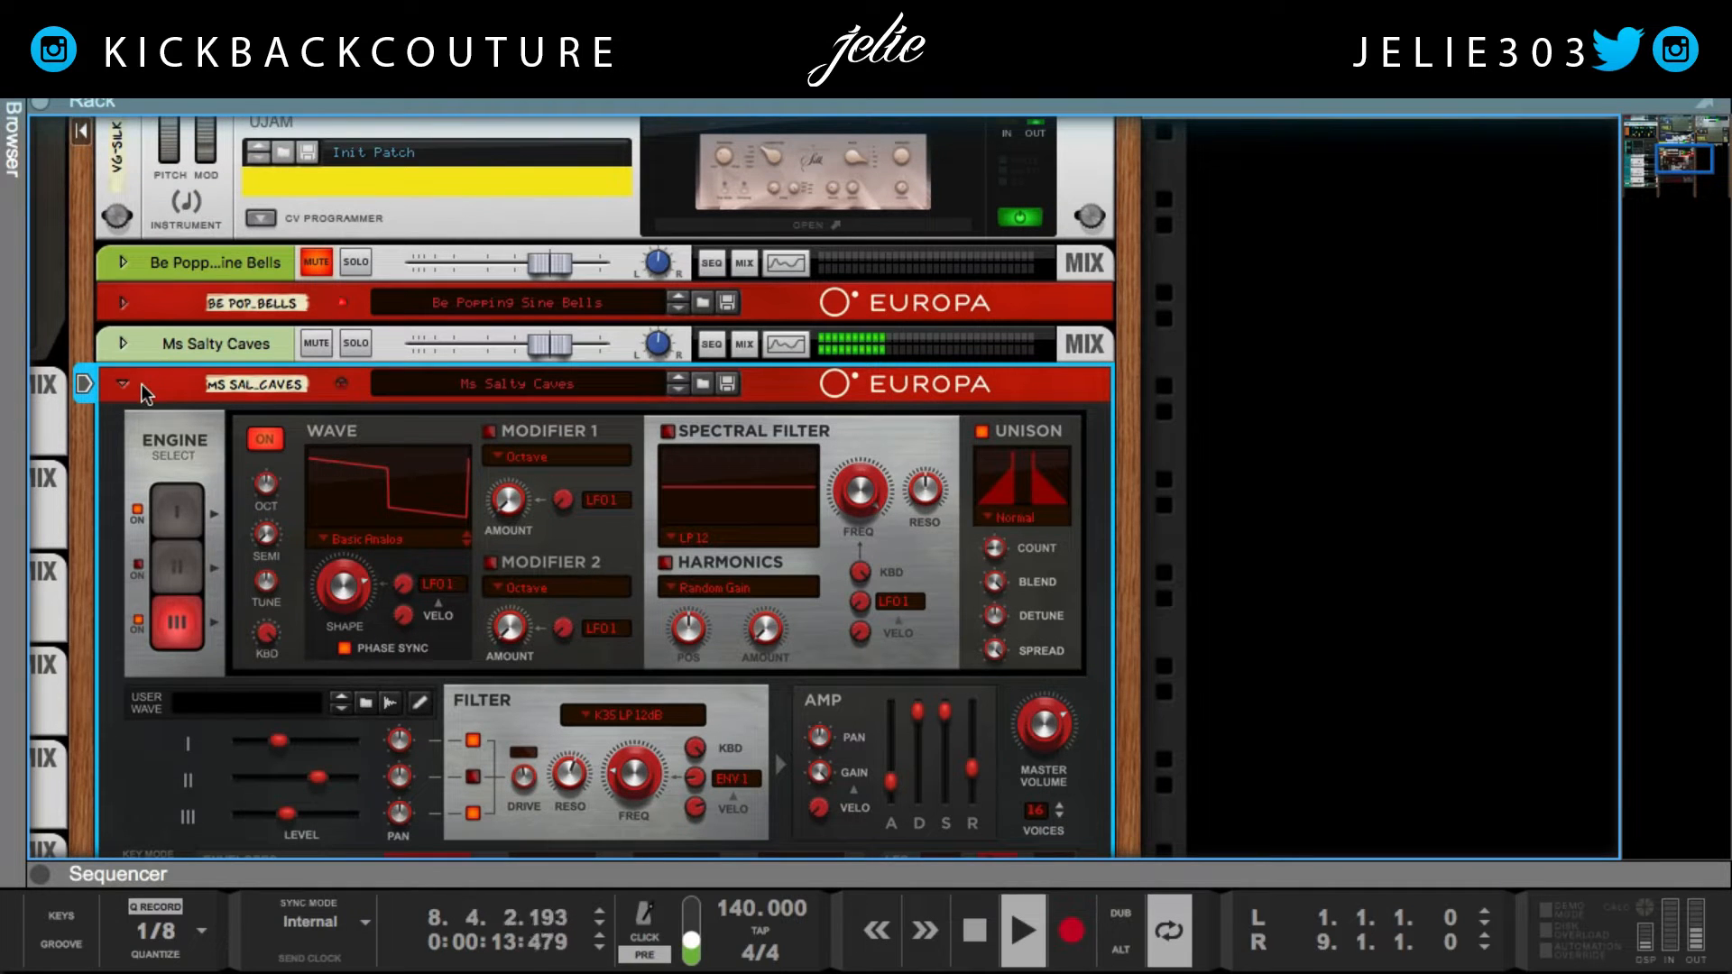
pyautogui.scroll(2, 141, 383)
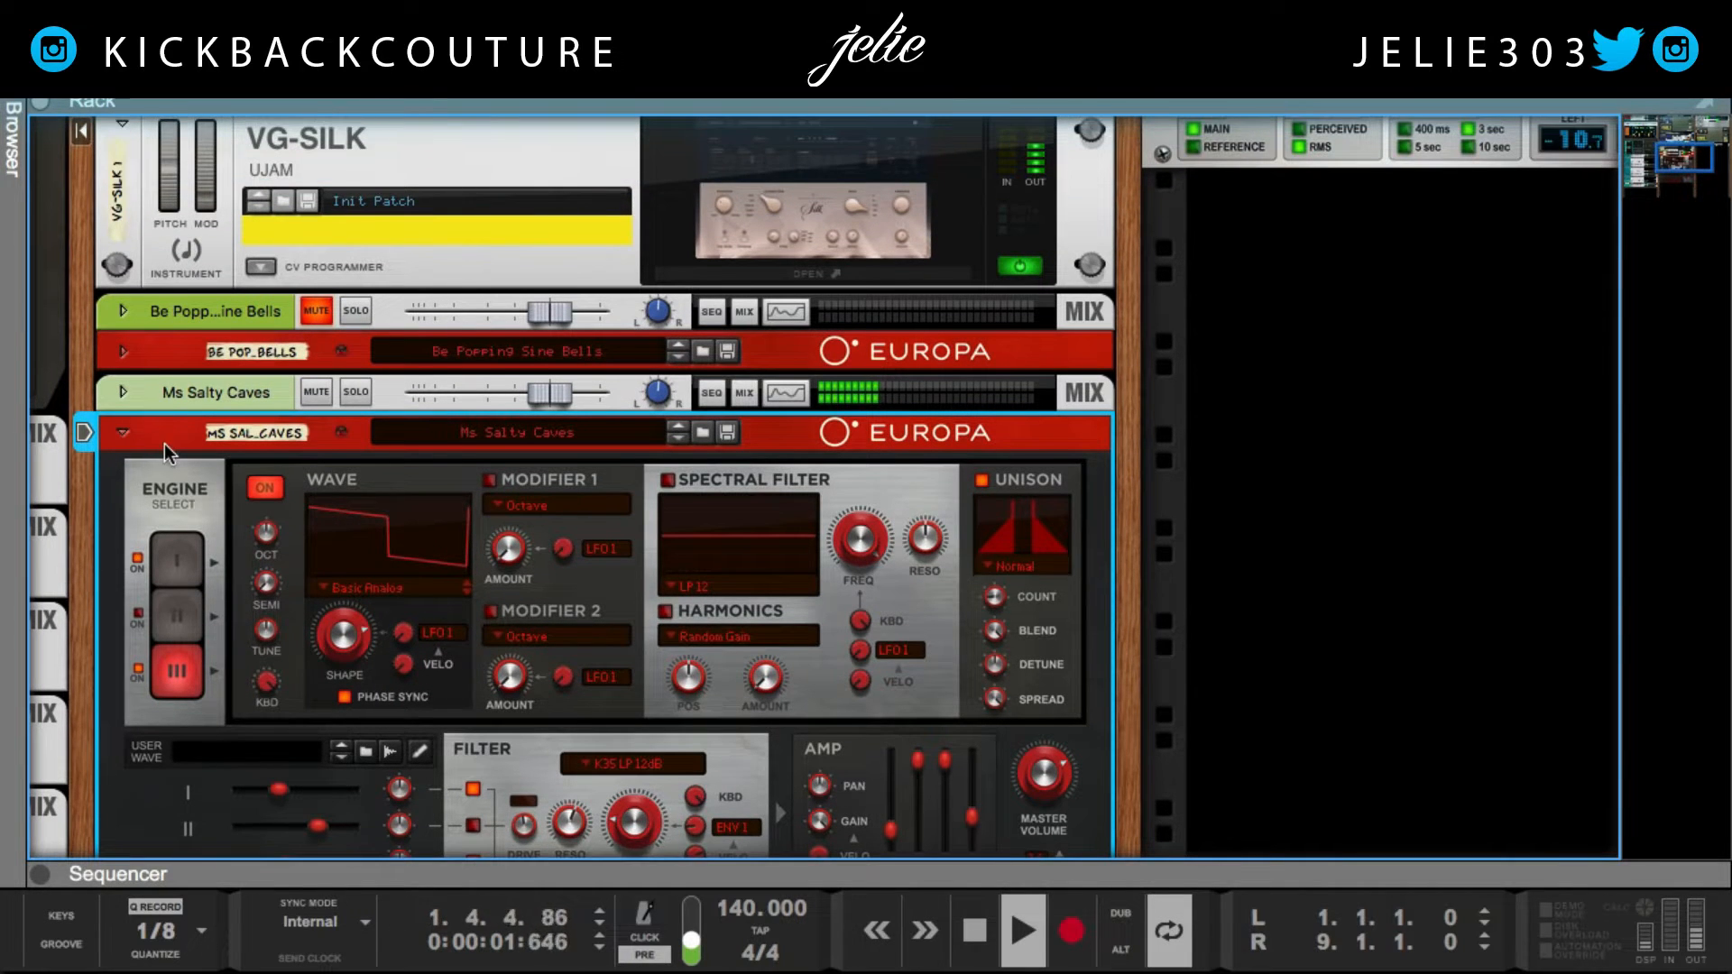
pyautogui.scroll(-1, 162, 451)
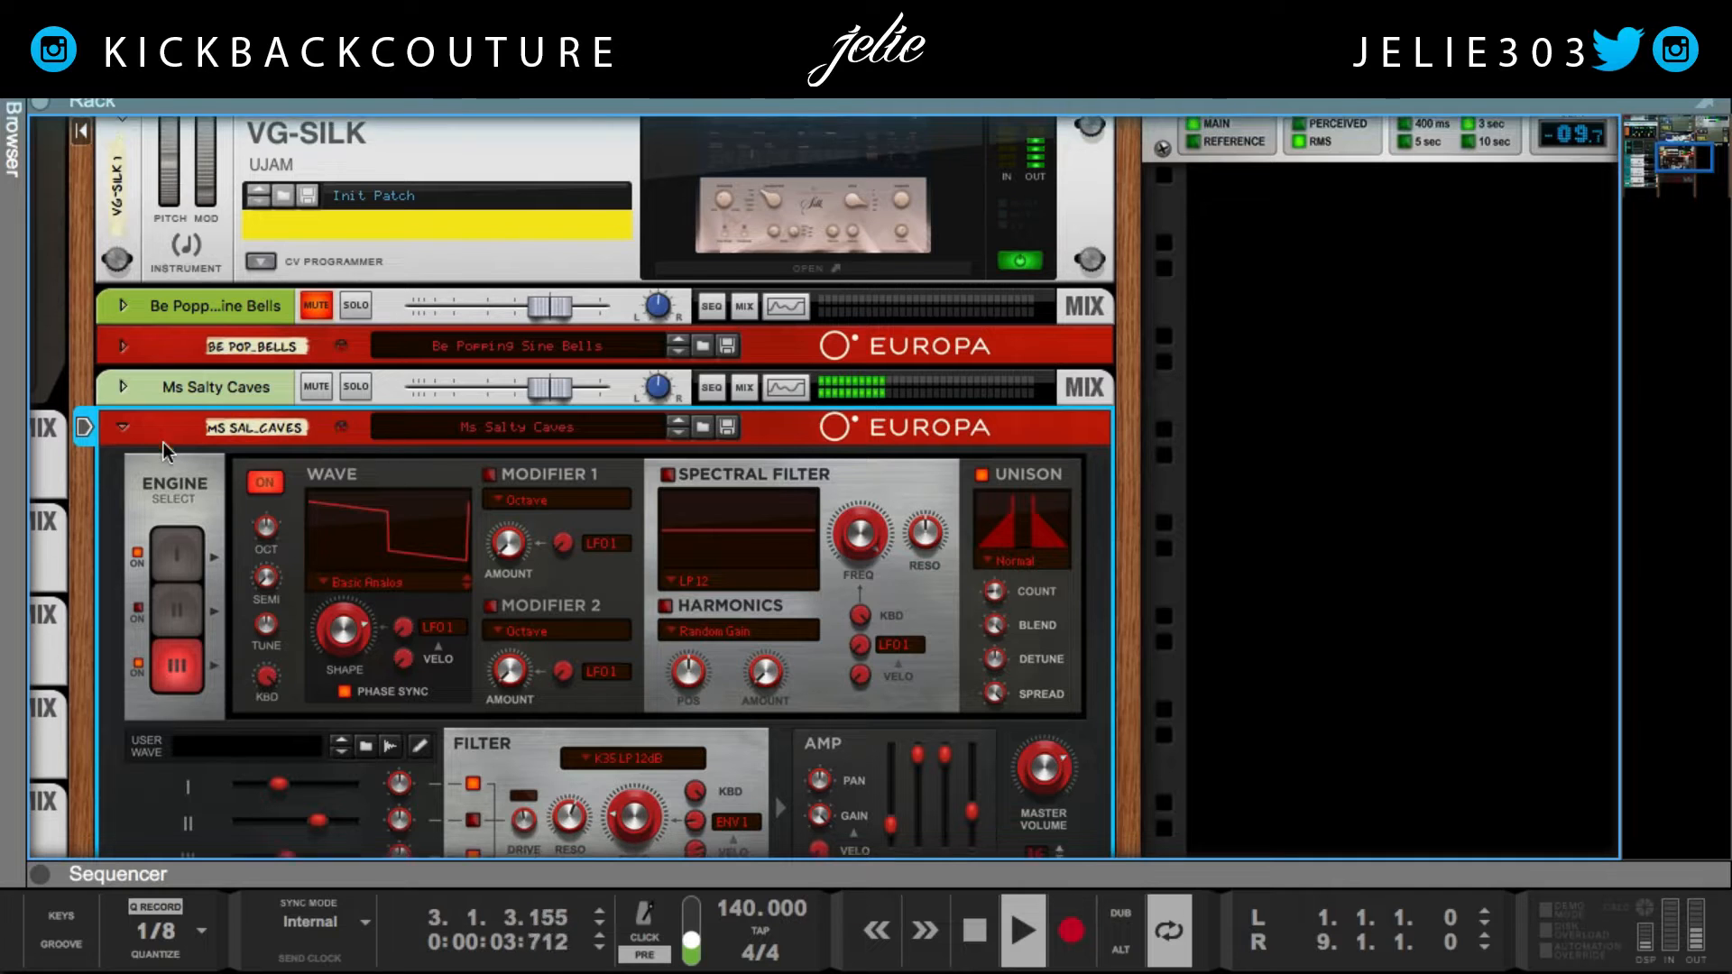
pyautogui.scroll(-2, 164, 443)
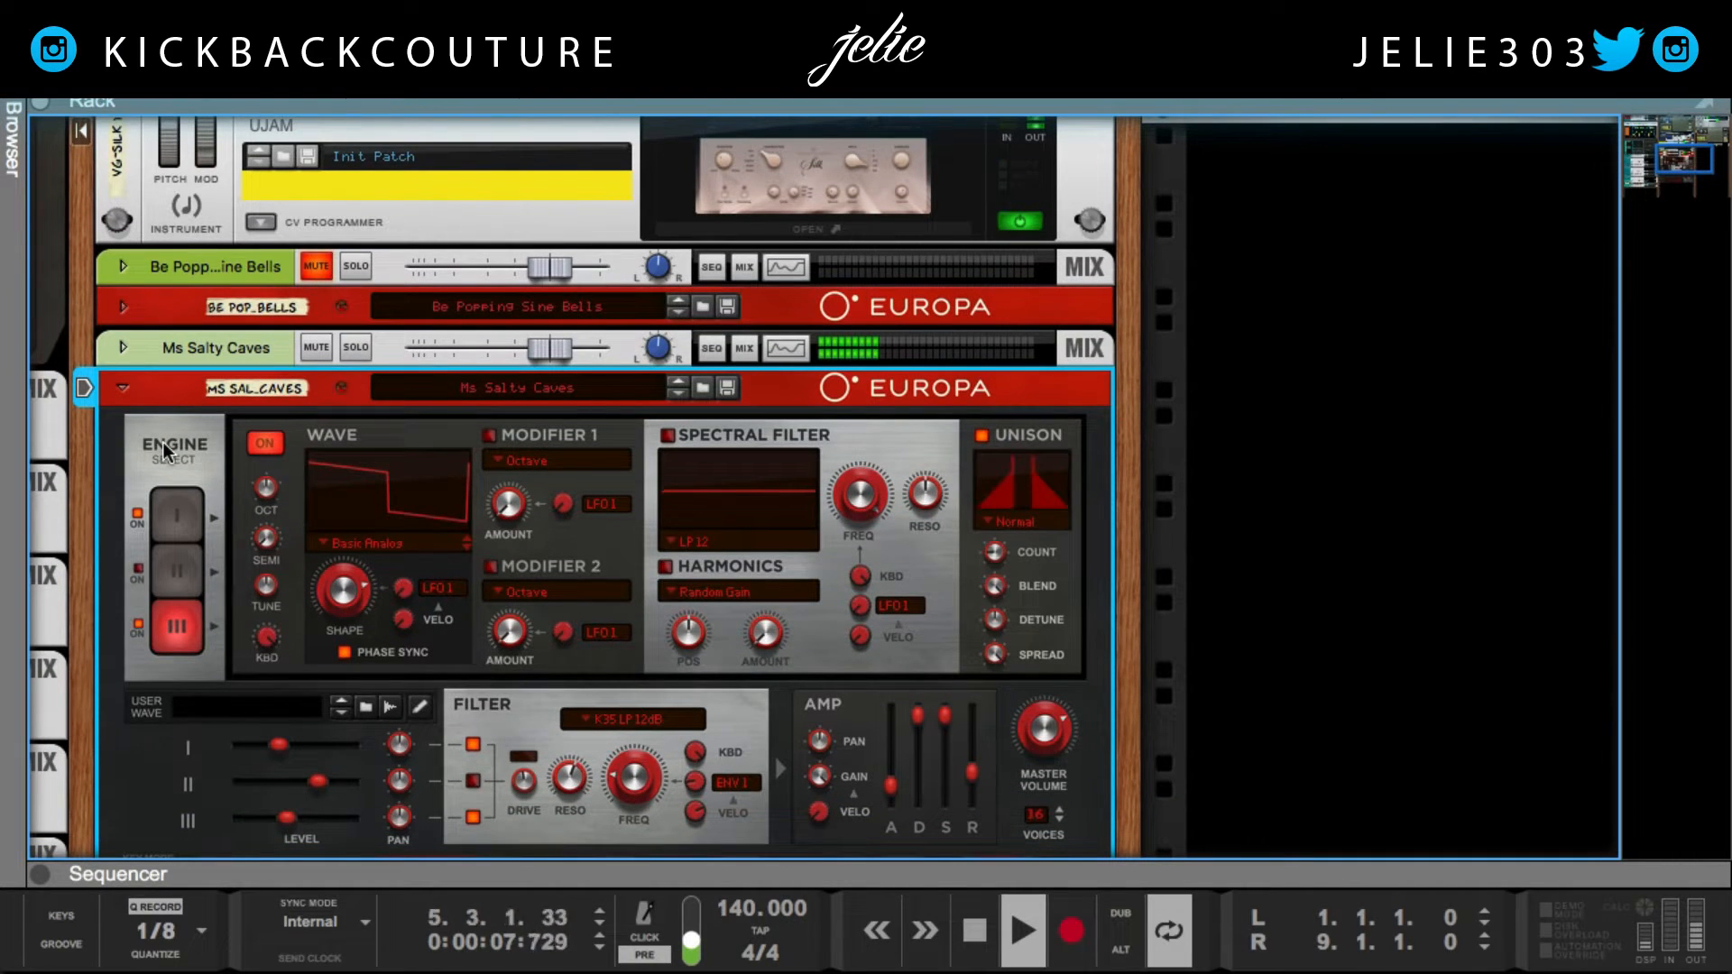
pyautogui.scroll(2, 165, 442)
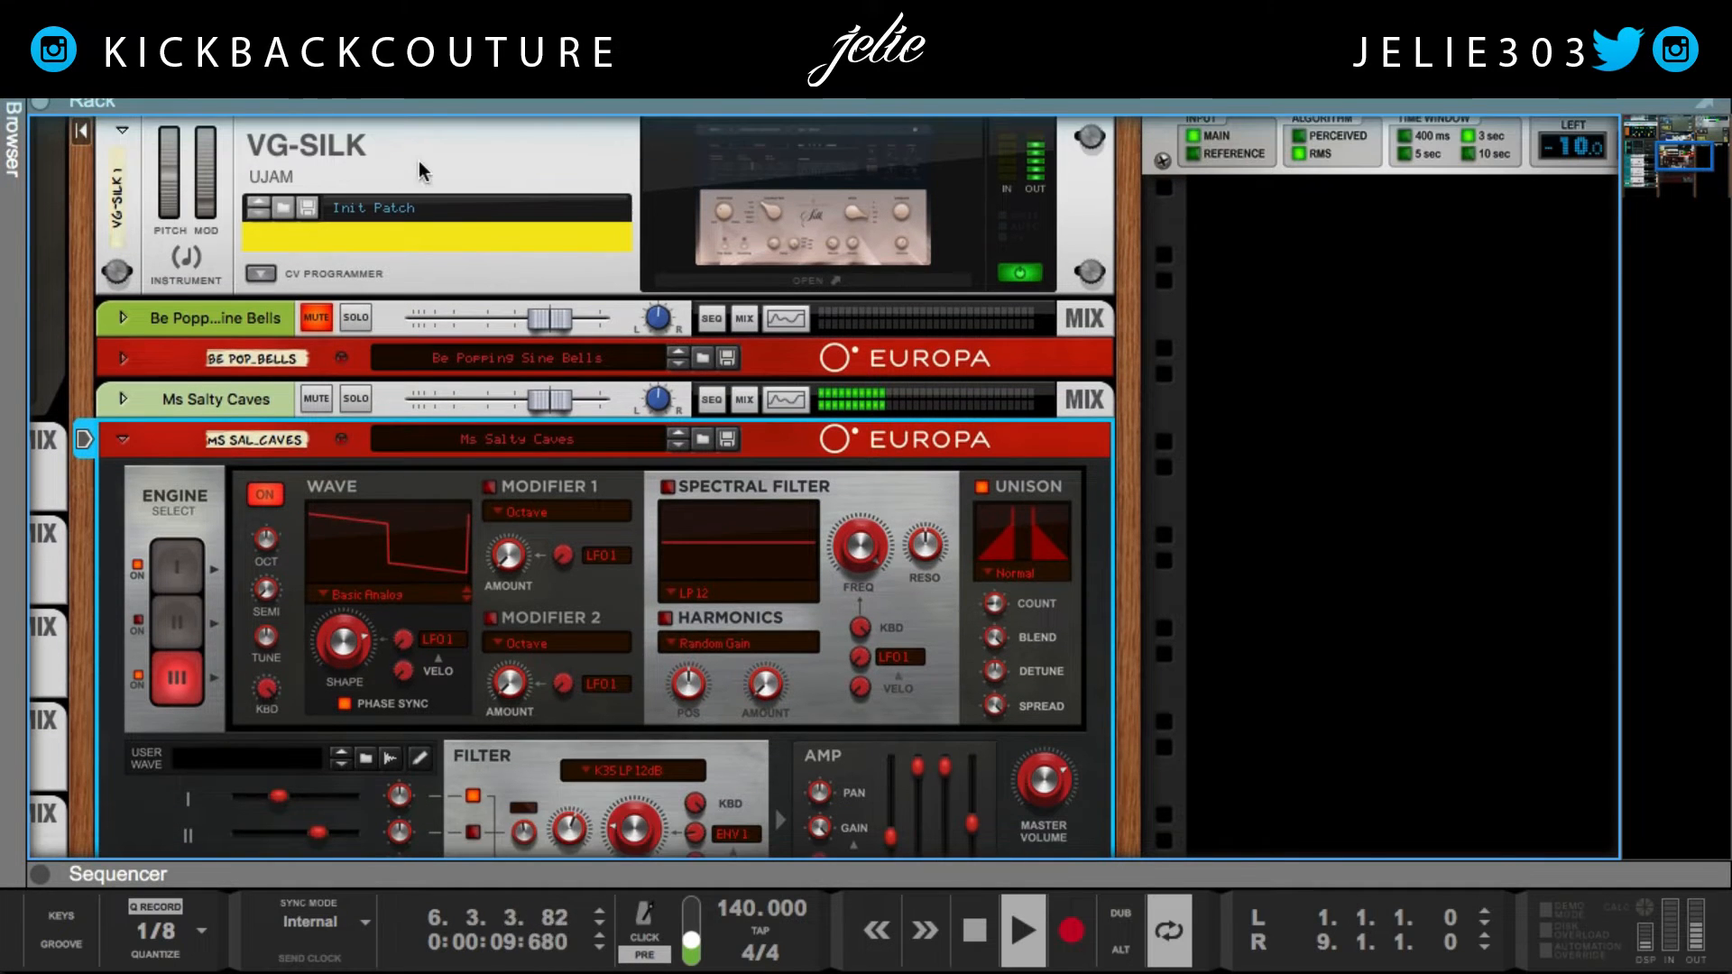
# Open the VG-SILK guitar instrument's plugin window to examine its preset, style, key and chord settings, and close it.
pyautogui.click(420, 155)
pyautogui.click(791, 277)
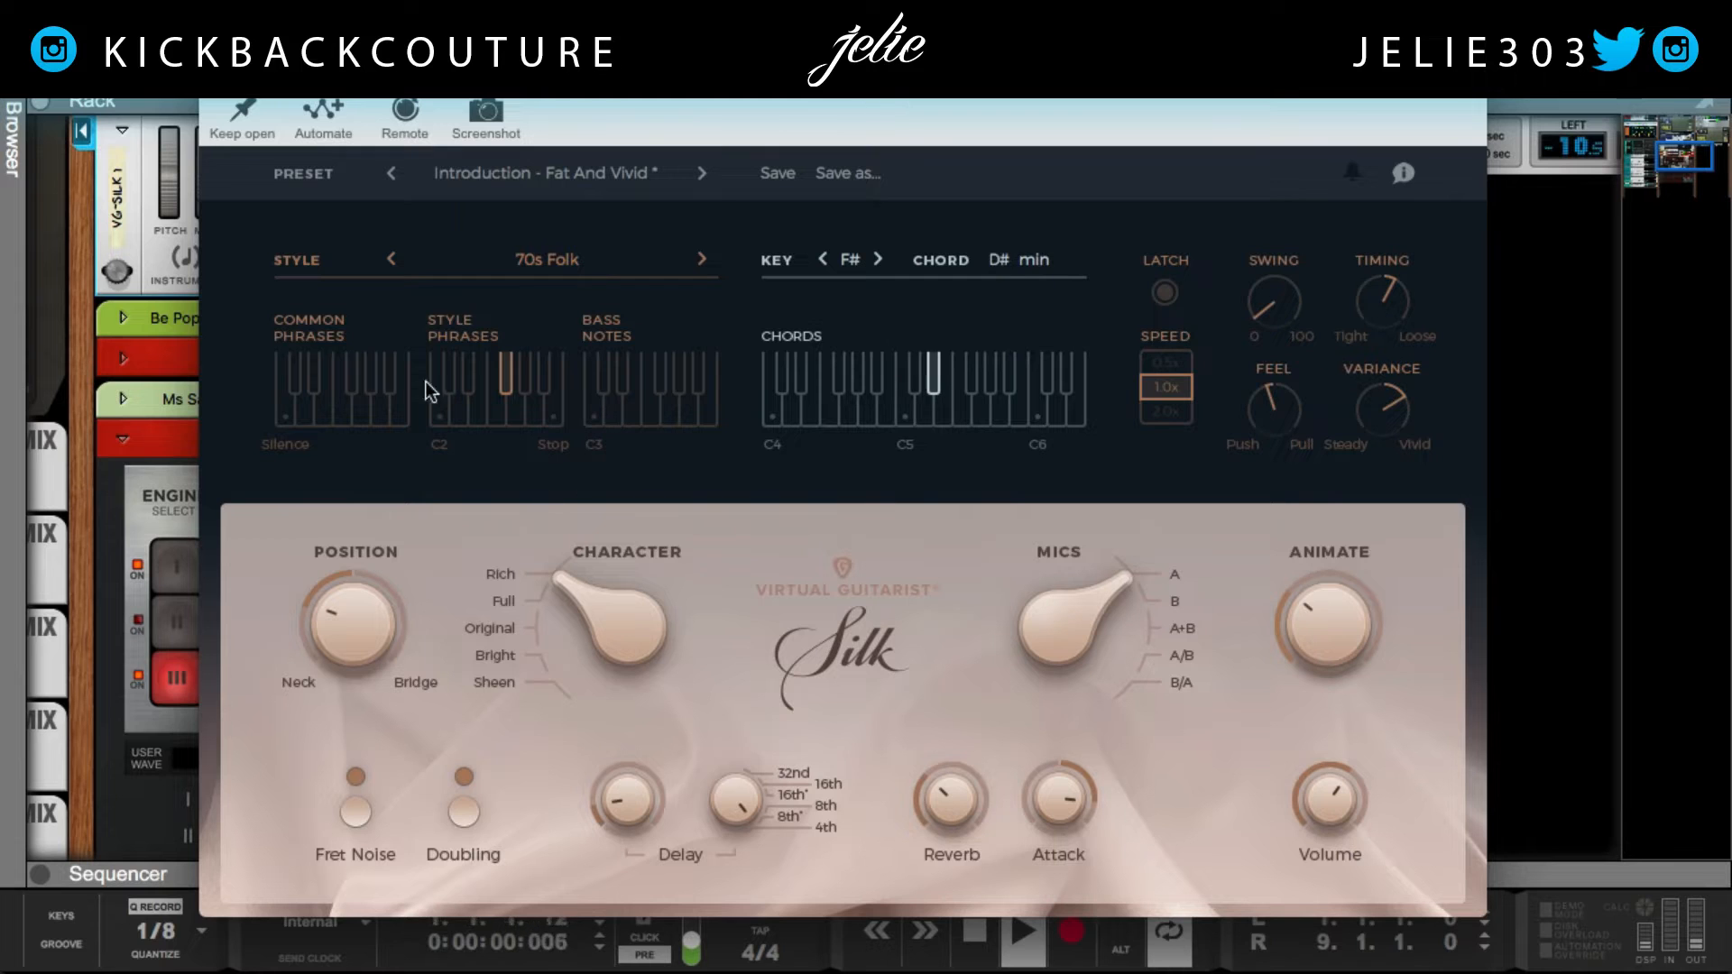
pyautogui.click(213, 81)
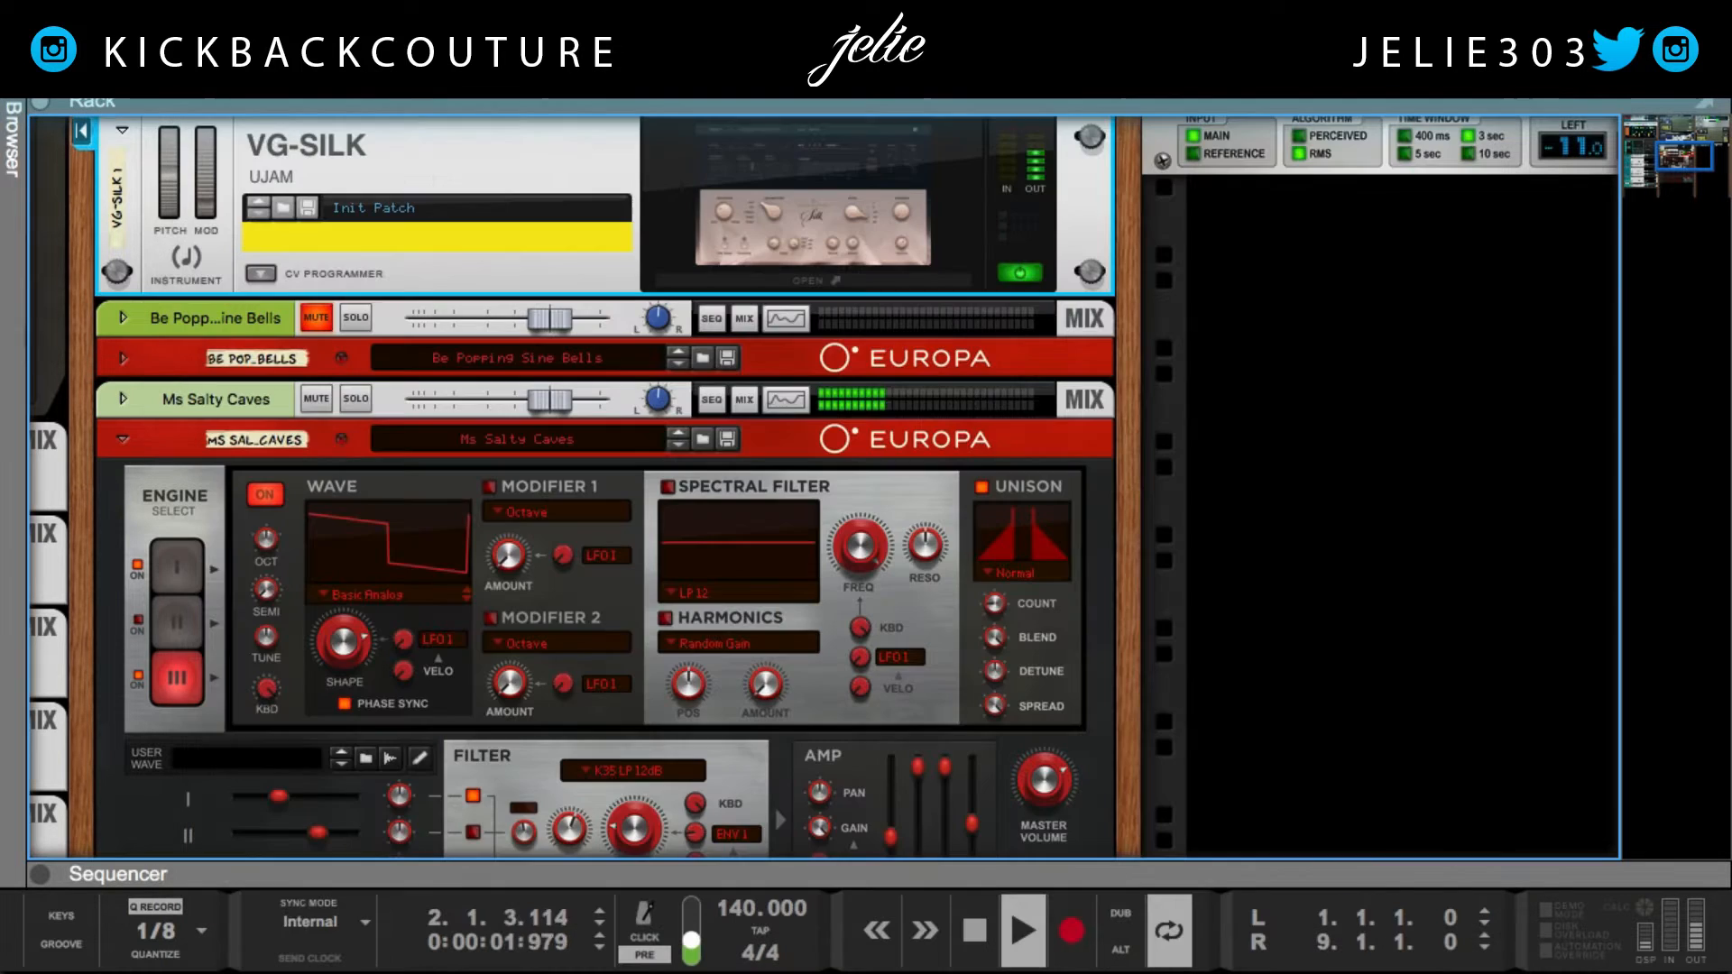
pyautogui.scroll(1, 445, 359)
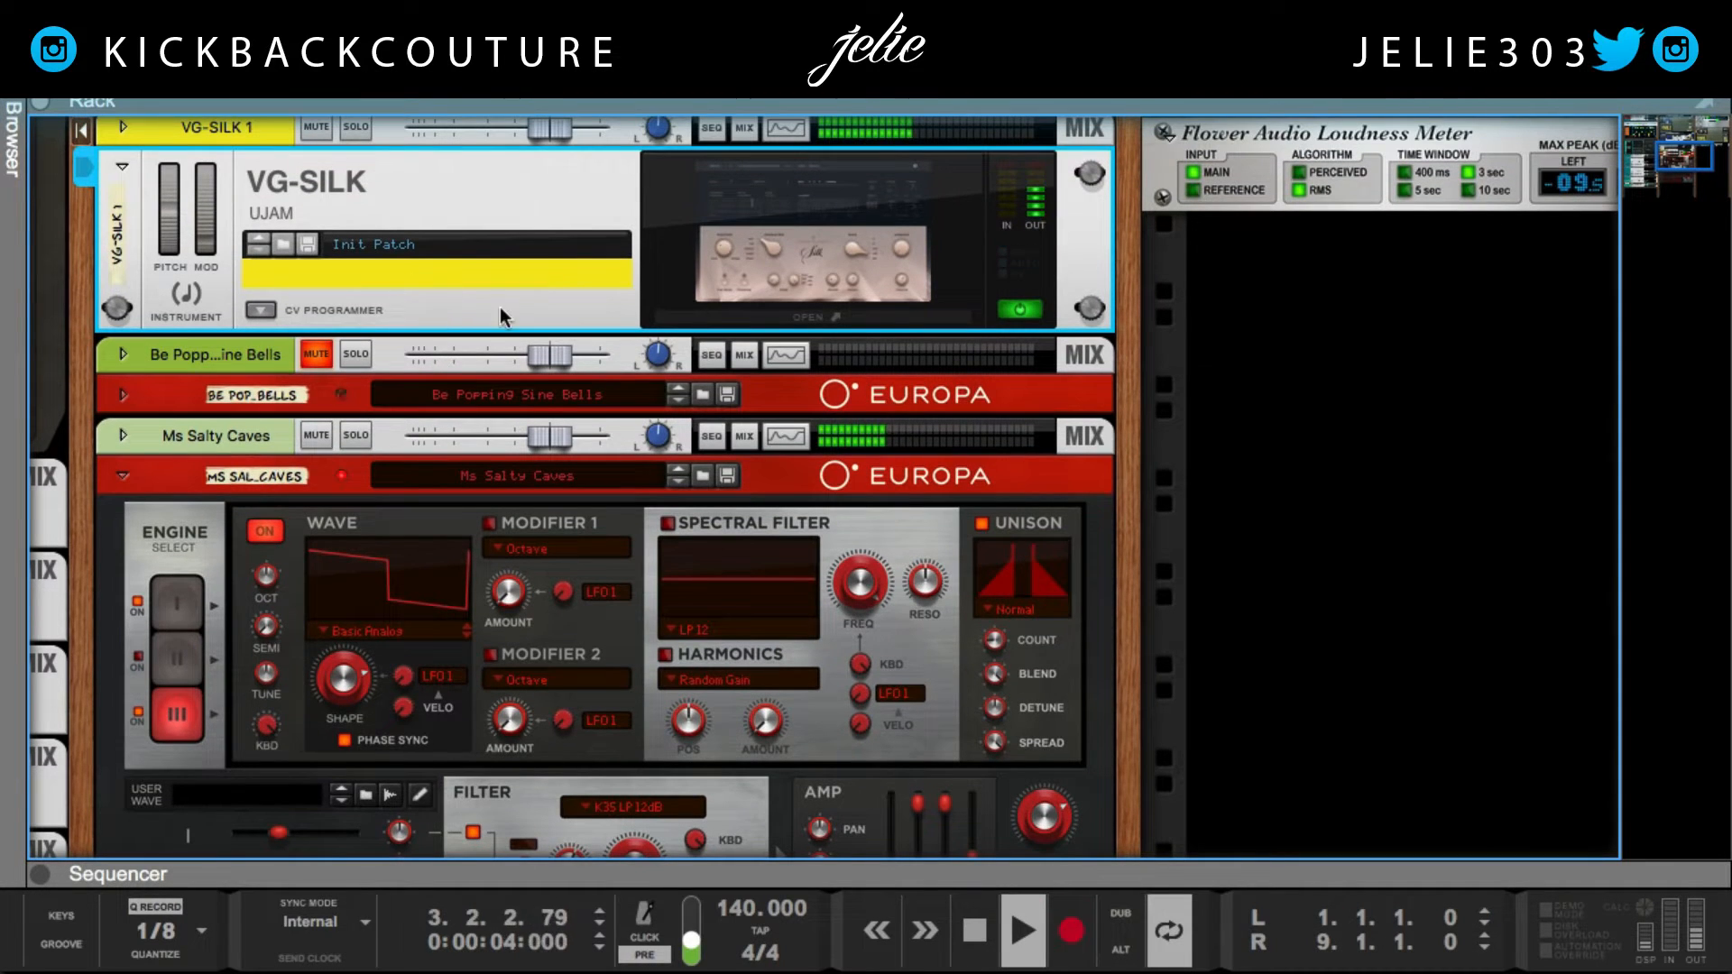
pyautogui.click(757, 314)
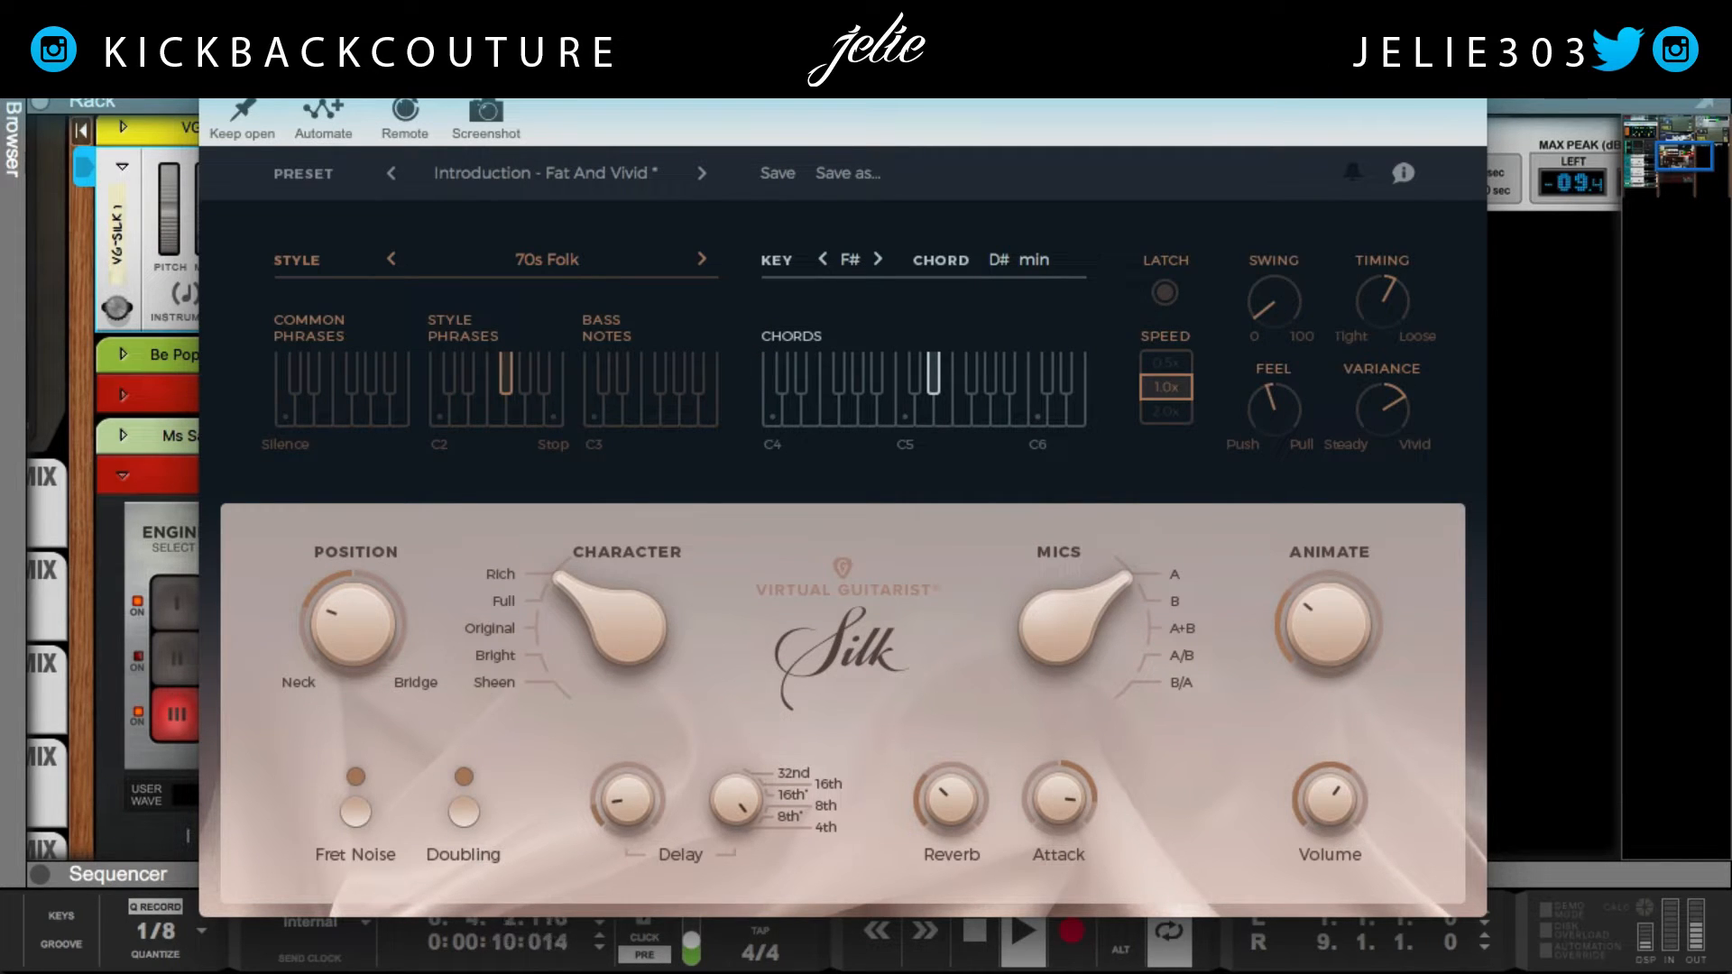
pyautogui.click(215, 81)
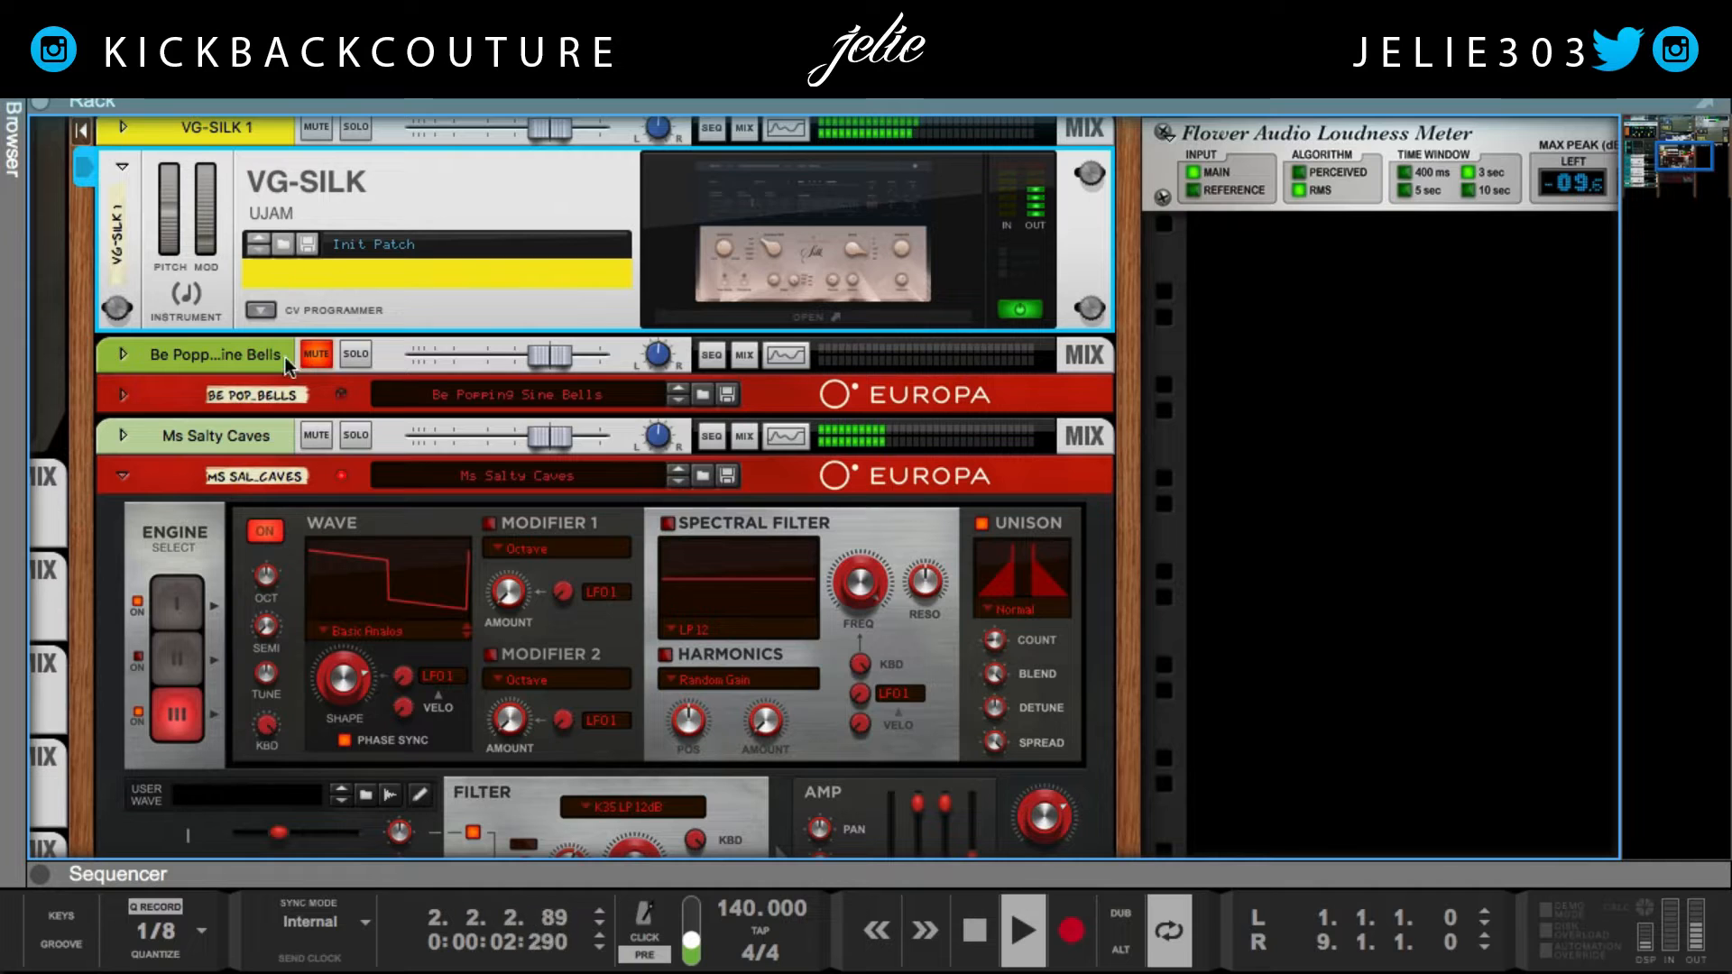
# Fold the Ms Salty Caves Europa device in the rack.
pyautogui.scroll(-1, 288, 379)
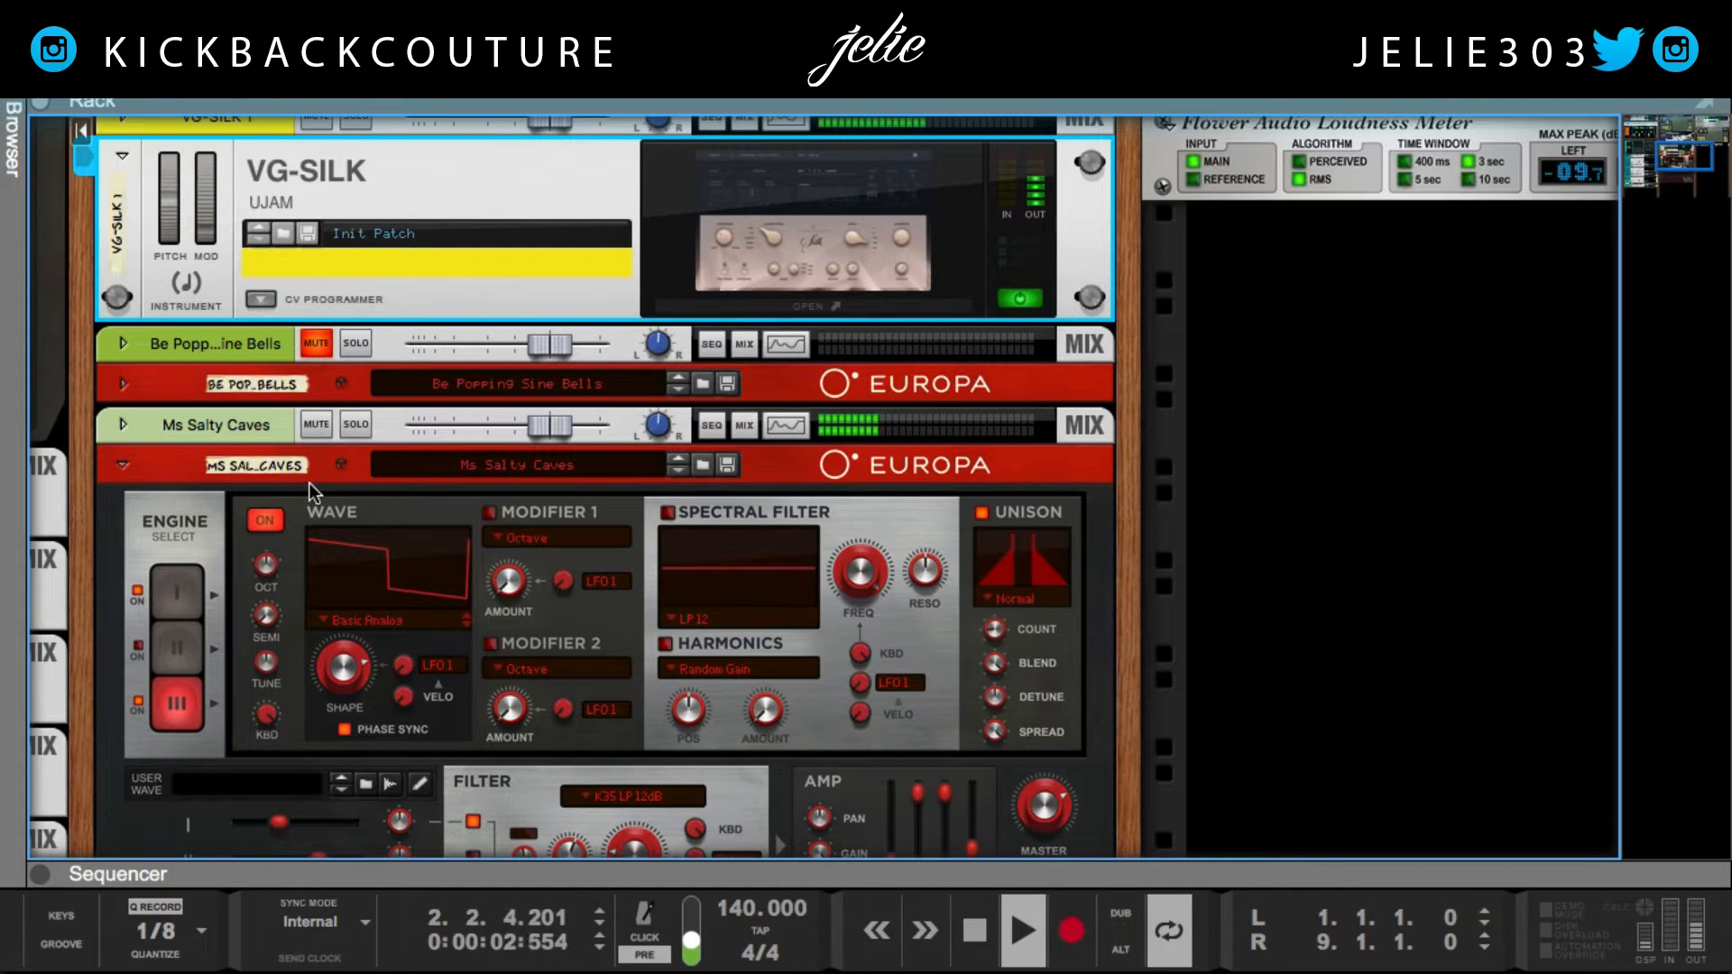
pyautogui.scroll(-1, 310, 484)
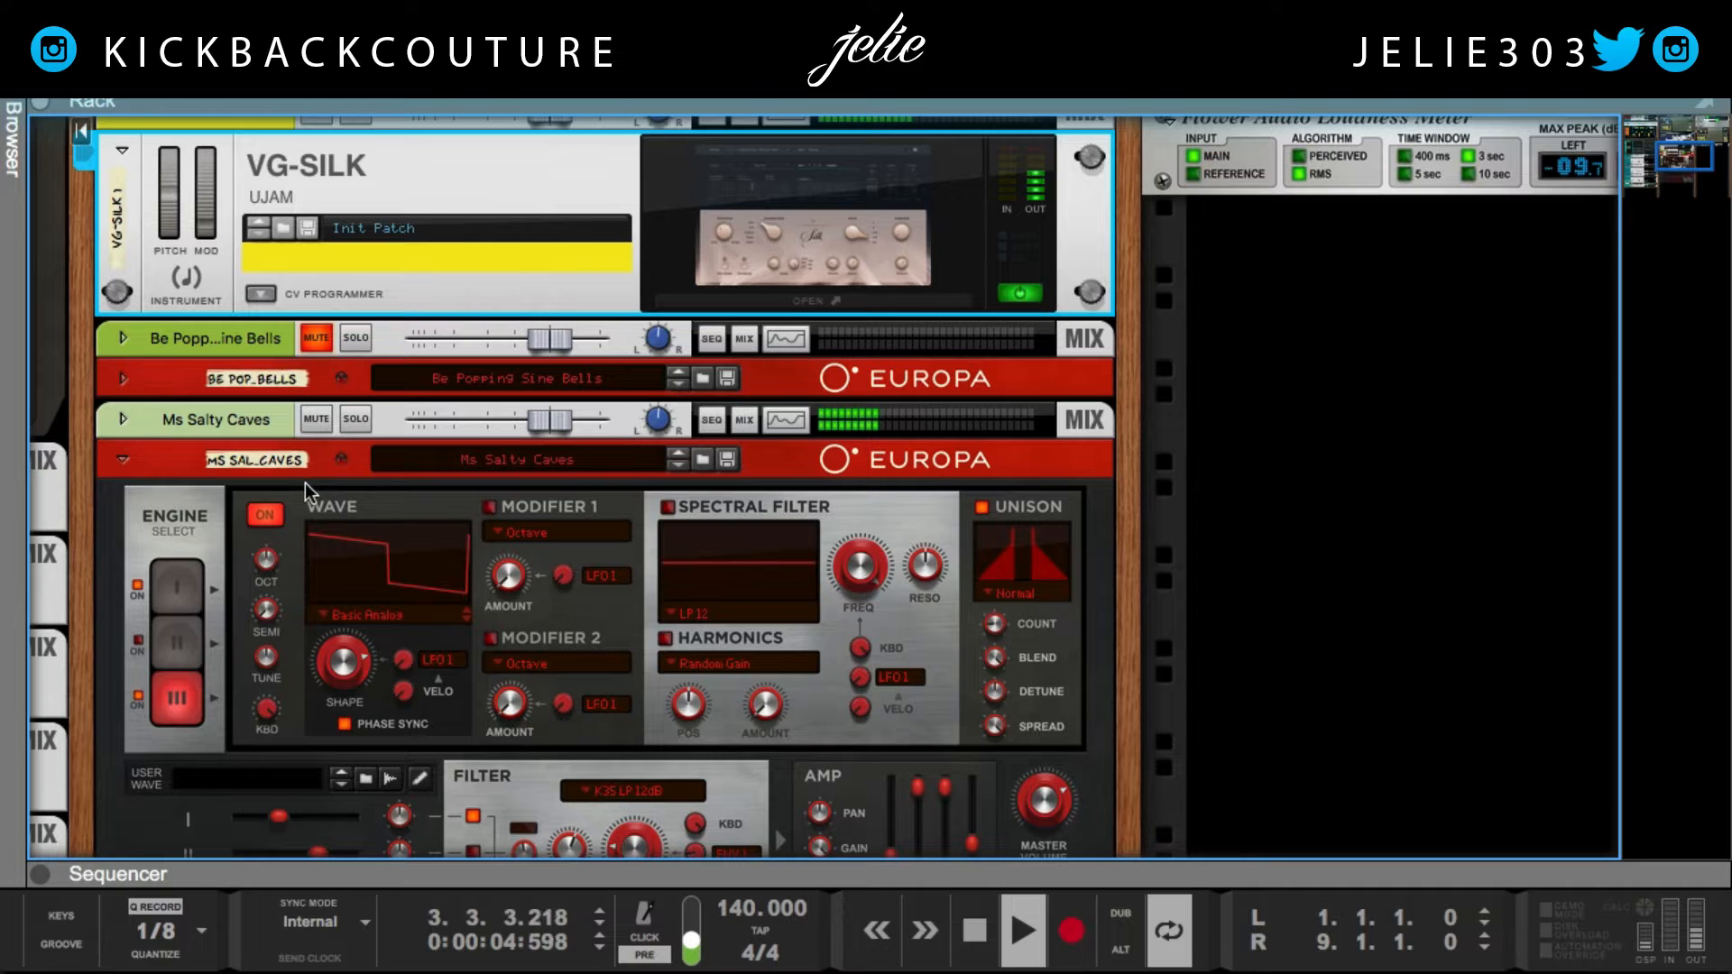
pyautogui.scroll(-2, 305, 484)
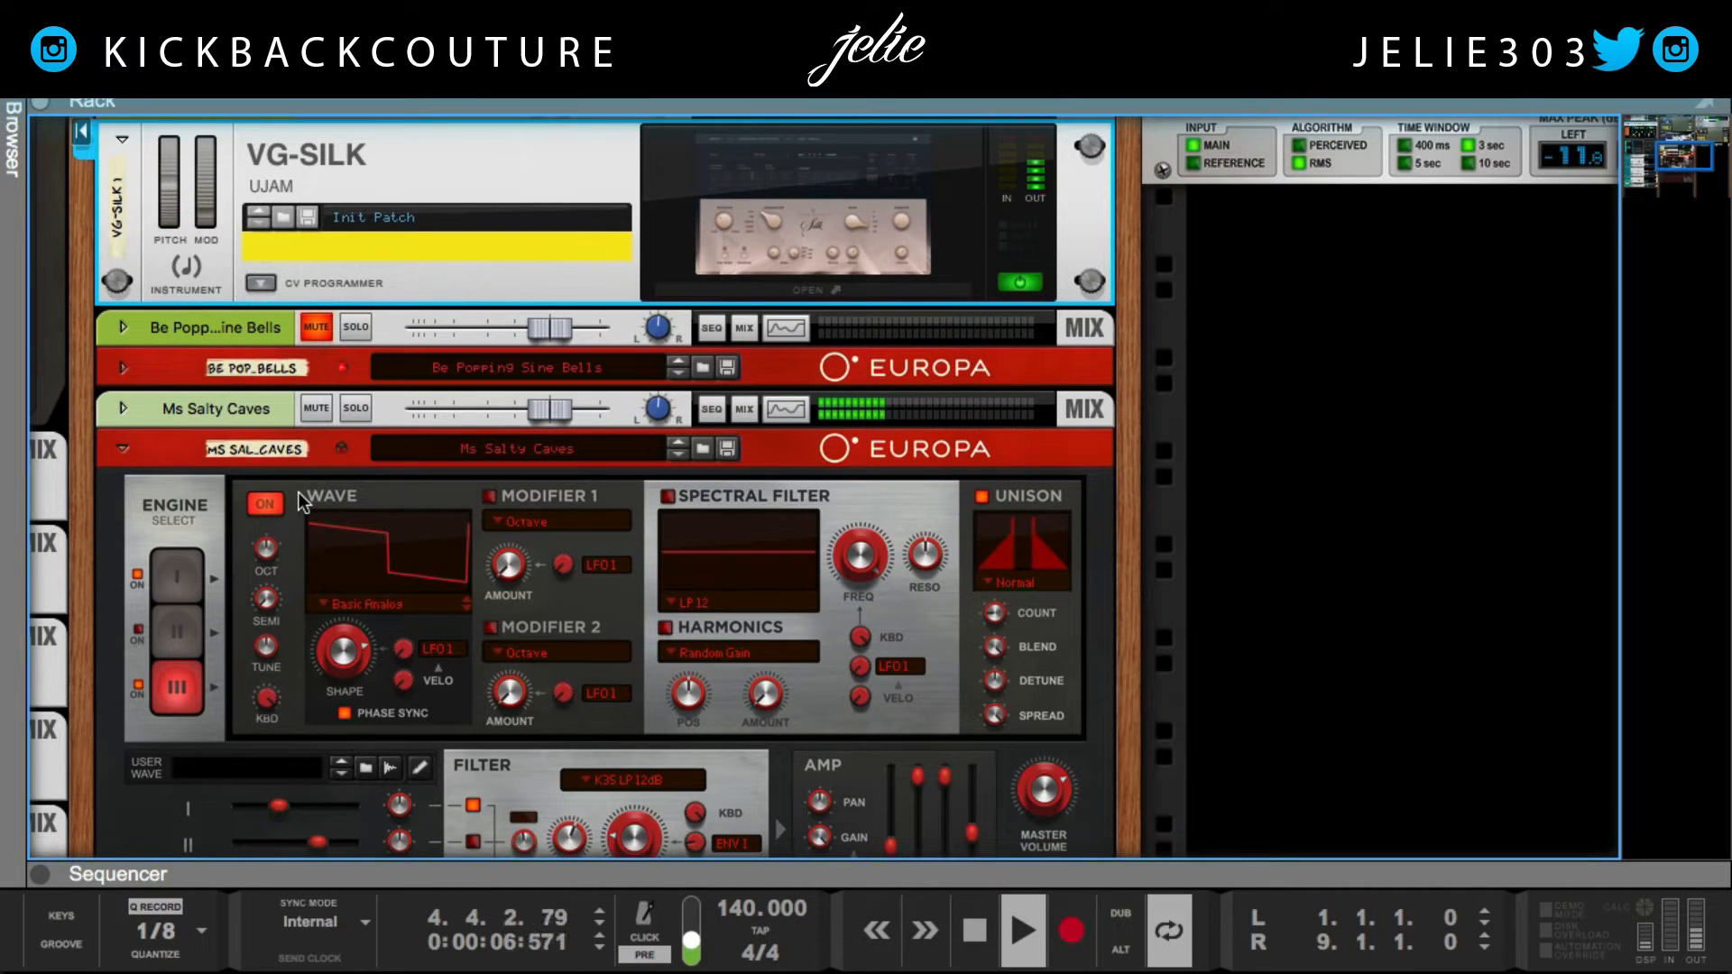
pyautogui.scroll(-1, 298, 491)
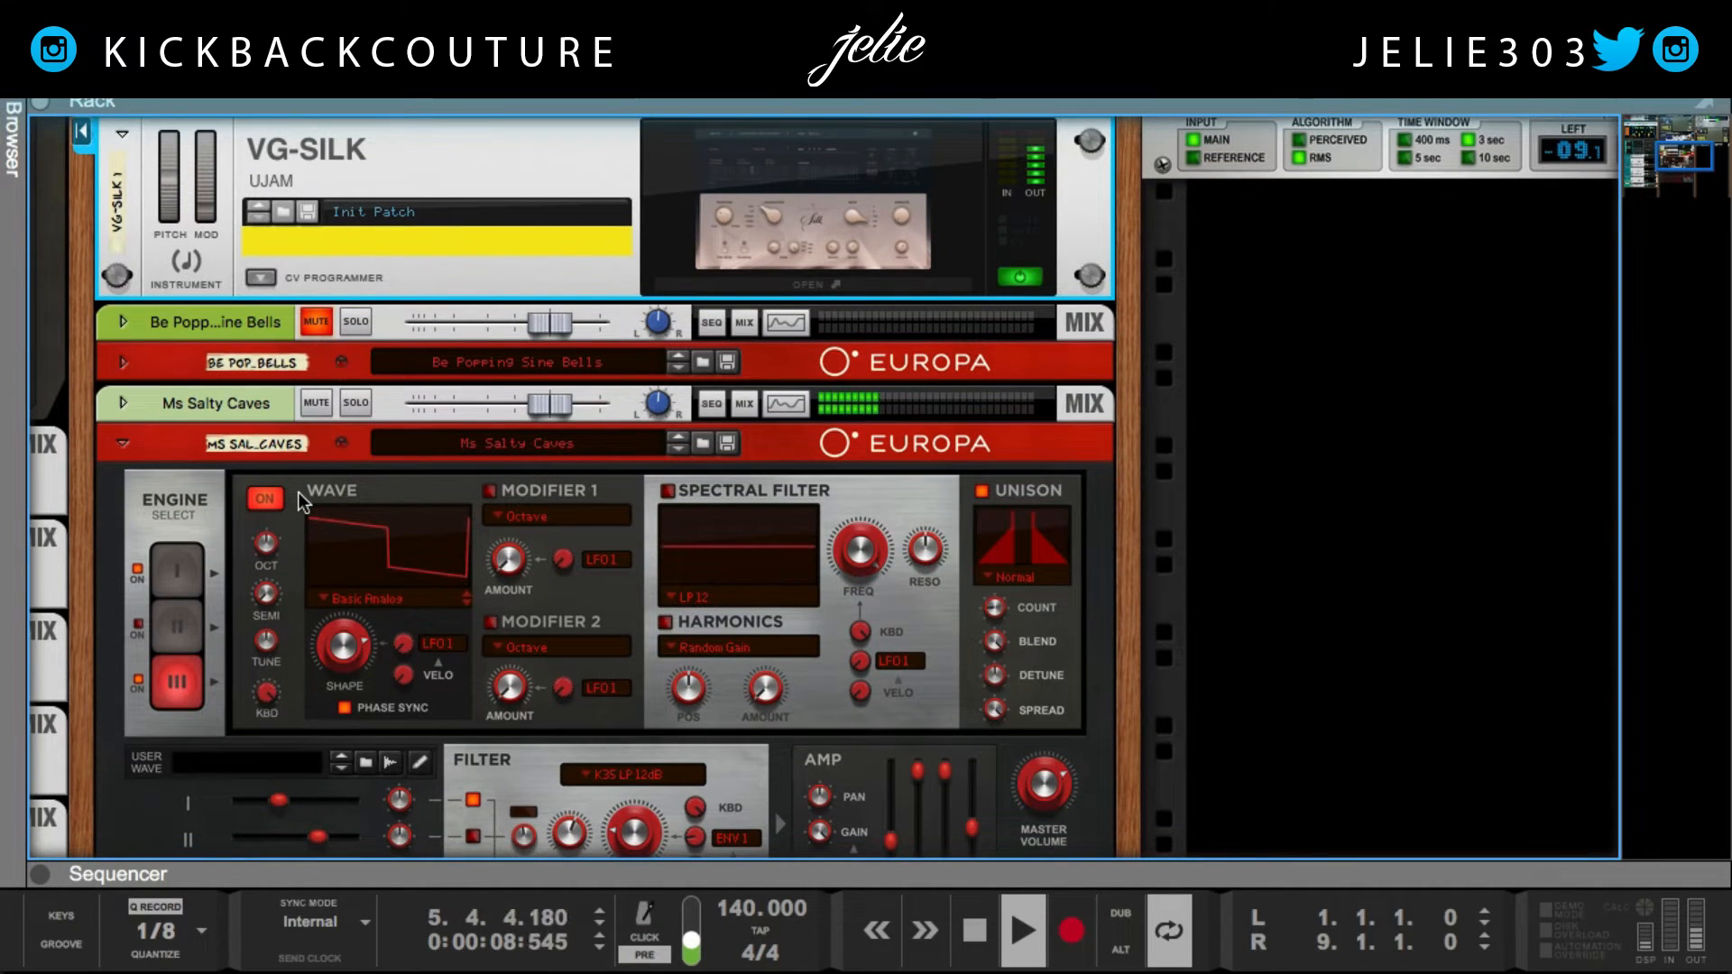
pyautogui.scroll(-4, 296, 493)
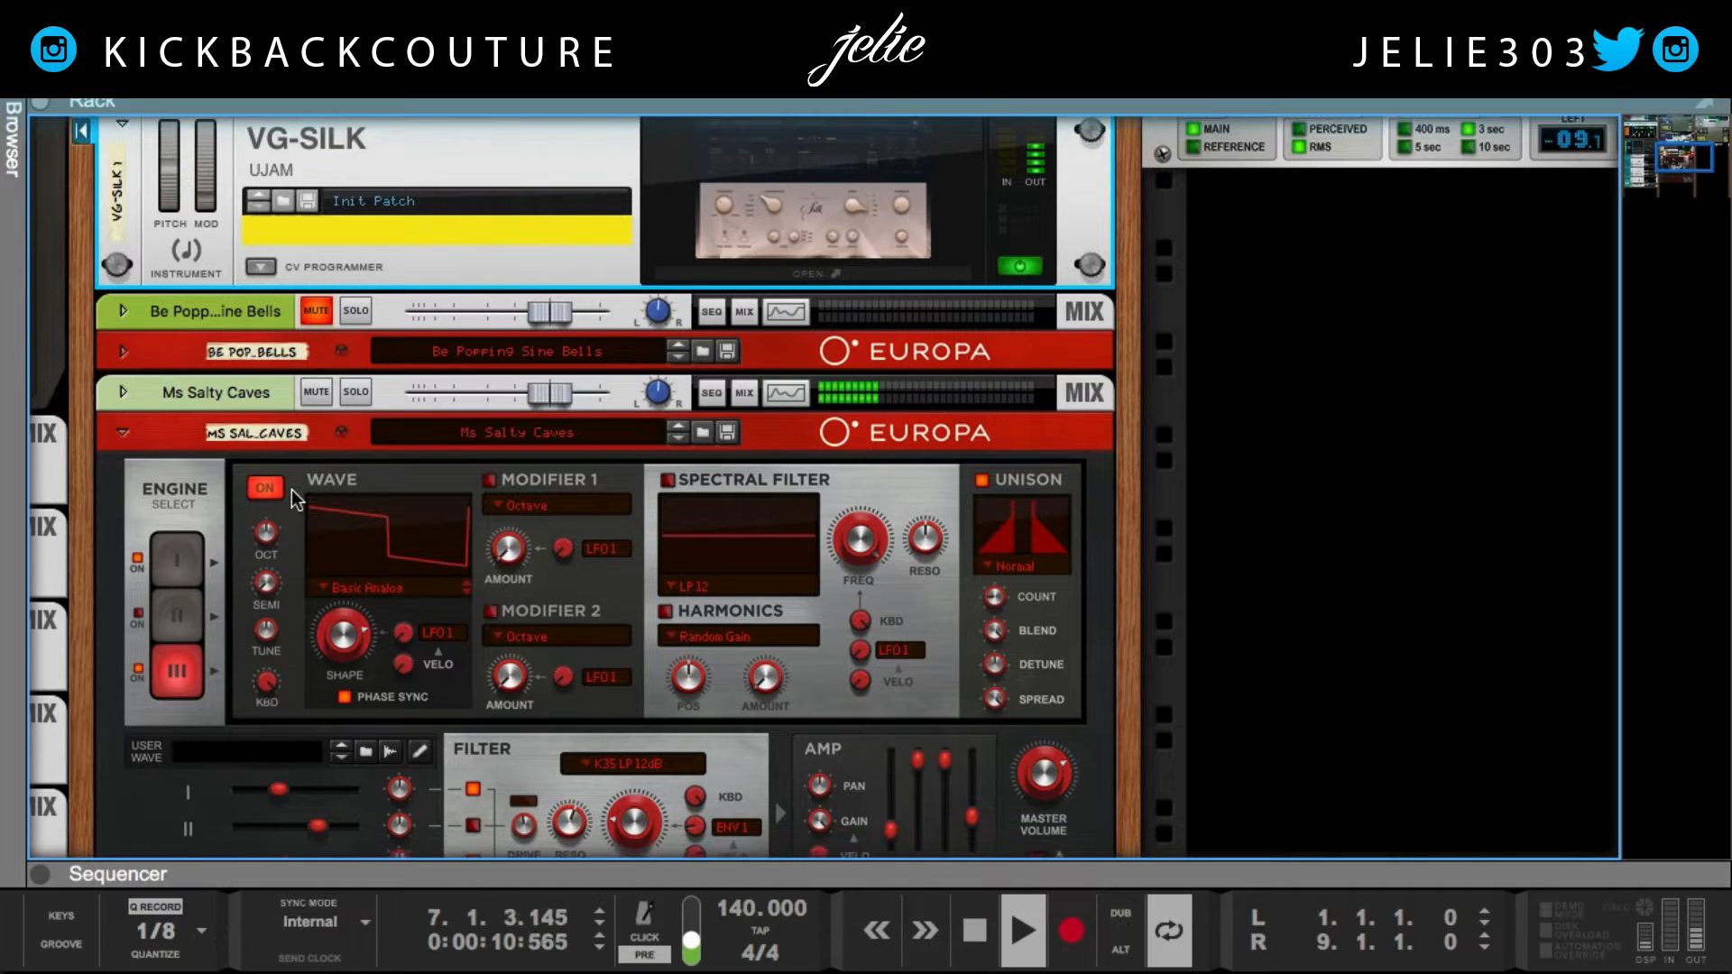
pyautogui.scroll(-3, 295, 495)
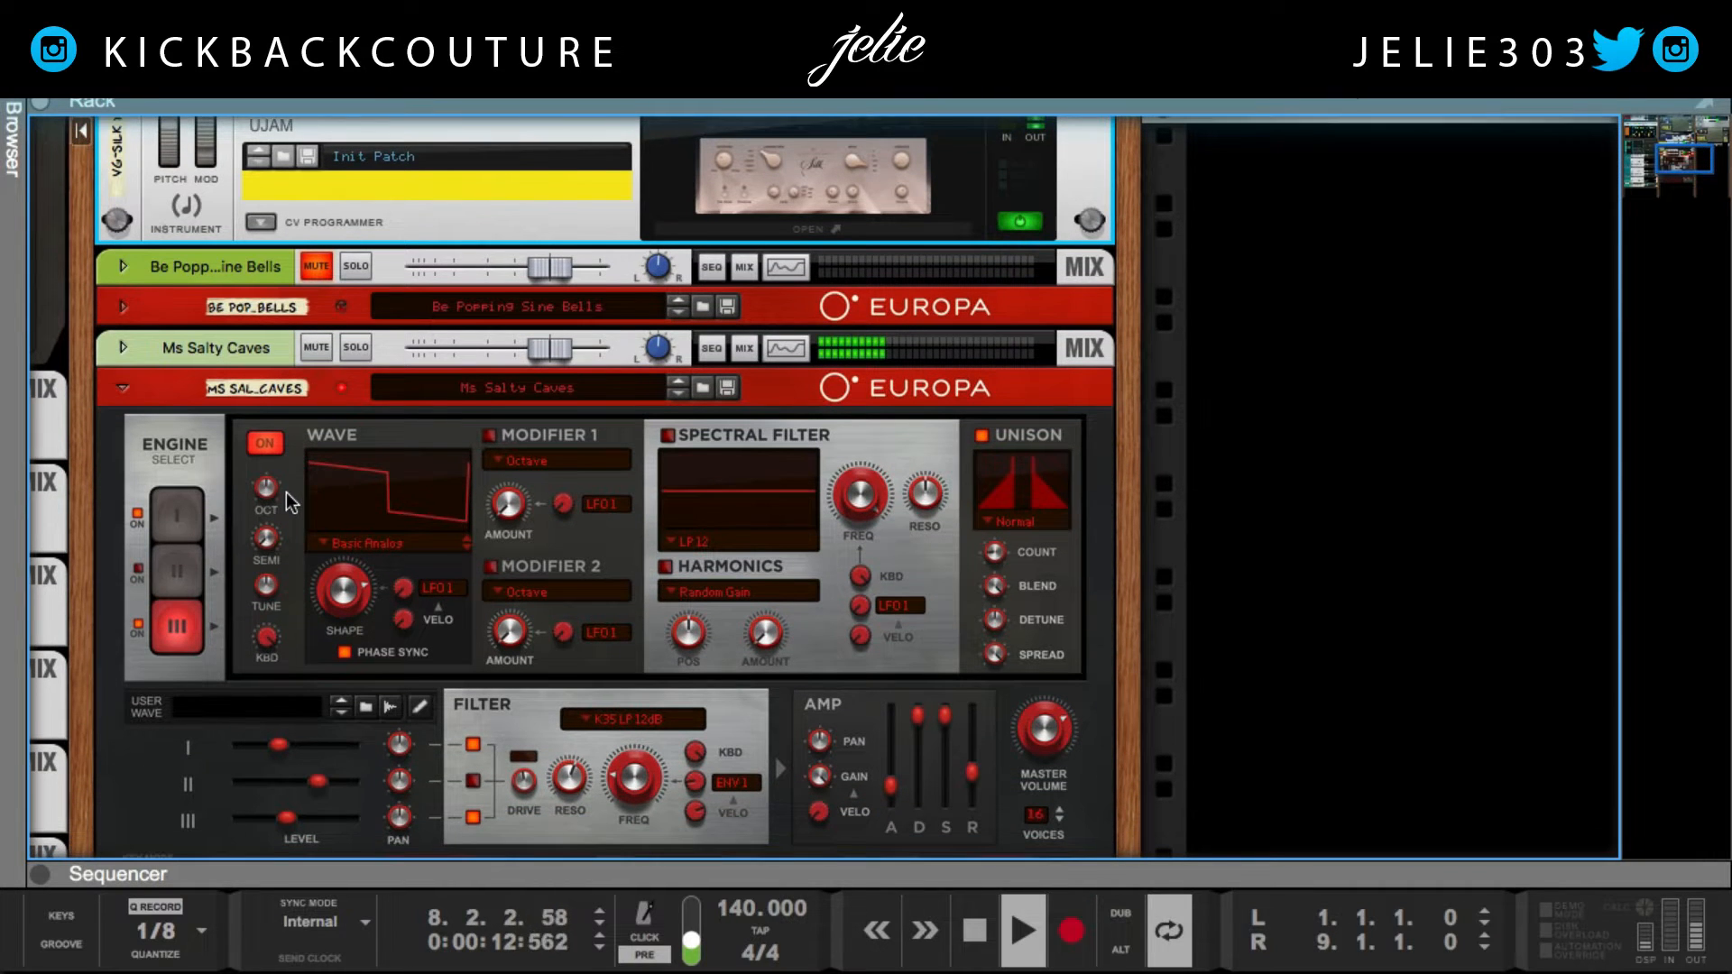
pyautogui.scroll(-2, 286, 493)
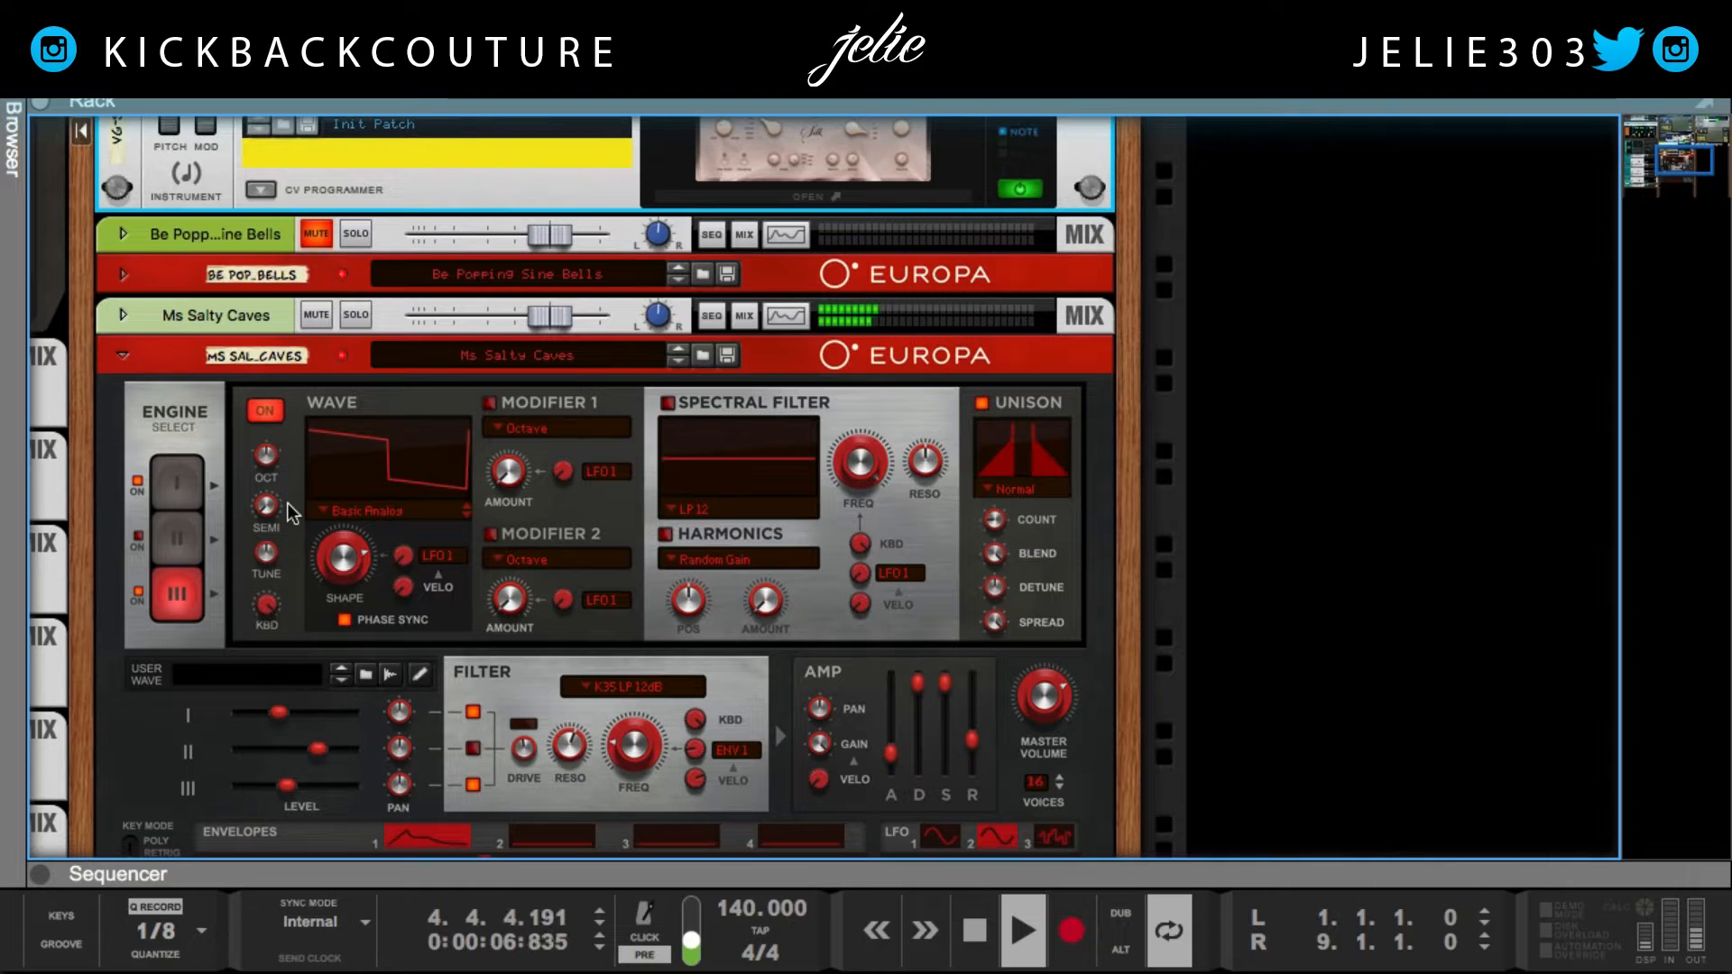
pyautogui.scroll(2, 287, 505)
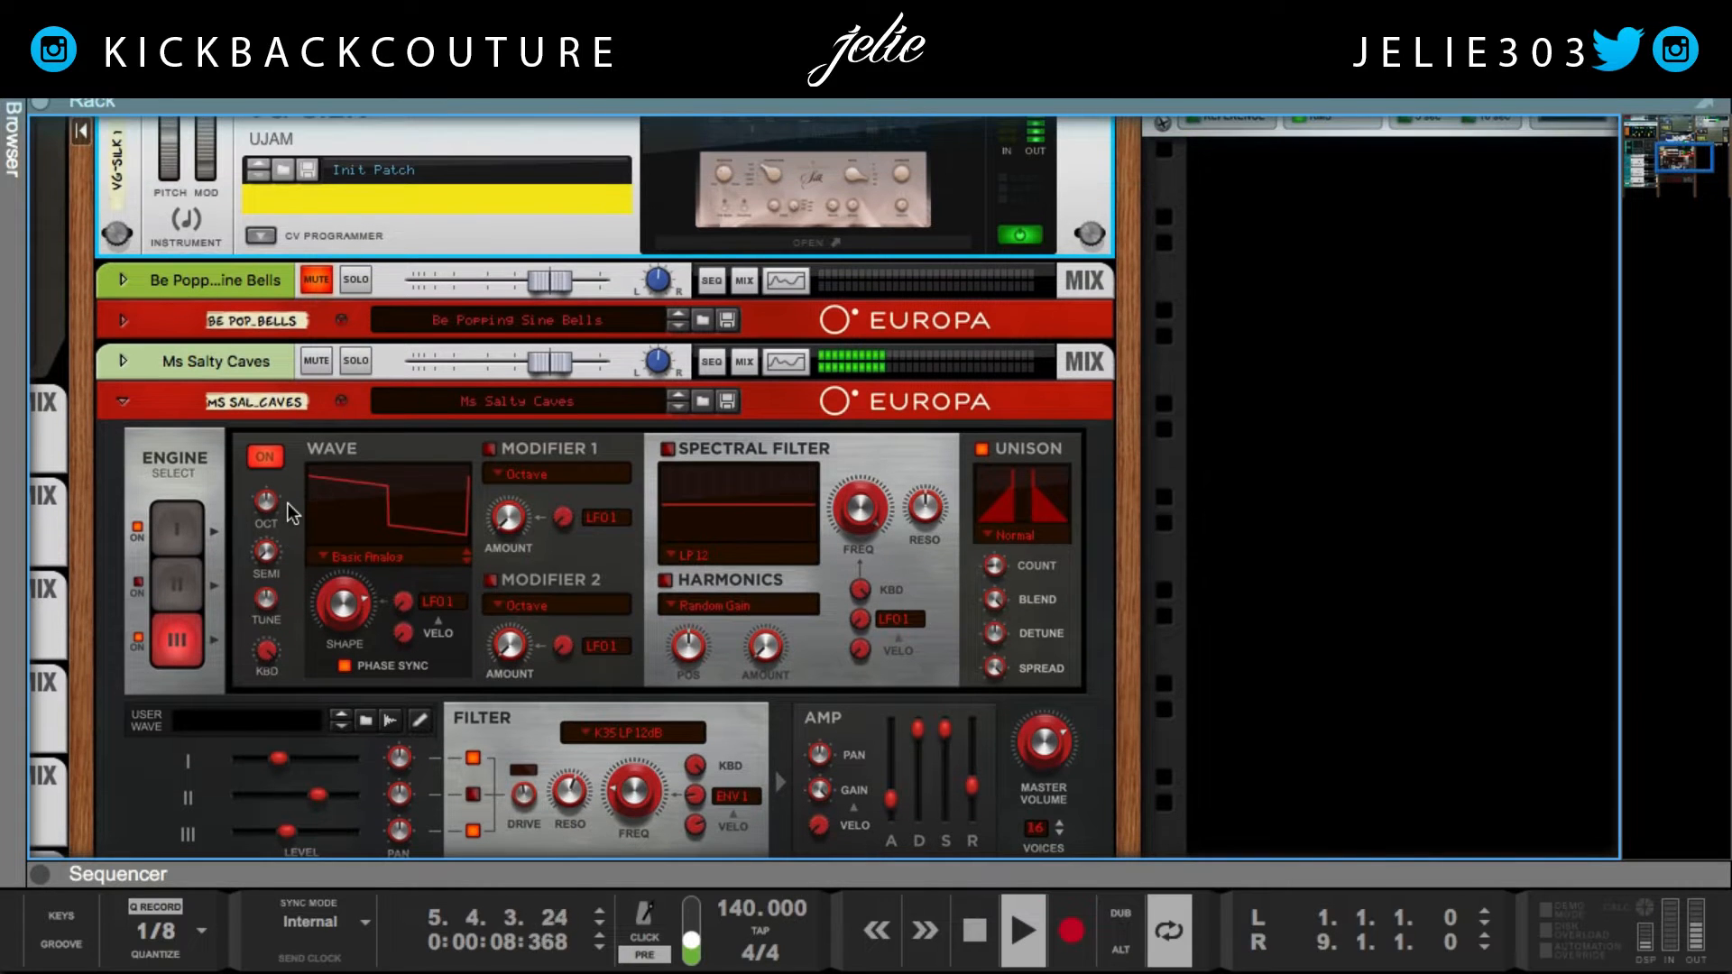
pyautogui.click(123, 401)
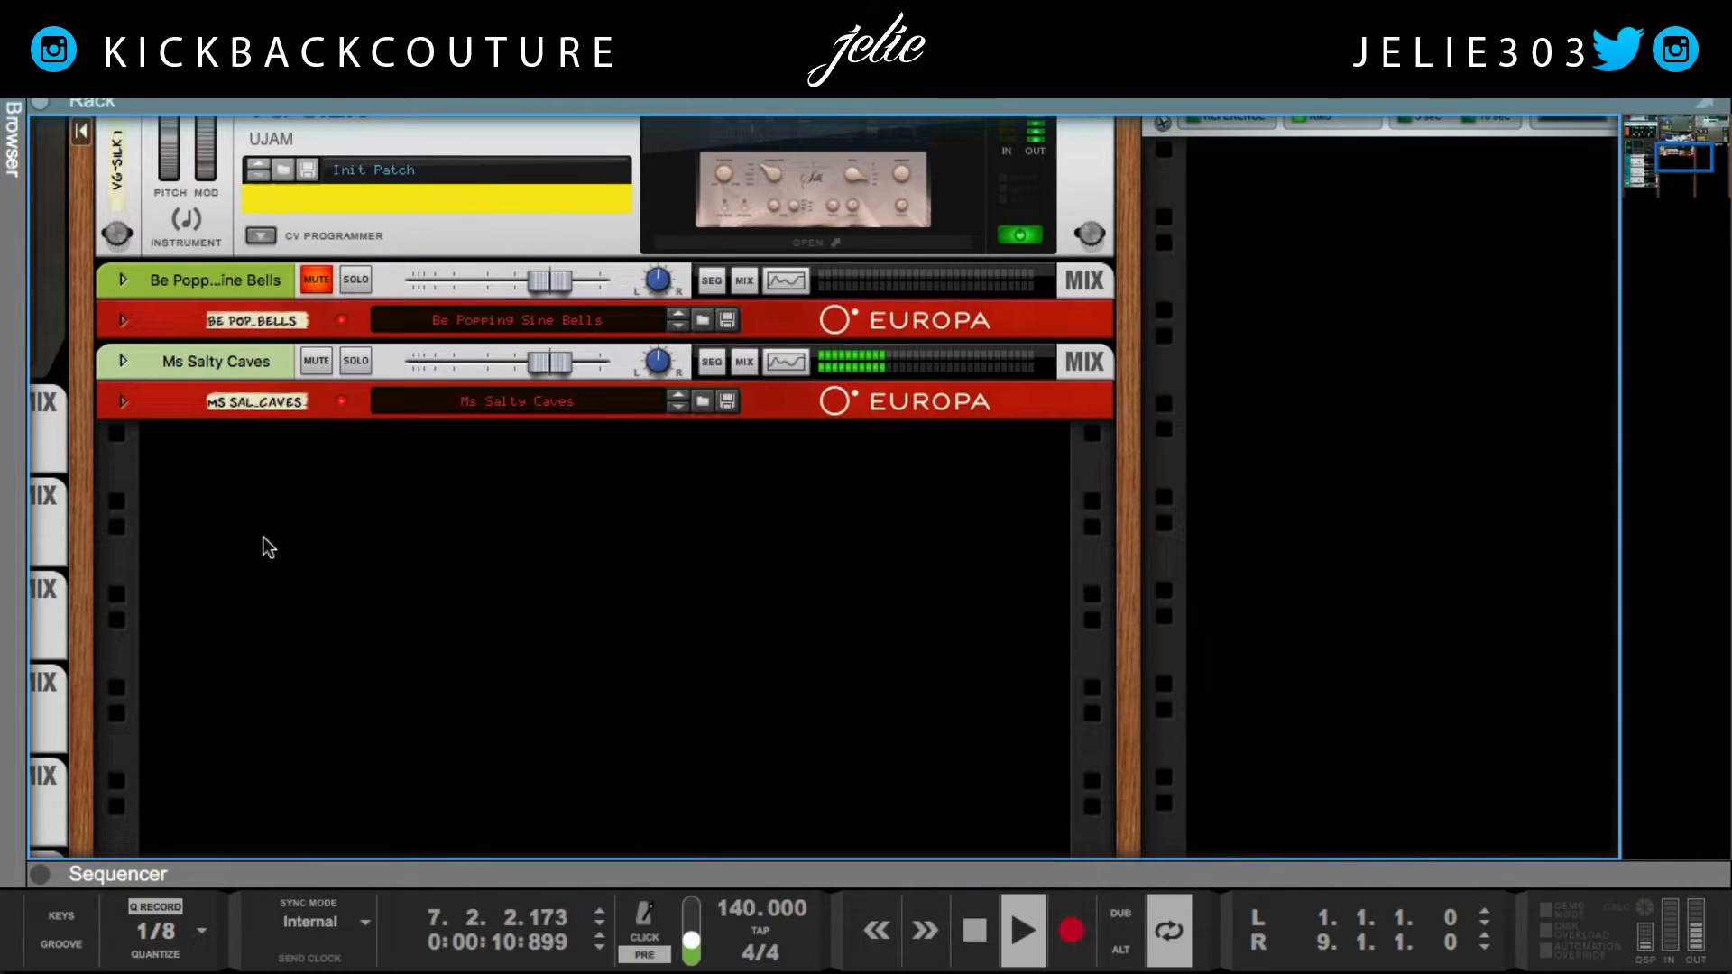
# Stop playback and add a Europa with the Pd A Widow's Memories patch below the Ms Salty Caves device.
pyautogui.press('space')
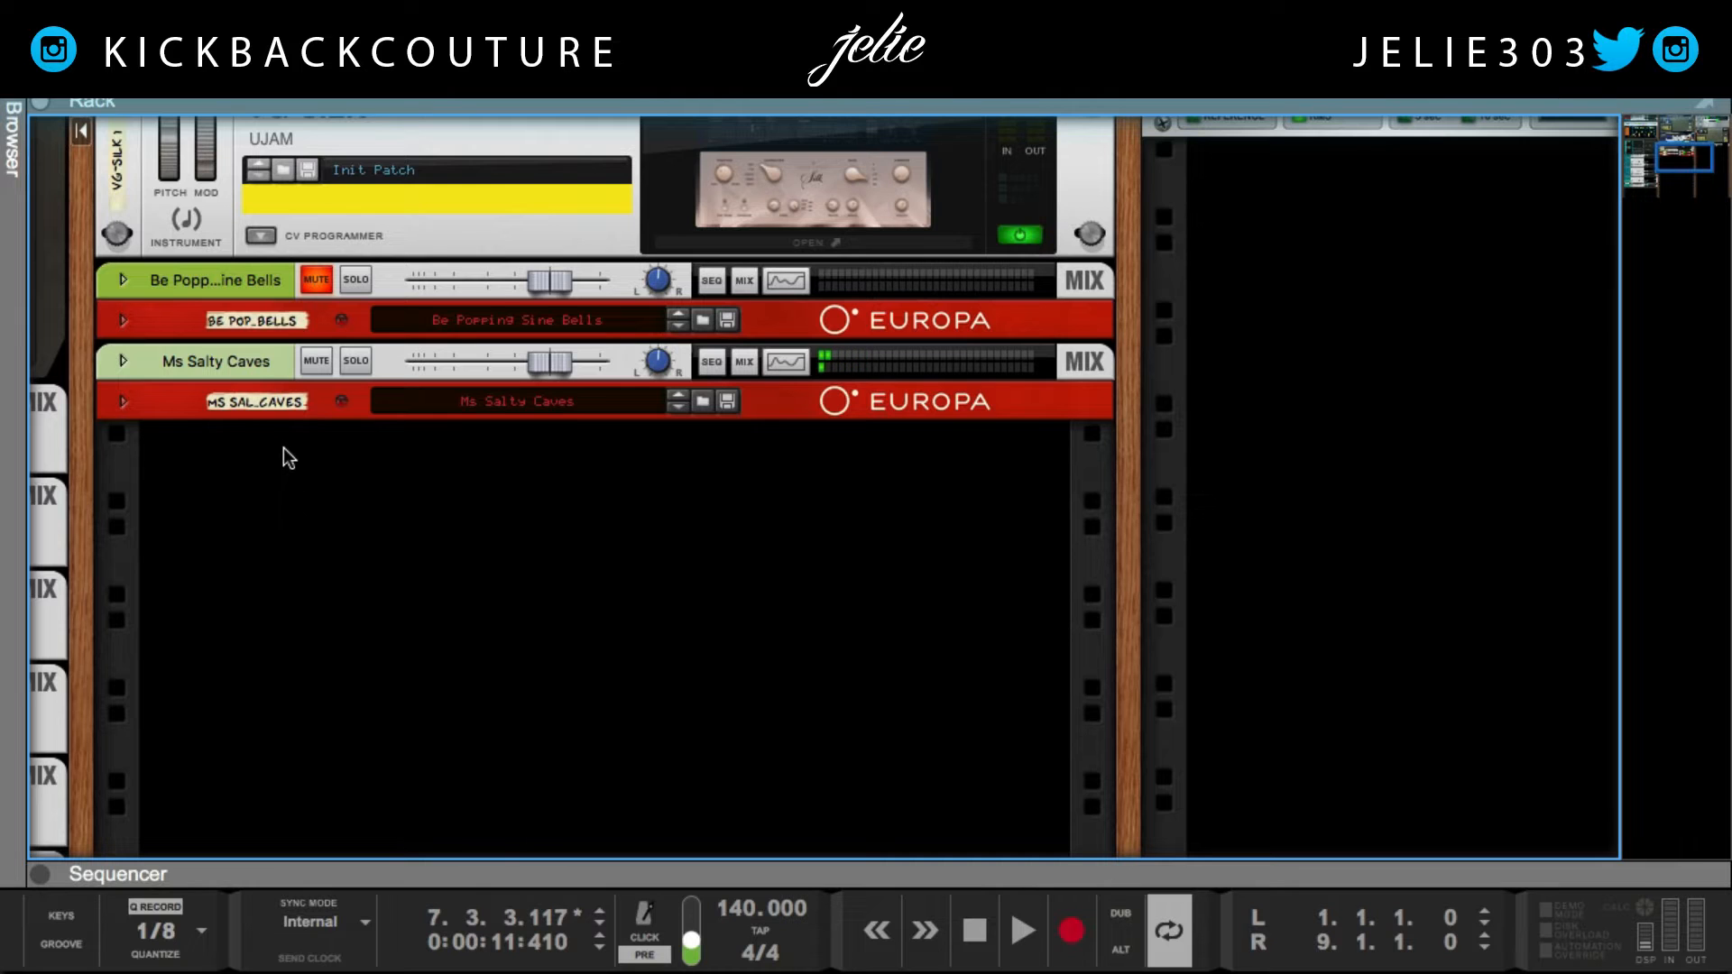
pyautogui.rightClick(283, 448)
pyautogui.click(38, 136)
pyautogui.click(18, 103)
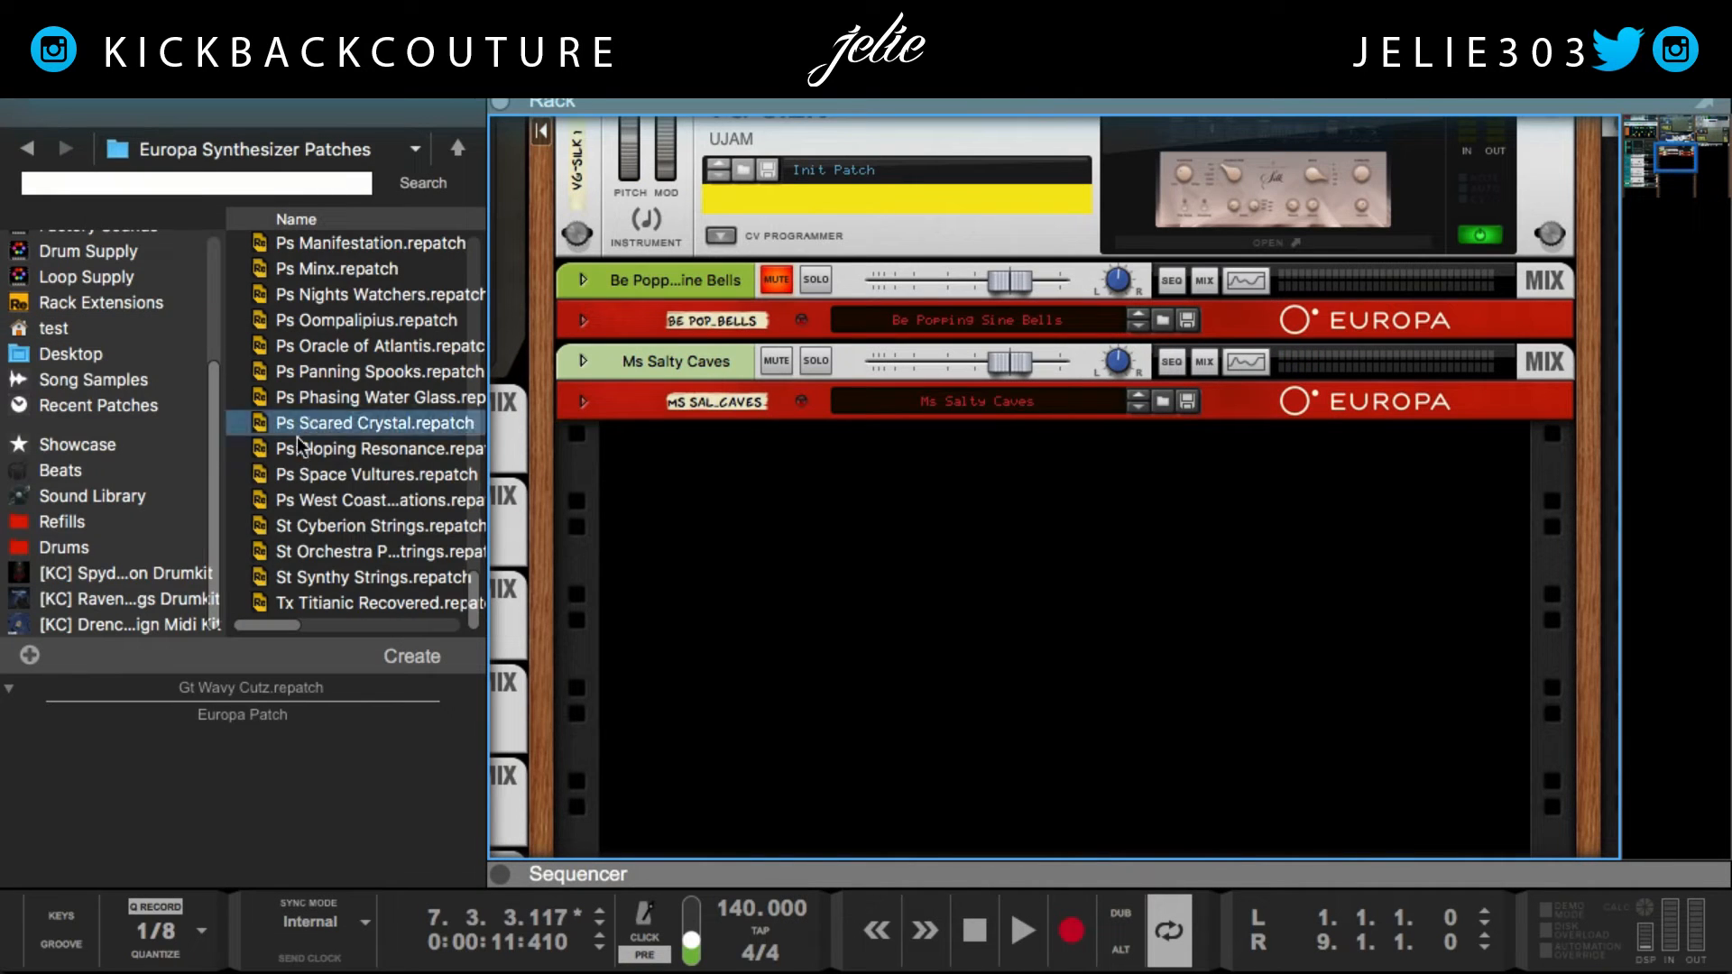
pyautogui.scroll(1, 353, 557)
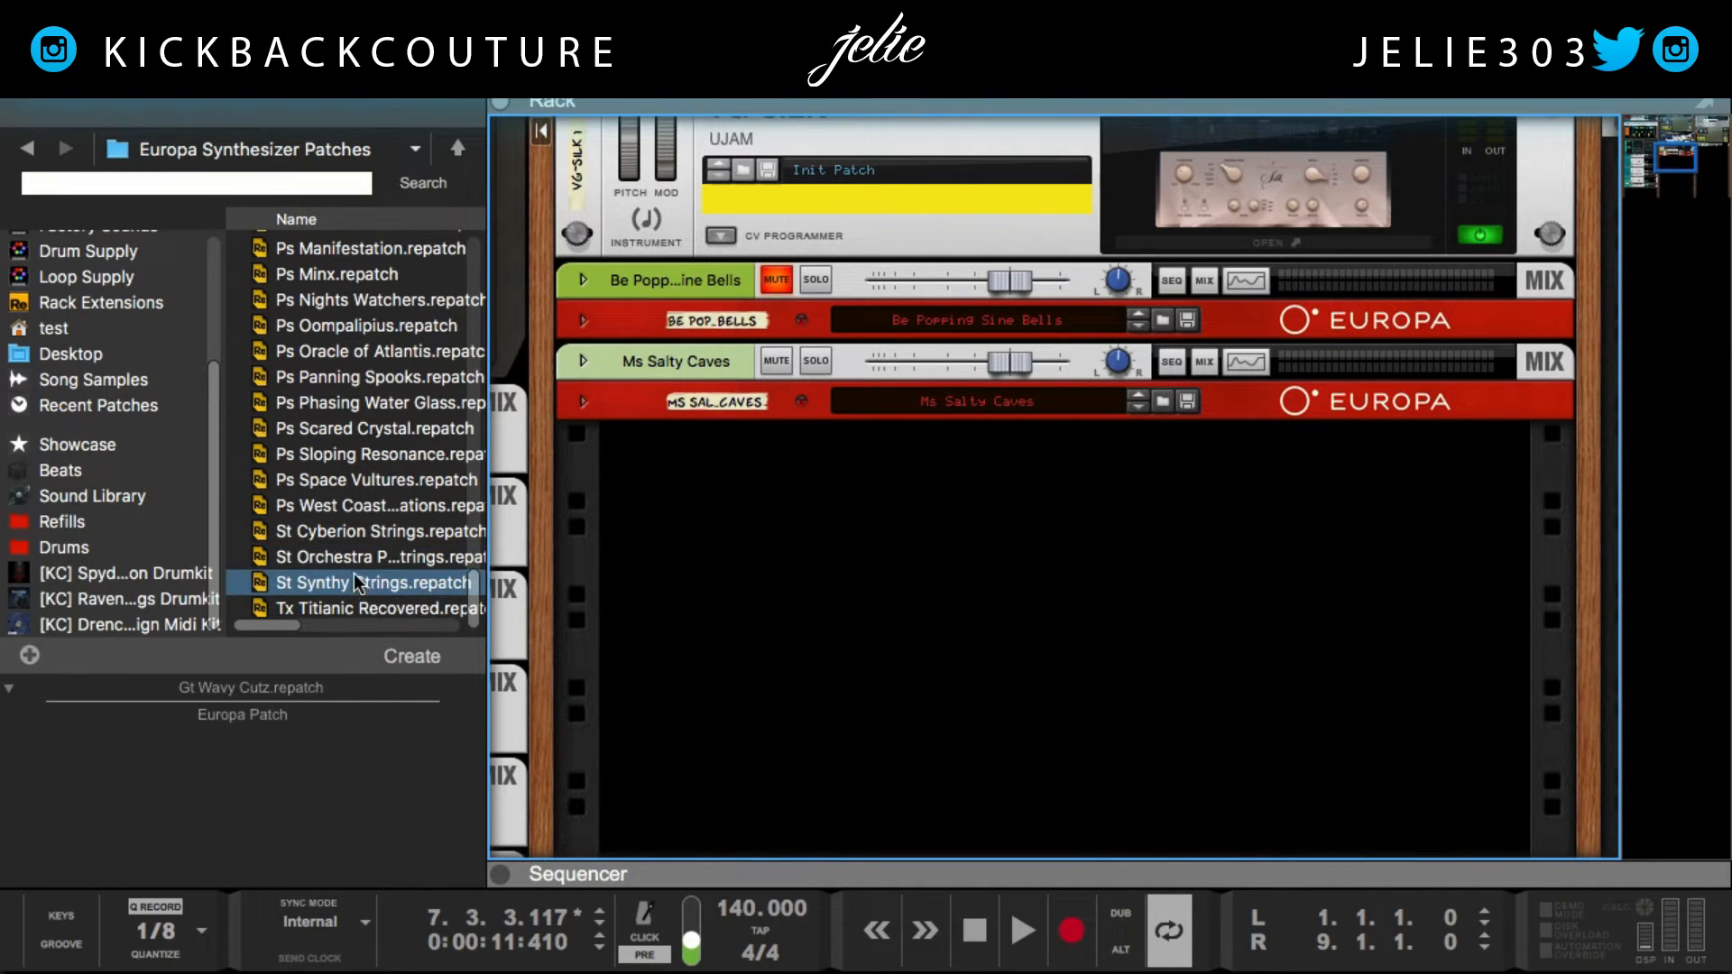
pyautogui.scroll(8, 343, 520)
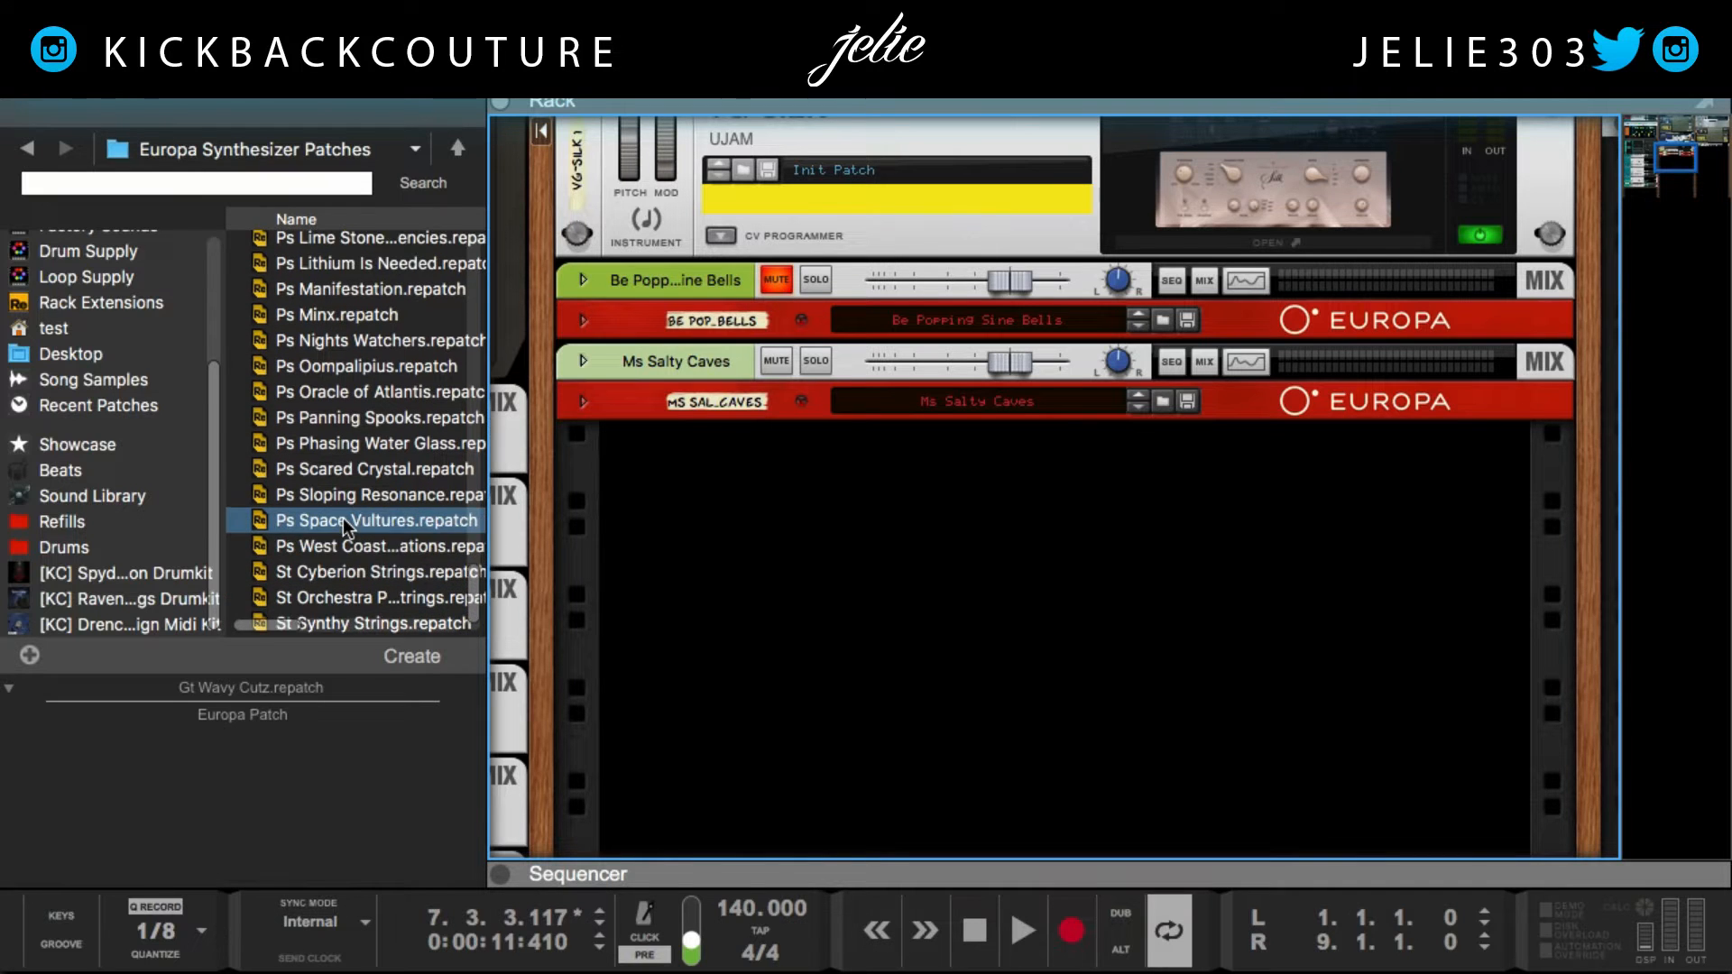
pyautogui.scroll(5, 343, 518)
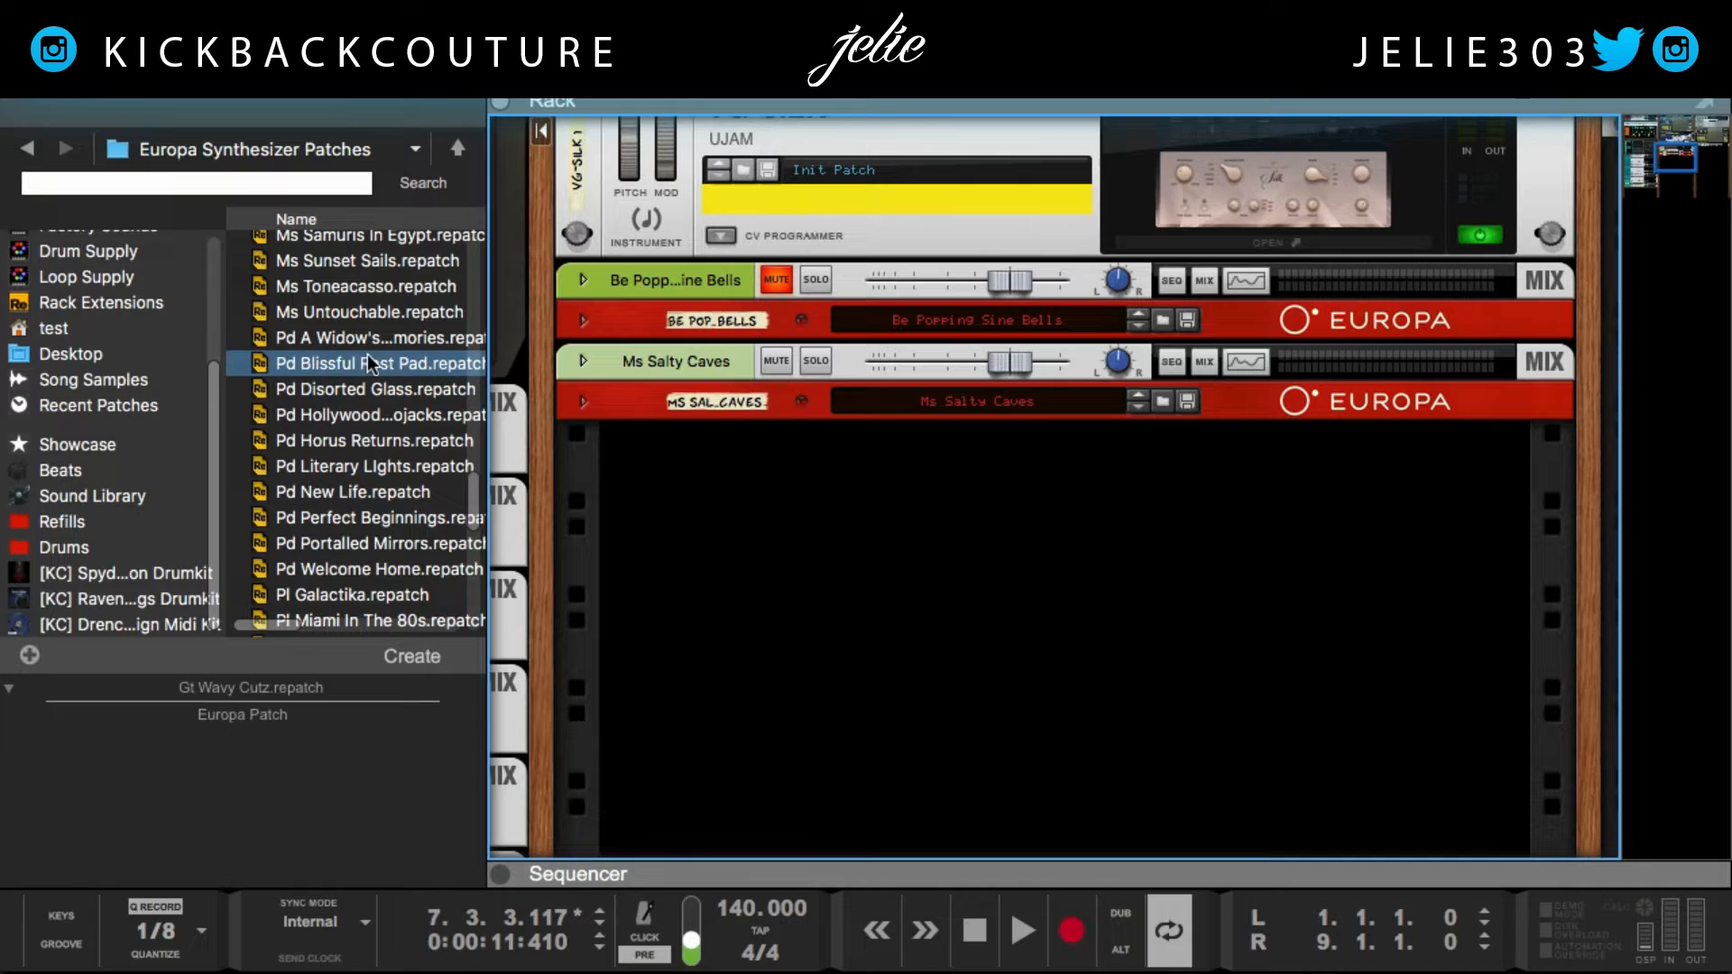
pyautogui.moveTo(361, 337); pyautogui.dragTo(940, 633)
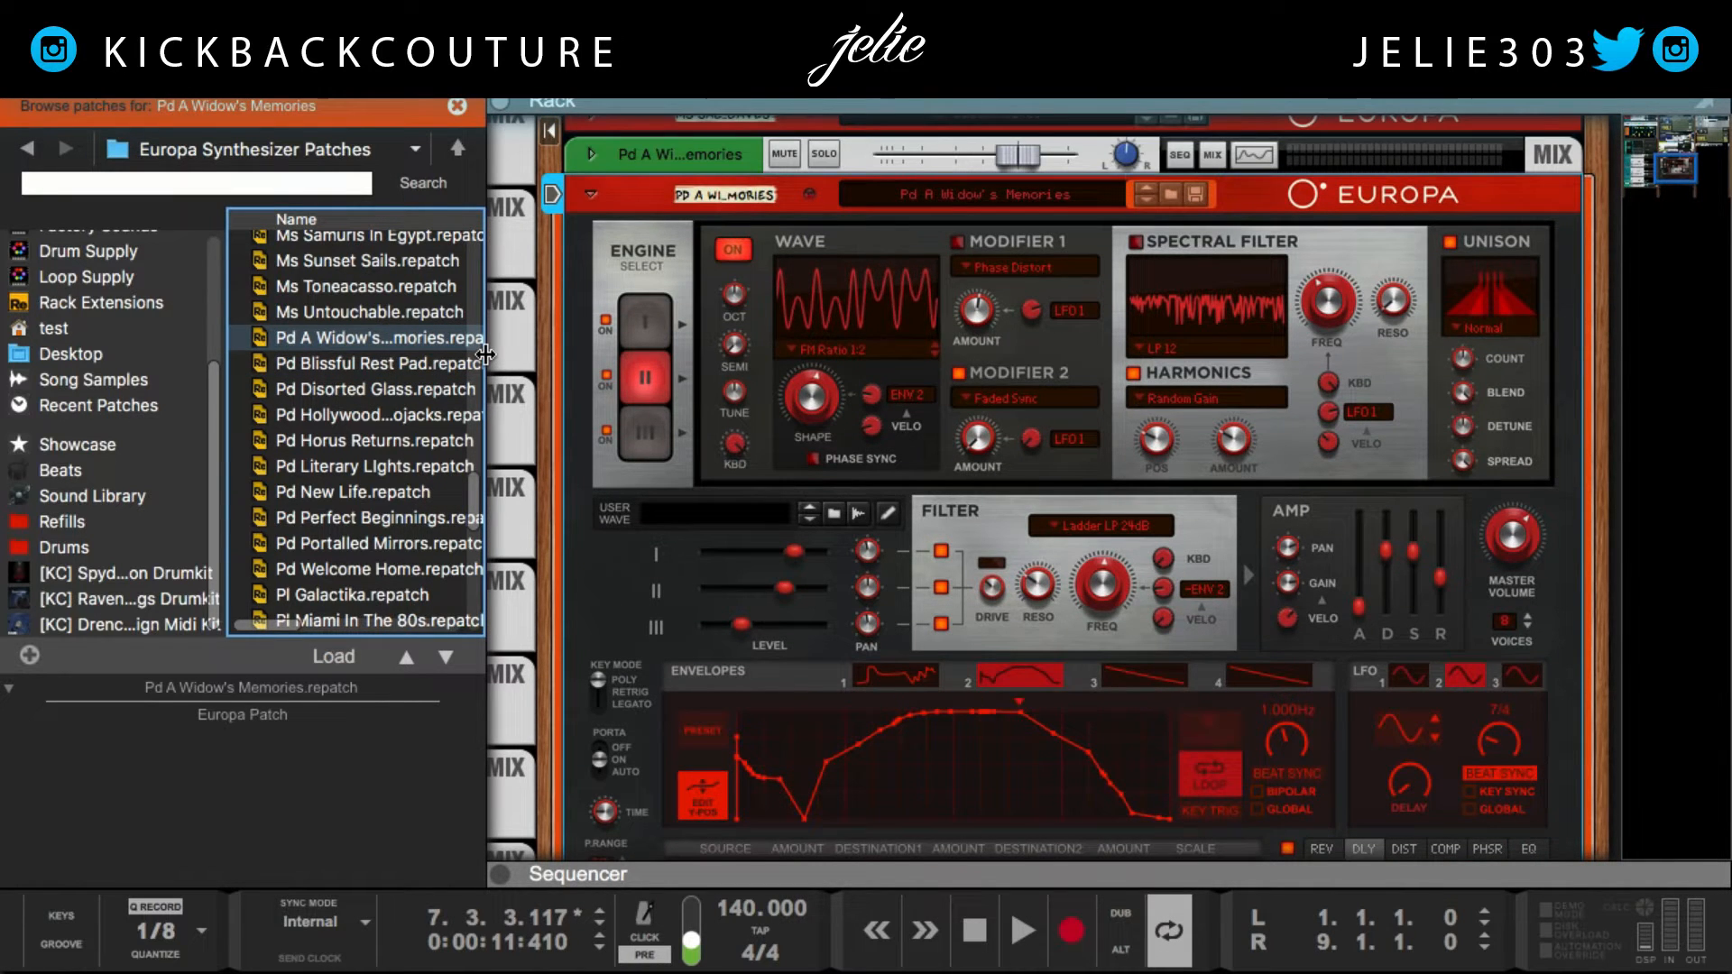
# Give the Pd A Widow's Memories Europa keyboard input, record its part from bar 1 through bar 8, and return to the song start.
pyautogui.click(553, 193)
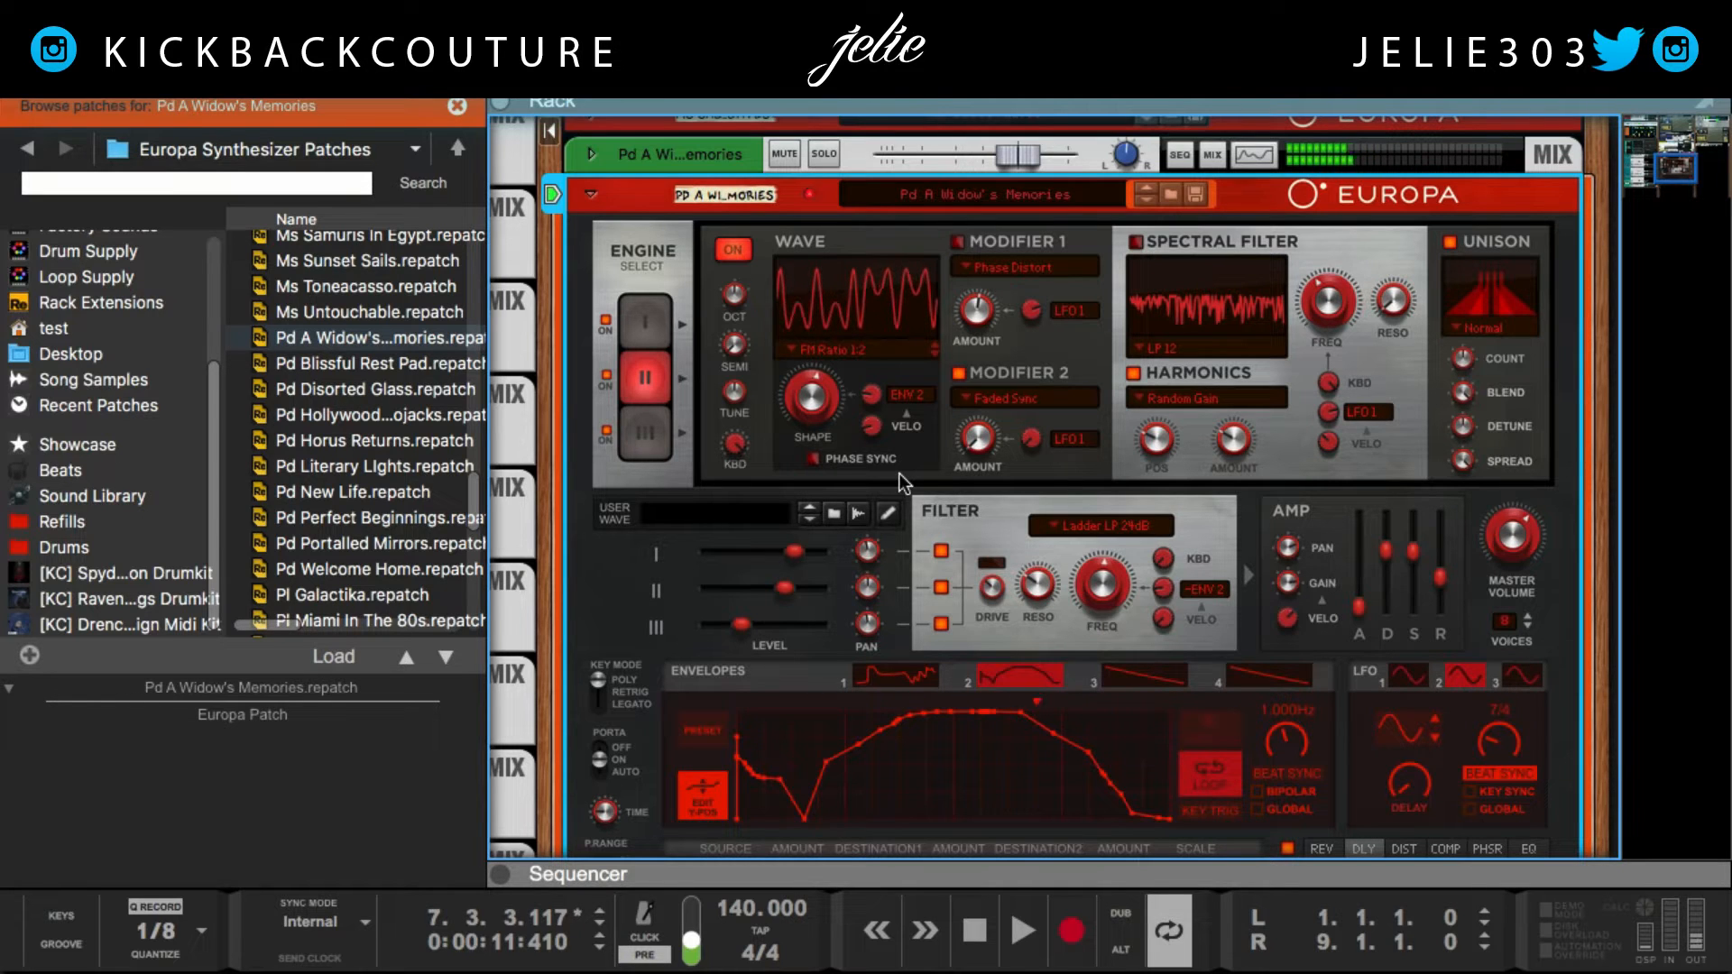
pyautogui.click(975, 930)
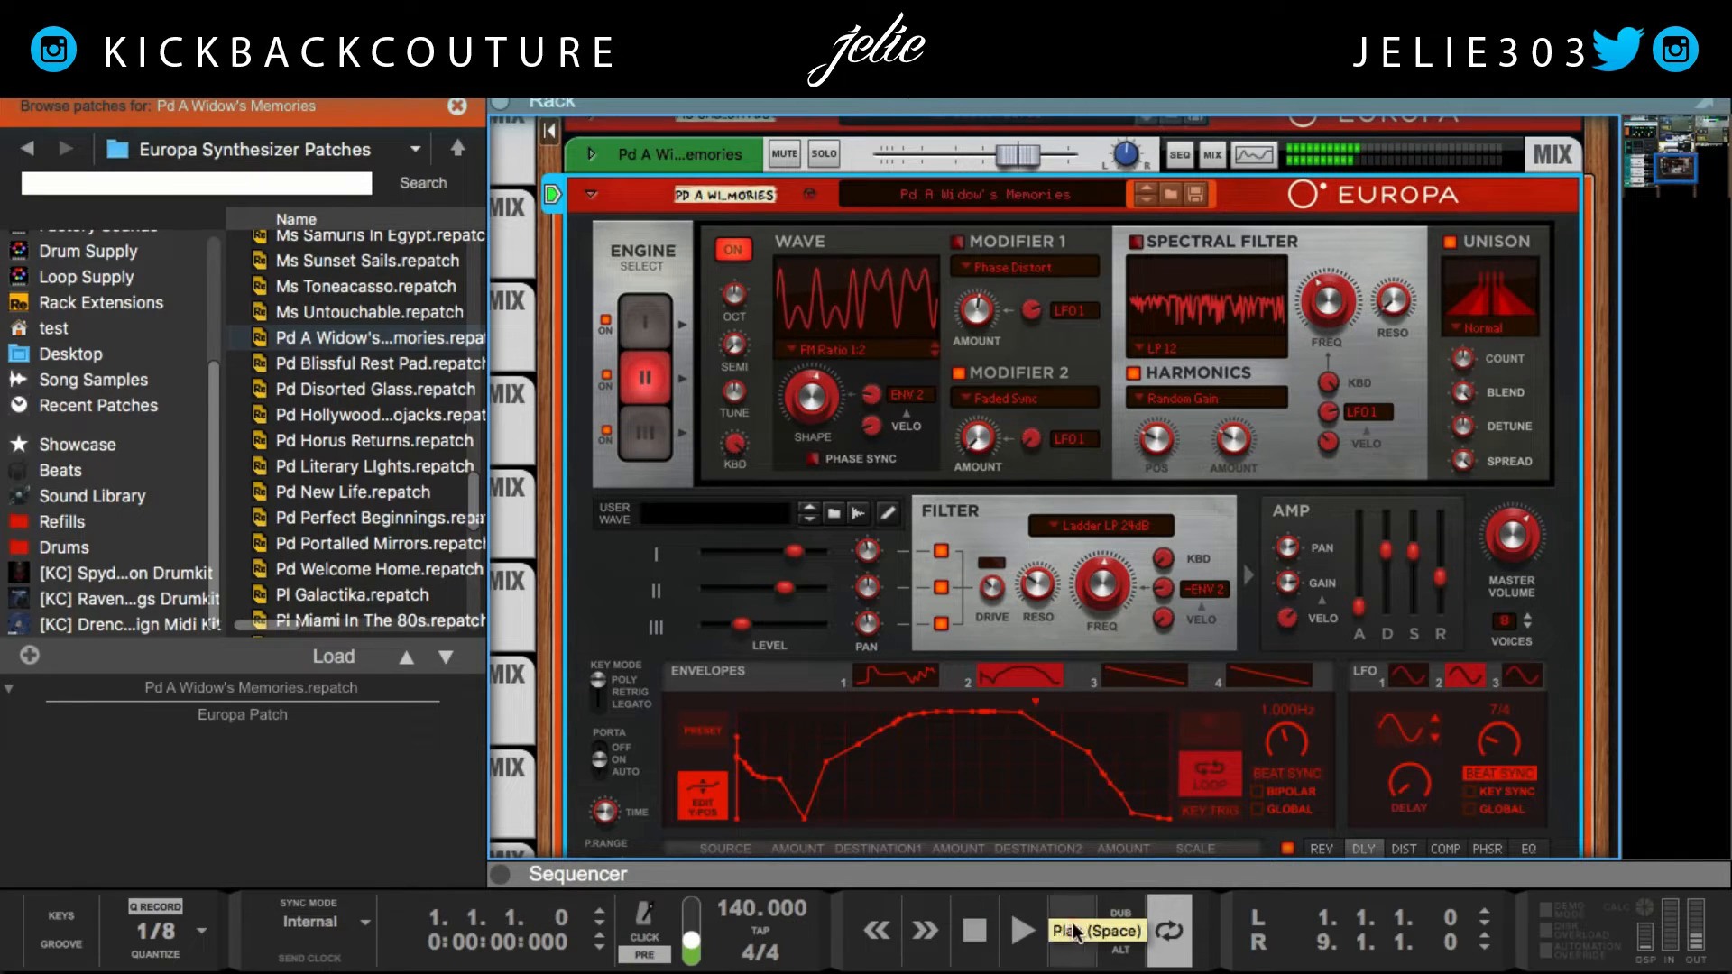
pyautogui.click(1072, 930)
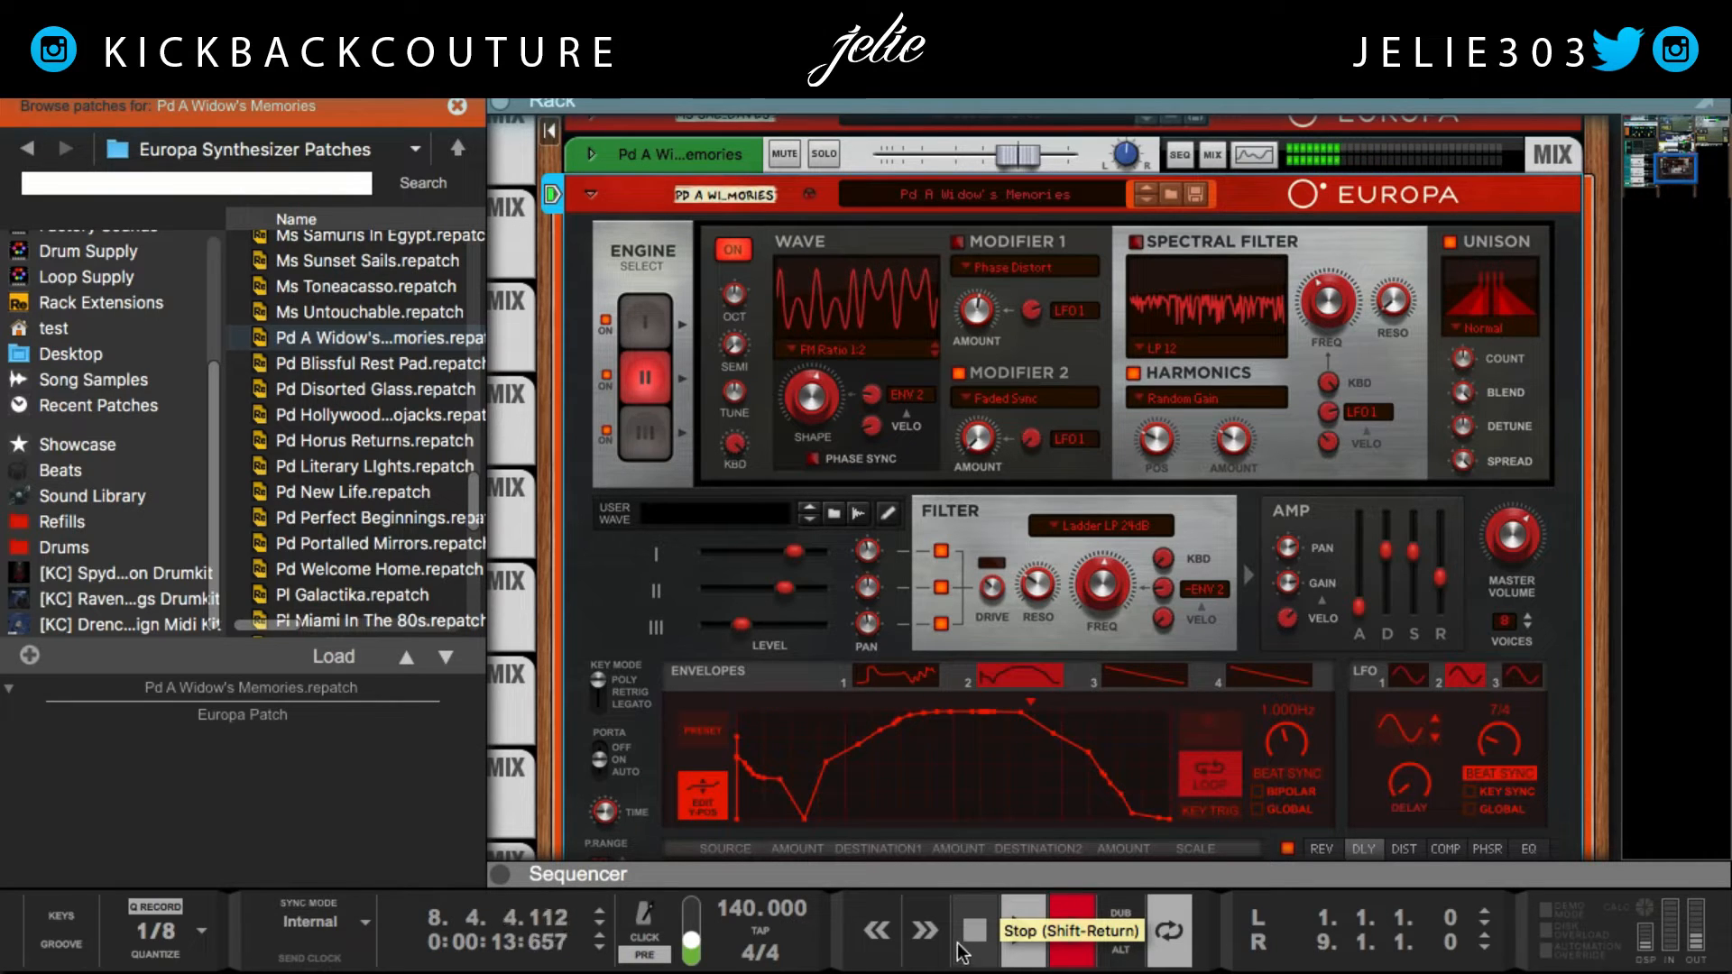
pyautogui.click(963, 952)
pyautogui.click(963, 952)
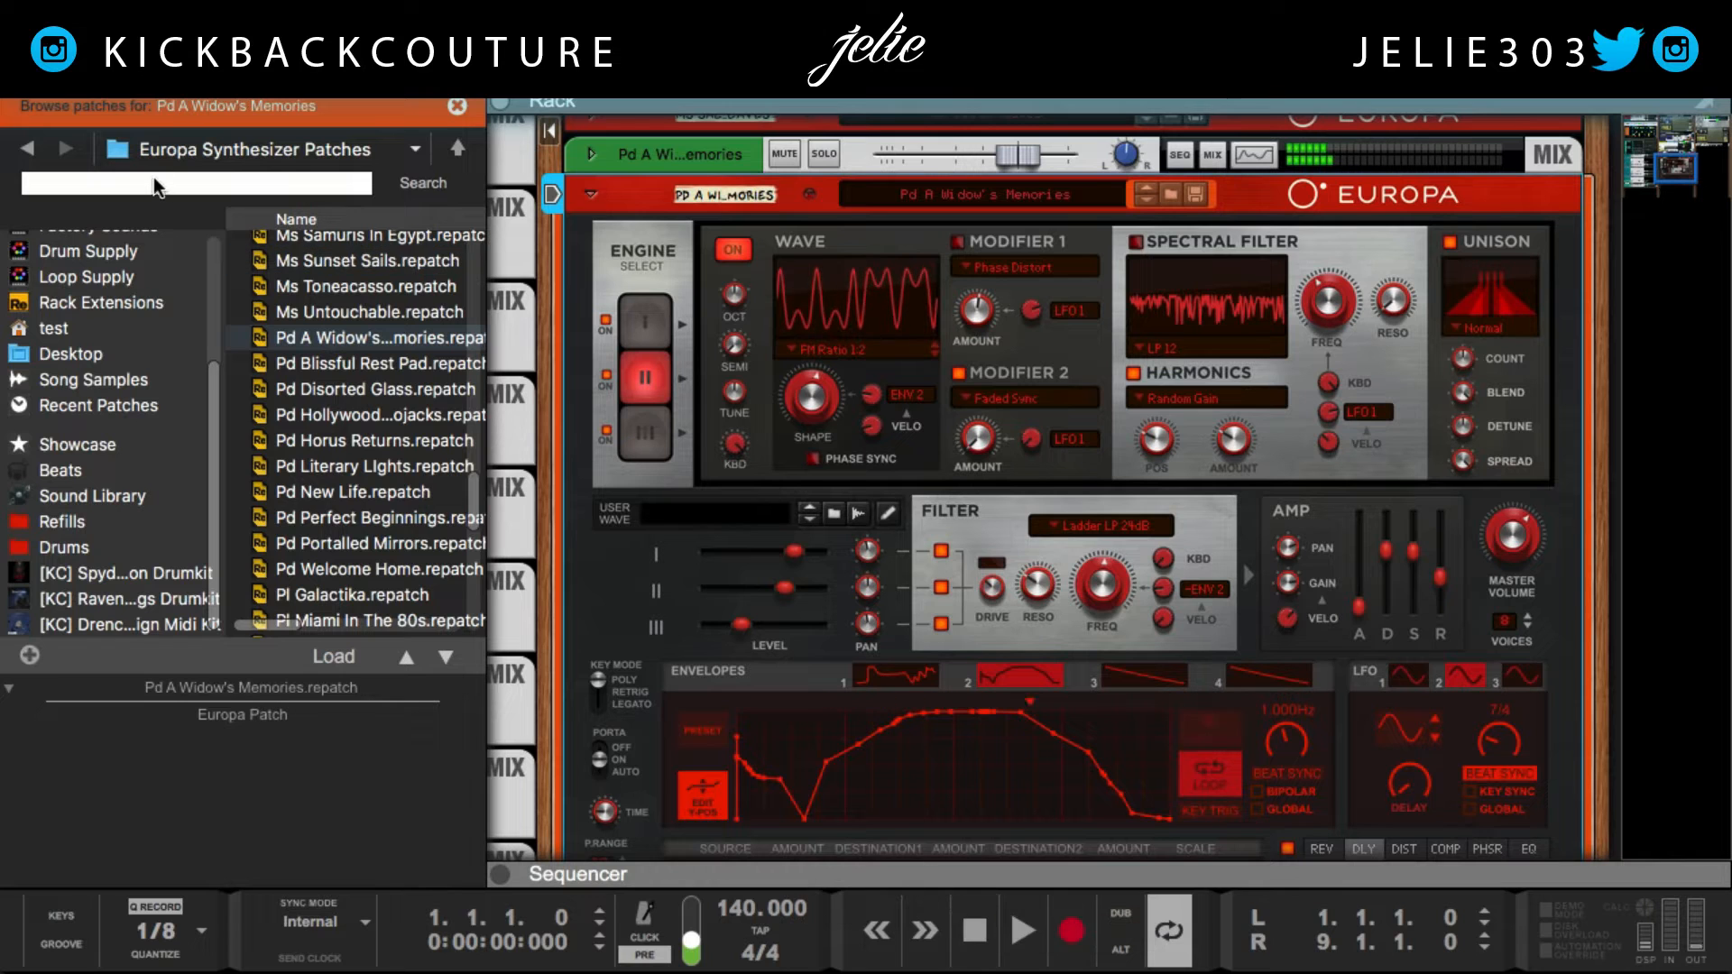
# Hide the patch browser and look over the drum sequencer, Umpf drum channels and melody instruments in the rack.
pyautogui.click(14, 83)
pyautogui.scroll(5, 526, 510)
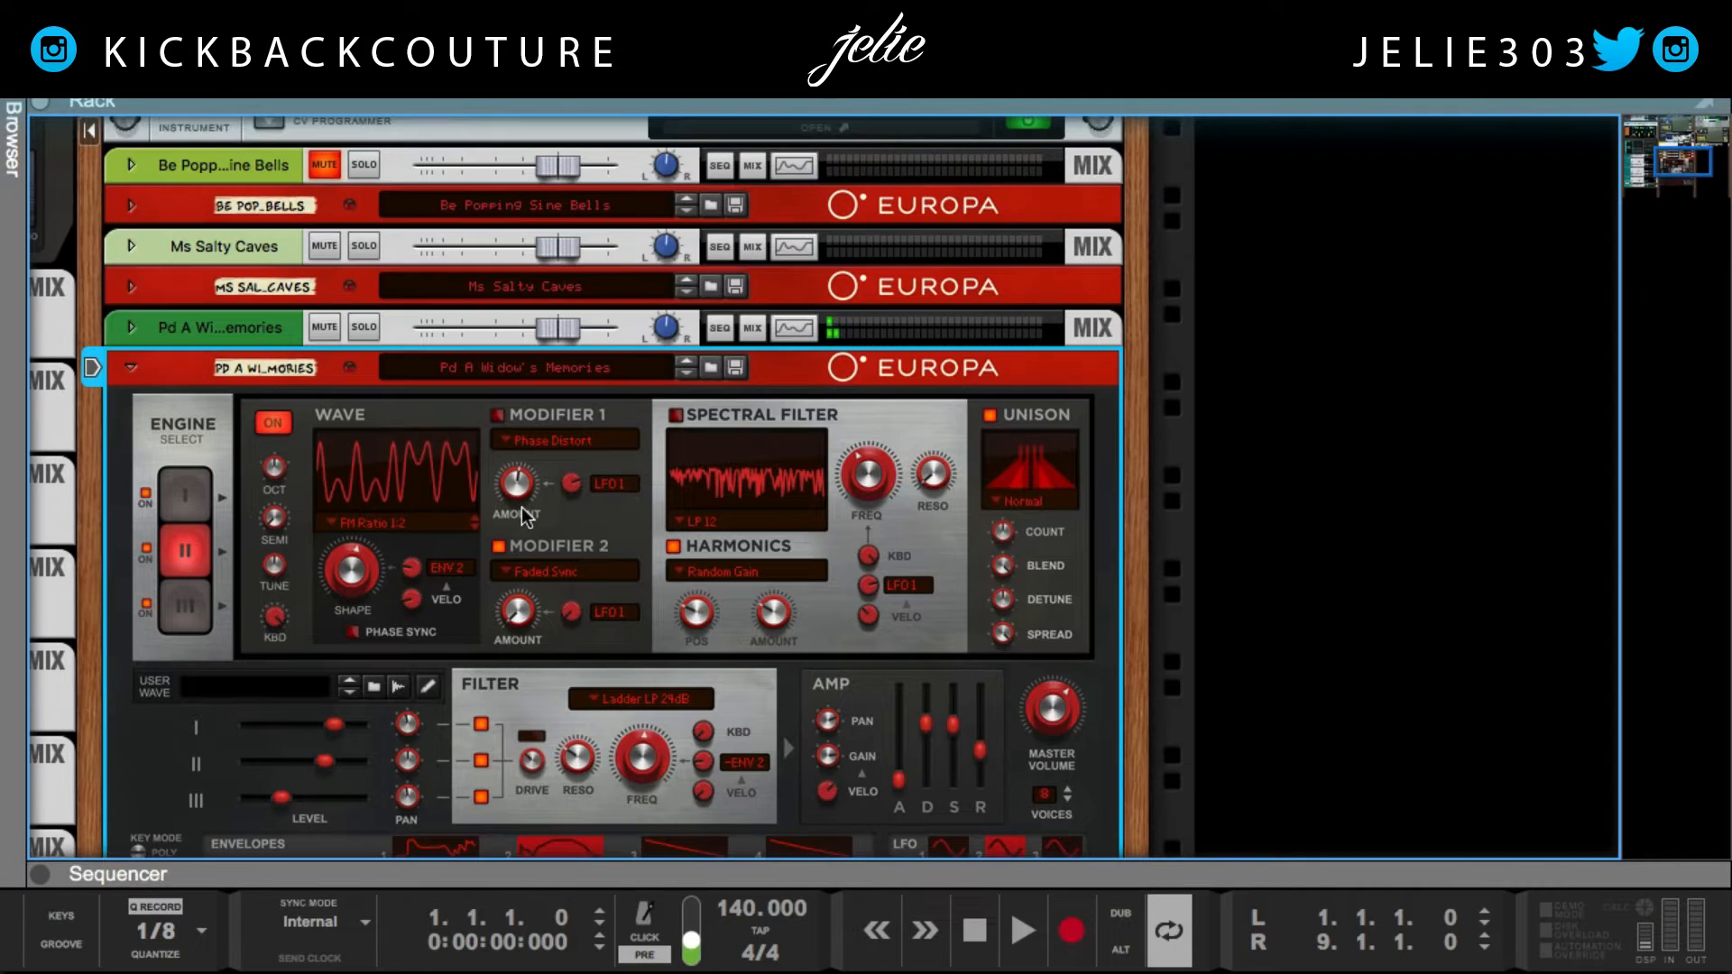
pyautogui.hscroll(-2, 531, 507)
pyautogui.hscroll(-10, 530, 507)
pyautogui.scroll(10, 531, 508)
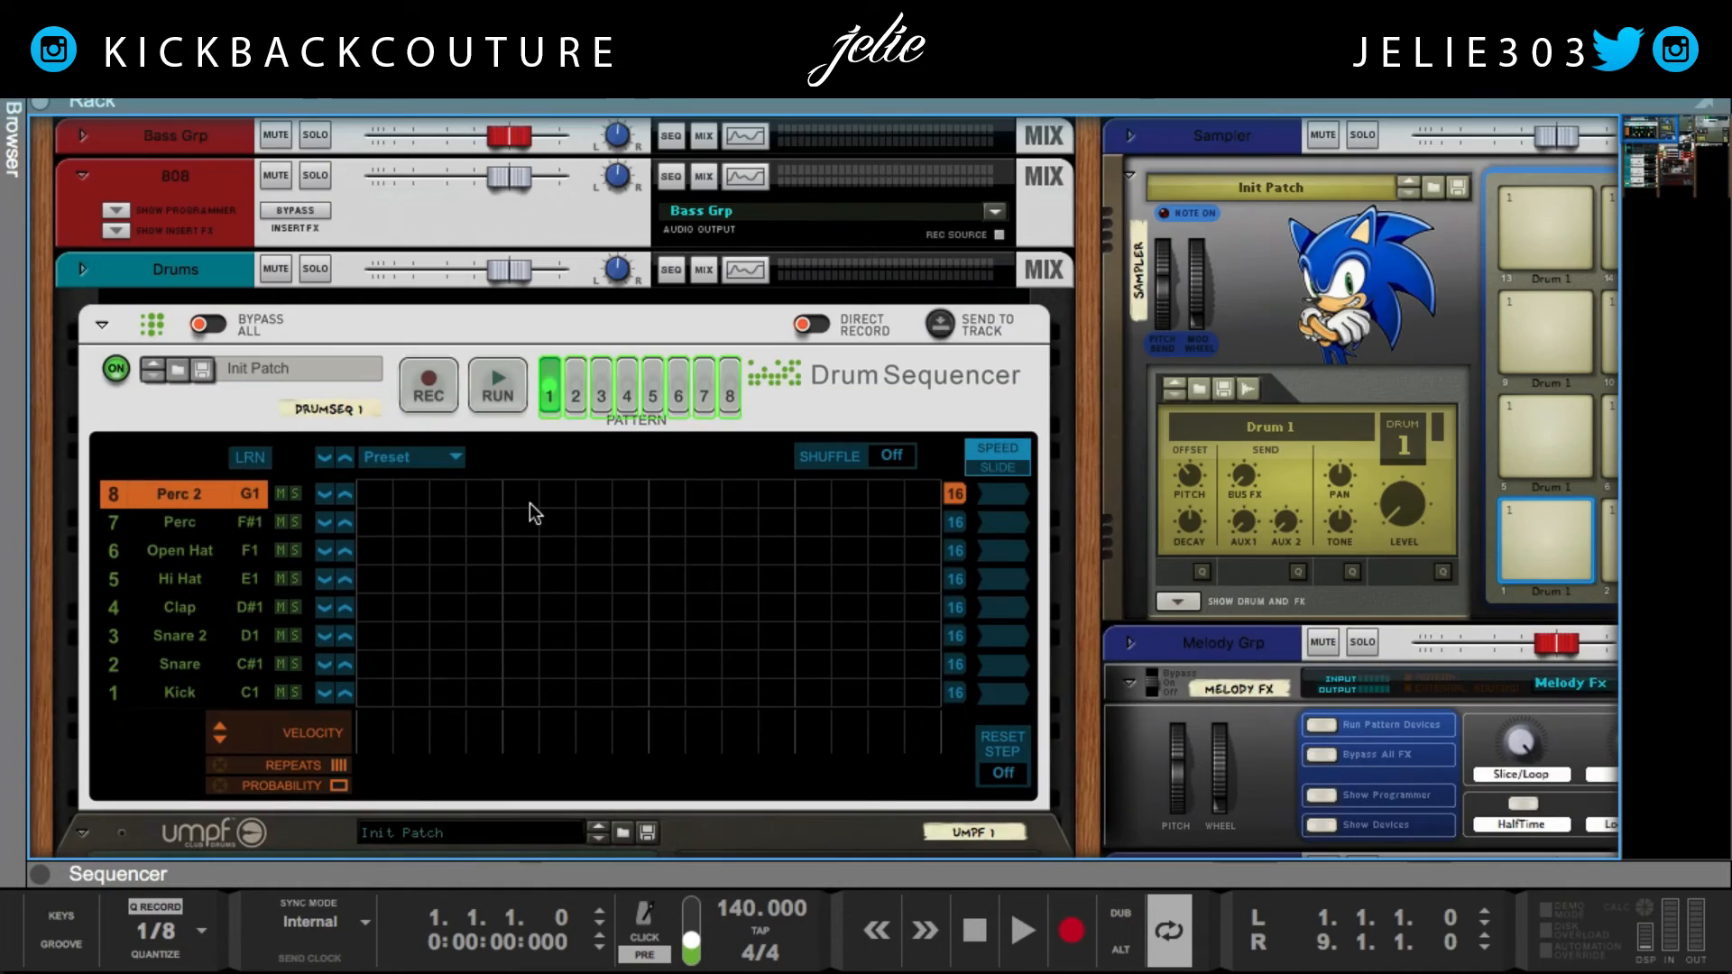
pyautogui.scroll(-6, 531, 507)
pyautogui.hscroll(10, 529, 501)
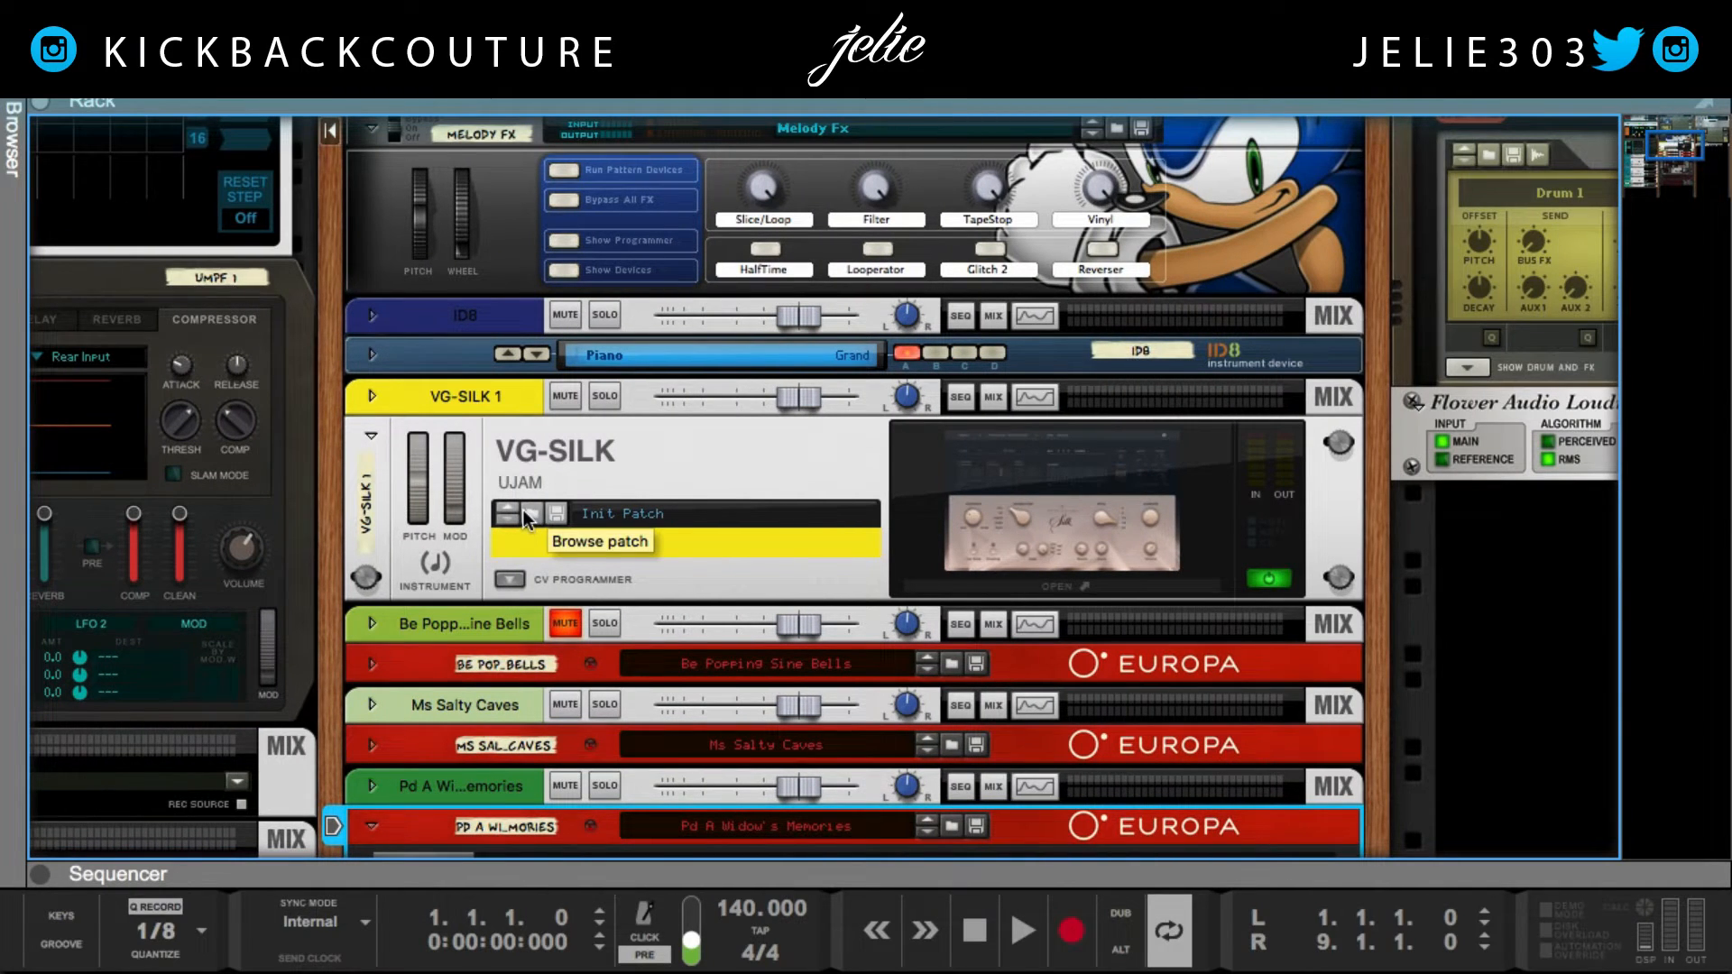
pyautogui.scroll(-4, 524, 510)
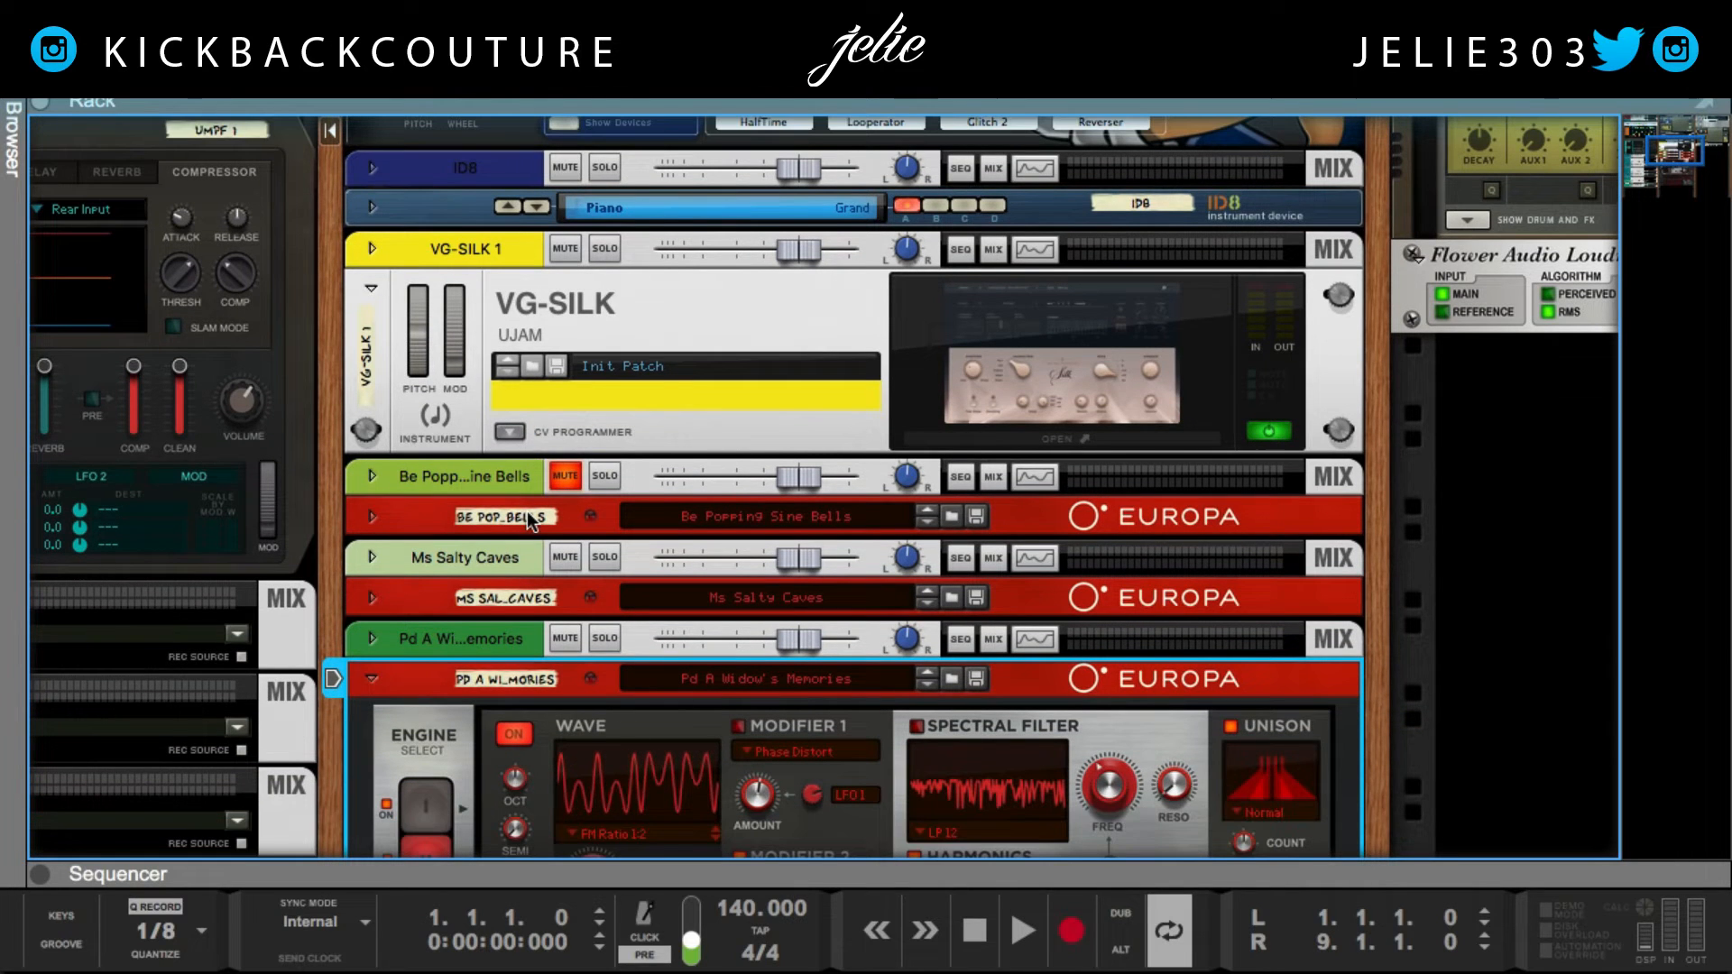
pyautogui.hscroll(-10, 527, 511)
pyautogui.scroll(-15, 527, 511)
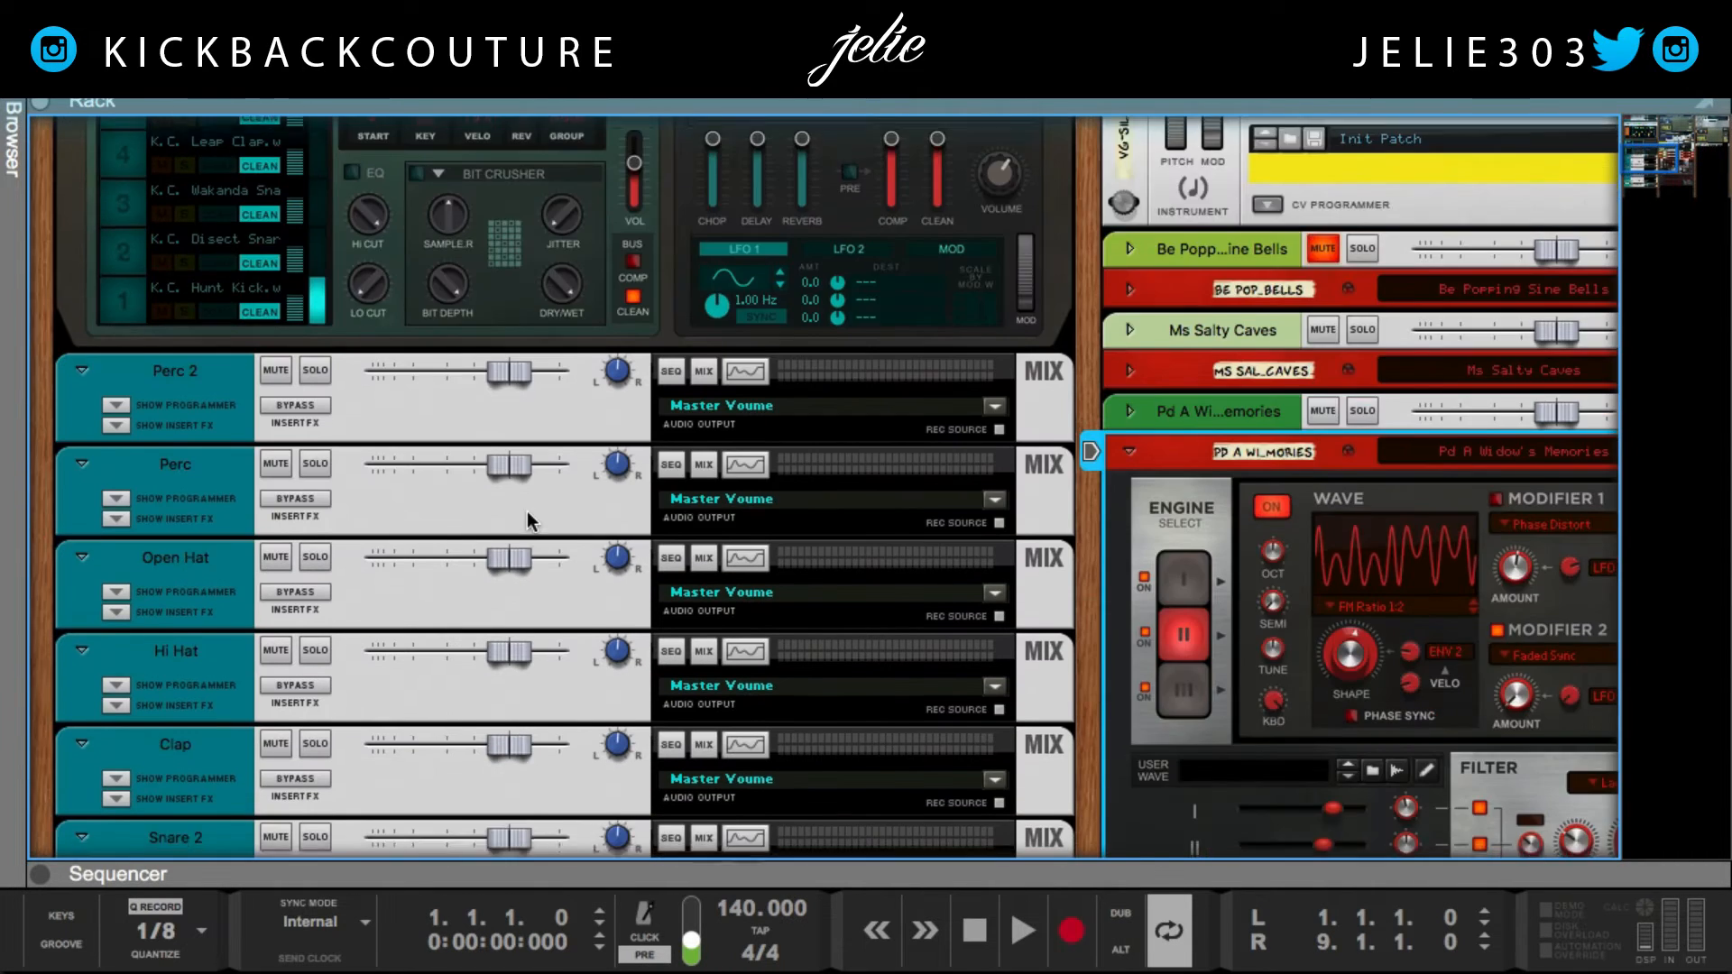
pyautogui.scroll(-1, 527, 510)
pyautogui.scroll(20, 527, 511)
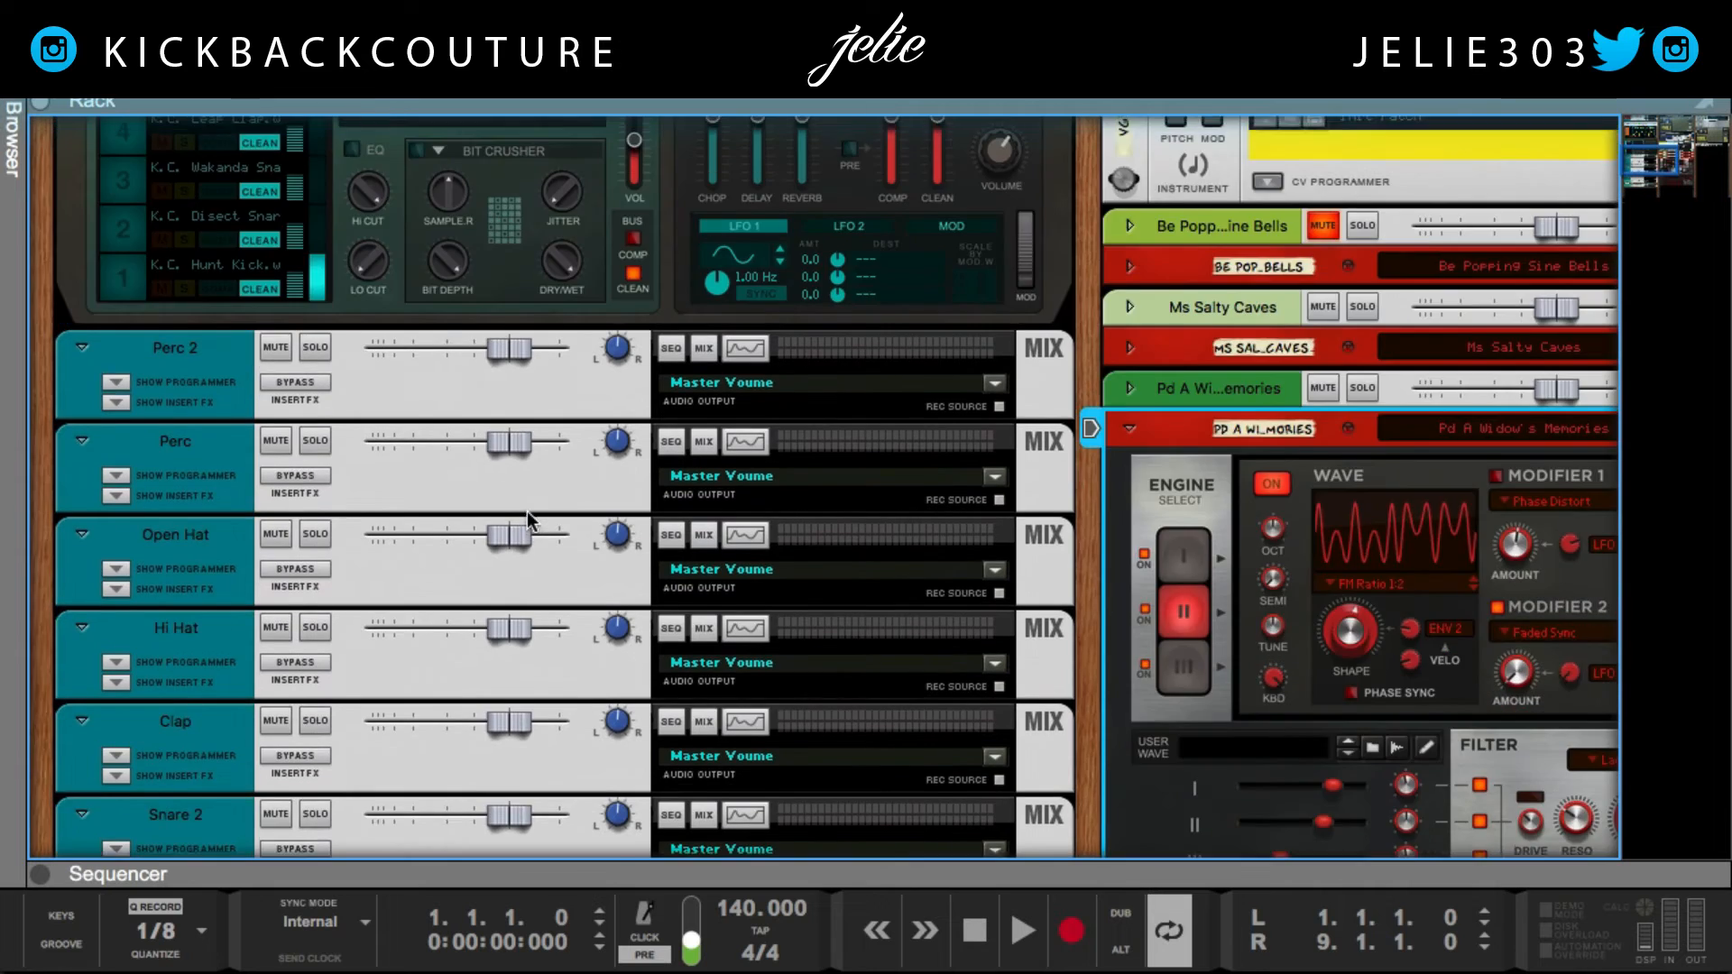
pyautogui.scroll(-12, 526, 511)
pyautogui.hscroll(20, 527, 511)
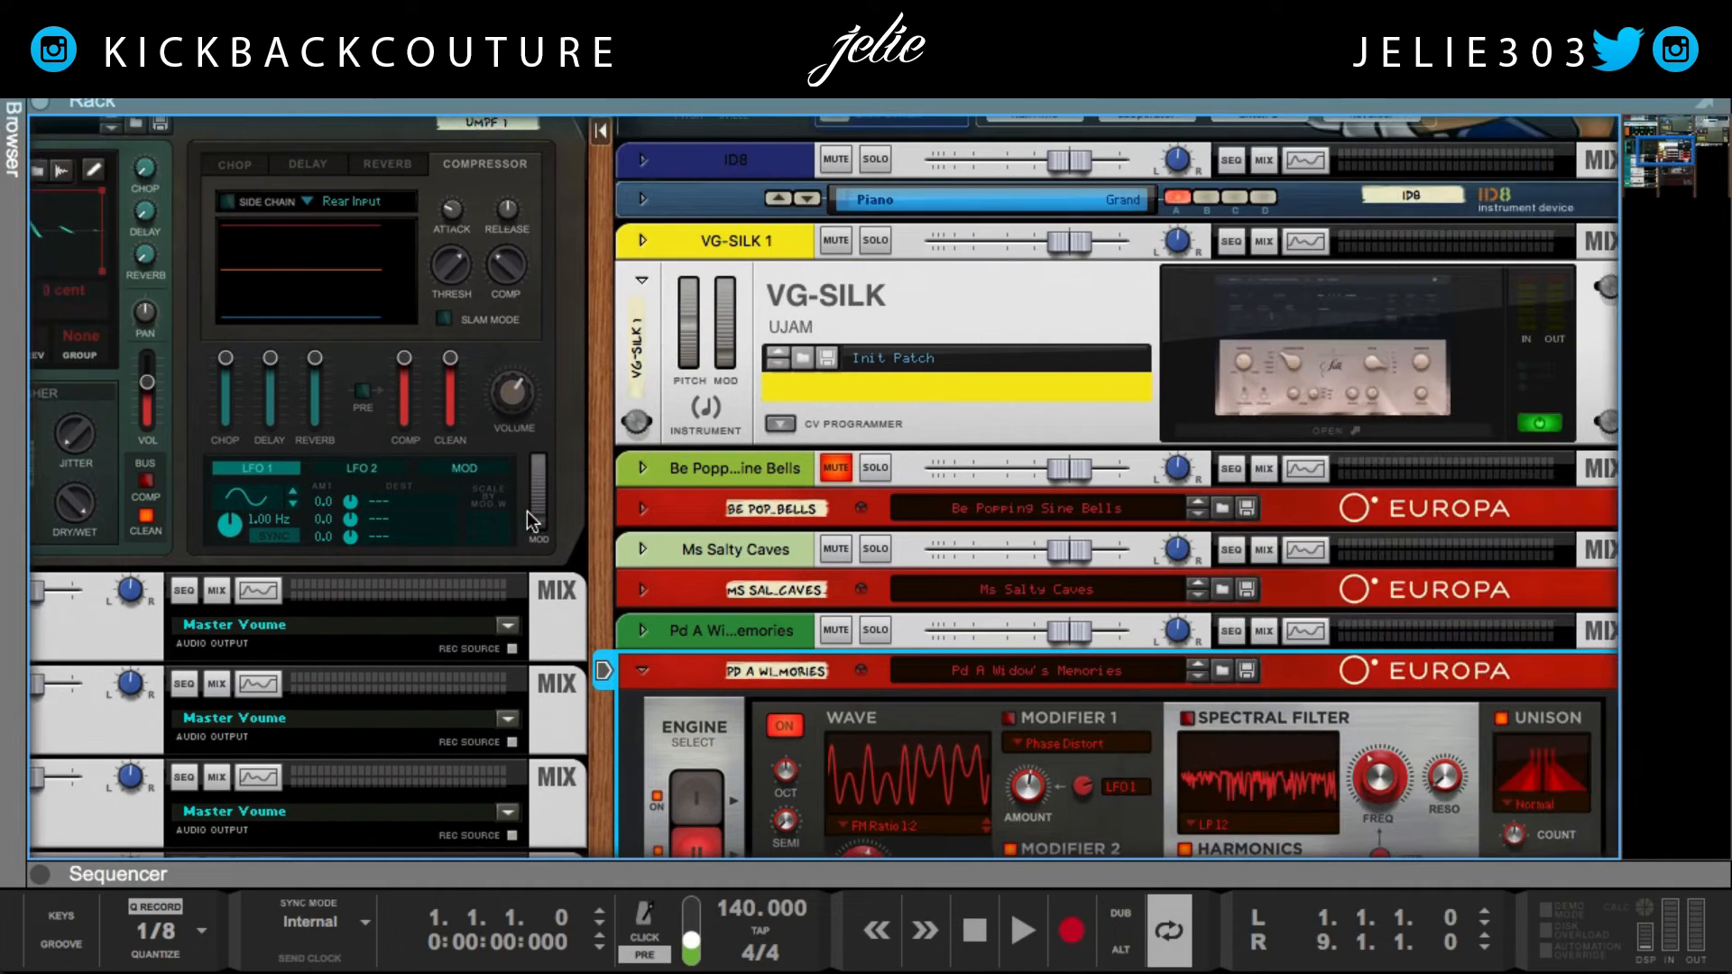
pyautogui.hscroll(-5, 526, 510)
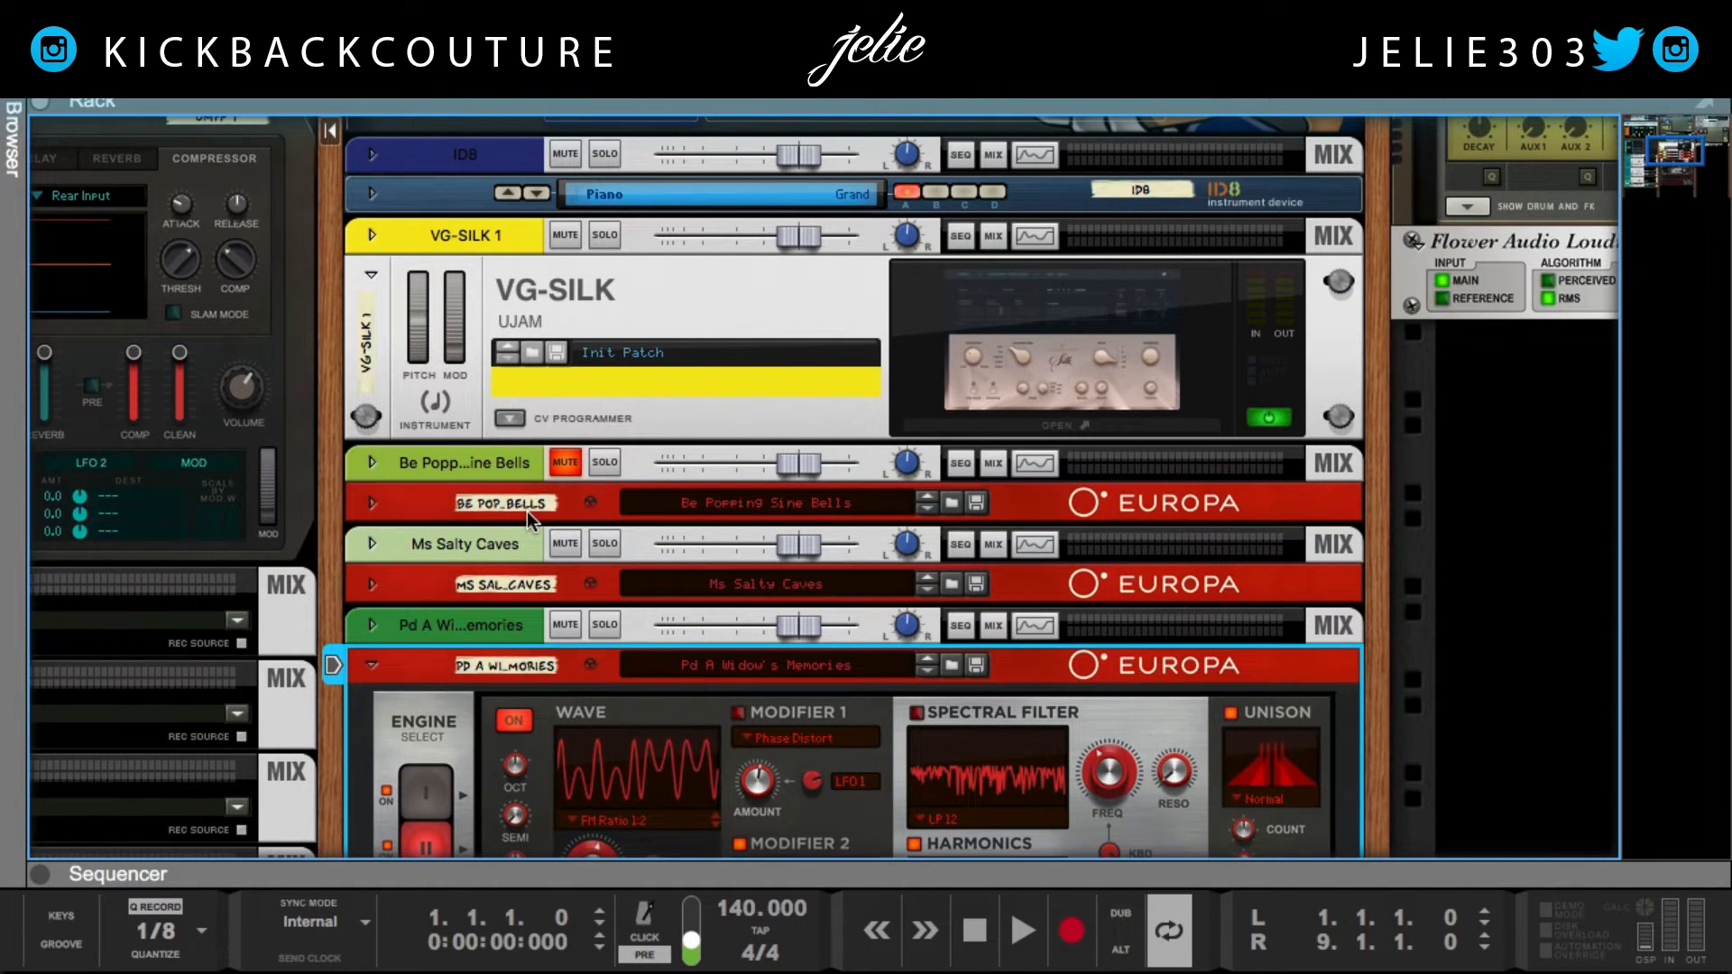
# Examine the Pd A Widow's Memories Europa's engine, filter, envelope, modulation and delay settings.
pyautogui.scroll(-3, 527, 511)
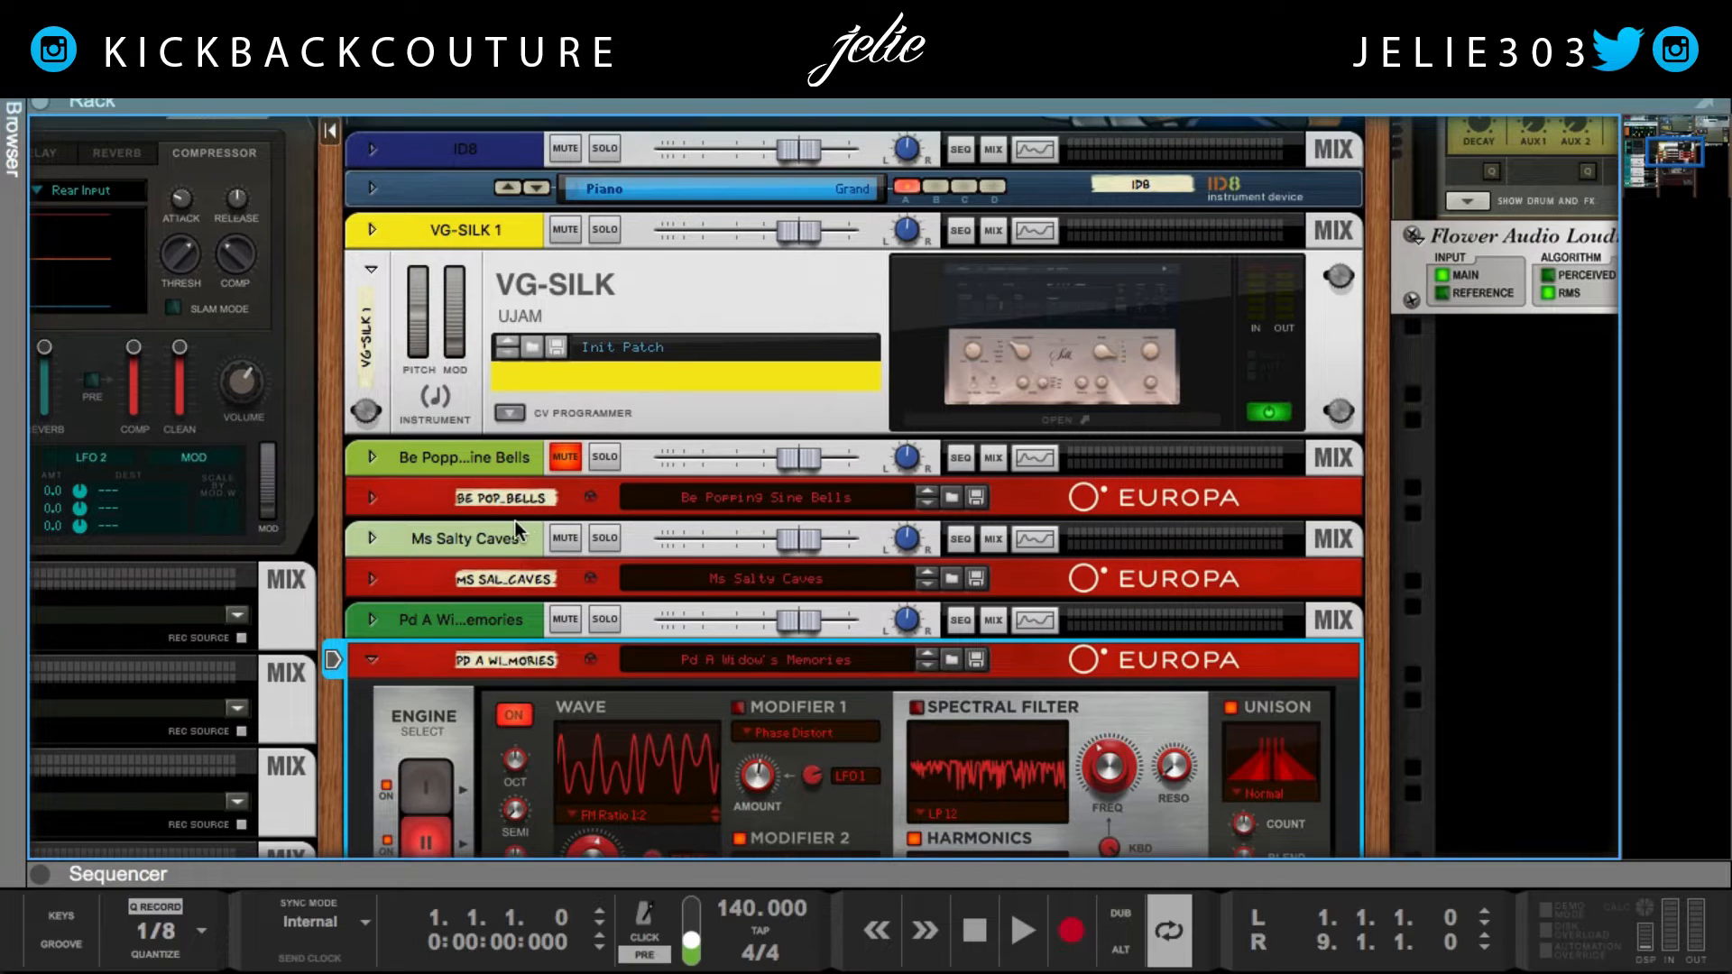
pyautogui.scroll(-9, 424, 516)
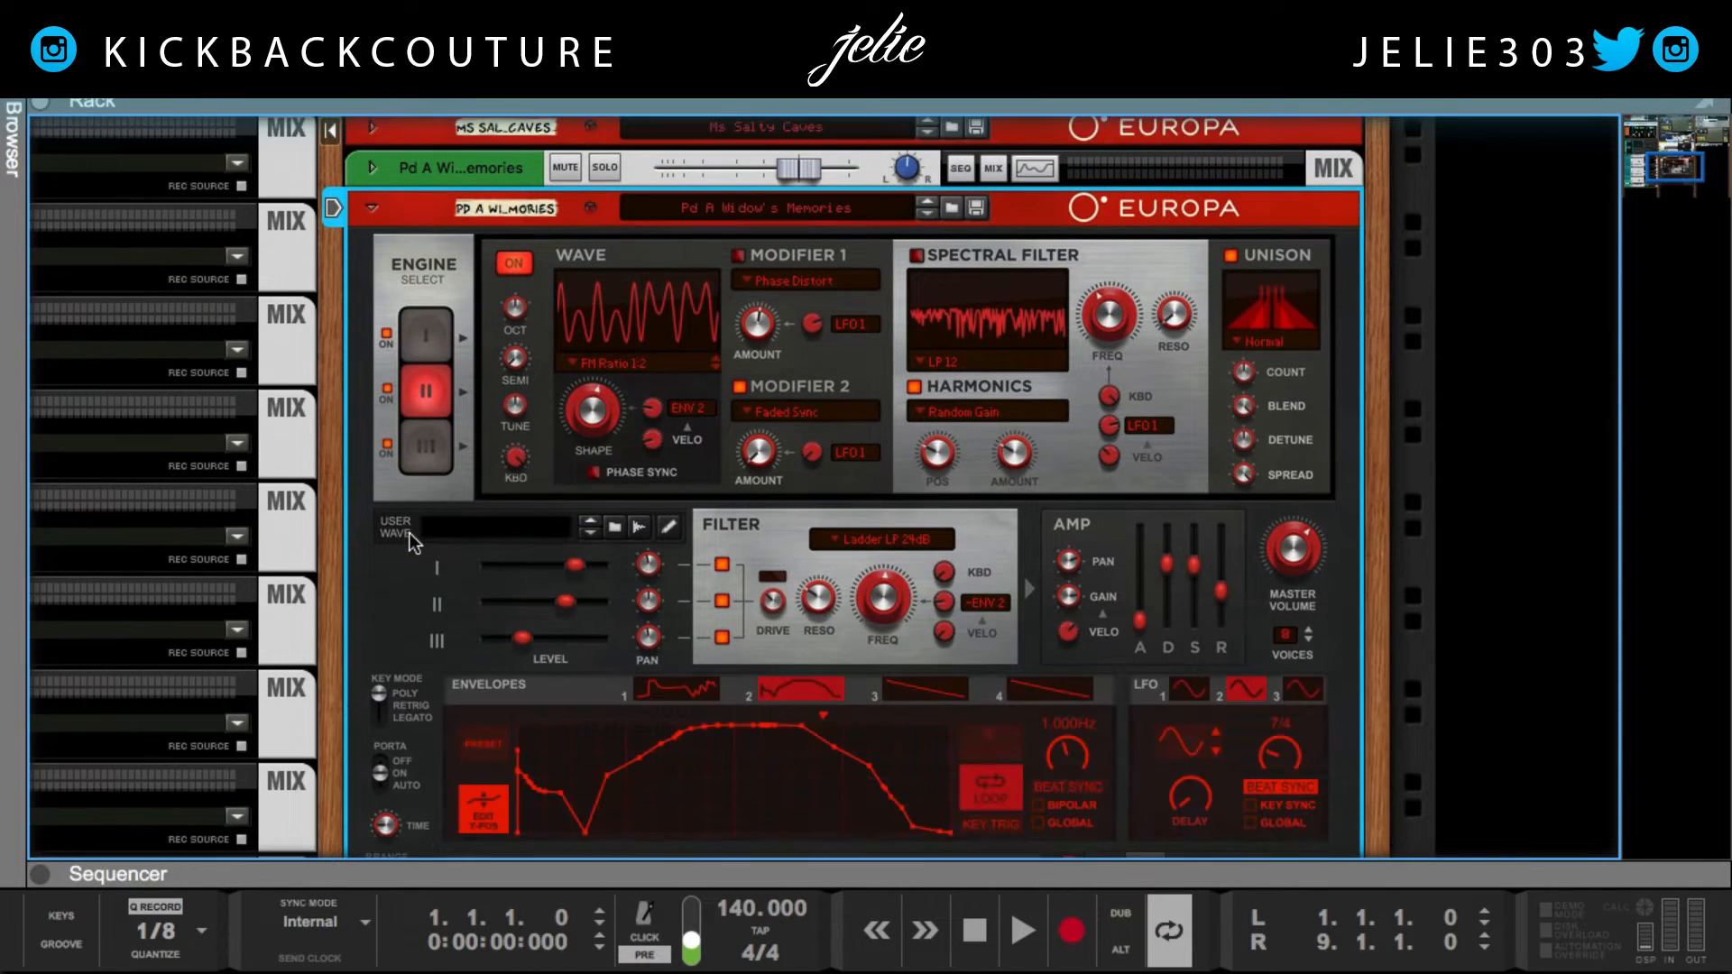
pyautogui.scroll(-7, 385, 533)
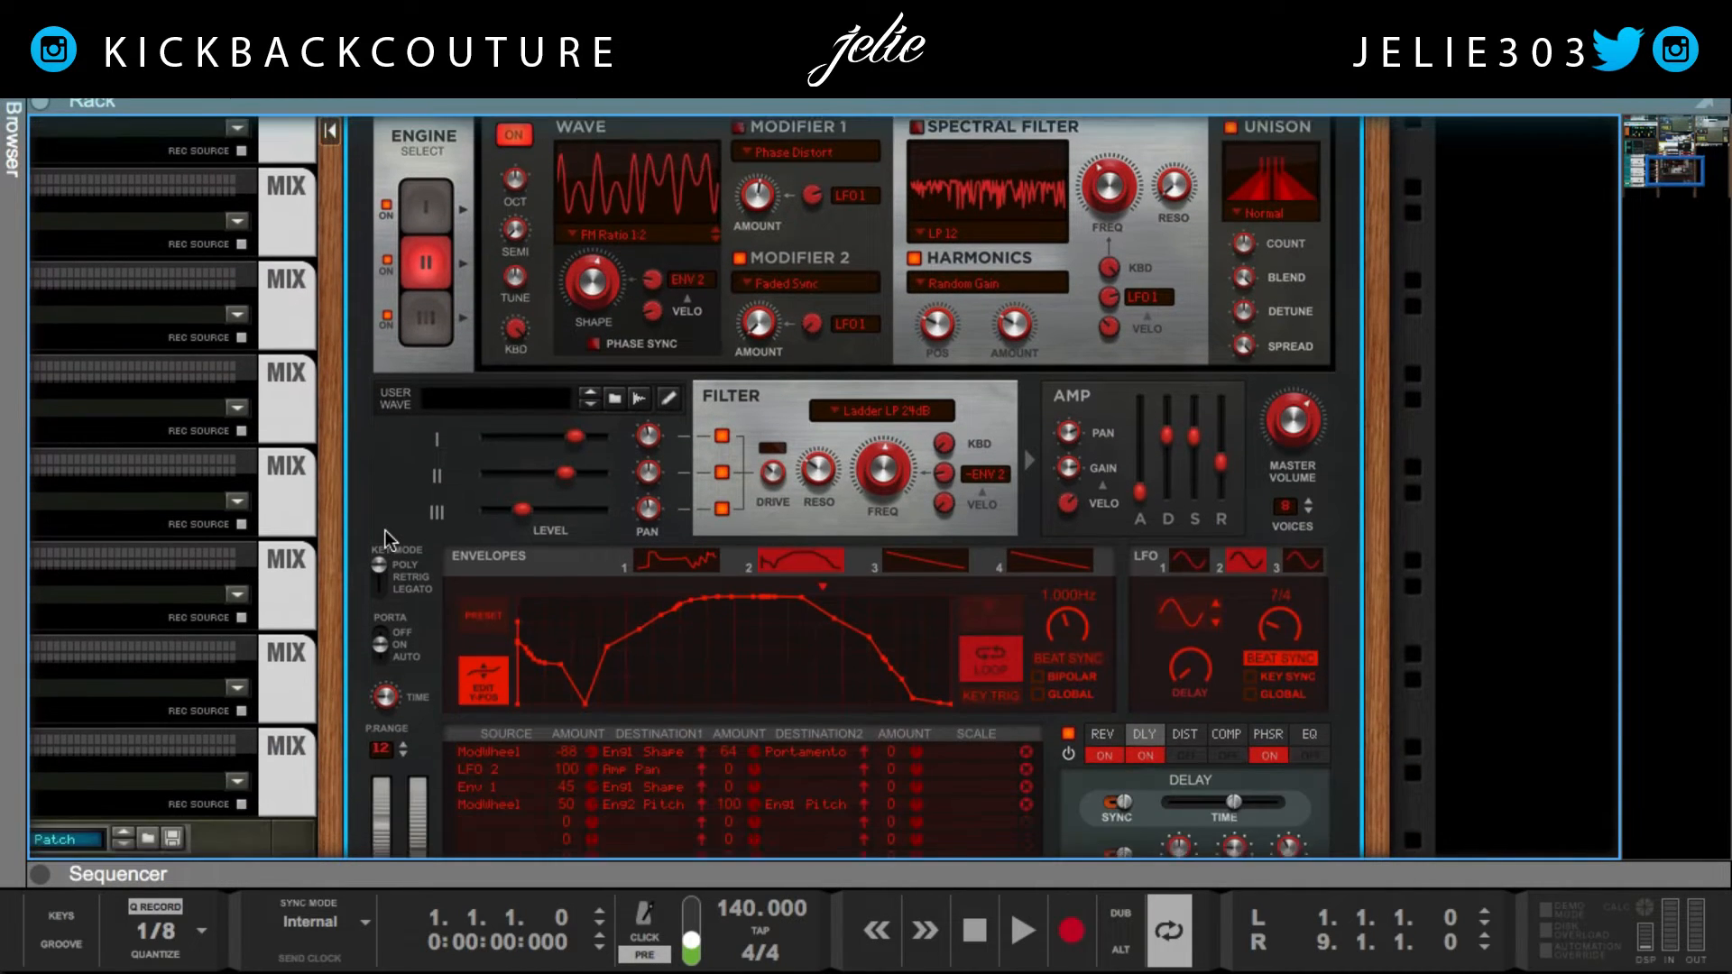
pyautogui.scroll(-6, 382, 578)
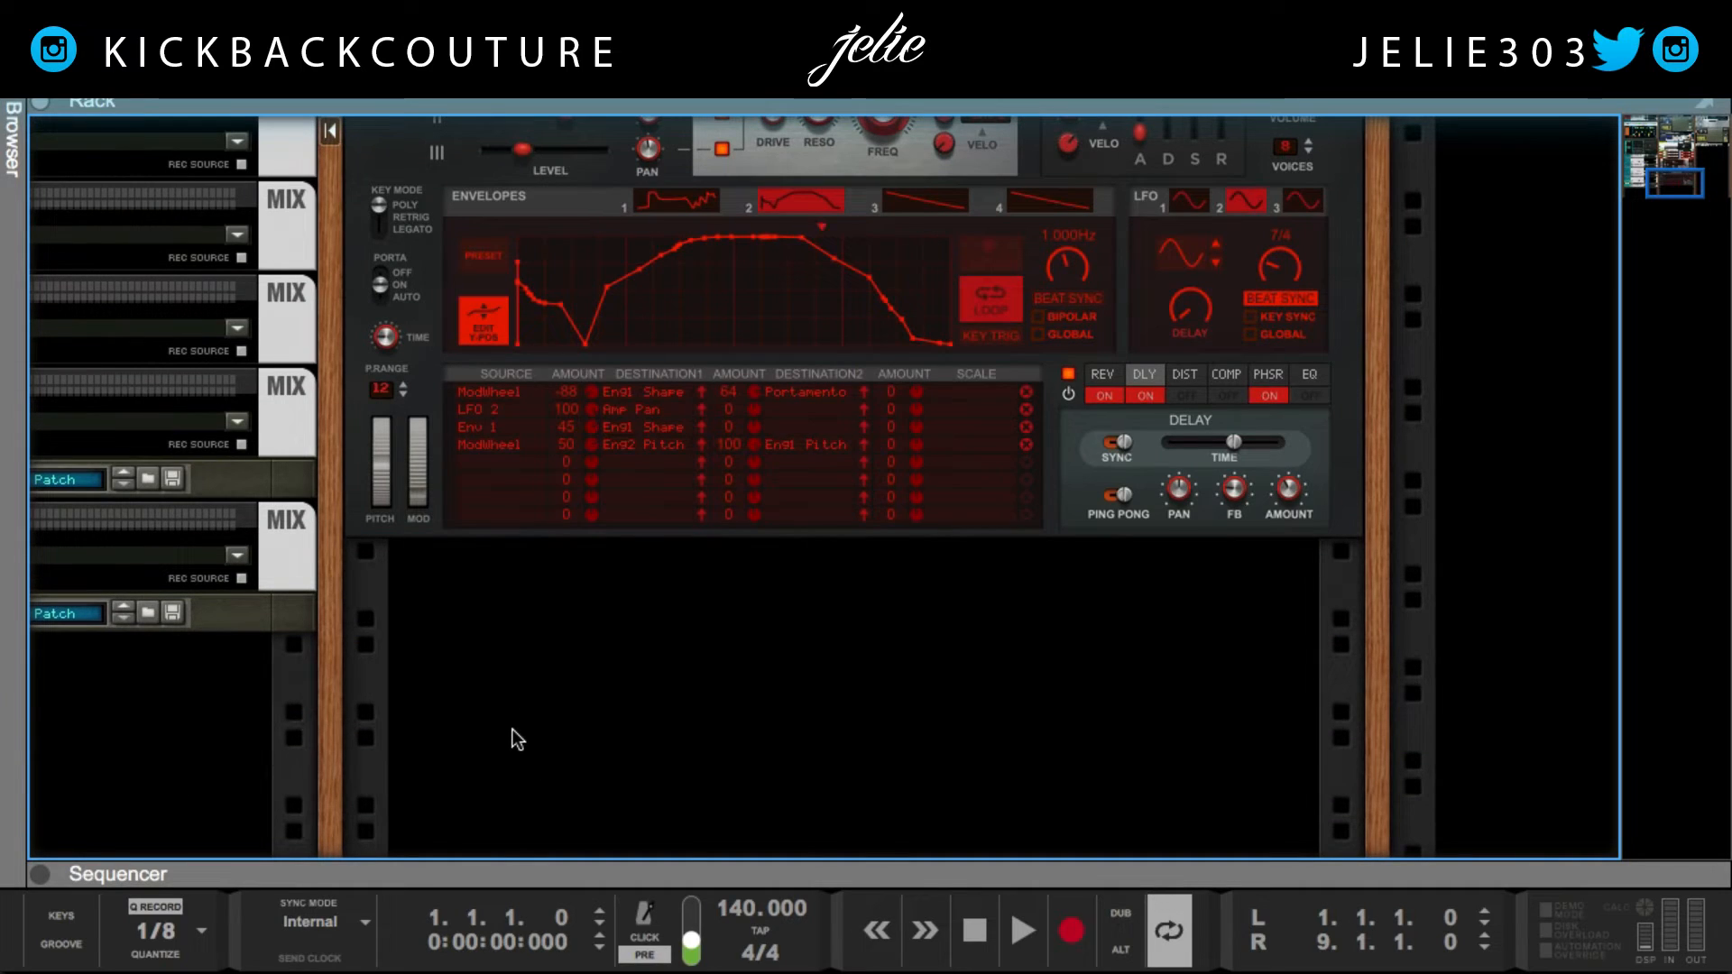
pyautogui.scroll(7, 494, 711)
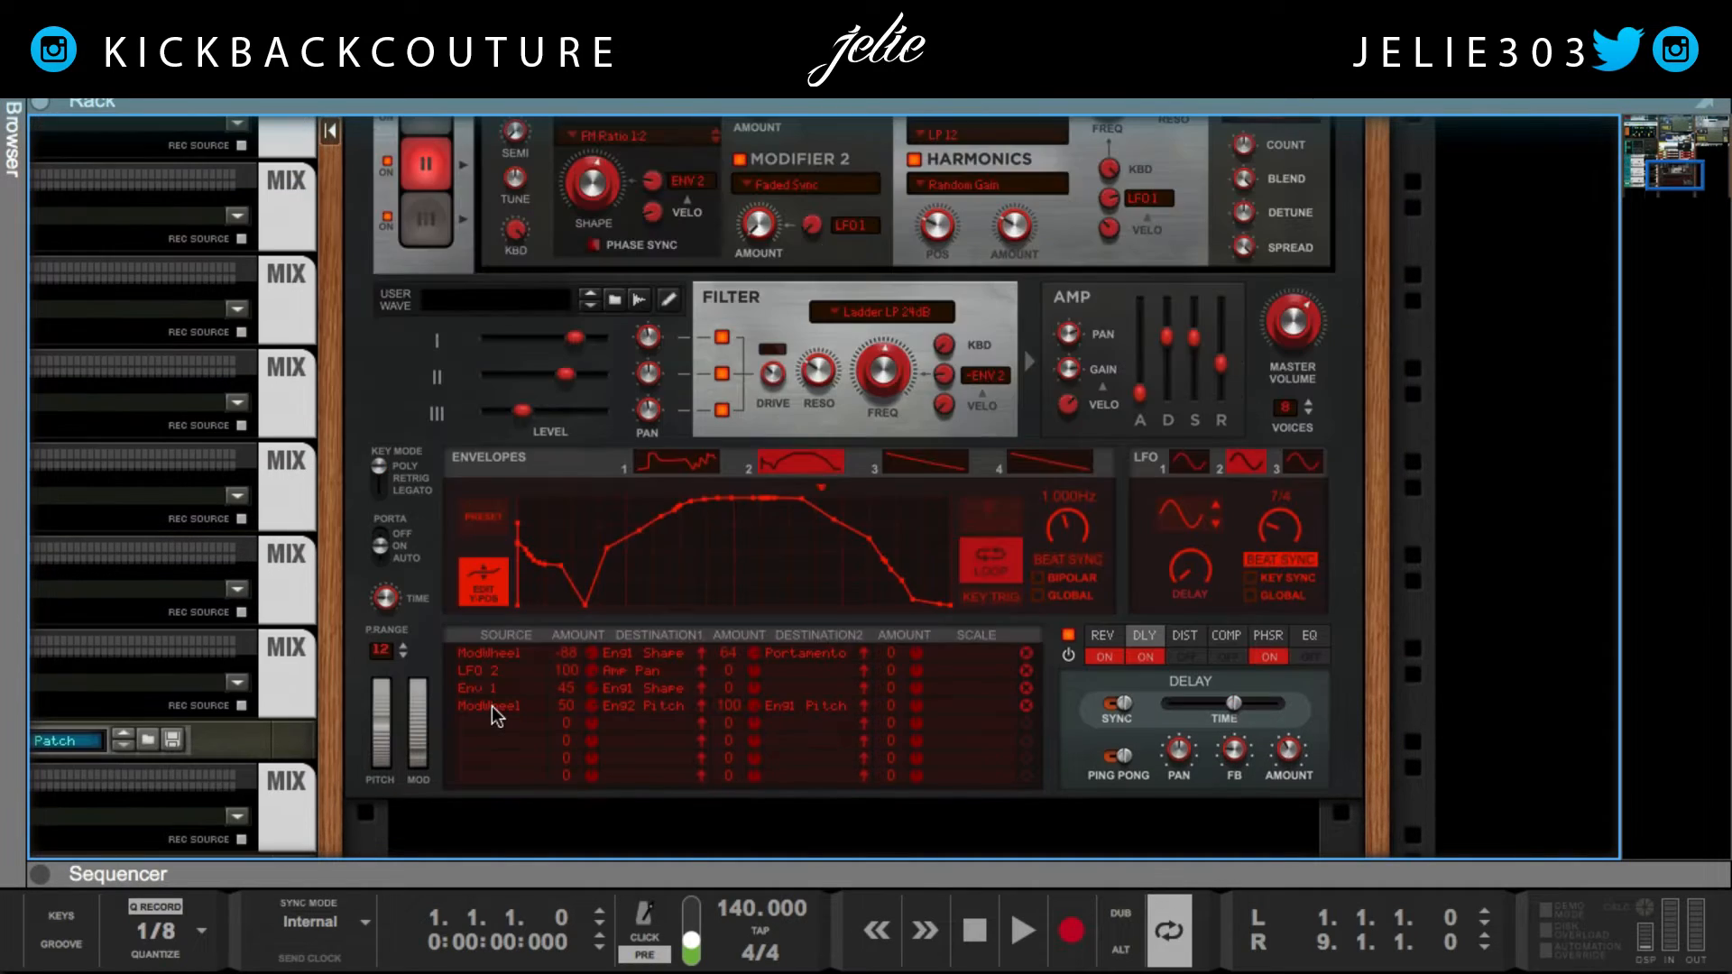
pyautogui.scroll(1, 491, 711)
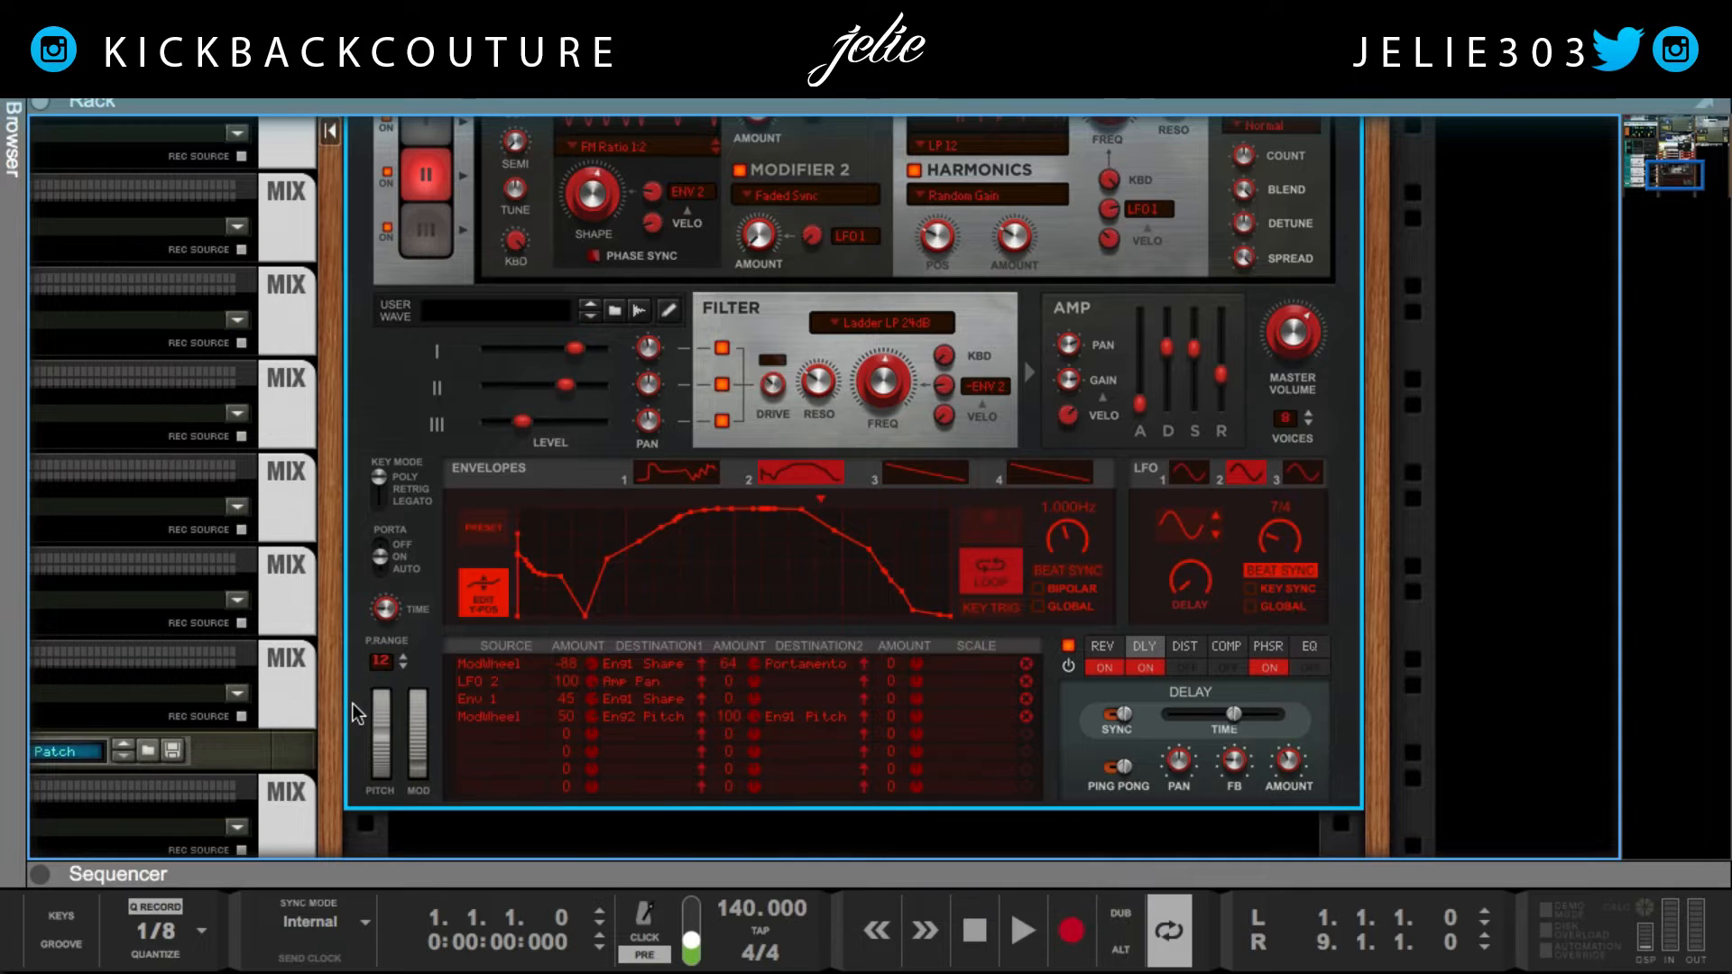
pyautogui.scroll(2, 352, 702)
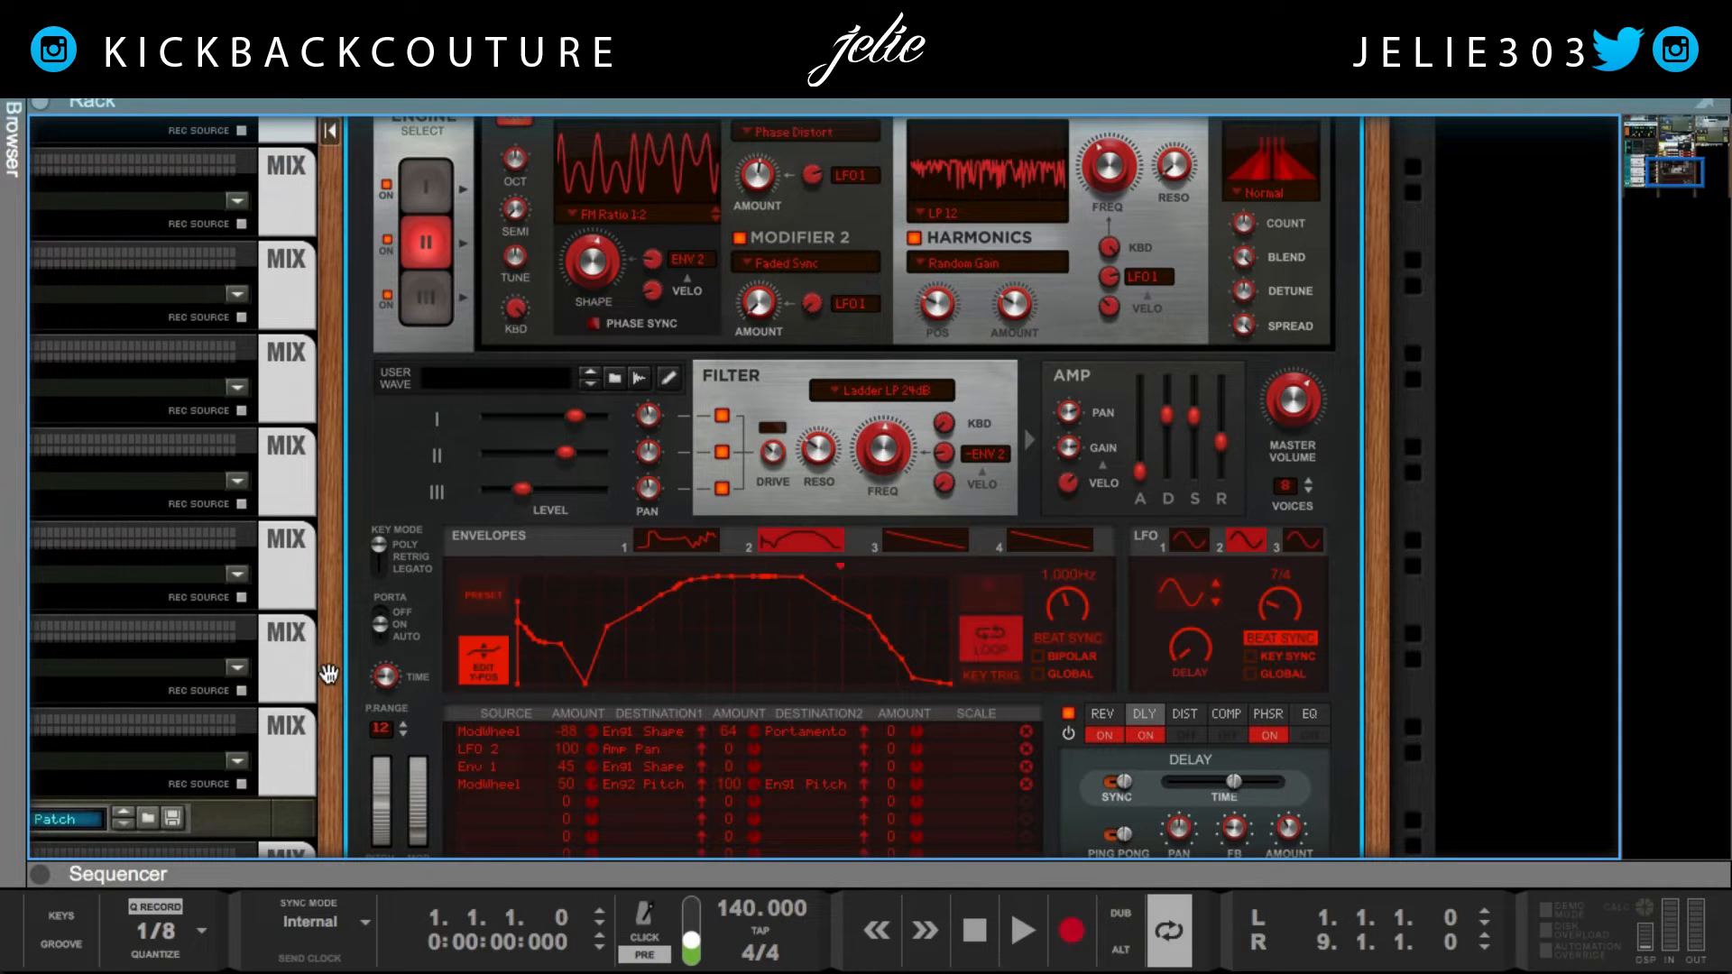
pyautogui.scroll(4, 329, 675)
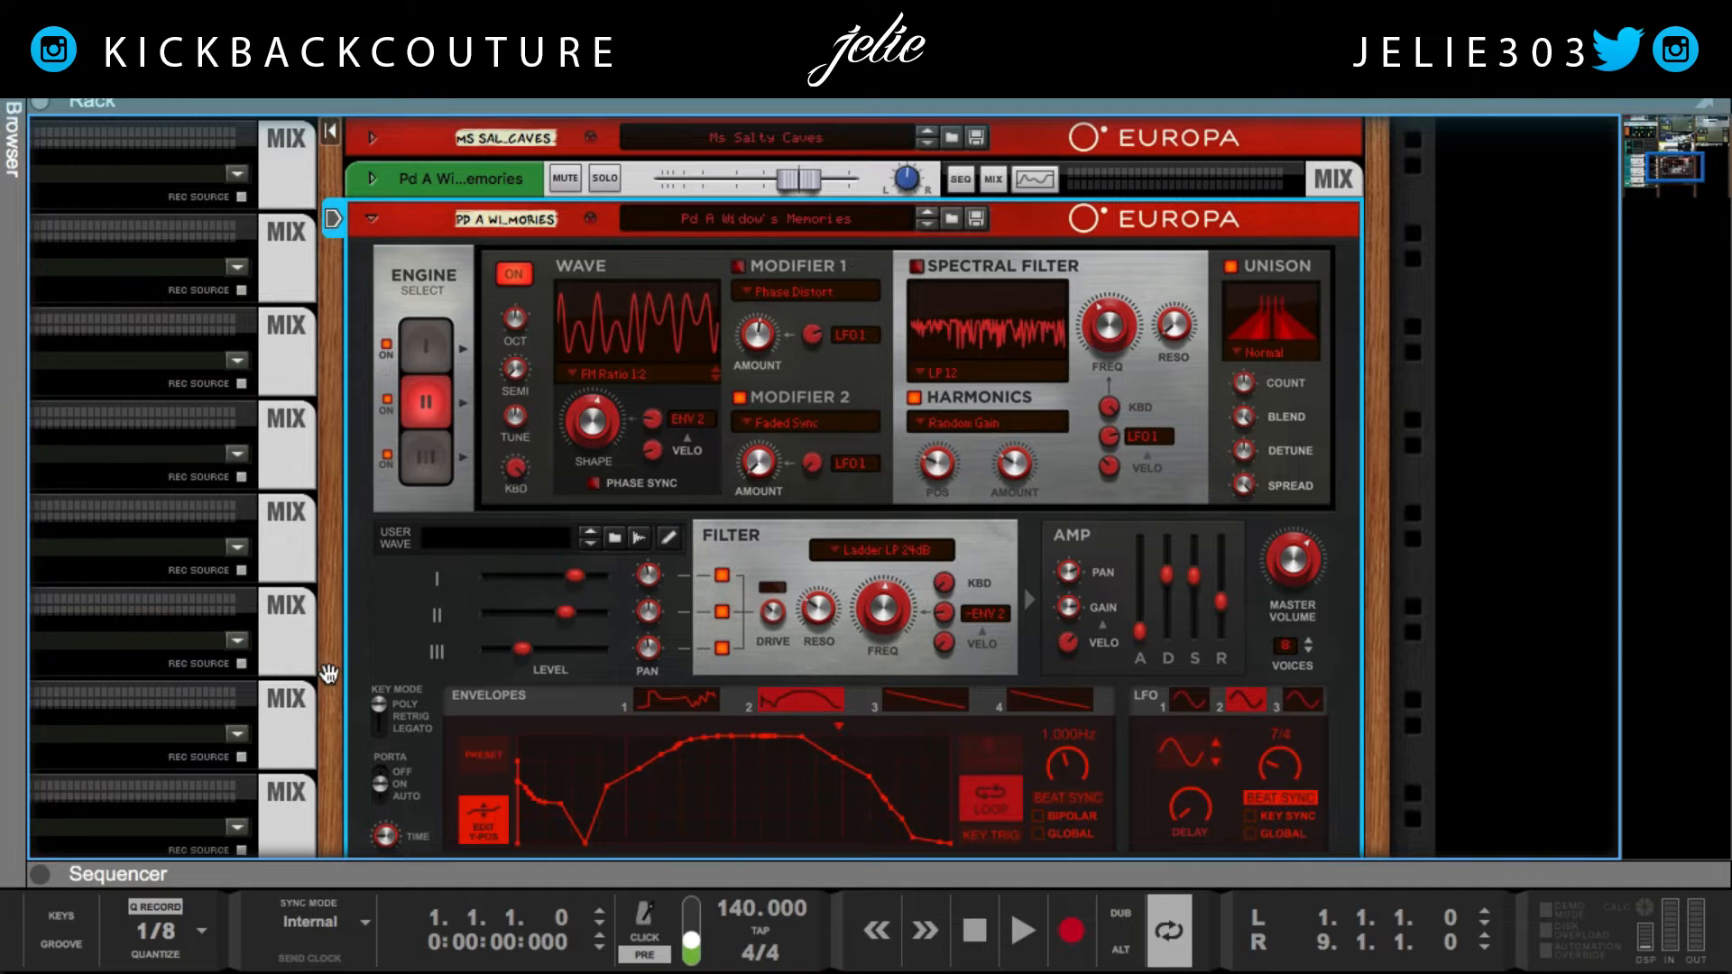
pyautogui.scroll(1, 329, 673)
pyautogui.scroll(1, 328, 665)
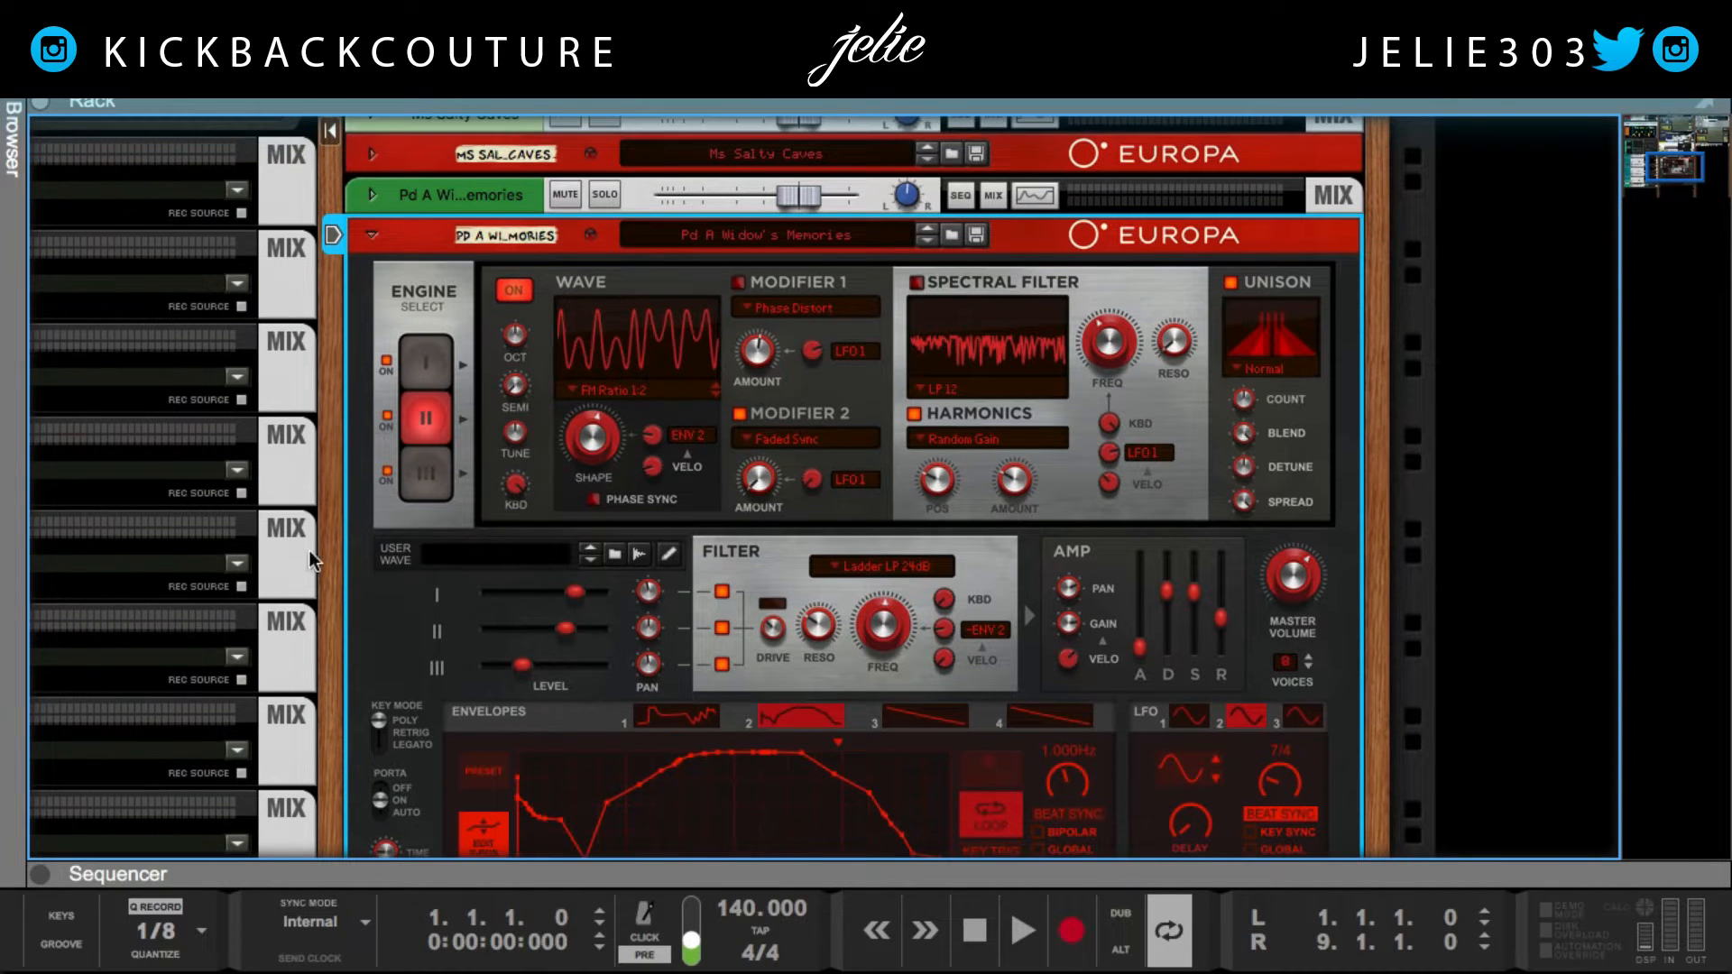
# Set the track color to Dark Blue for all melody devices from the ID8 channel through the Pd A Widow's Memories Europa.
pyautogui.scroll(10, 352, 308)
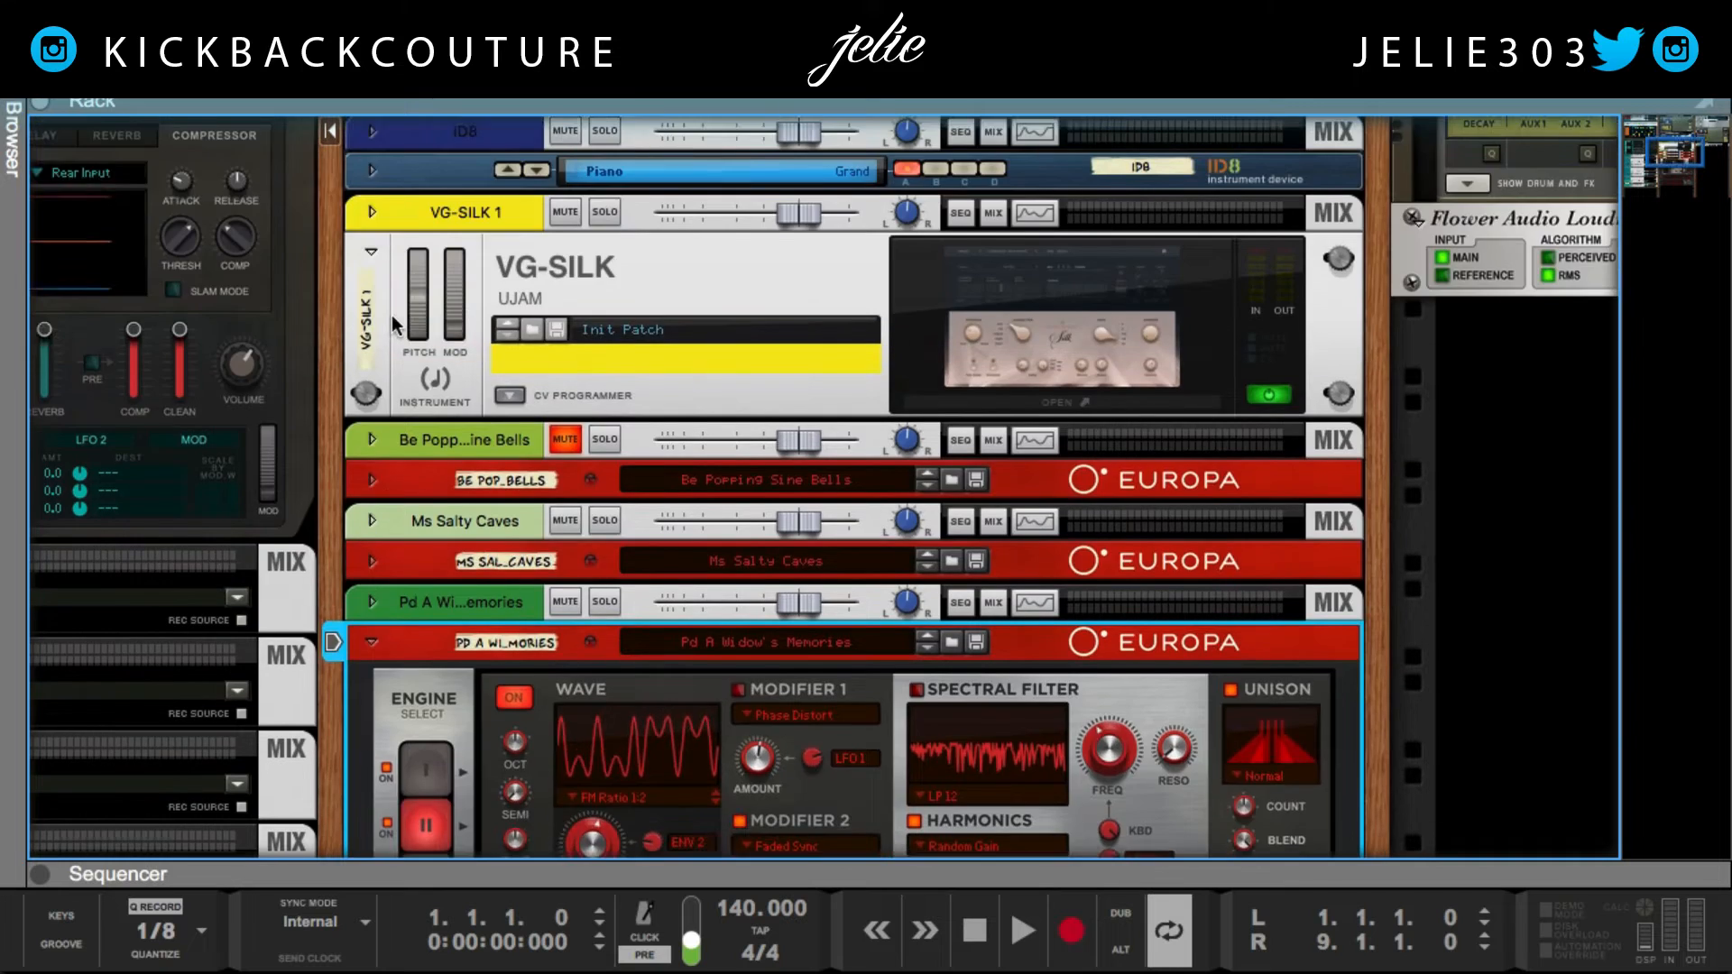
pyautogui.scroll(5, 391, 315)
pyautogui.click(450, 318)
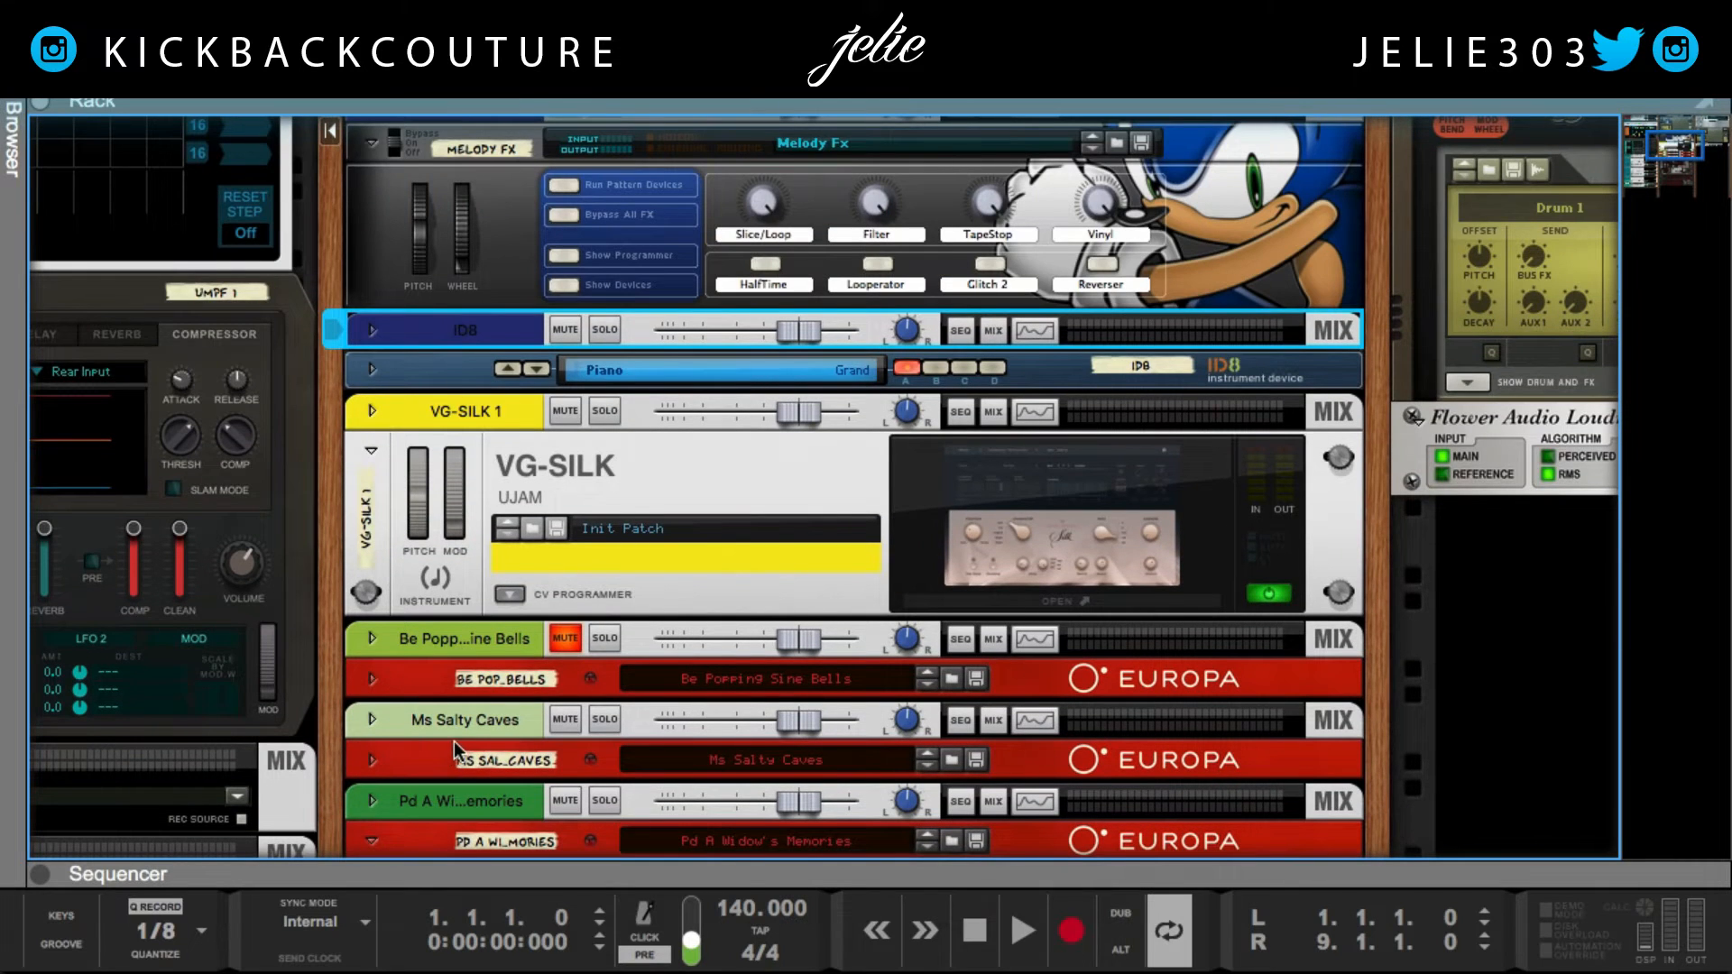
pyautogui.scroll(-2, 454, 744)
pyautogui.scroll(-8, 456, 746)
pyautogui.rightClick(431, 406)
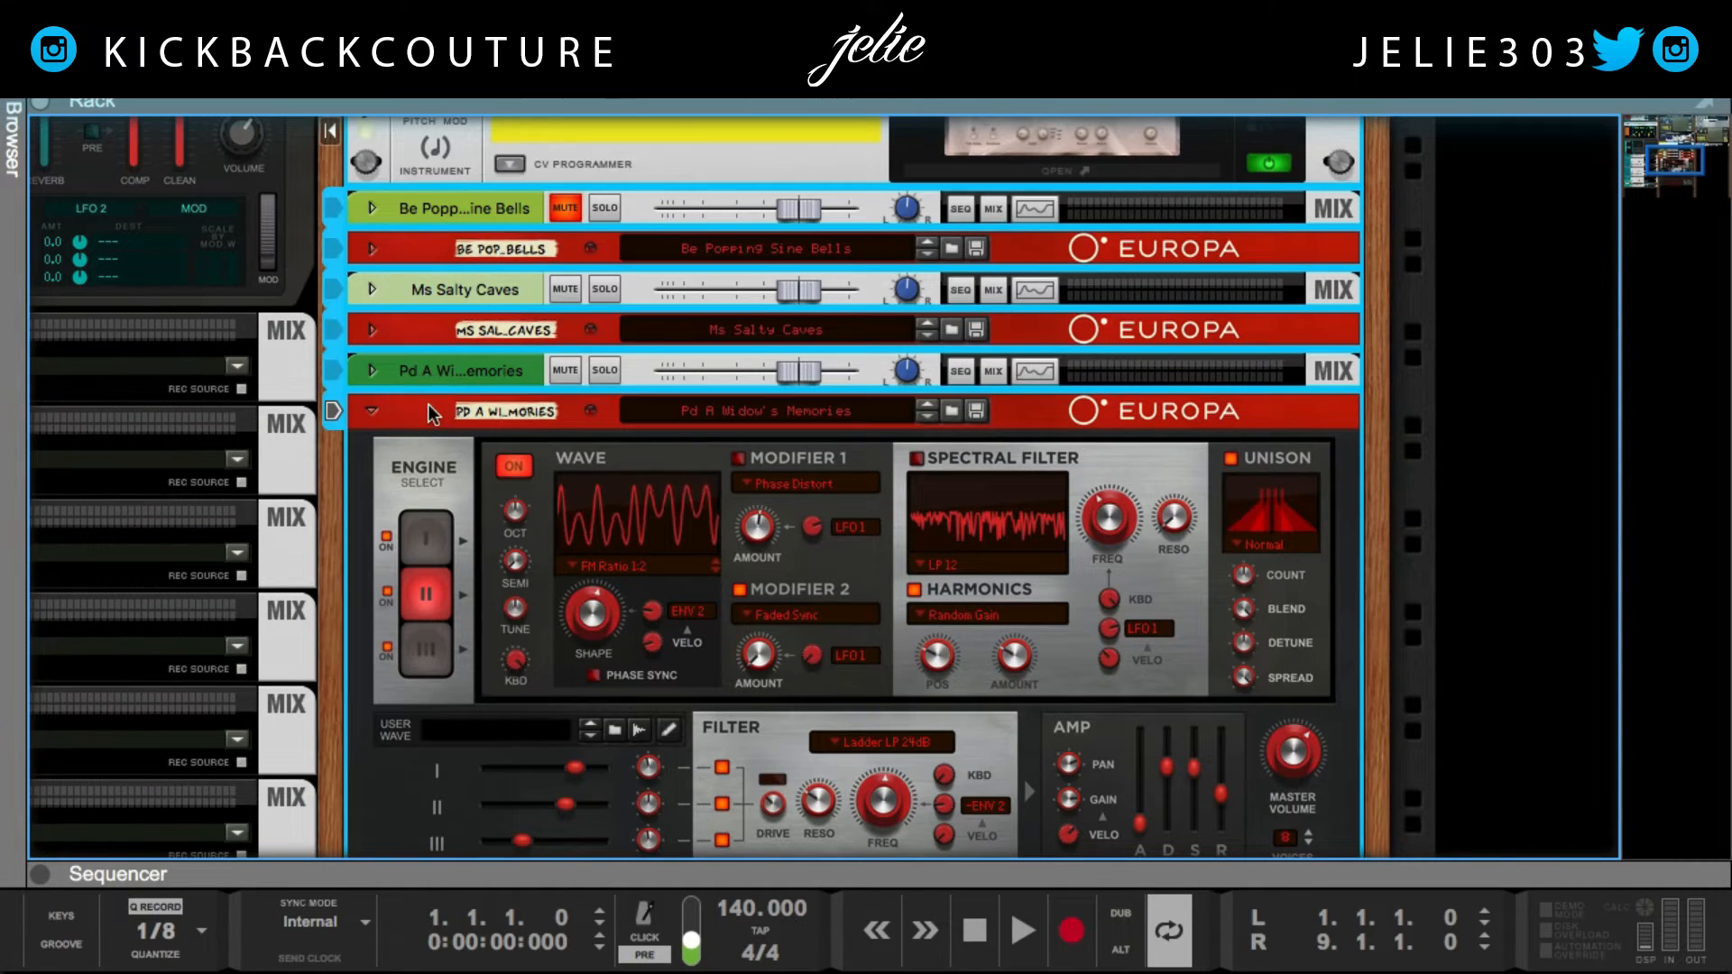
pyautogui.moveTo(624, 831)
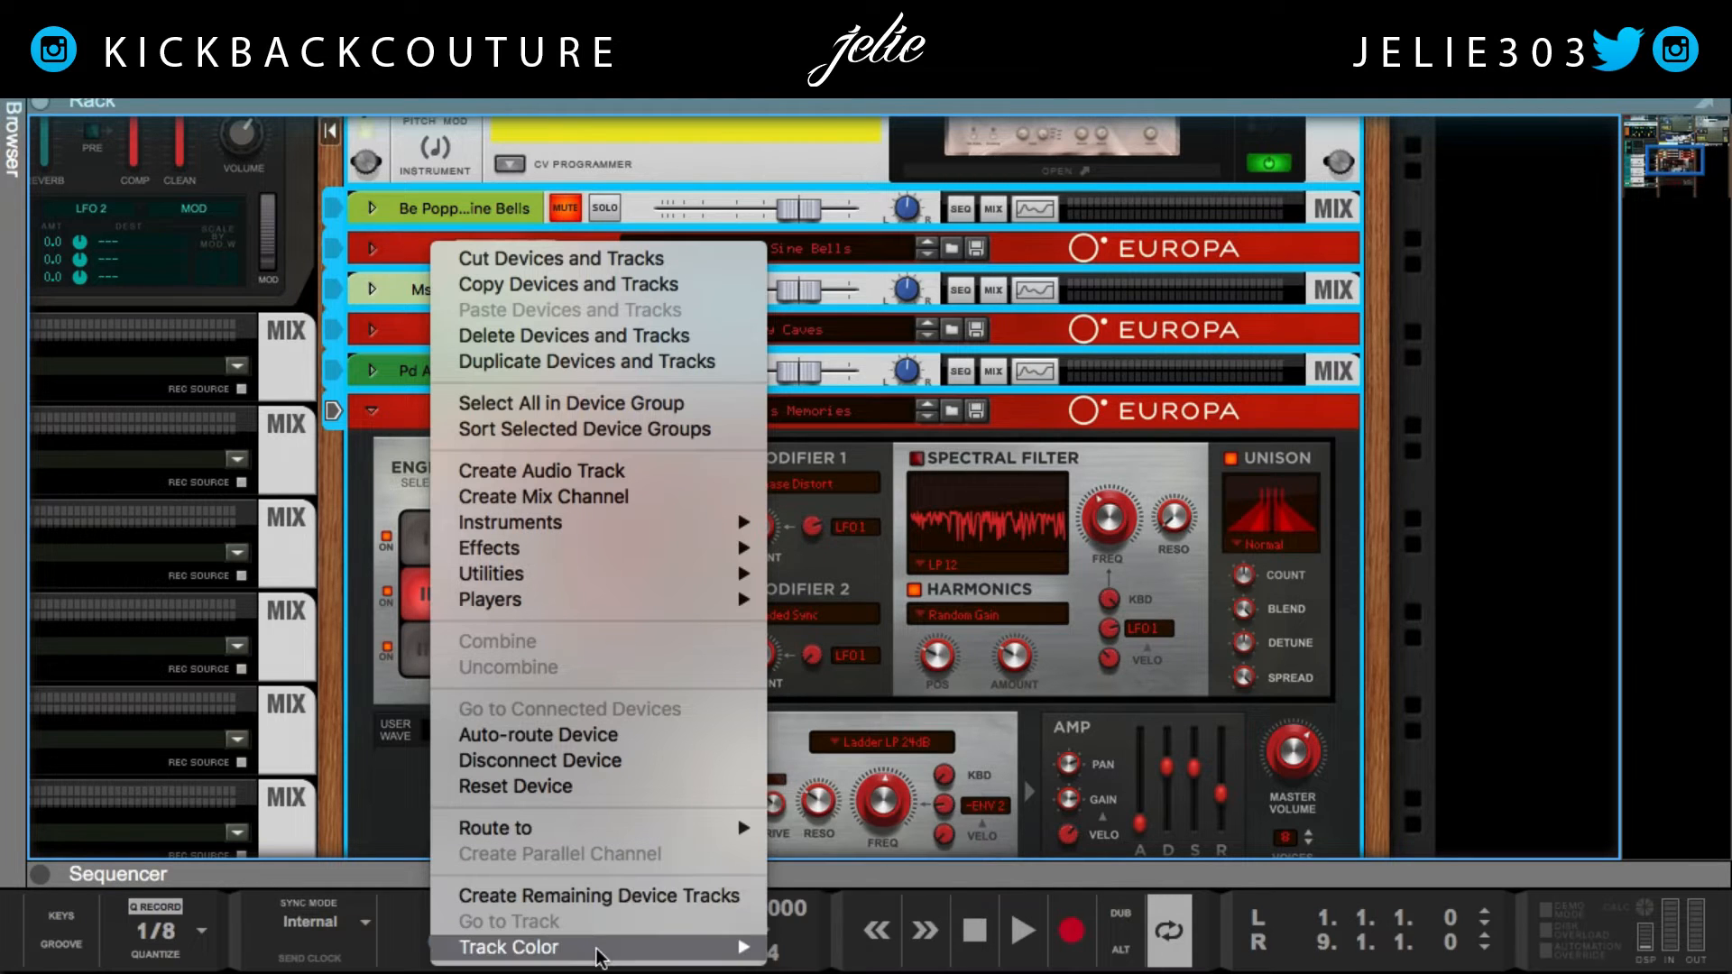
pyautogui.moveTo(600, 947)
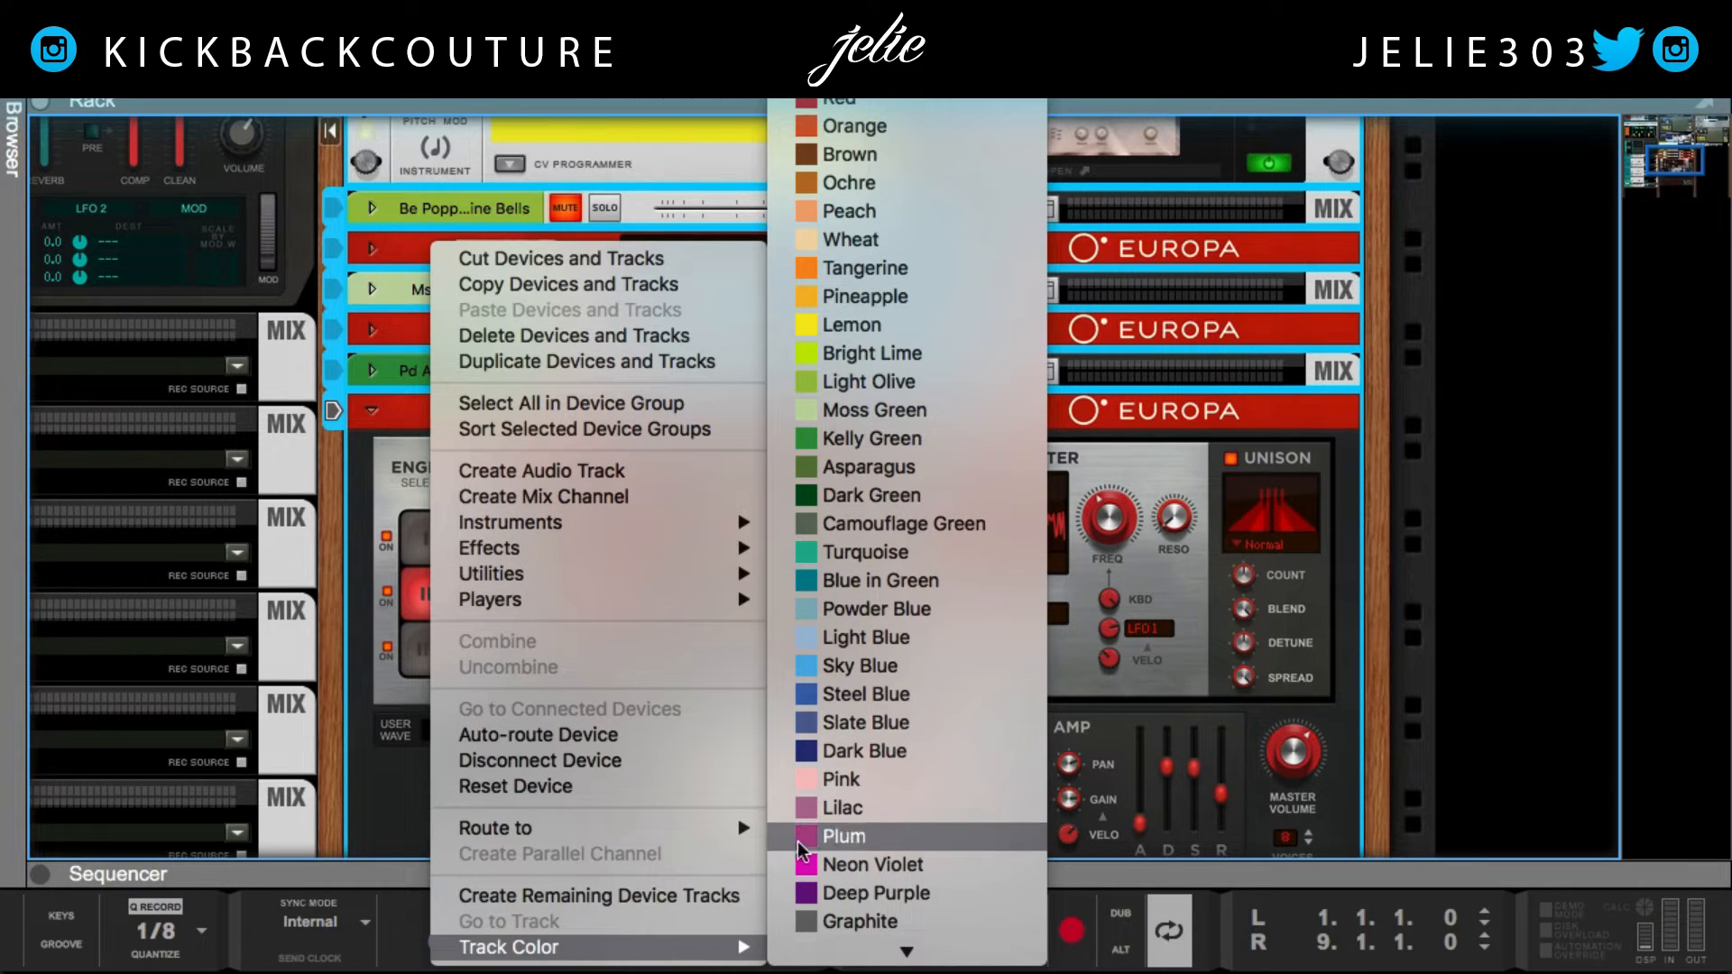
pyautogui.click(848, 750)
# Deselect the melody devices and fold the Pd A Widow's Memories Europa in the rack.
pyautogui.scroll(2, 479, 734)
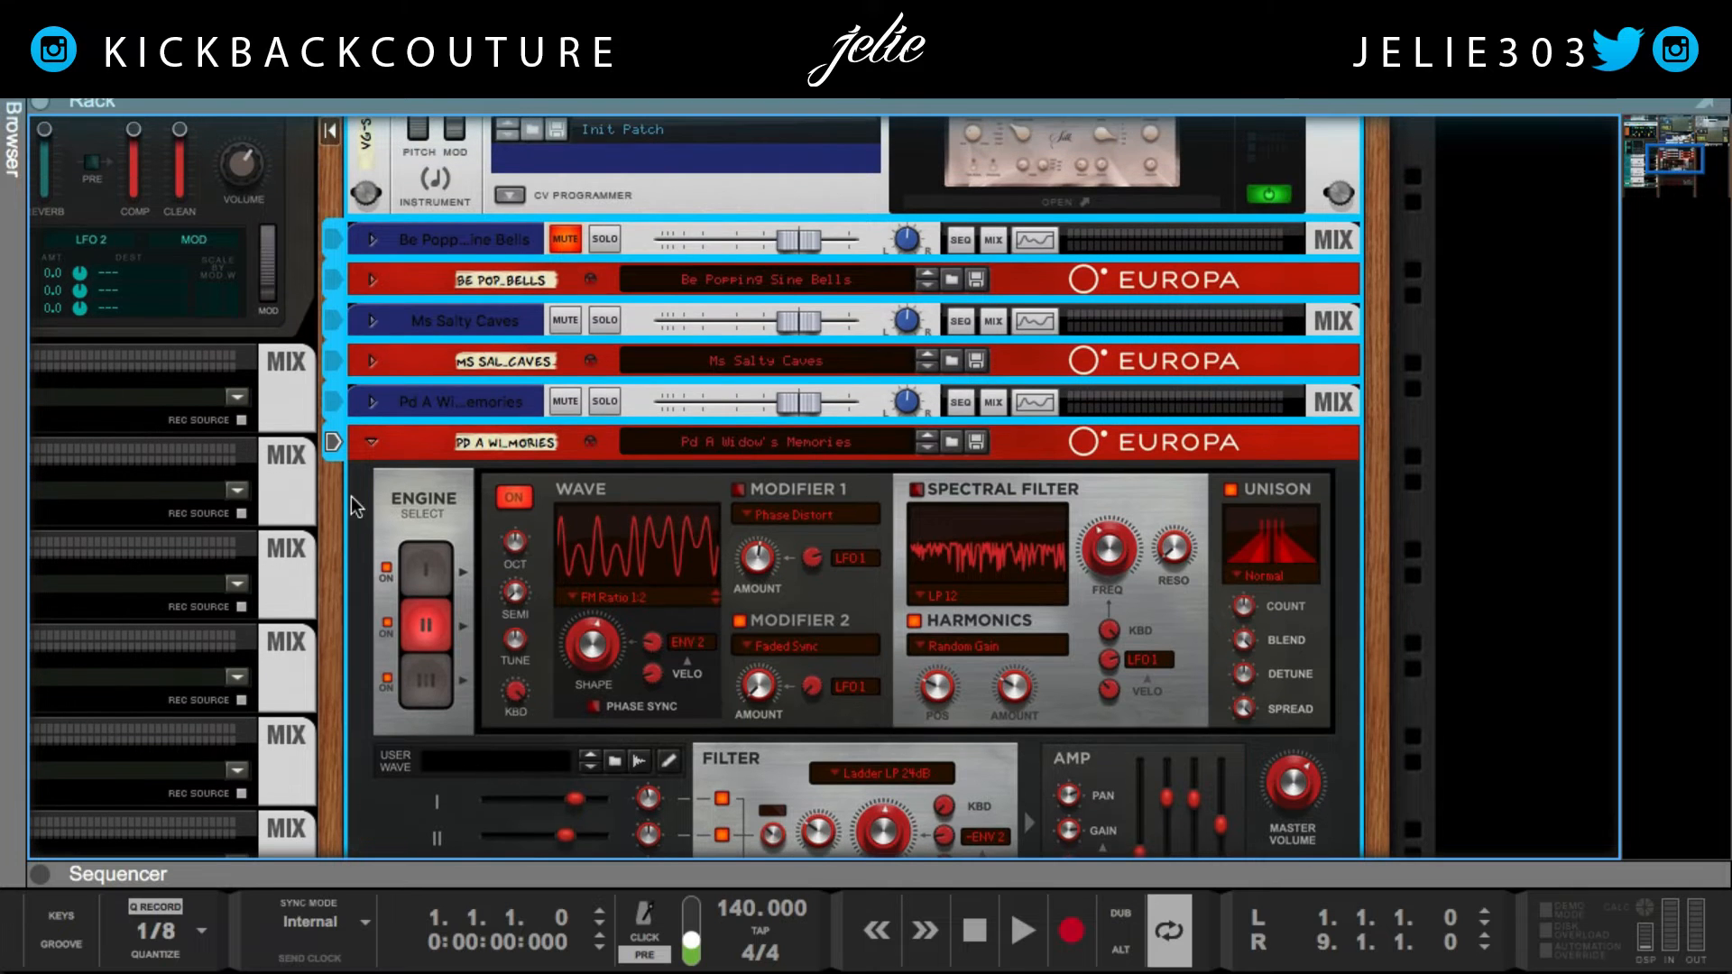
pyautogui.click(361, 474)
pyautogui.click(371, 442)
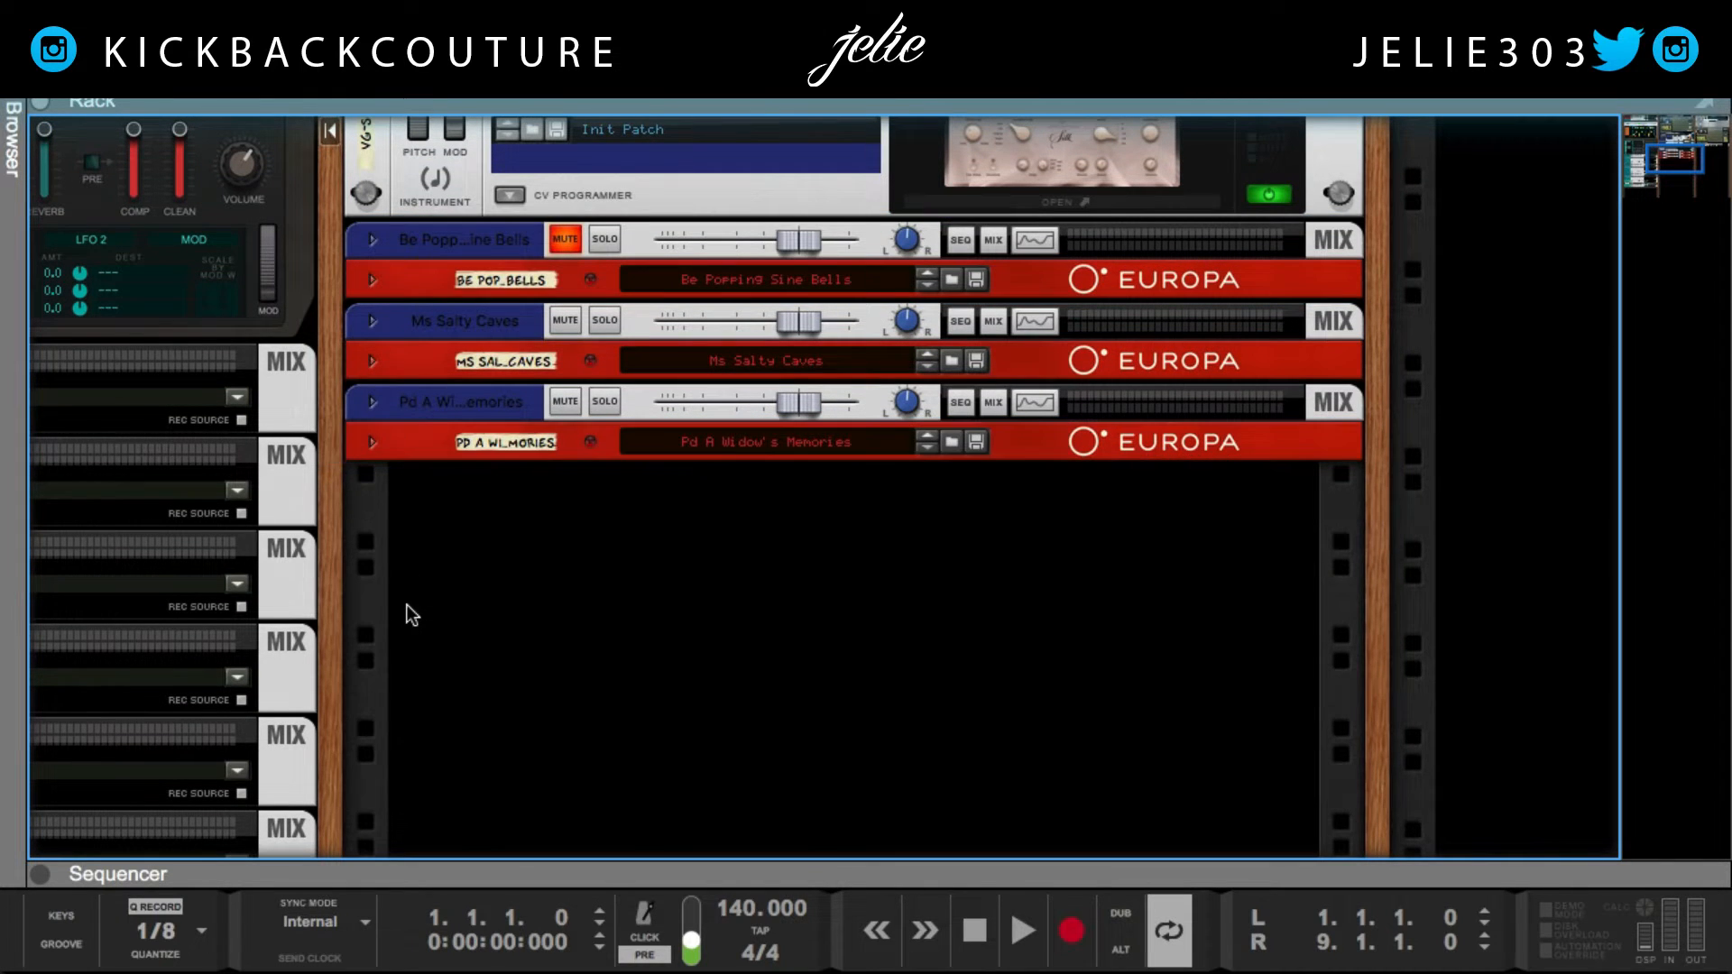
pyautogui.hscroll(-5, 408, 604)
pyautogui.scroll(3, 403, 604)
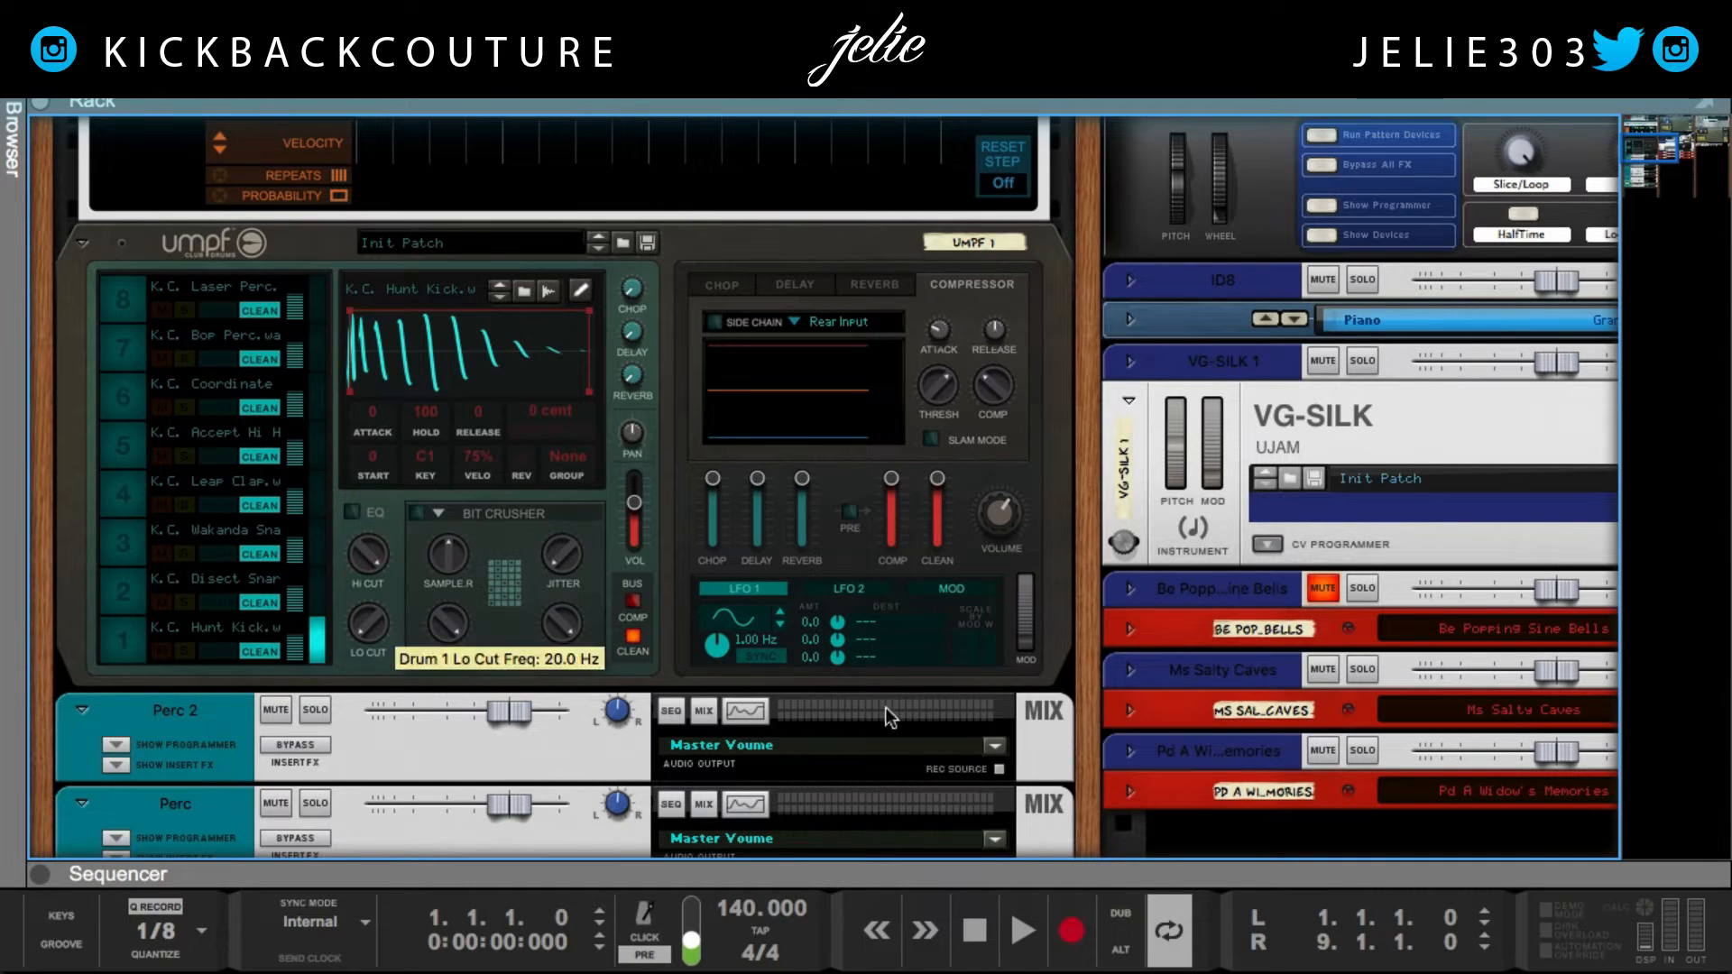
# Audition the Umpf 1 drum sounds from pad 7 down to the kick on pad 1, then back up to the clap.
pyautogui.click(1097, 780)
pyautogui.moveTo(1097, 780); pyautogui.dragTo(1095, 780)
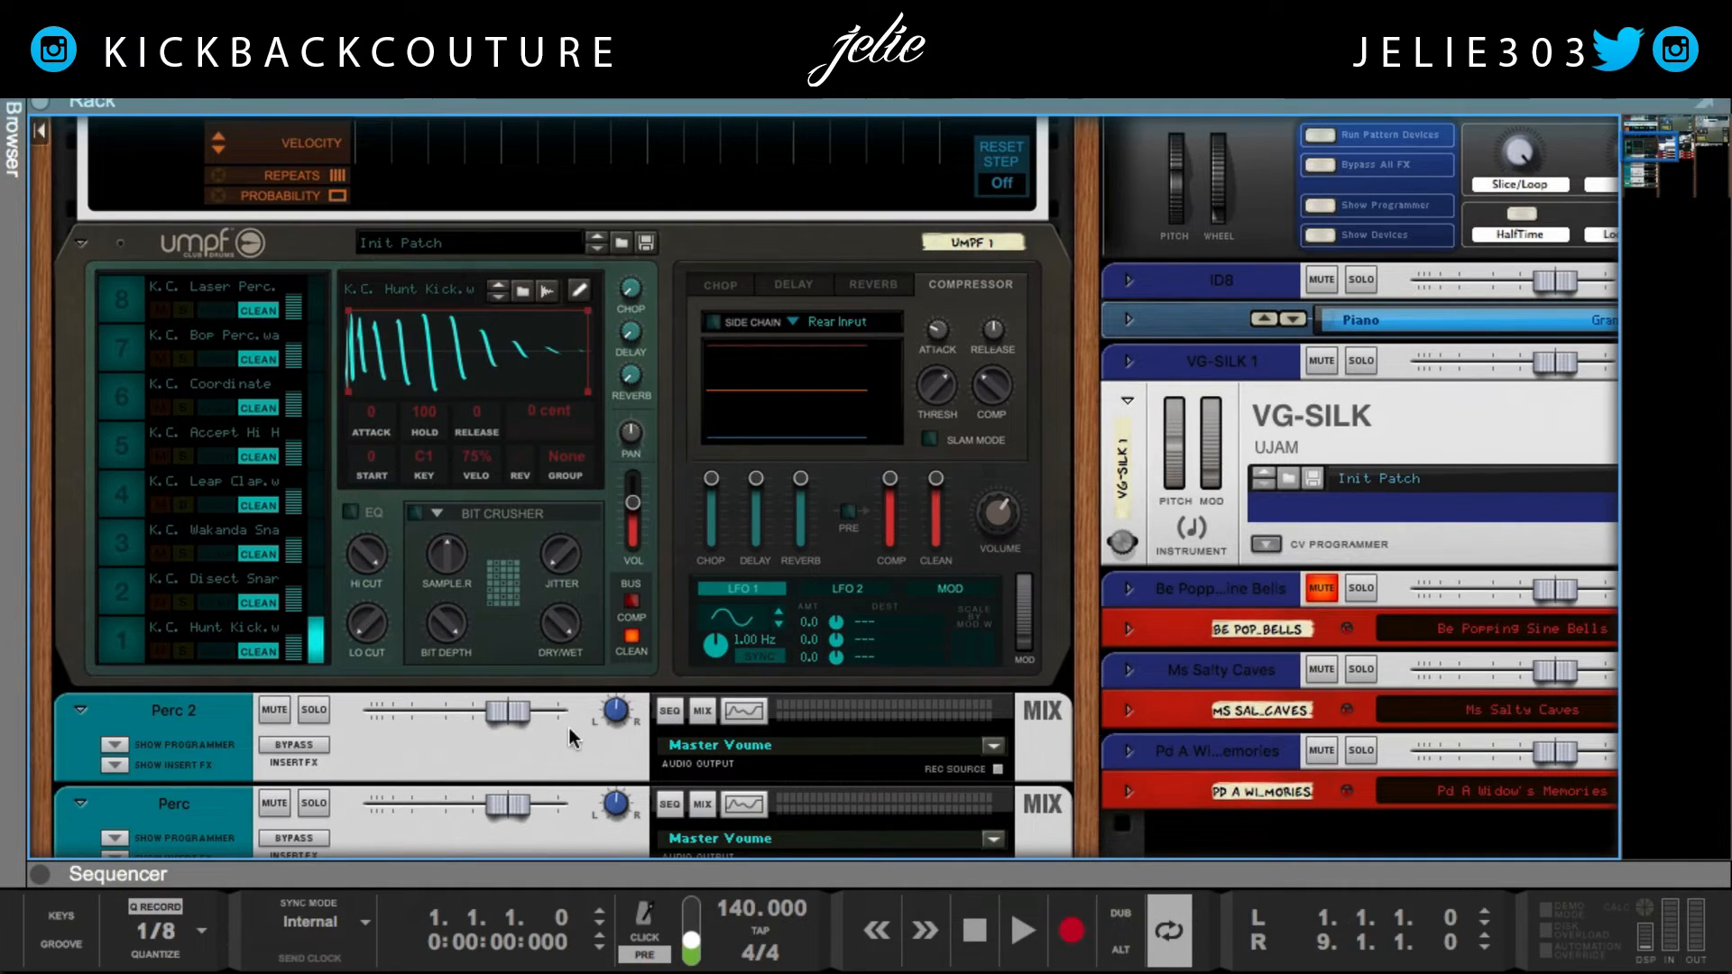
pyautogui.scroll(1, 370, 639)
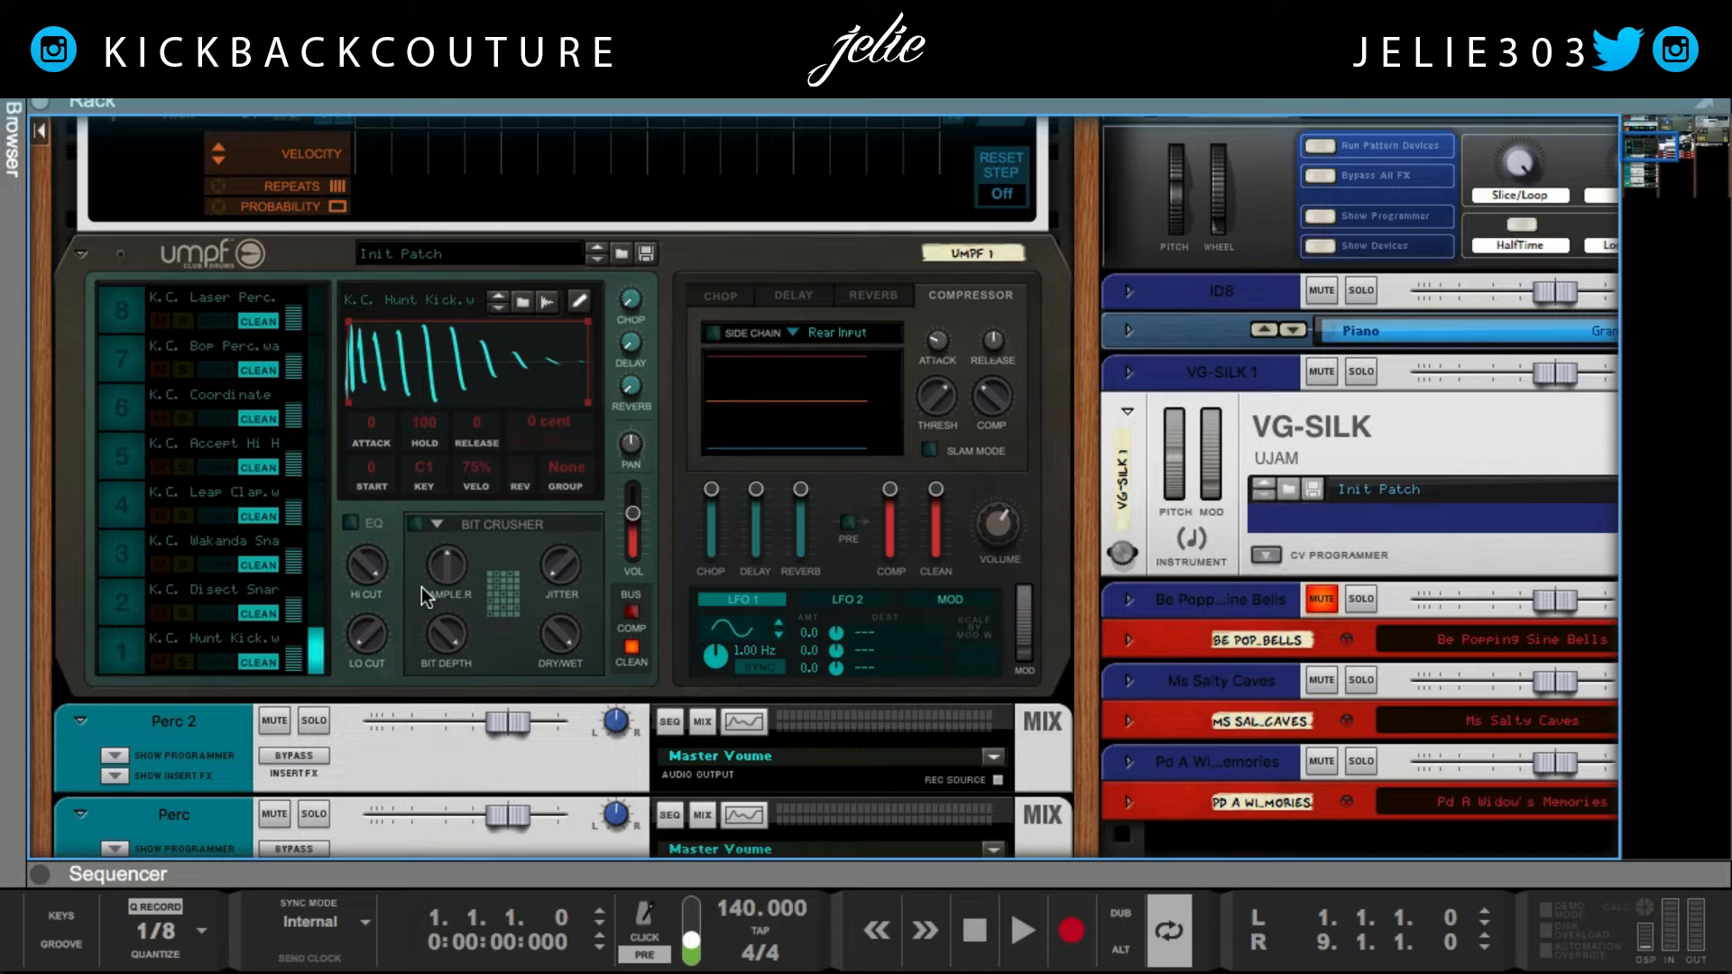
pyautogui.click(121, 359)
pyautogui.click(122, 407)
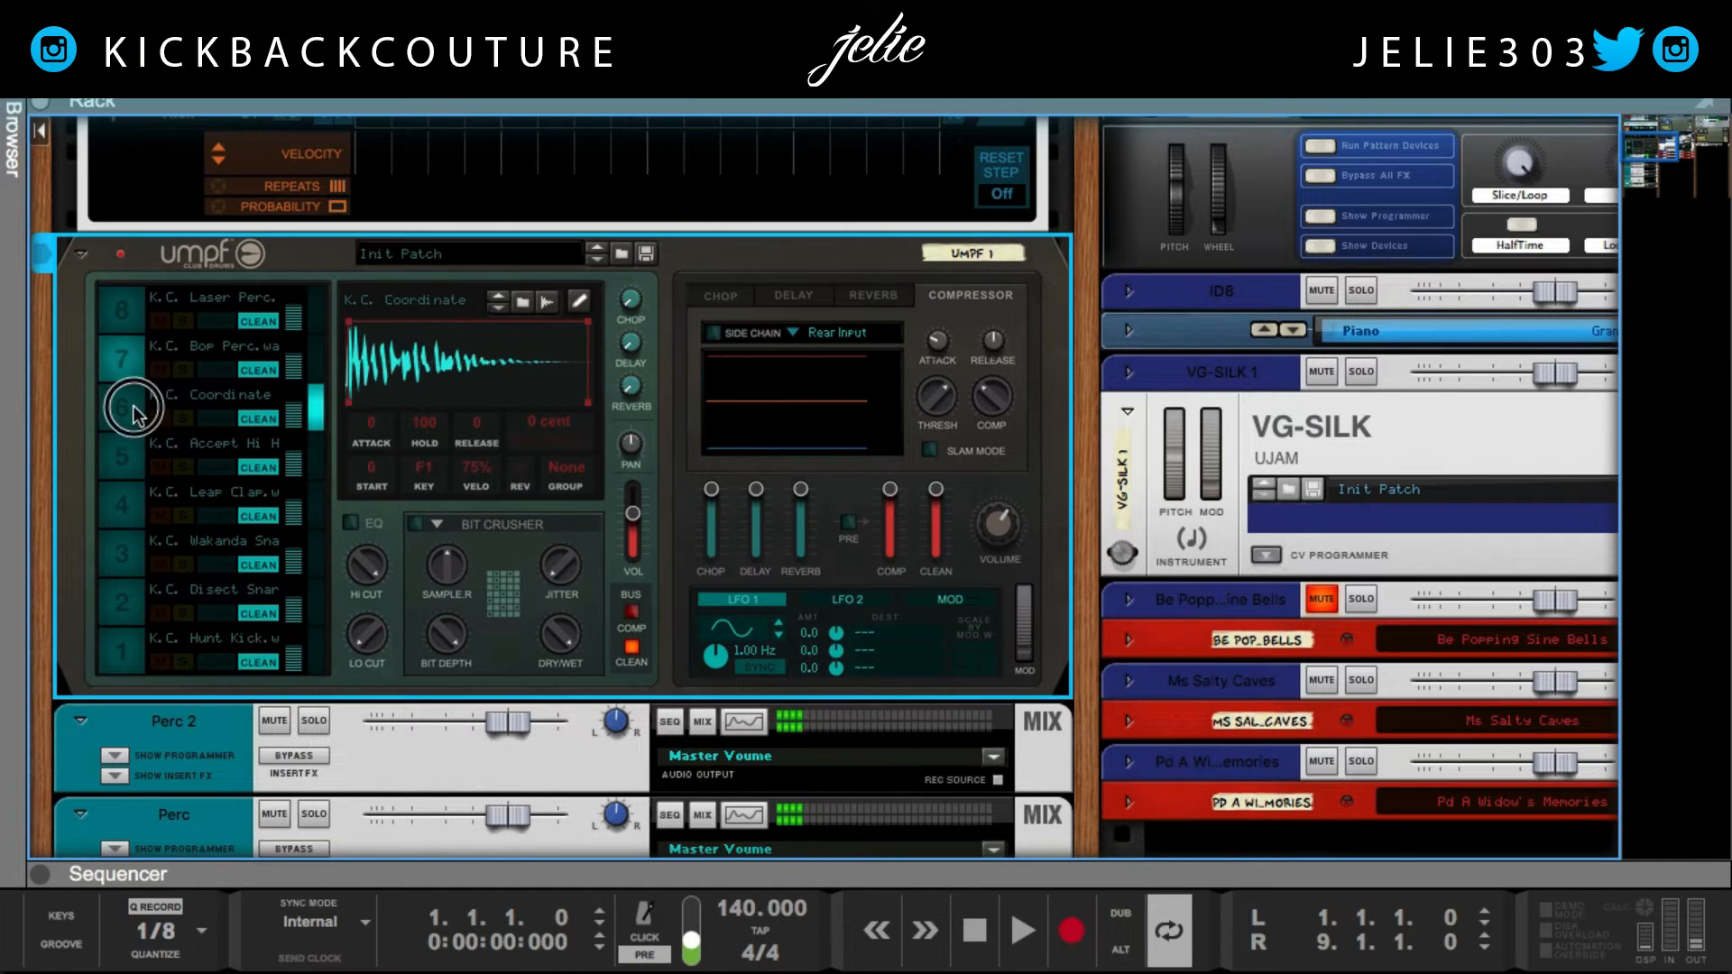
pyautogui.click(122, 457)
pyautogui.click(125, 505)
pyautogui.click(125, 565)
pyautogui.click(126, 614)
pyautogui.click(129, 656)
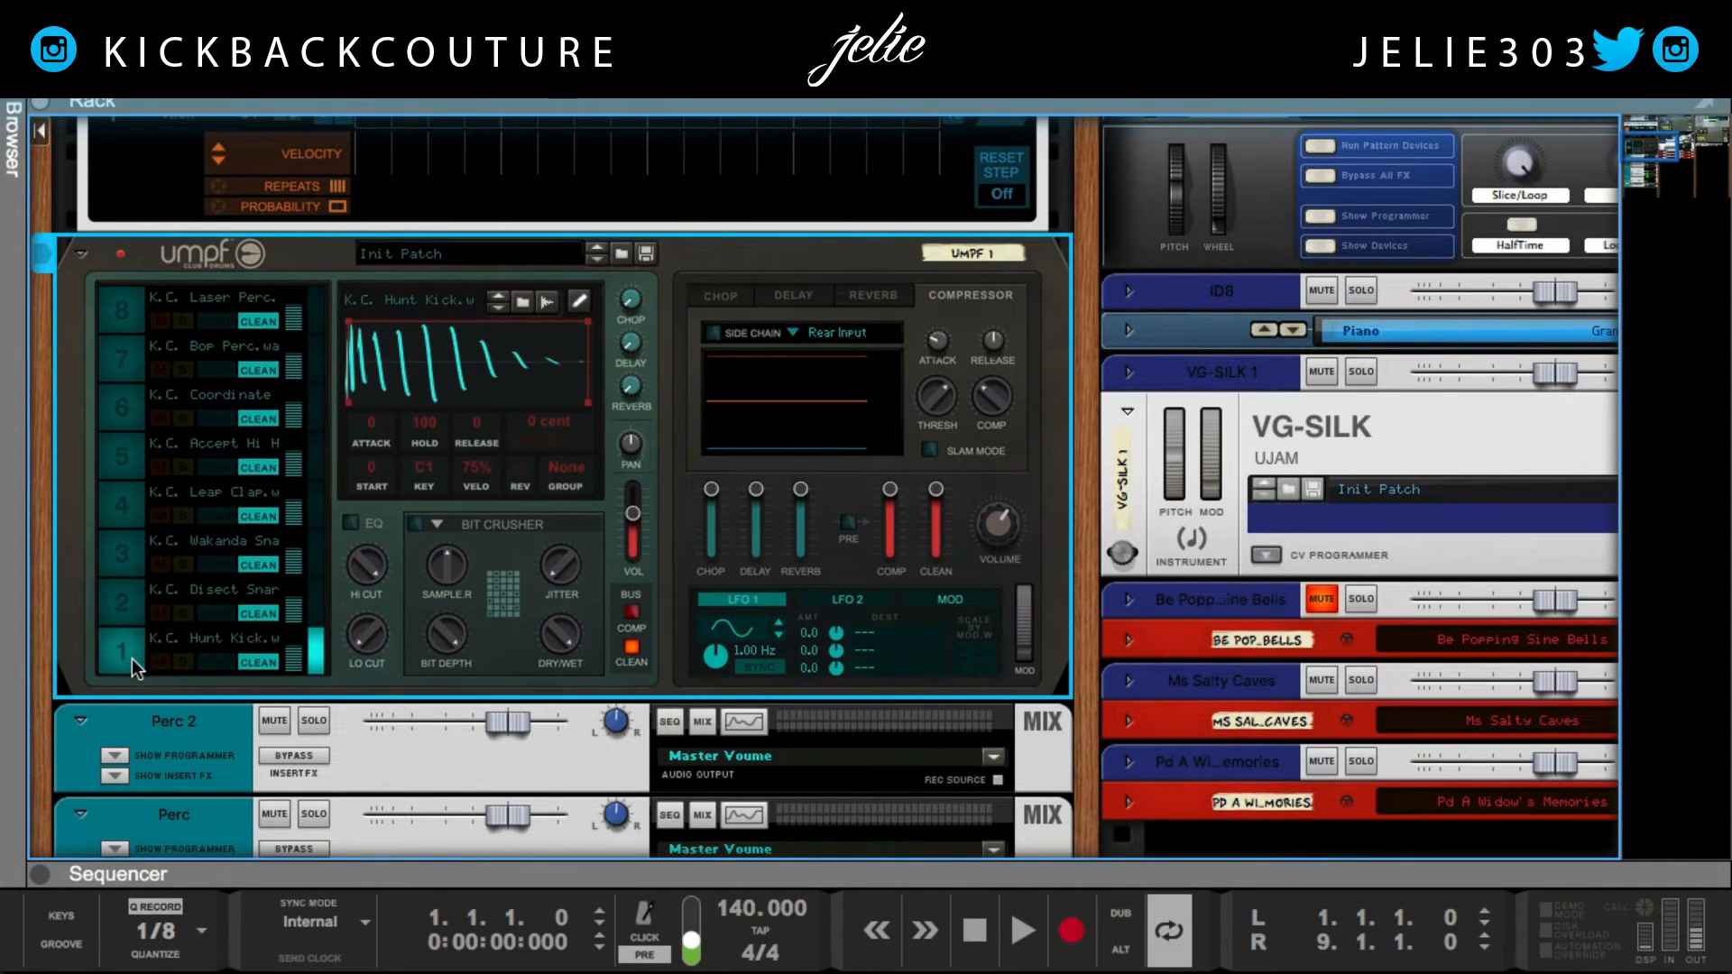
pyautogui.click(124, 618)
pyautogui.click(125, 567)
pyautogui.click(113, 511)
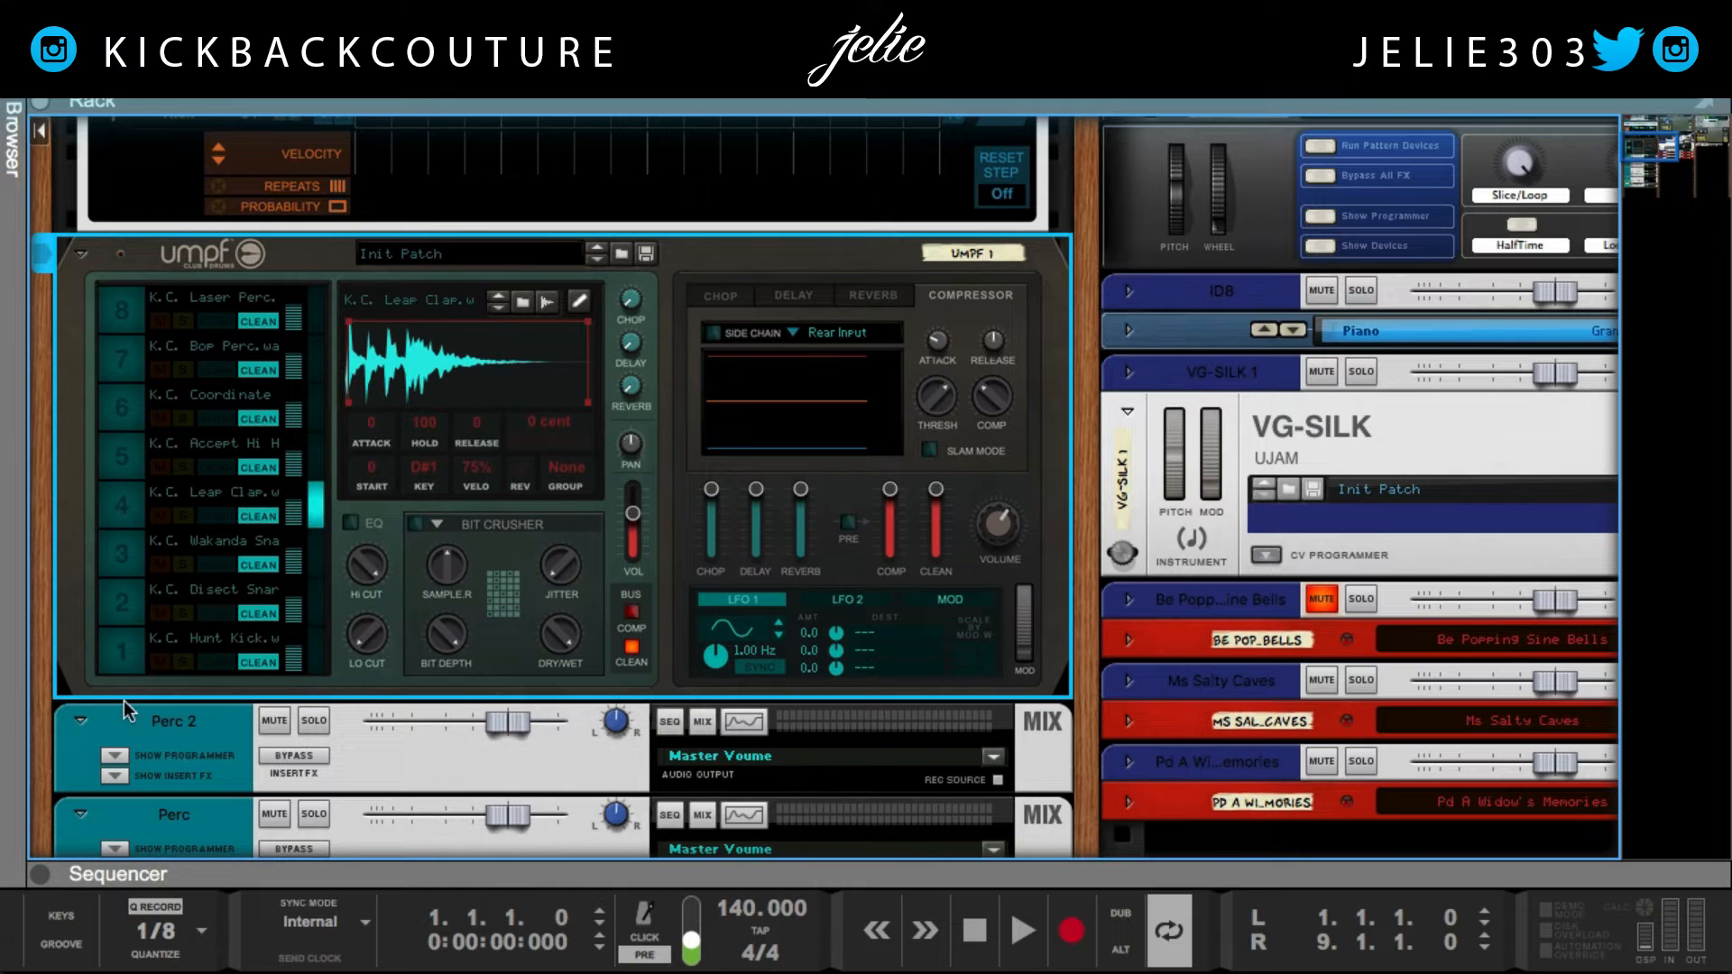
# Check the Perc 2 mix channel and replay Umpf's kick, snare and clap samples.
pyautogui.click(175, 728)
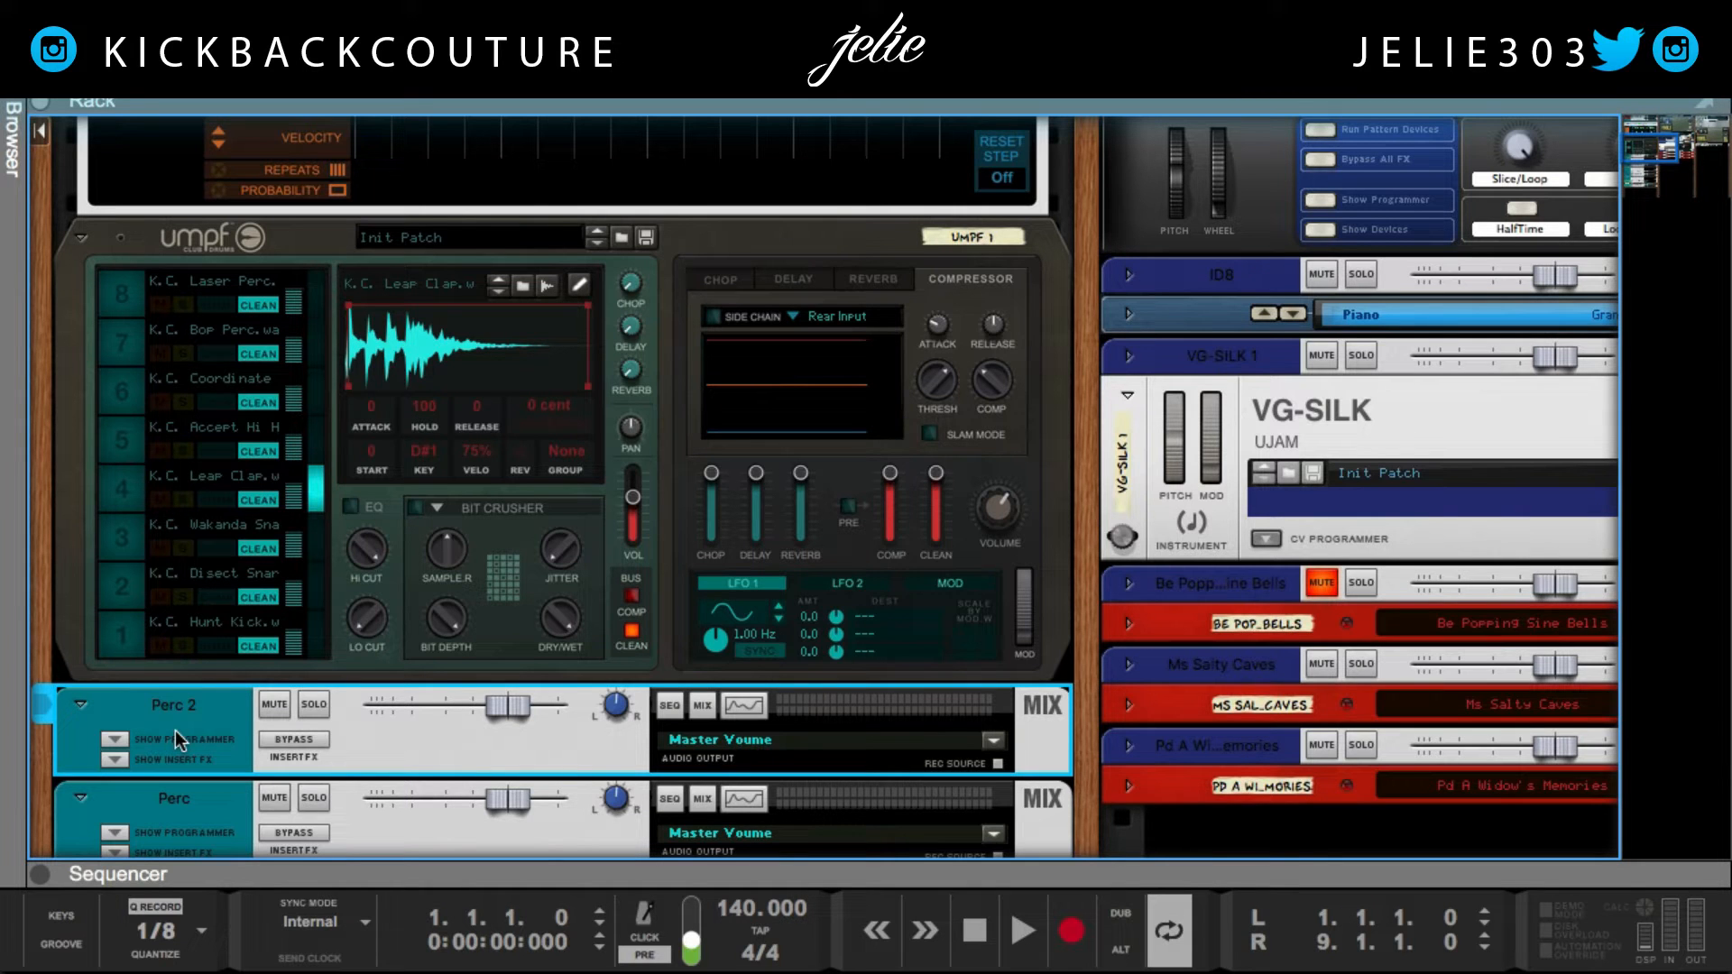
pyautogui.moveTo(508, 110)
pyautogui.mouseDown()
pyautogui.moveTo(603, 965)
pyautogui.moveTo(545, 360)
pyautogui.moveTo(496, 110)
pyautogui.mouseUp()
pyautogui.scroll(-1, 166, 479)
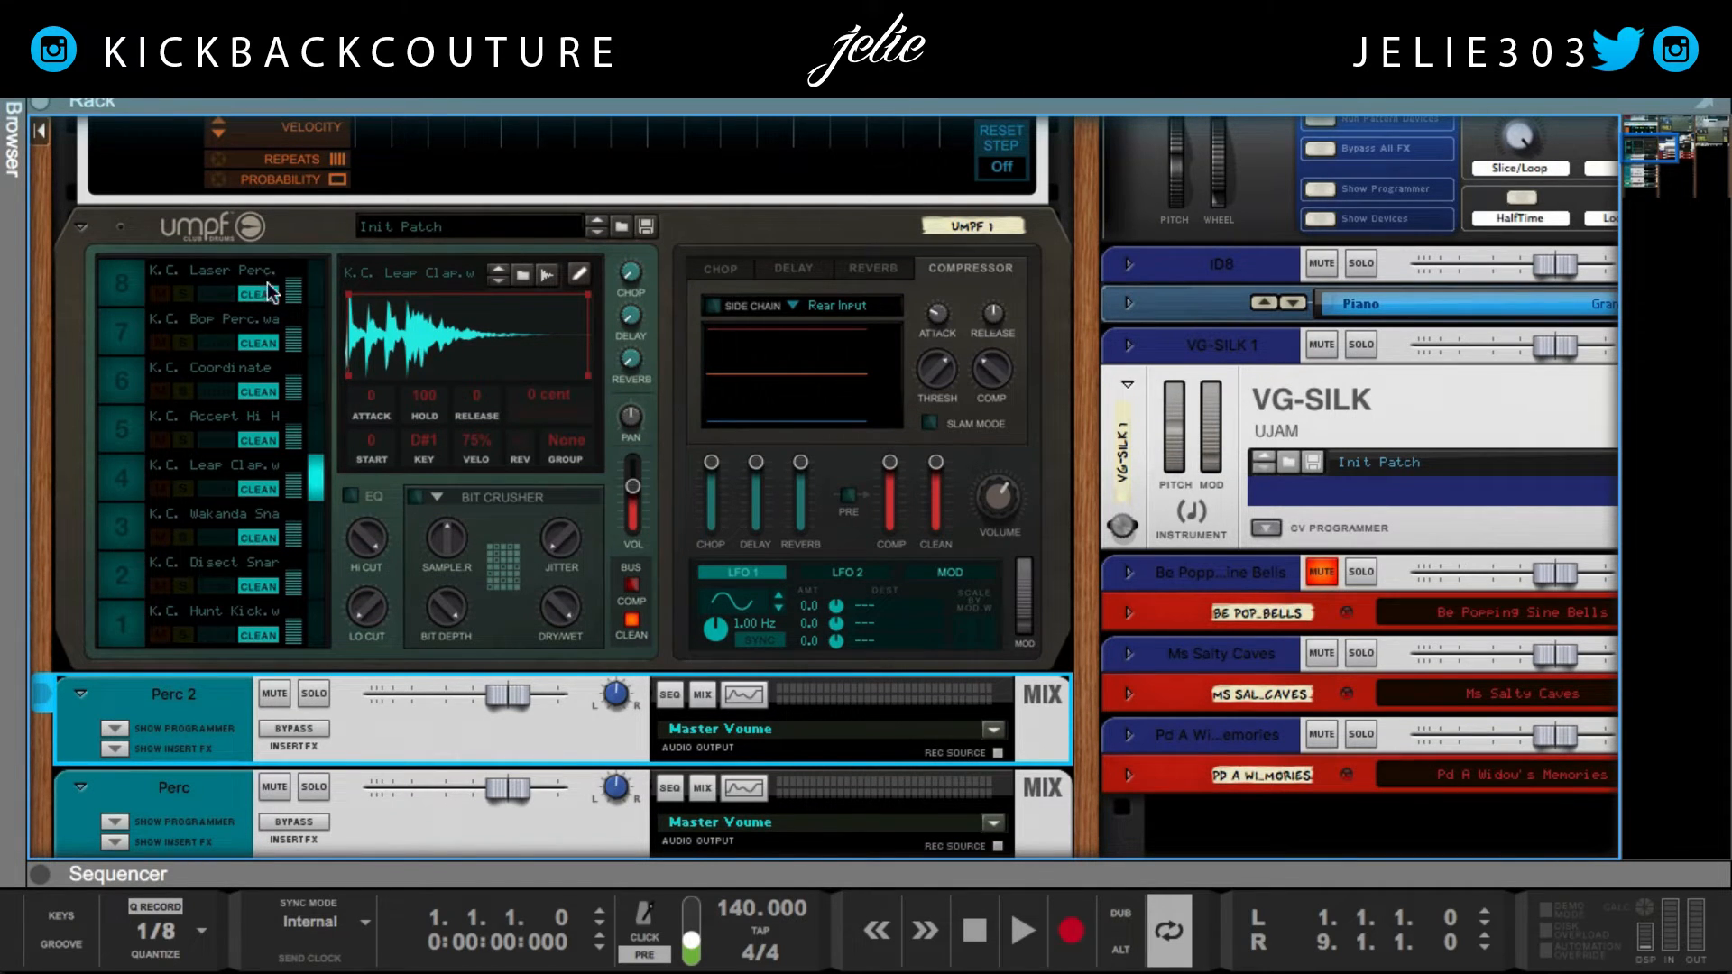
pyautogui.click(122, 606)
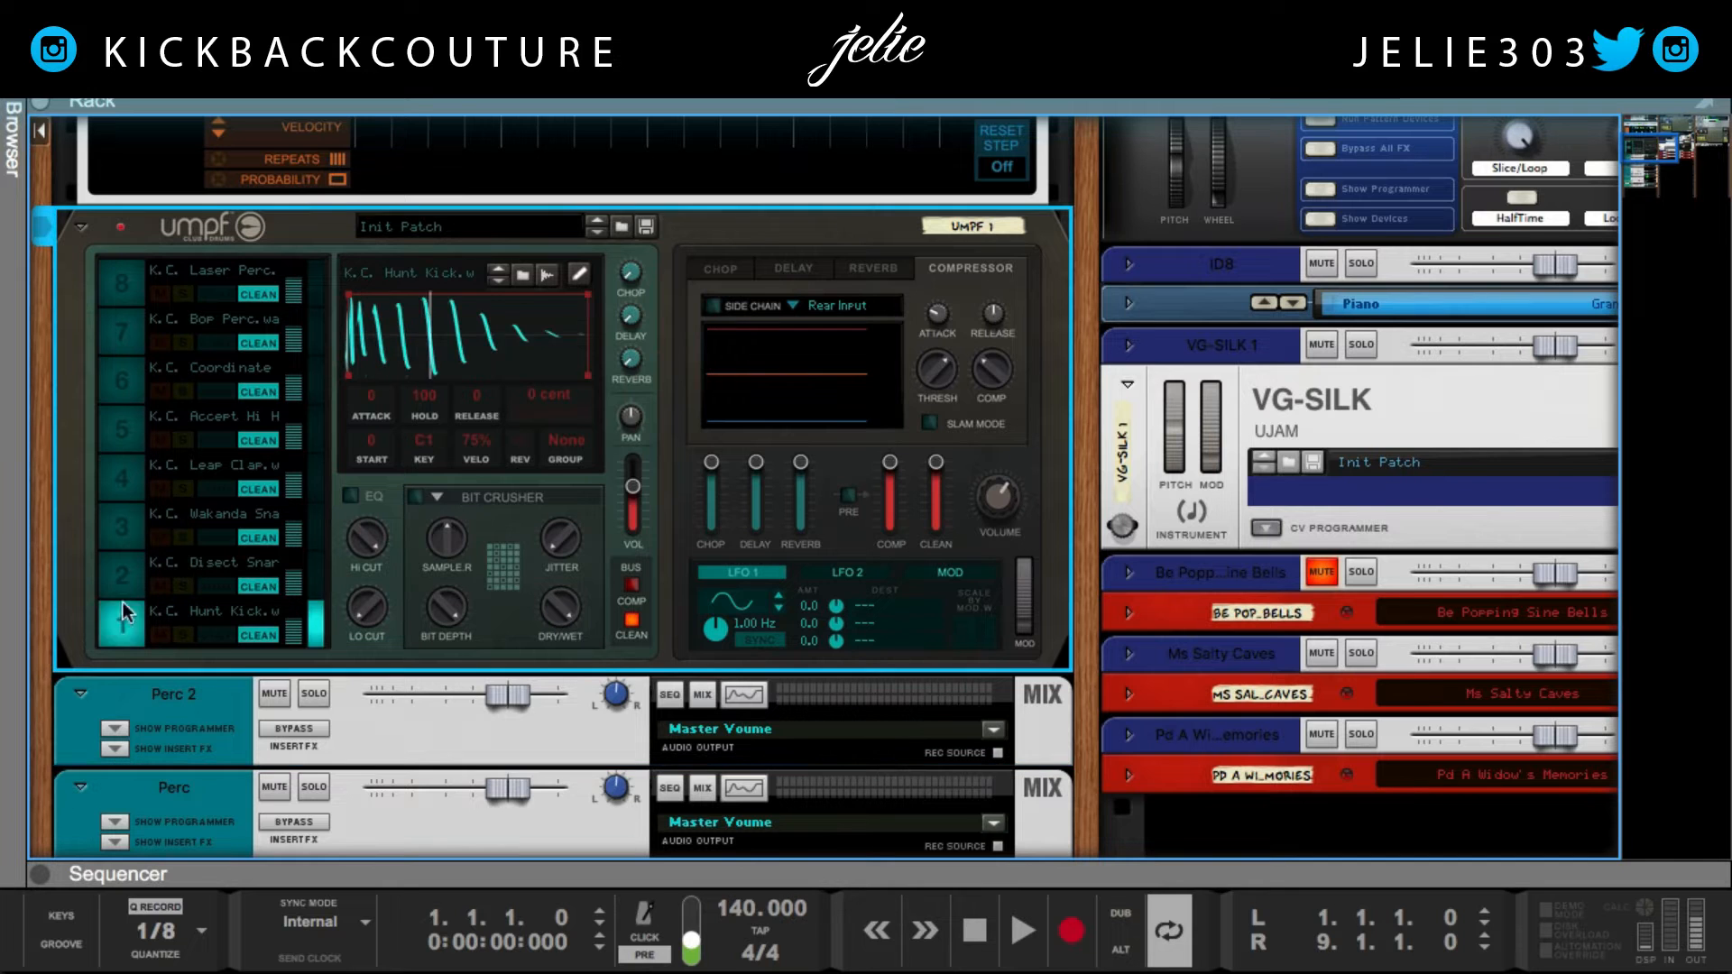
pyautogui.click(123, 574)
pyautogui.click(118, 489)
pyautogui.click(126, 524)
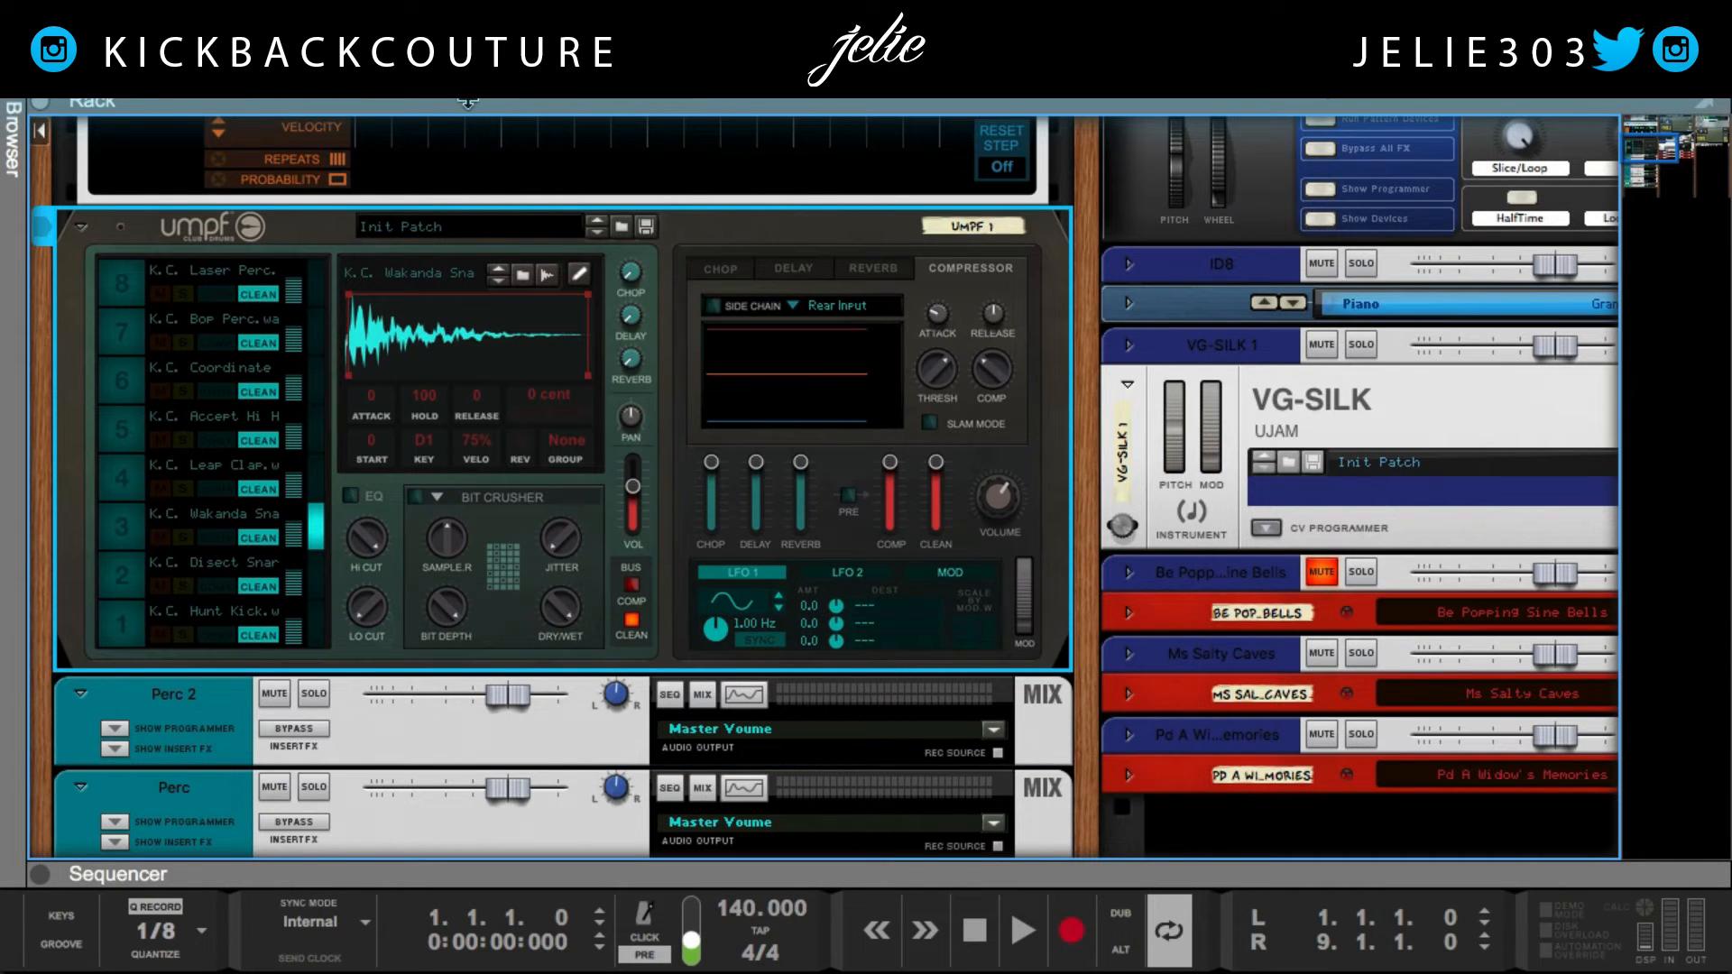
# Look over the drum channels in the mixer, and return to the rack to view the drum mix channels and melody instruments.
pyautogui.press('F5')
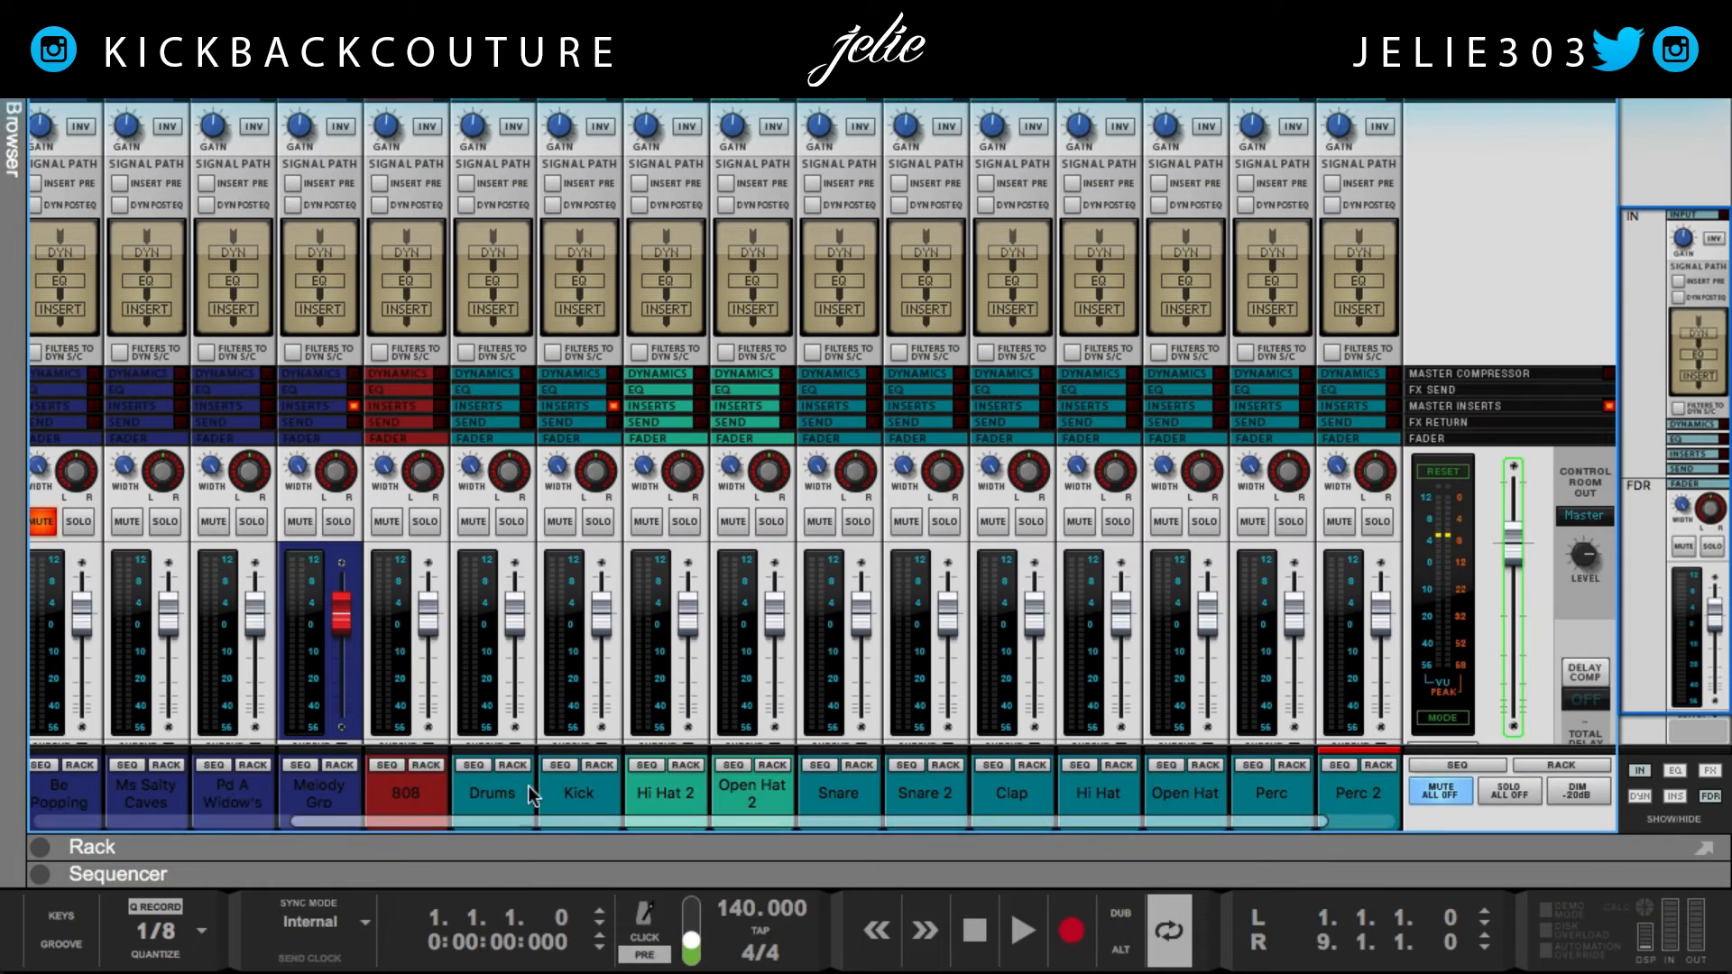
pyautogui.click(631, 849)
pyautogui.scroll(-3, 478, 776)
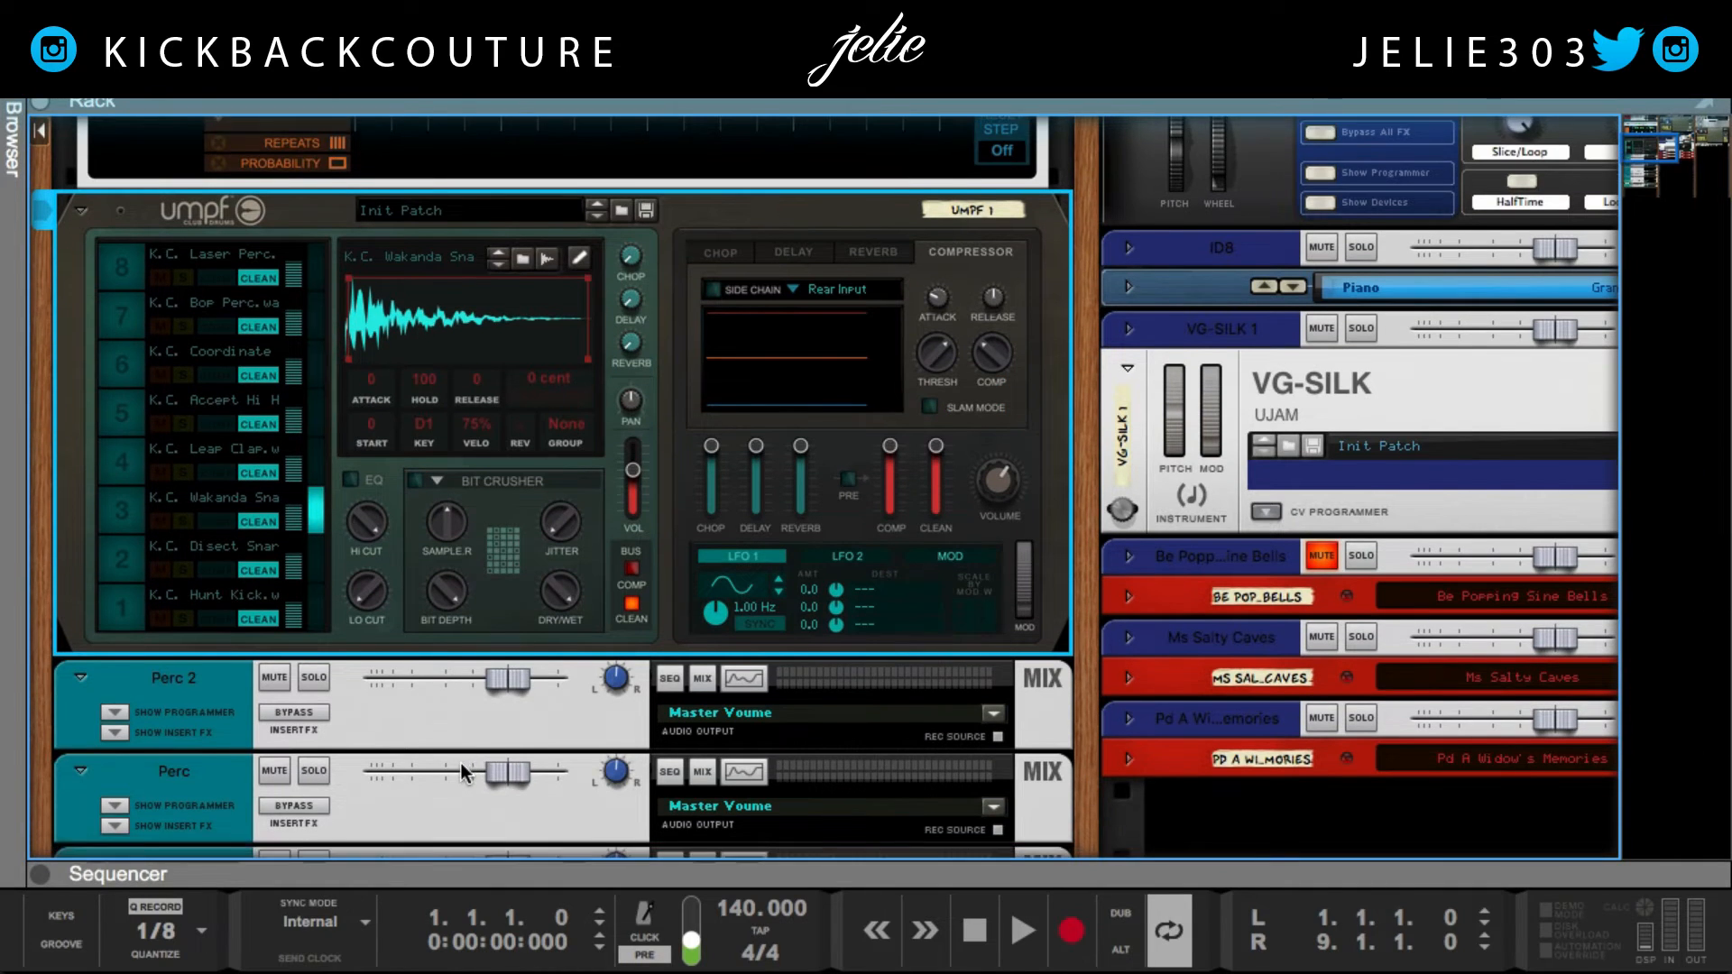
pyautogui.scroll(-8, 443, 767)
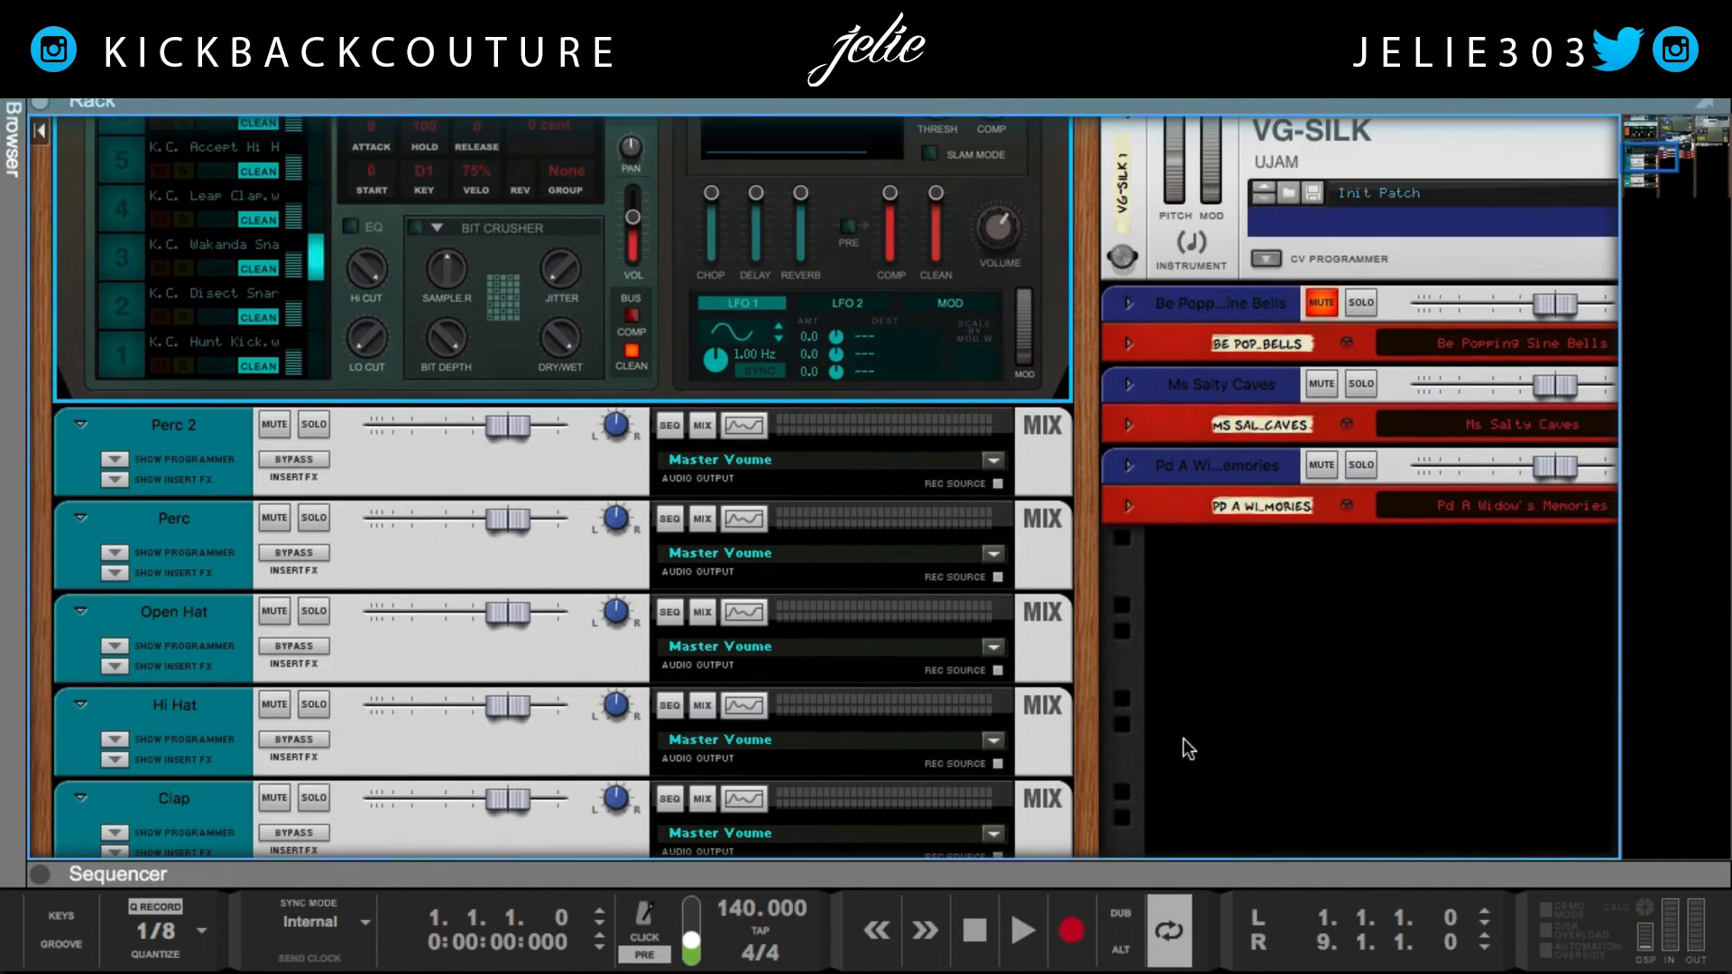
pyautogui.scroll(18, 788, 527)
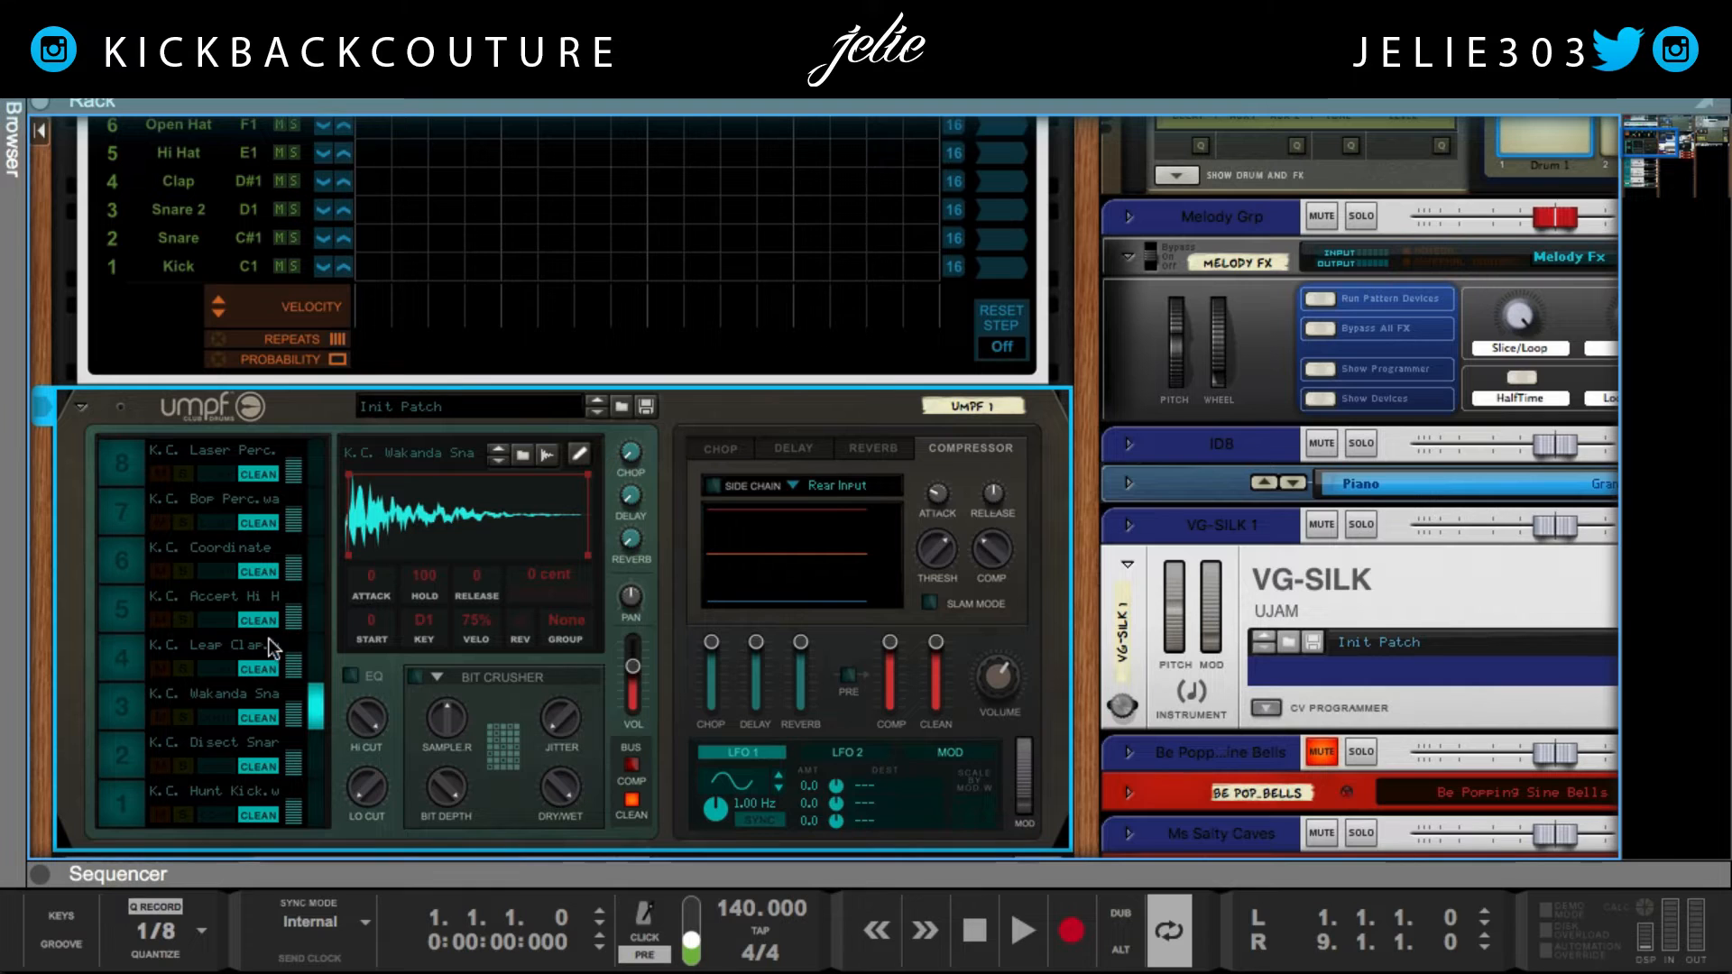
pyautogui.scroll(-15, 446, 675)
pyautogui.moveTo(1084, 642); pyautogui.dragTo(1002, 813)
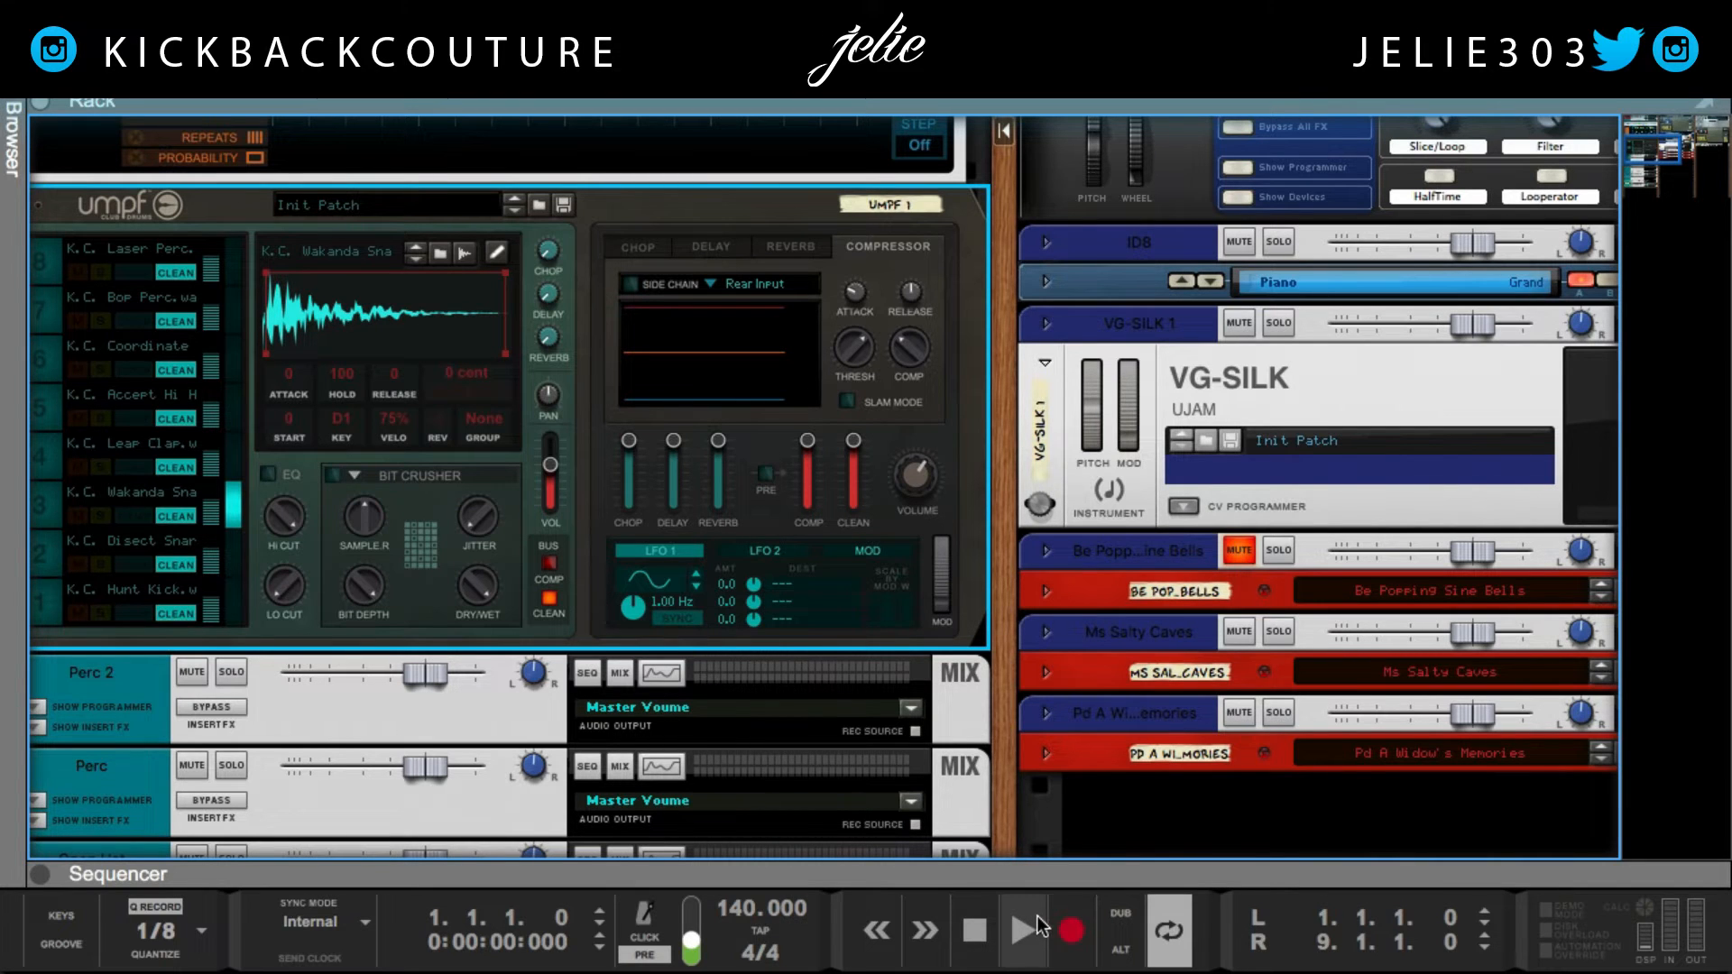
pyautogui.moveTo(998, 711); pyautogui.dragTo(576, 610)
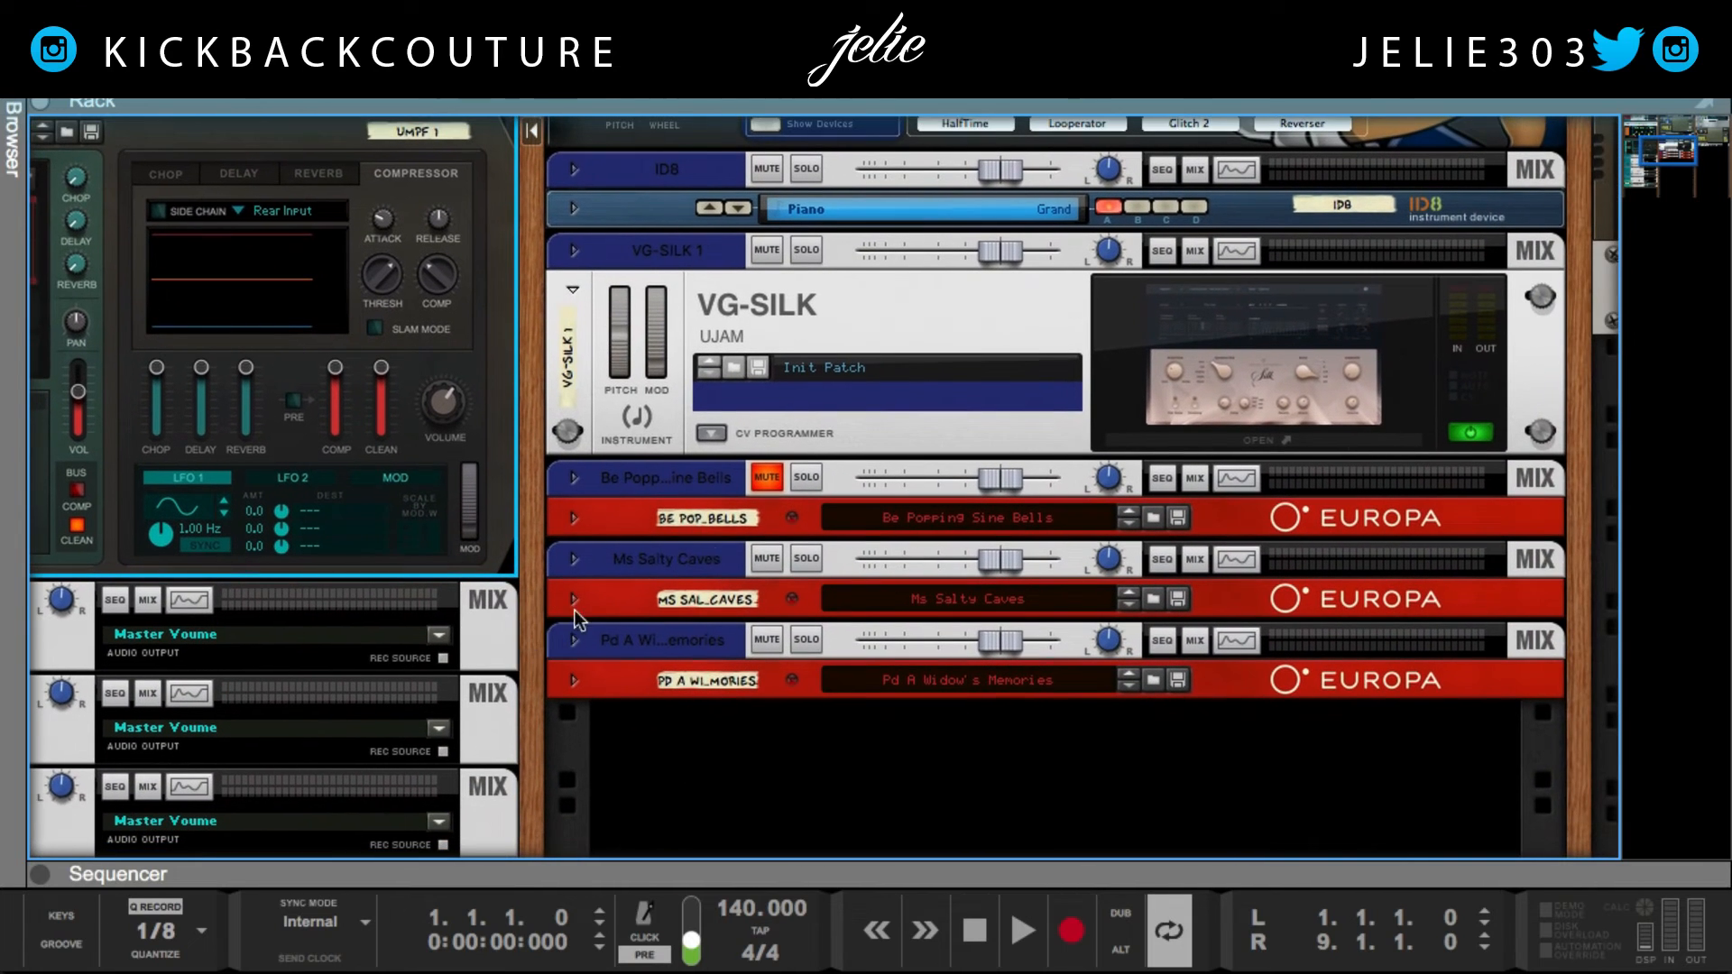
# Play the loop with the Be Popping Sine Bells channel unmuted, and mute that channel again.
pyautogui.click(738, 485)
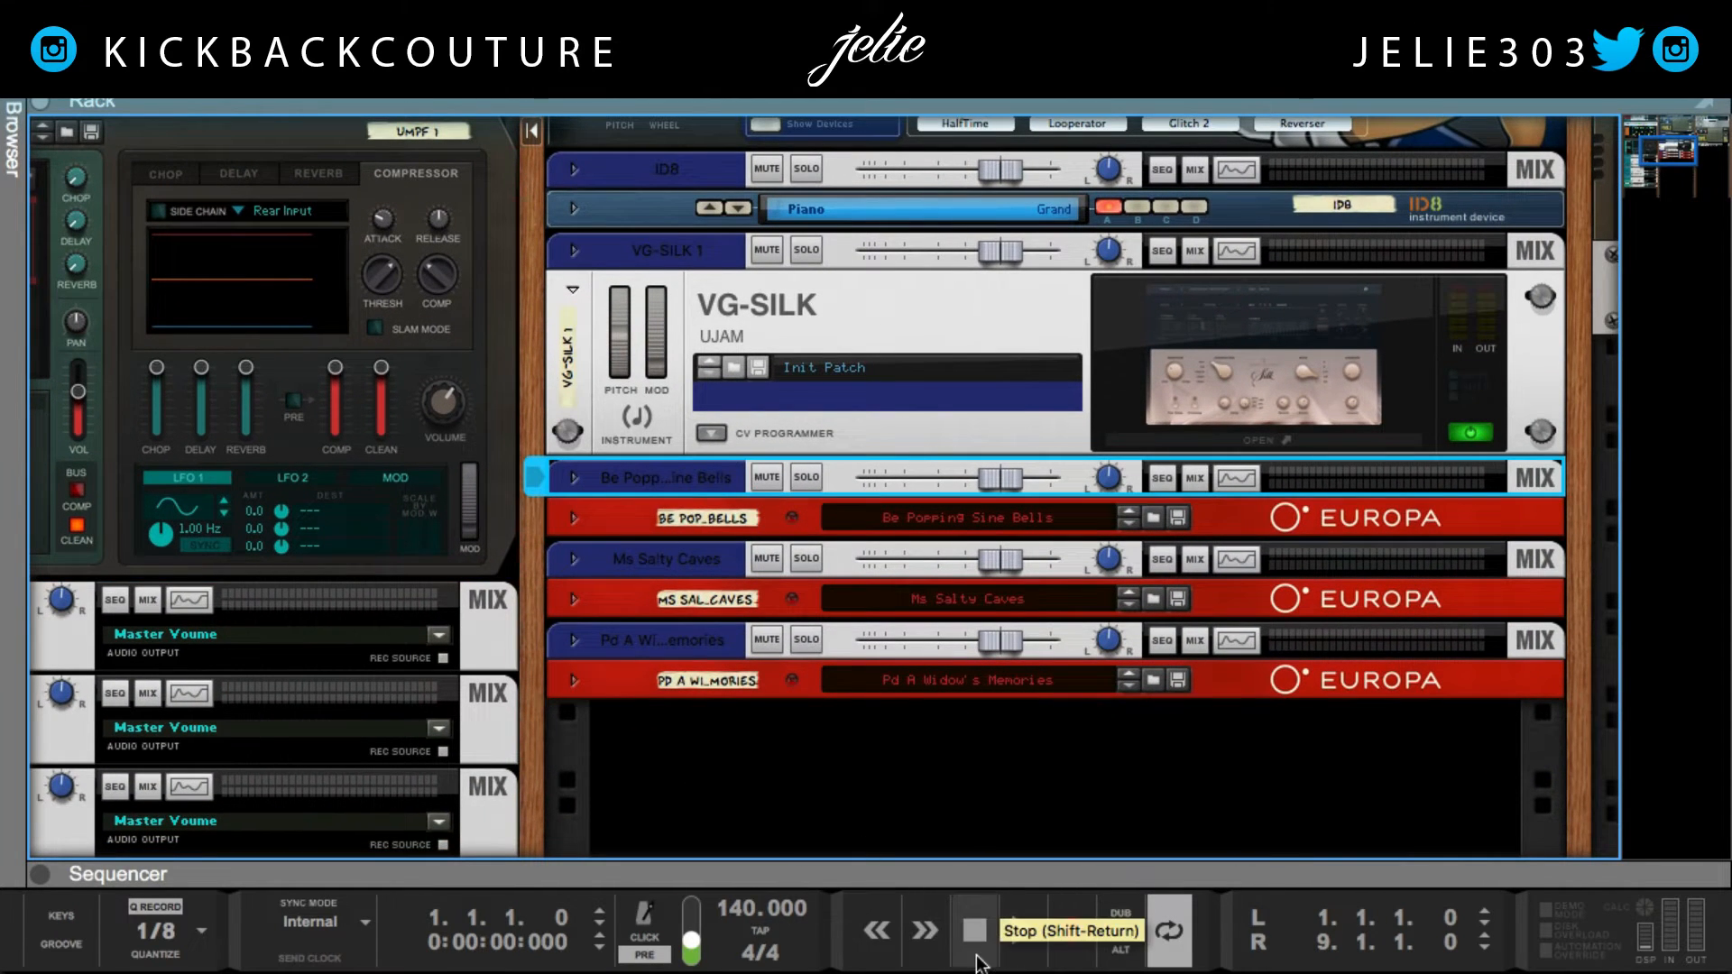
pyautogui.press('space')
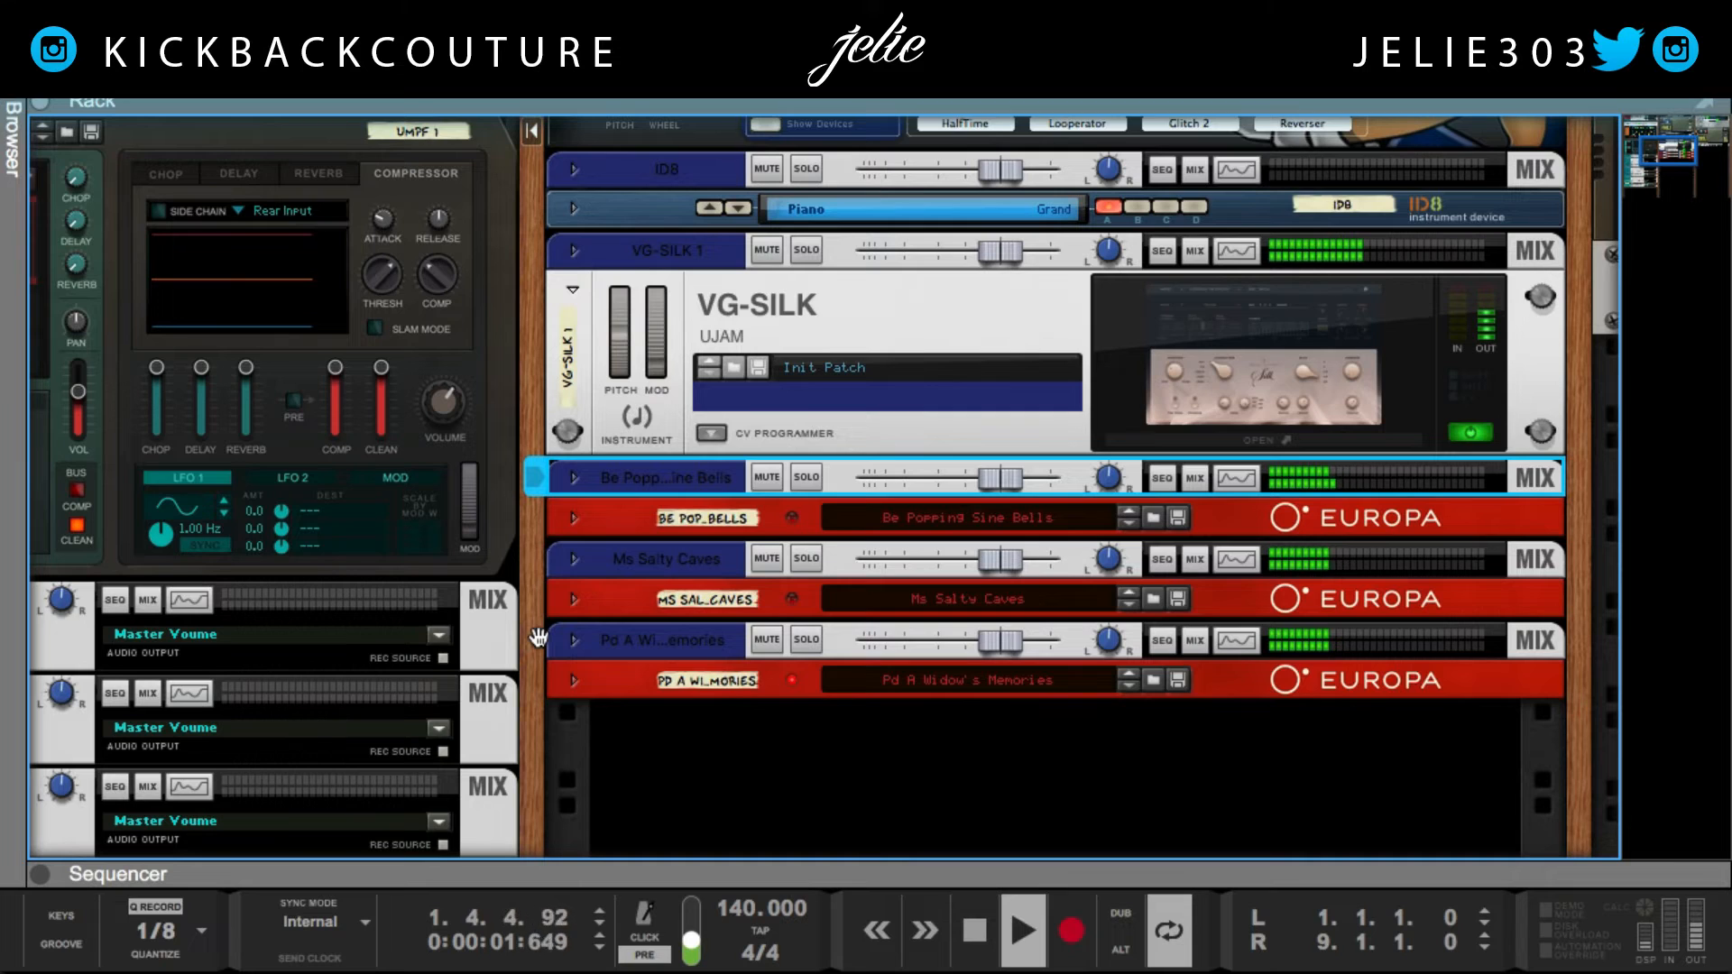
pyautogui.moveTo(539, 638); pyautogui.dragTo(448, 581)
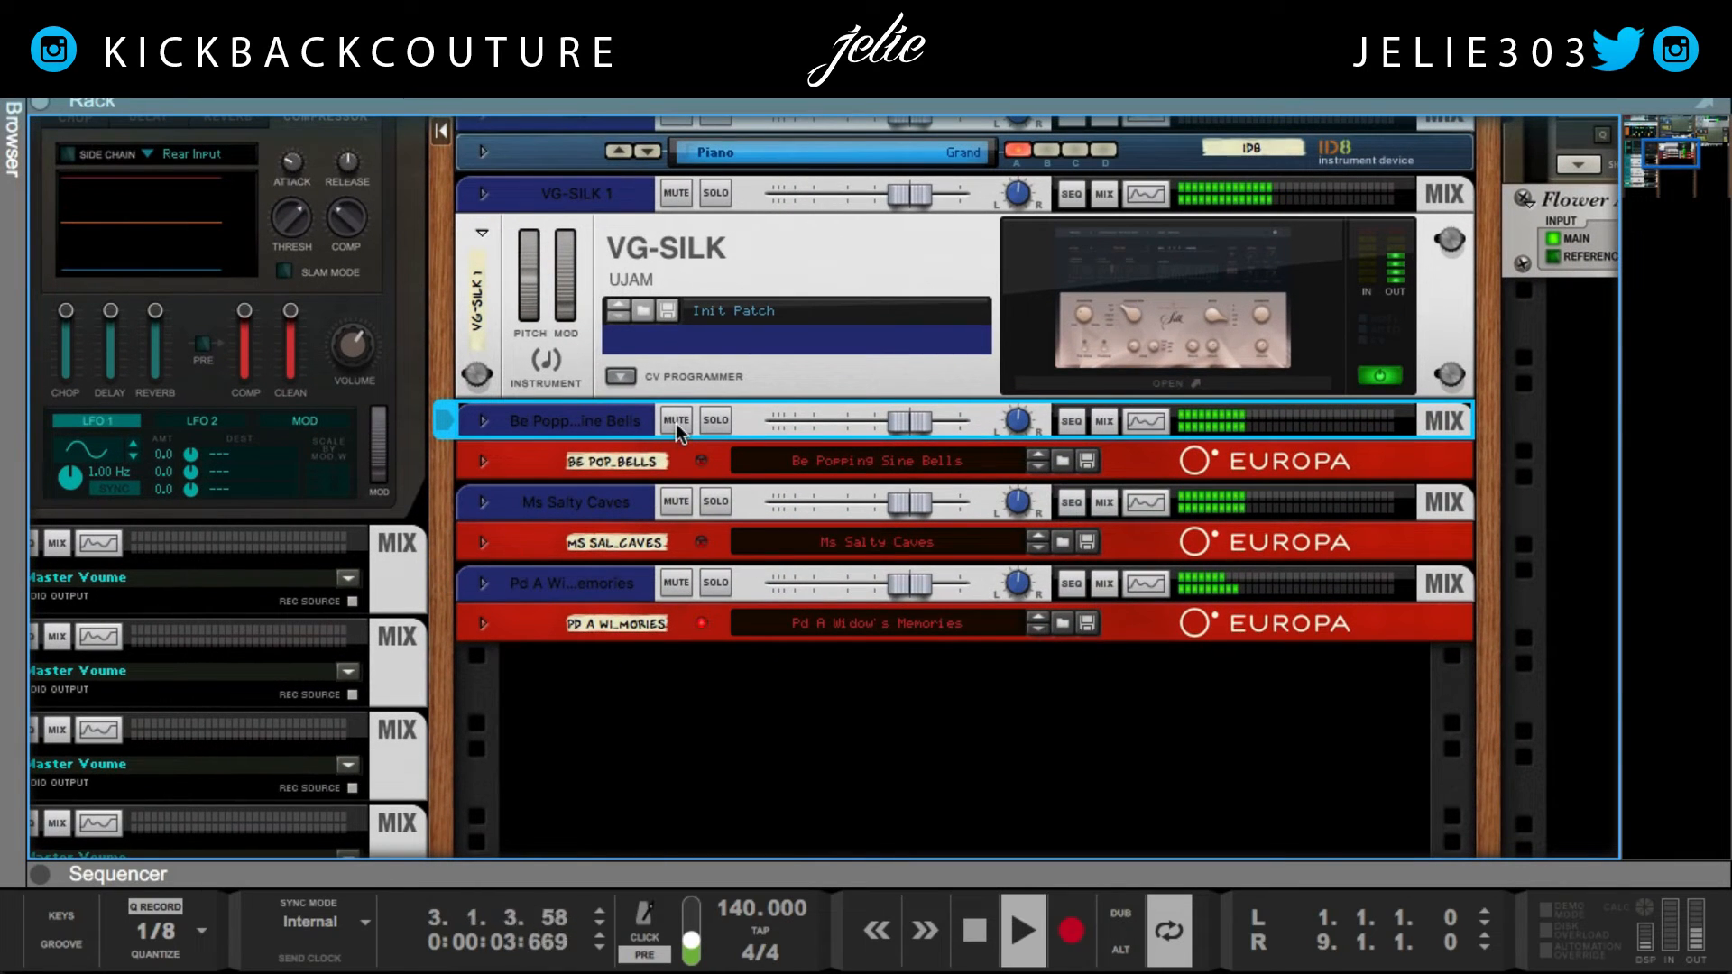
pyautogui.click(676, 422)
# Place a Snare hit on step 9 of pattern 1 in the Drum Sequencer while the loop plays.
pyautogui.hscroll(-10, 569, 591)
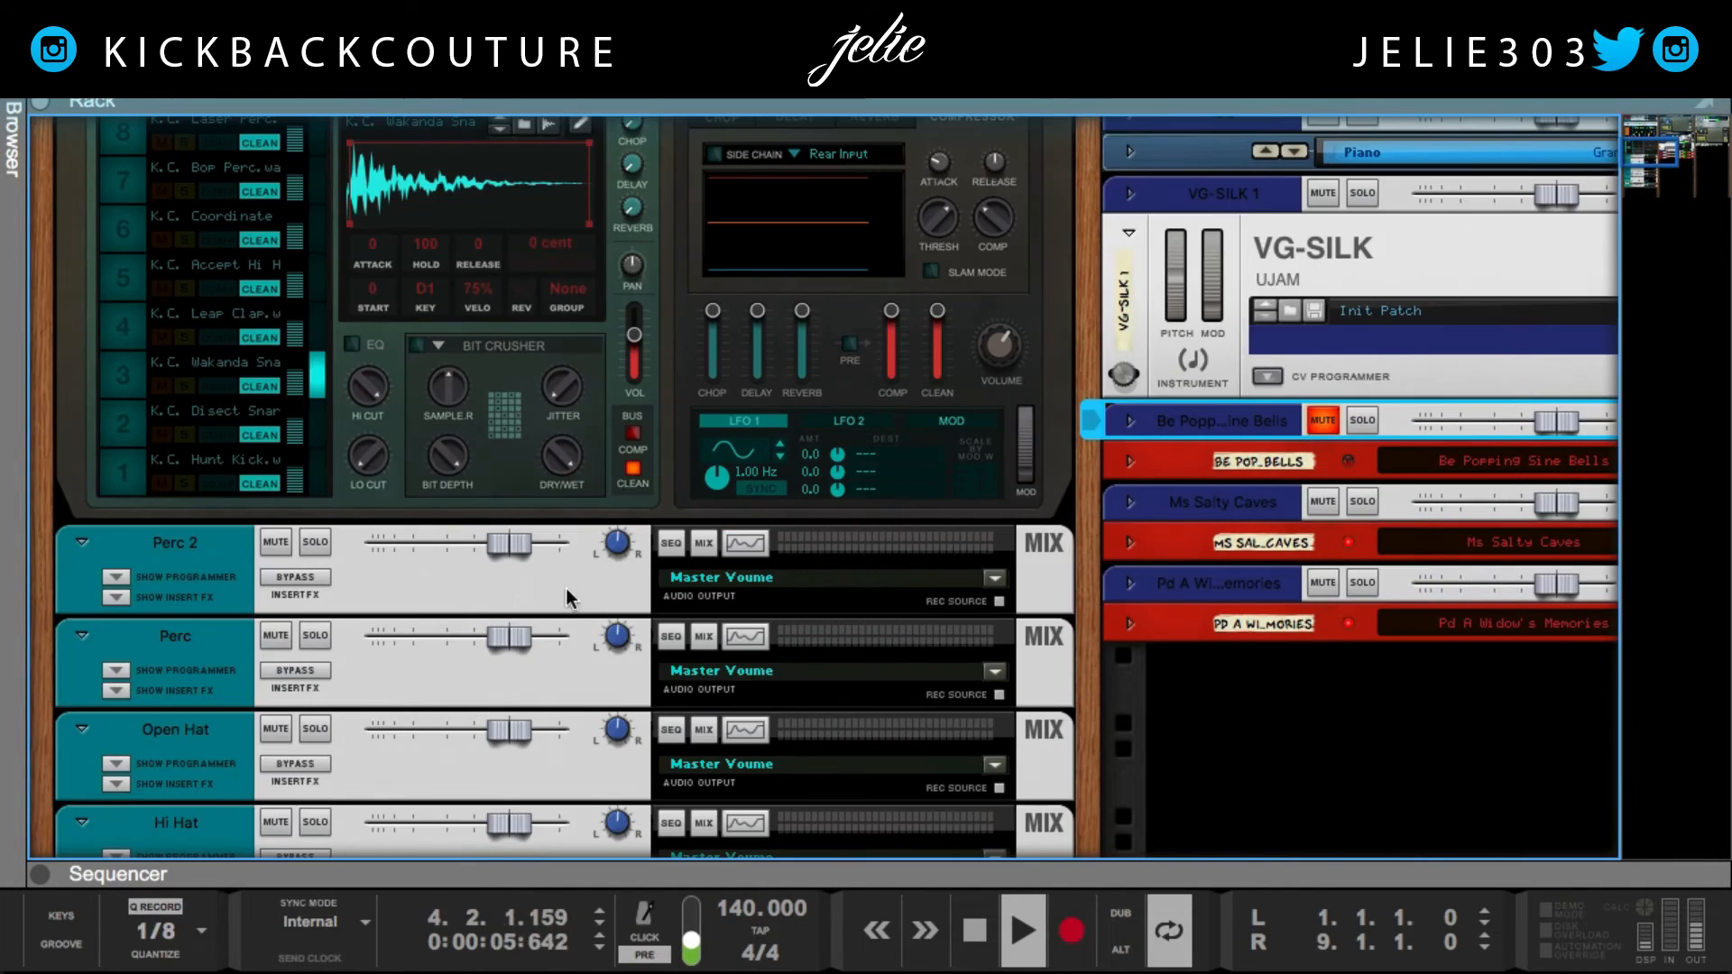
pyautogui.scroll(5, 423, 567)
pyautogui.scroll(5, 416, 561)
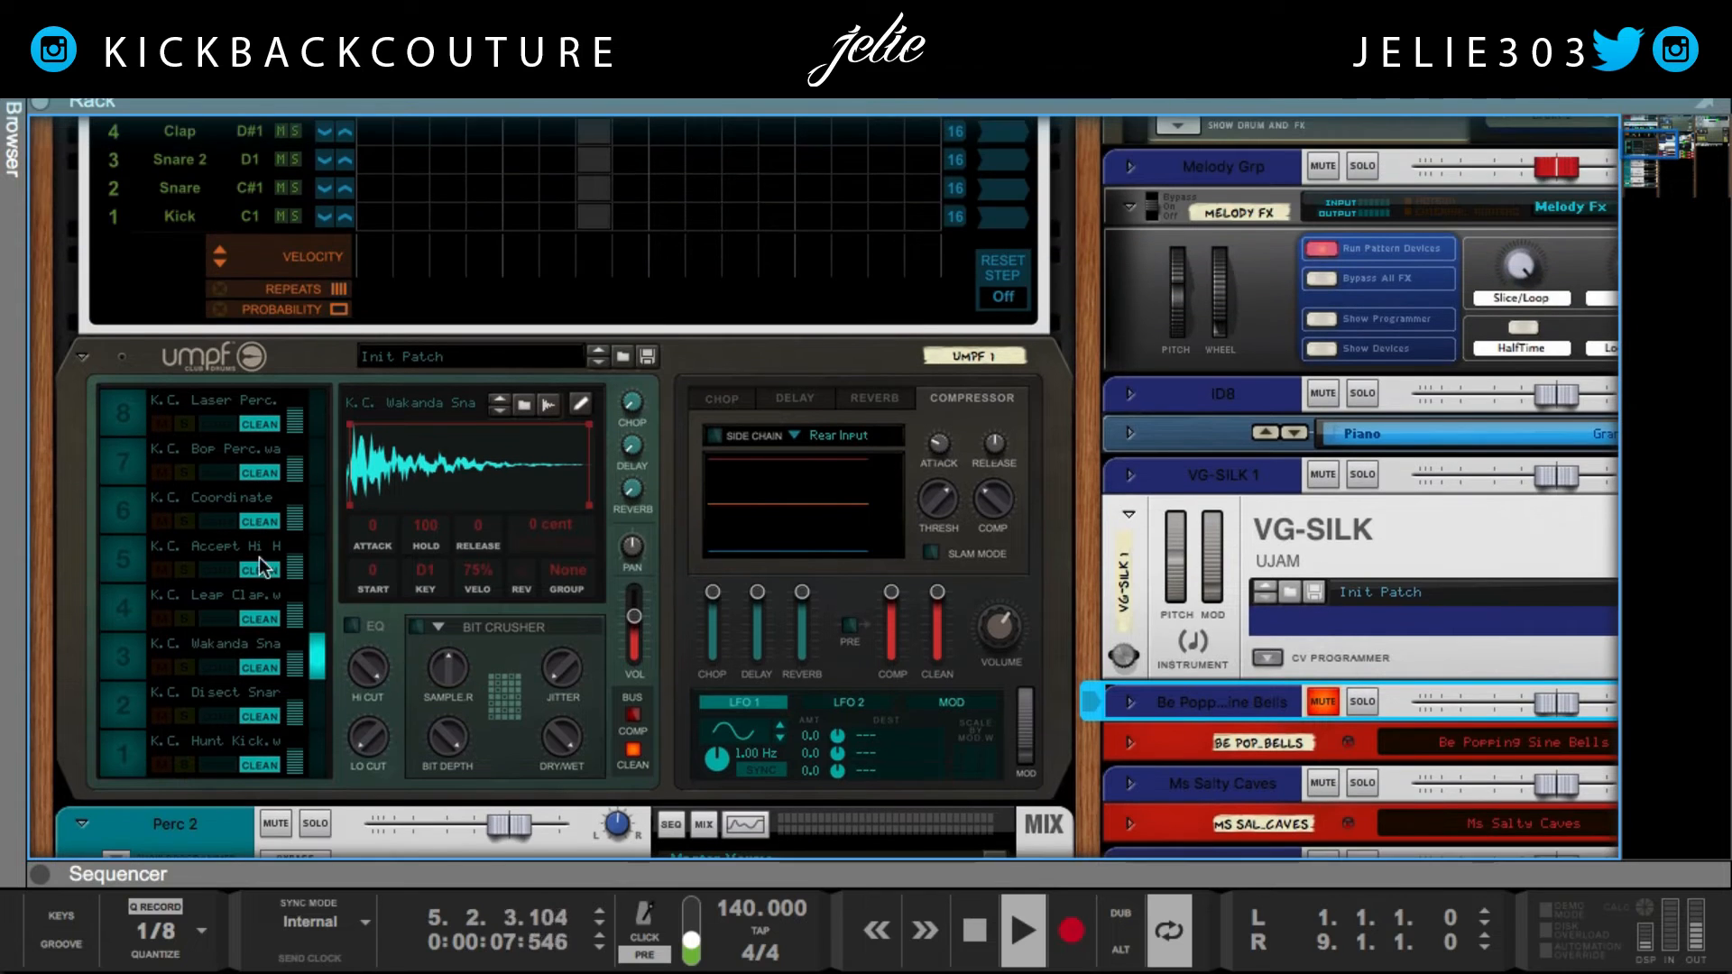
pyautogui.scroll(1, 610, 407)
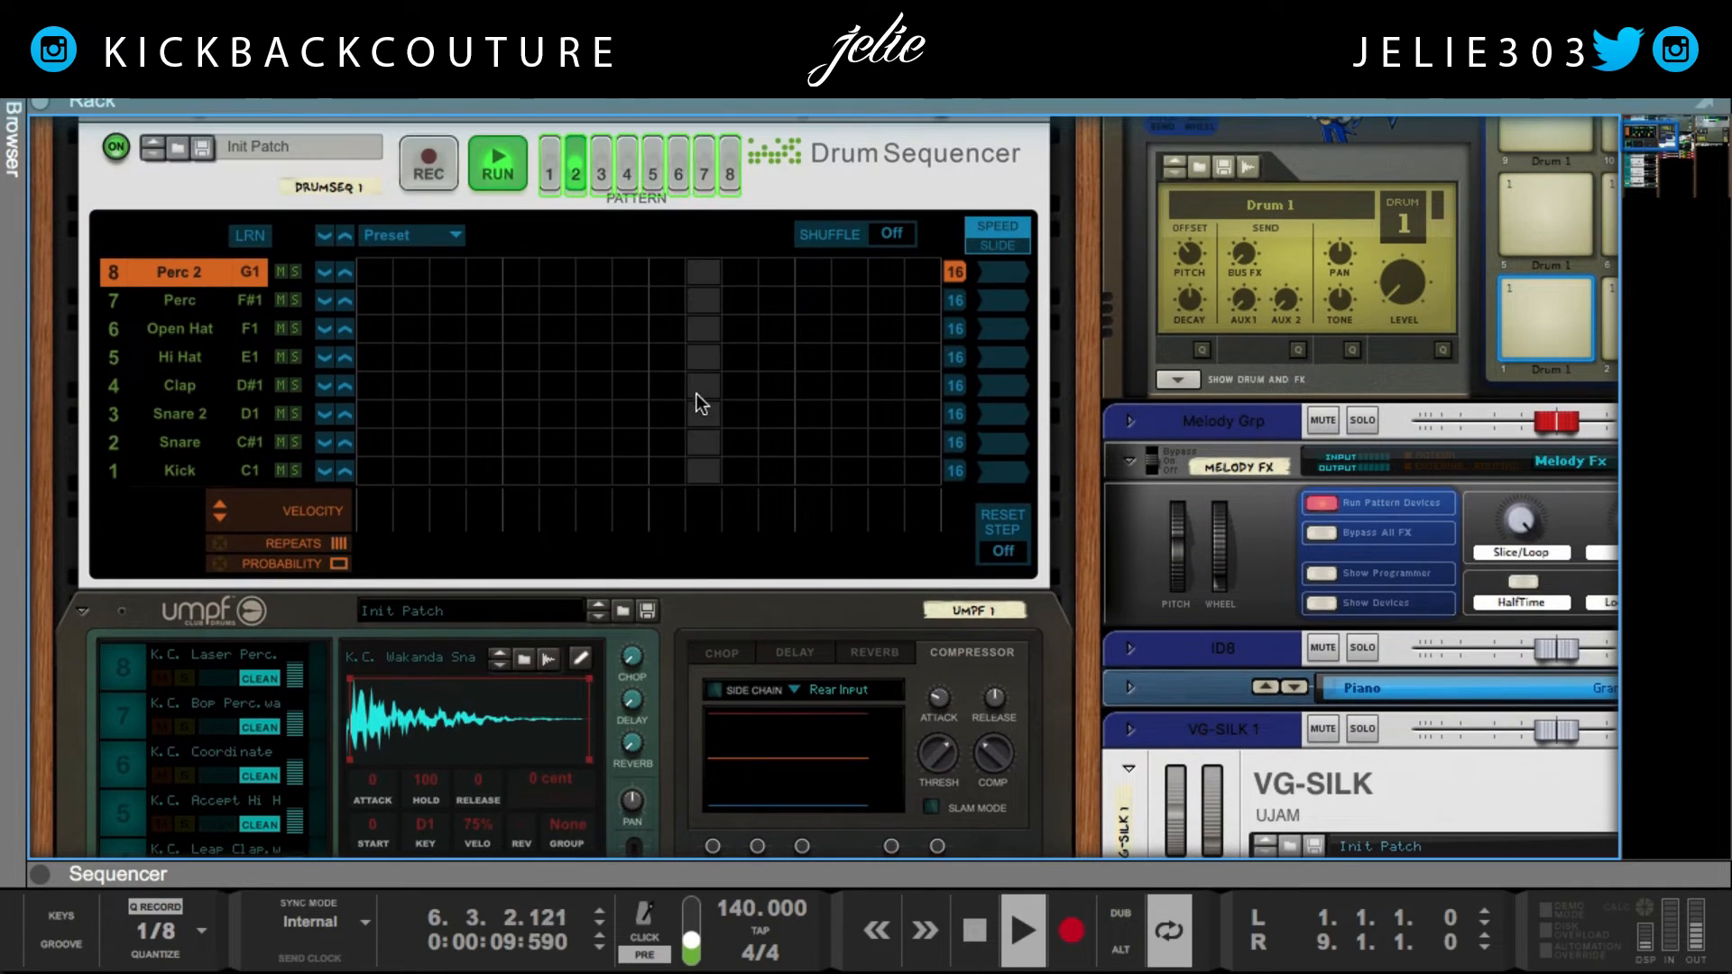
pyautogui.click(657, 446)
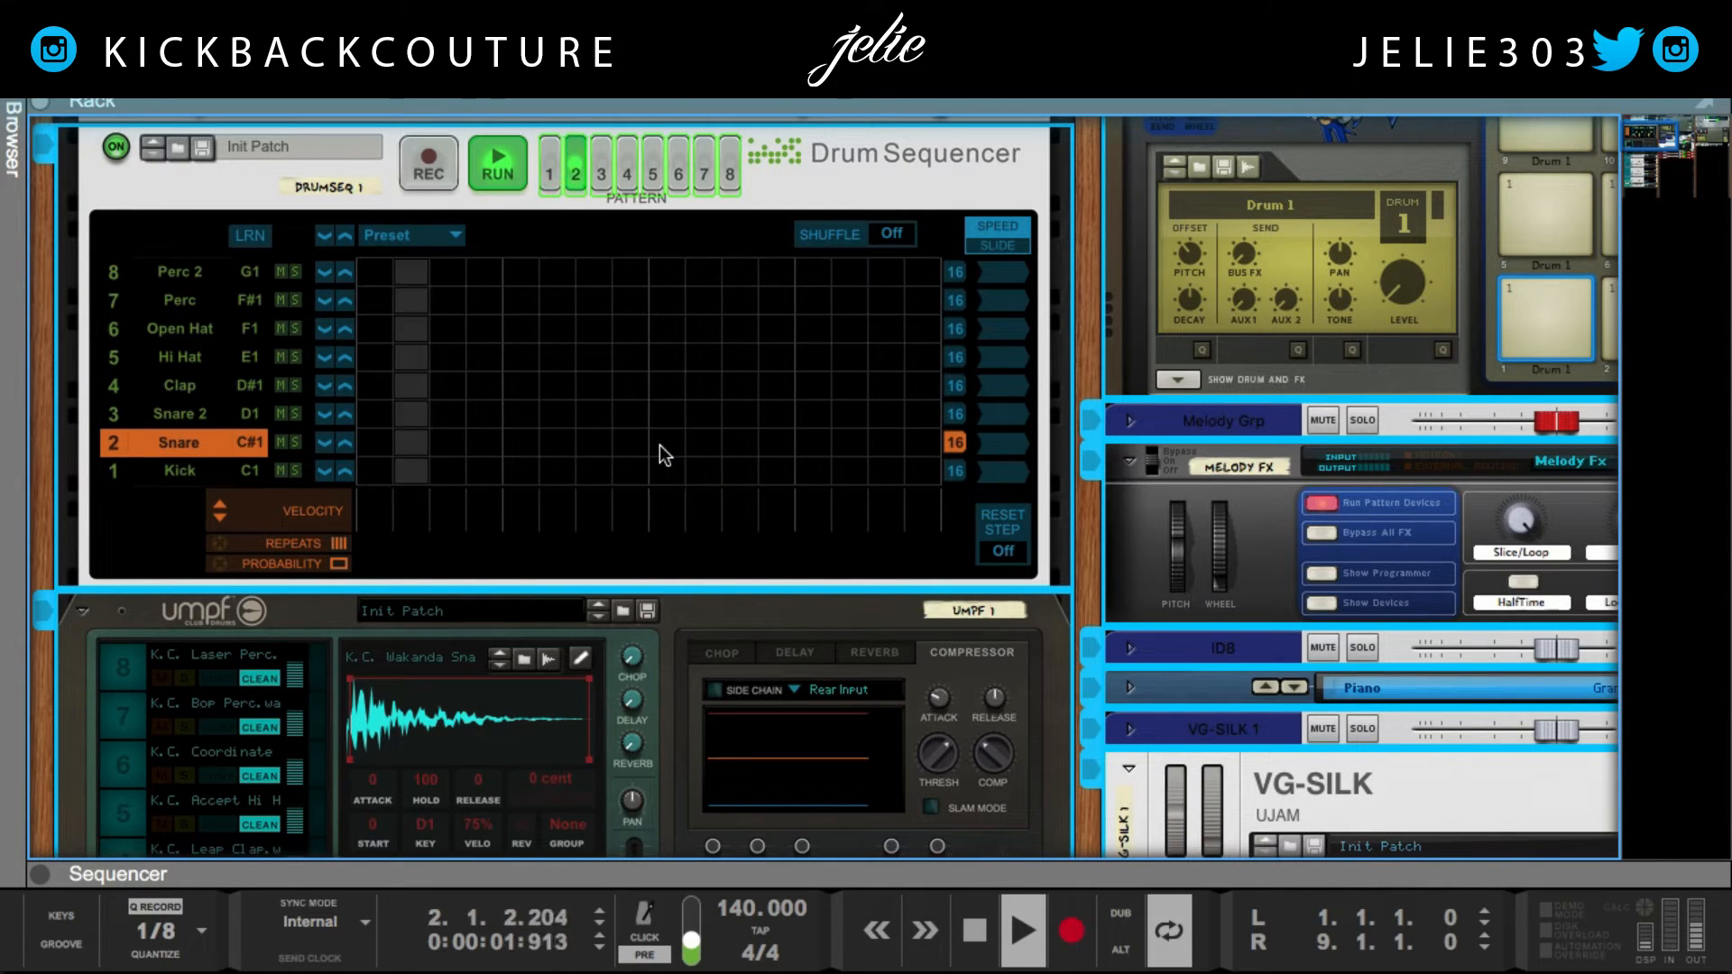
pyautogui.click(664, 445)
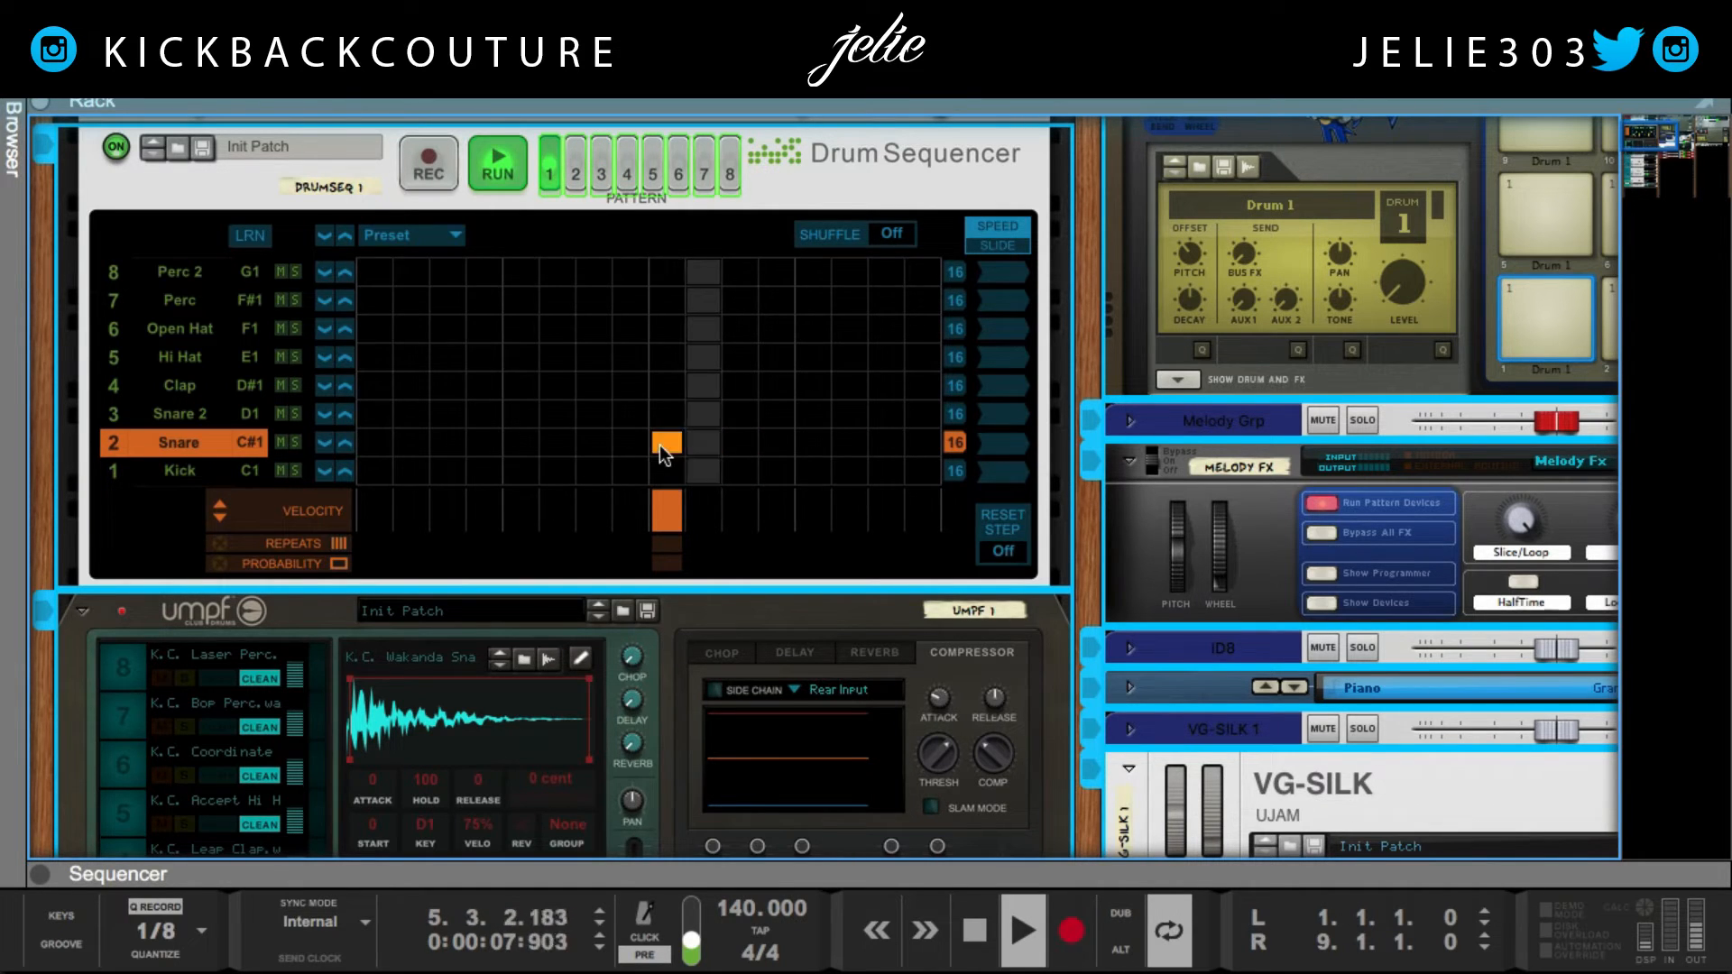
# Mute the Pd A Widow's Memories, Ms Salty Caves and VG-SILK 1 channels in the rack.
pyautogui.scroll(-2, 502, 568)
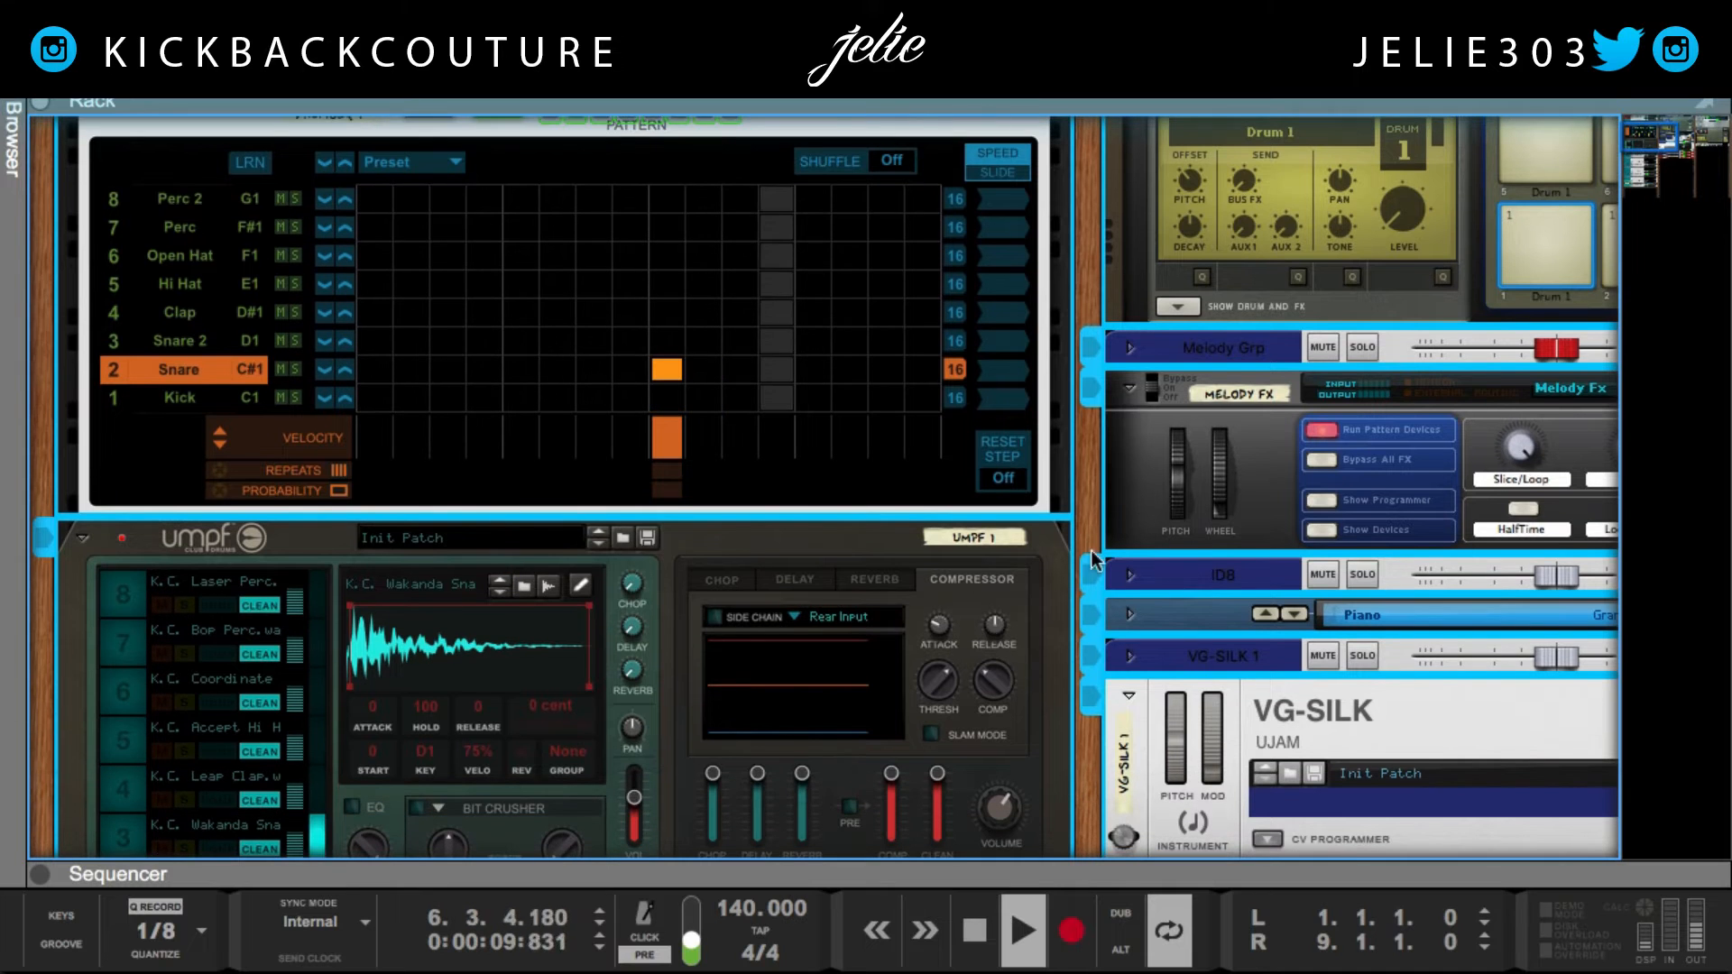
pyautogui.moveTo(1090, 495); pyautogui.dragTo(839, 451)
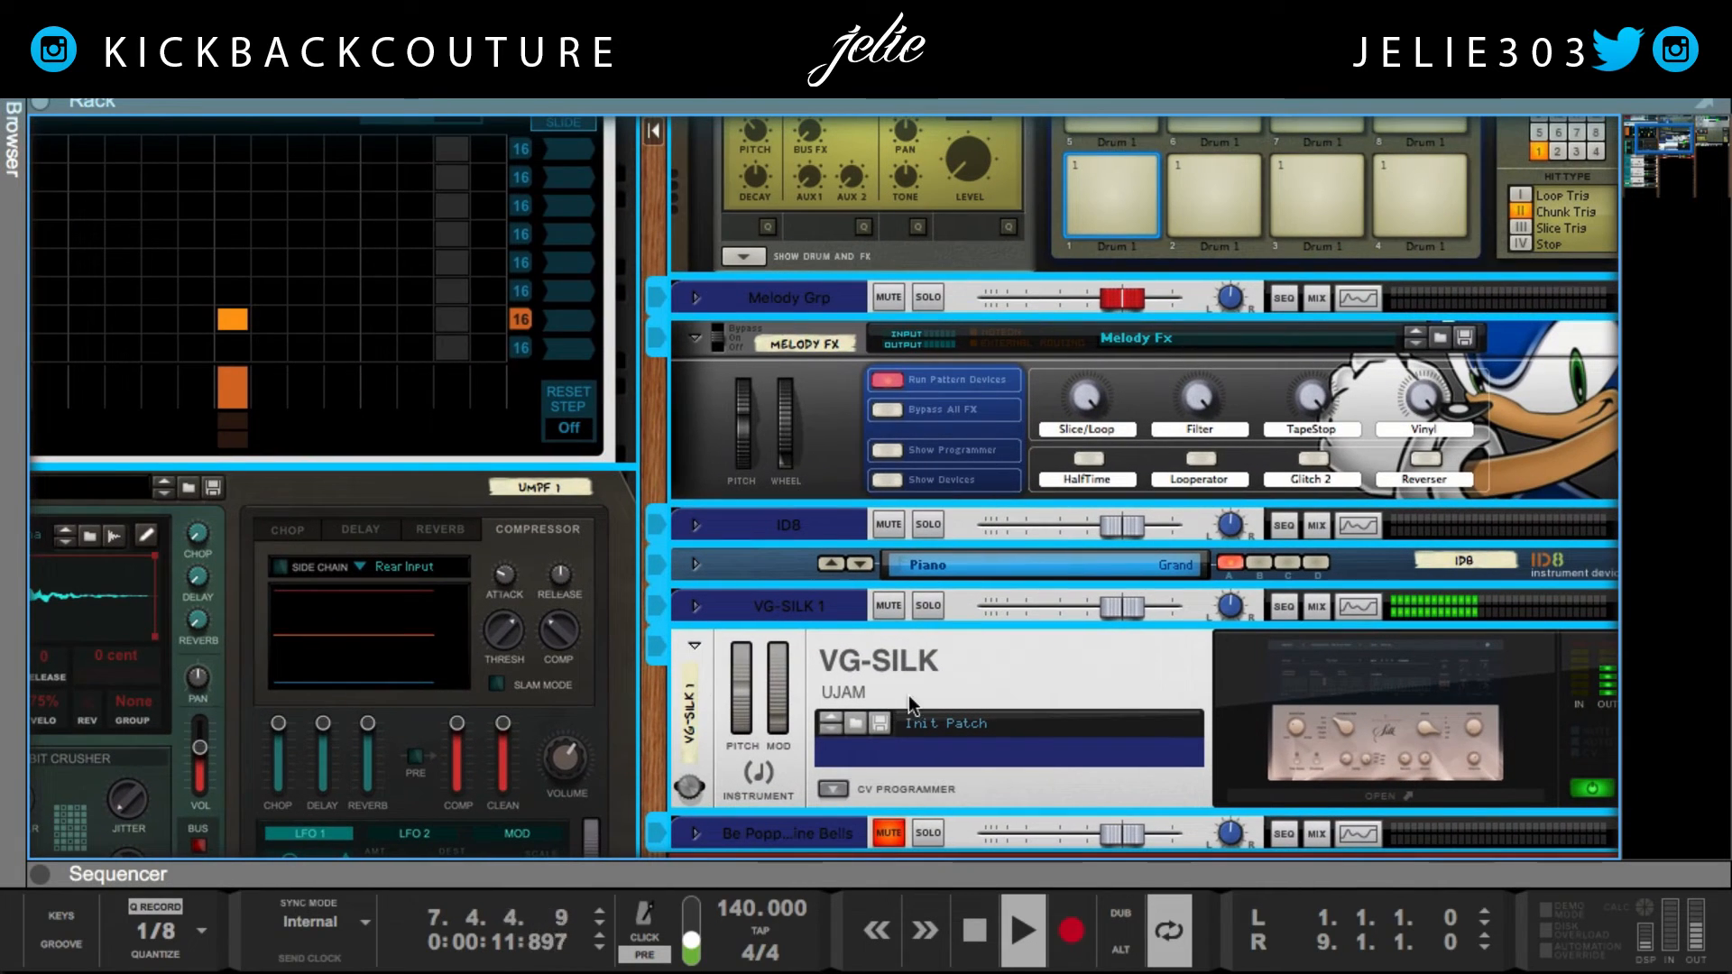
pyautogui.scroll(-10, 877, 771)
pyautogui.click(888, 505)
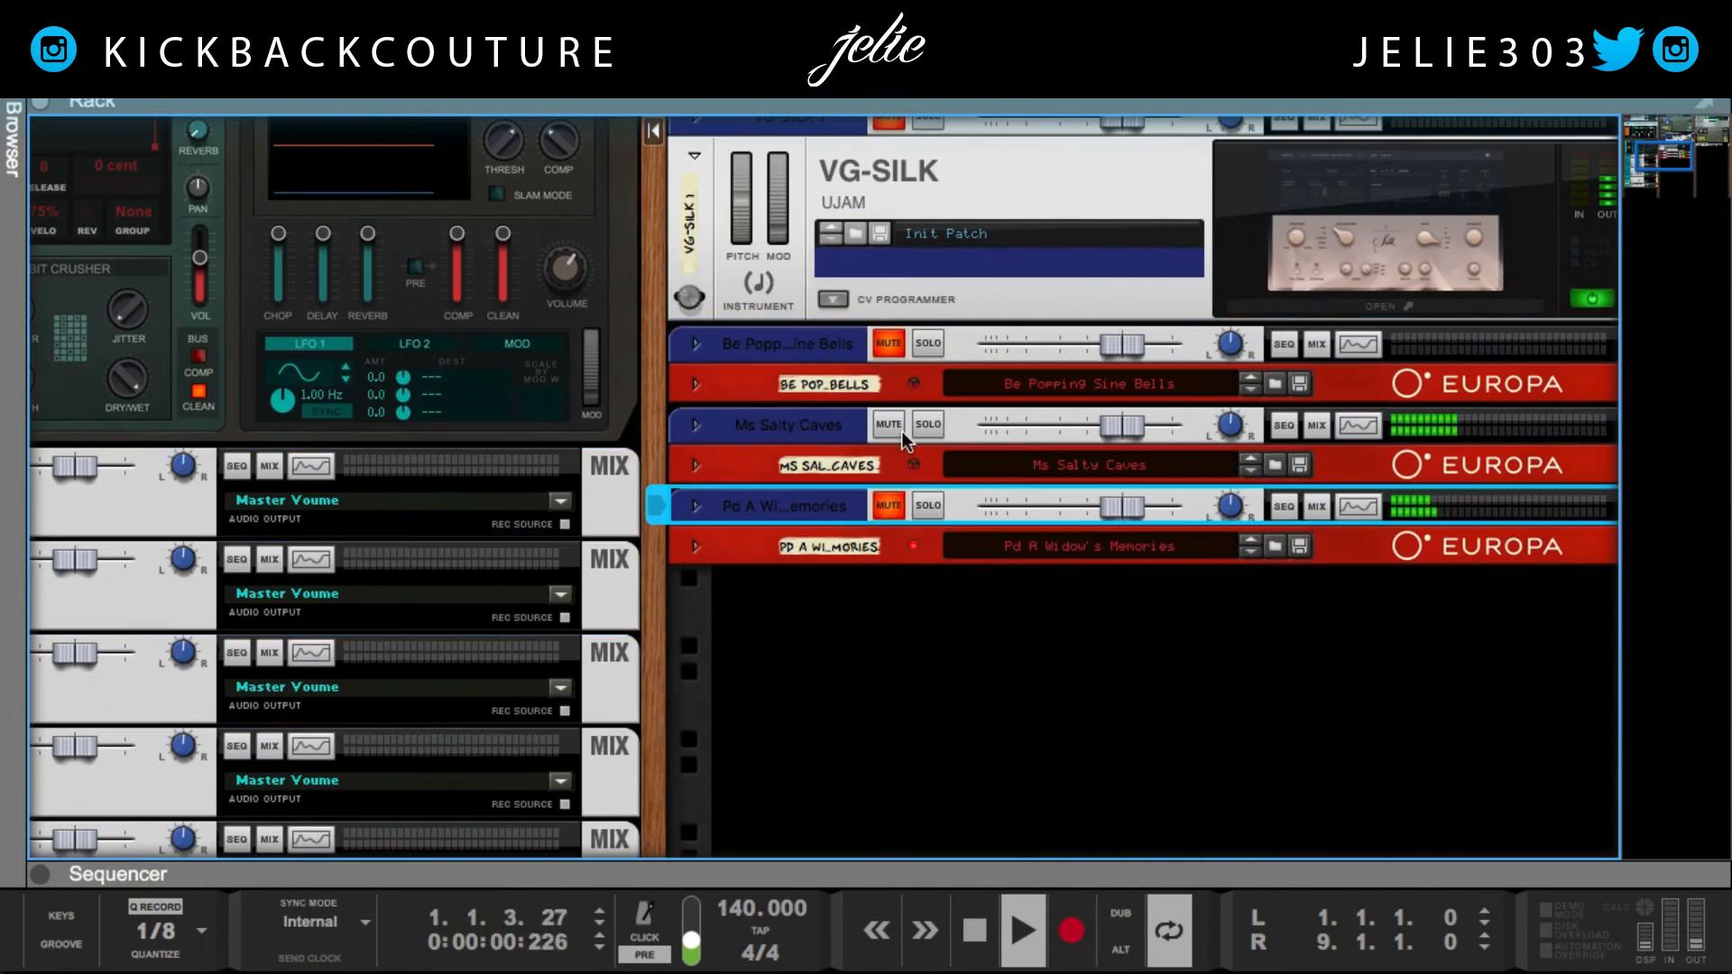
pyautogui.click(889, 424)
pyautogui.scroll(3, 933, 751)
pyautogui.scroll(2, 928, 794)
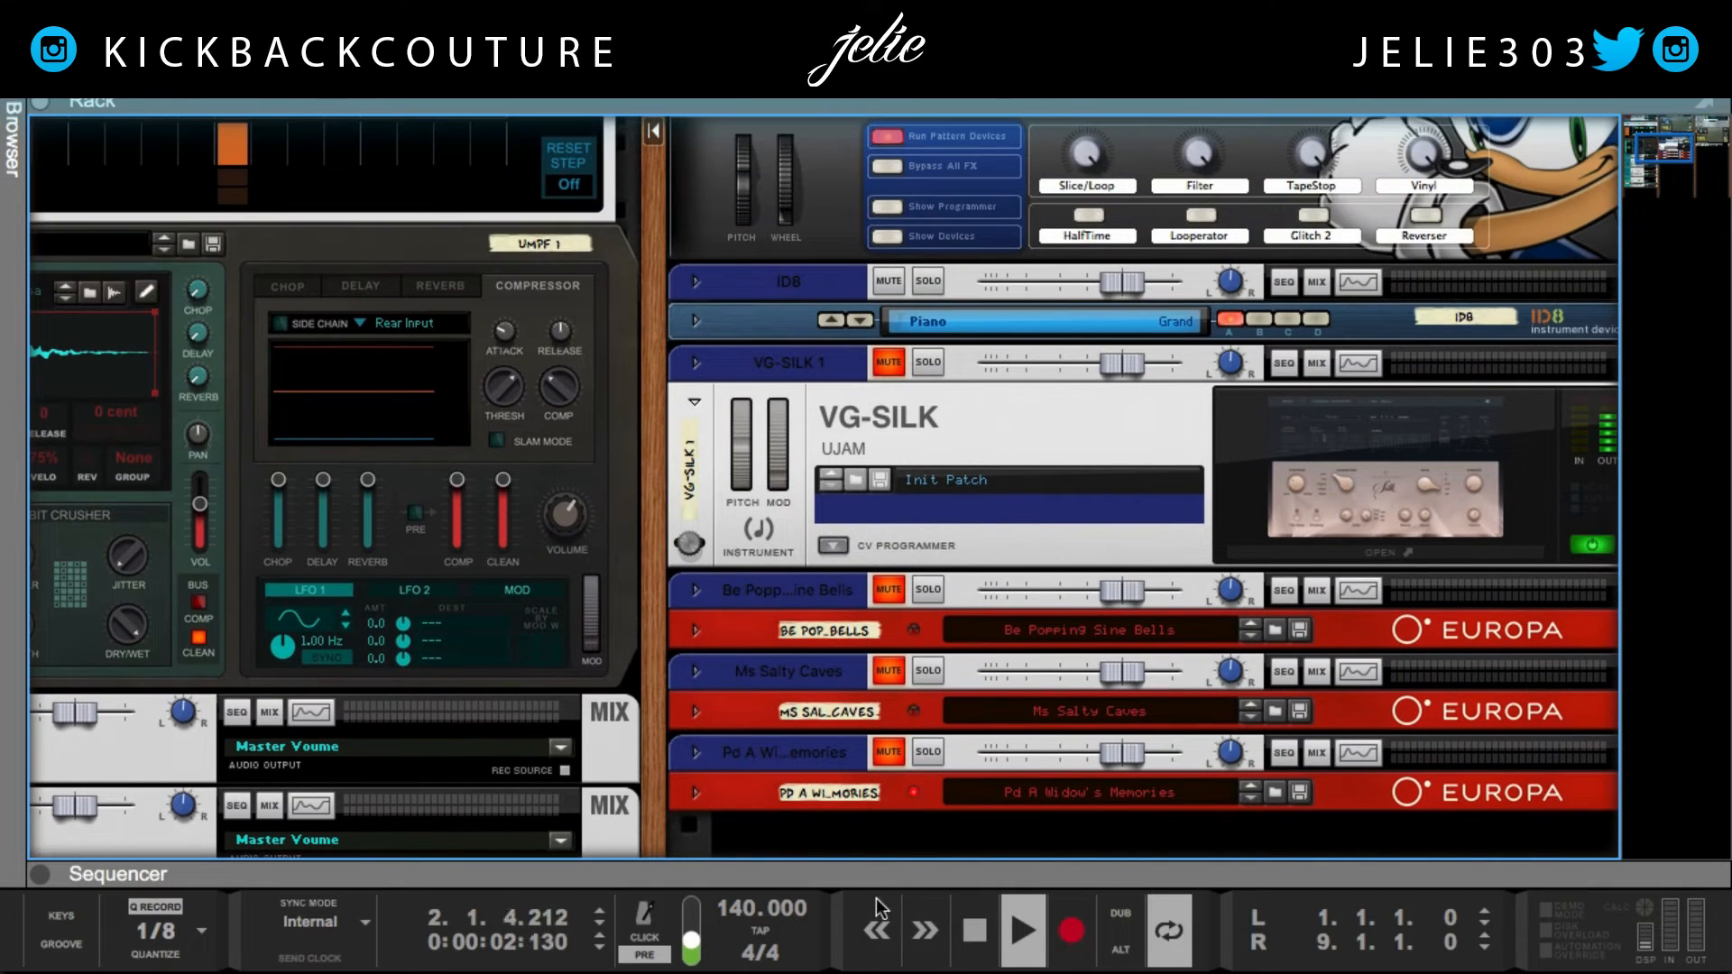
# Lower the volume inside the VG-SILK guitar plugin and unmute its channel to check the level against the snare.
pyautogui.click(1418, 557)
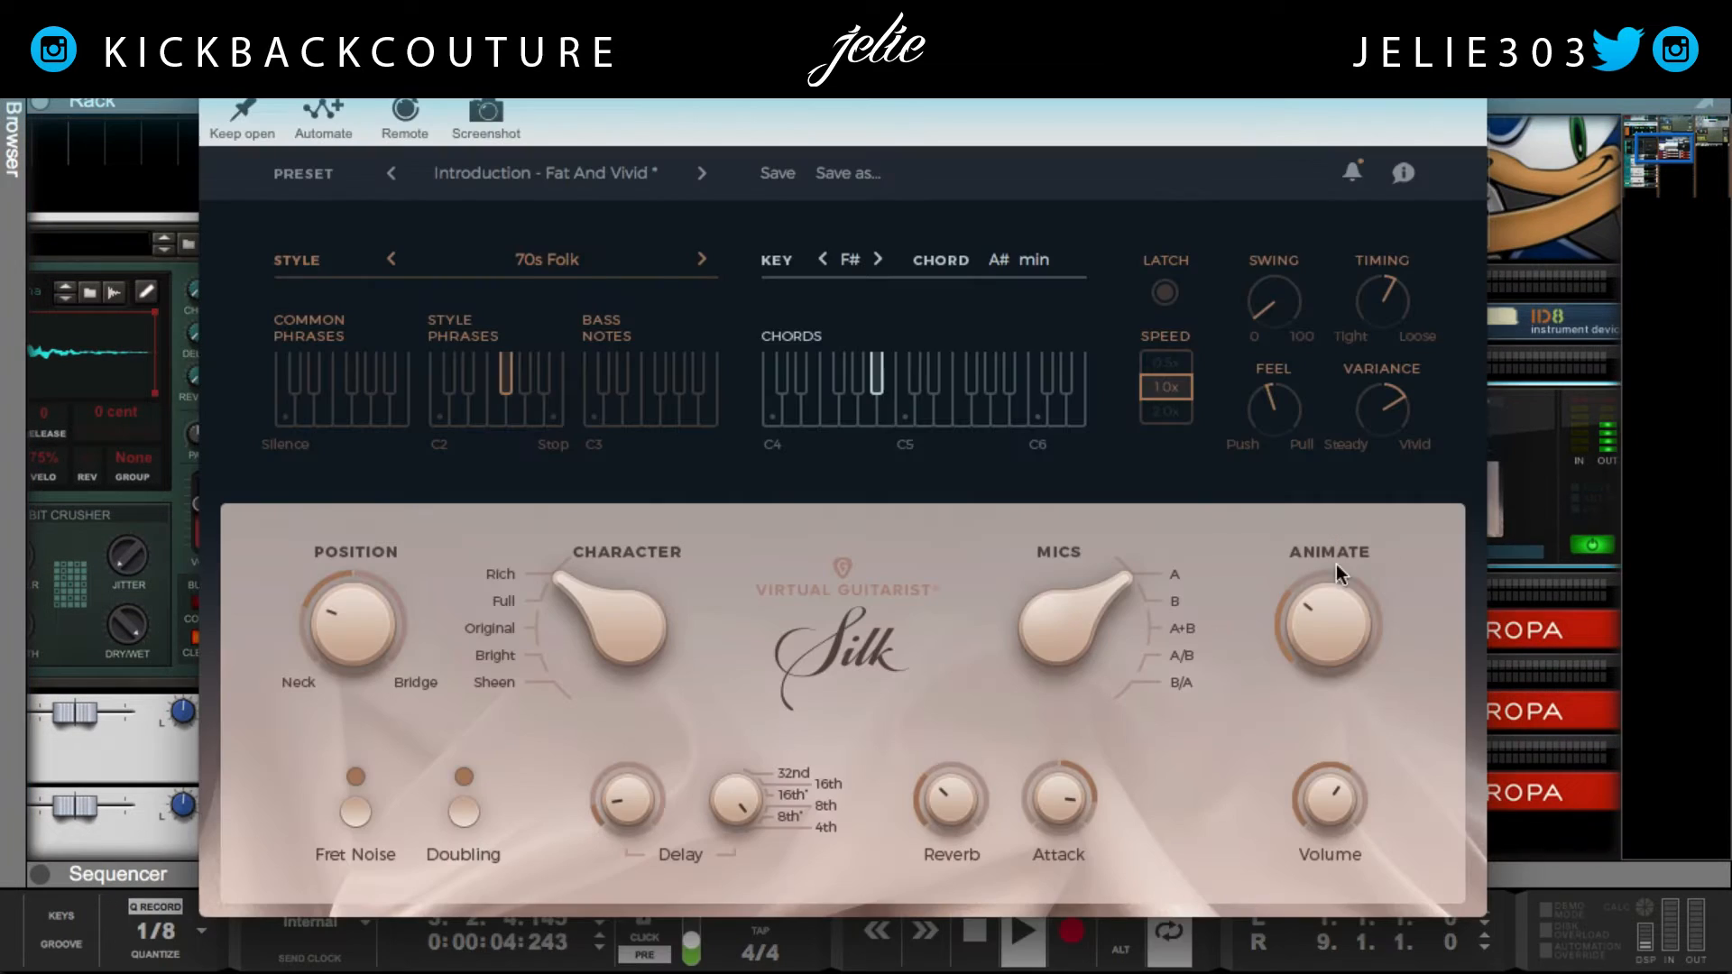
pyautogui.moveTo(1326, 792); pyautogui.dragTo(1334, 864)
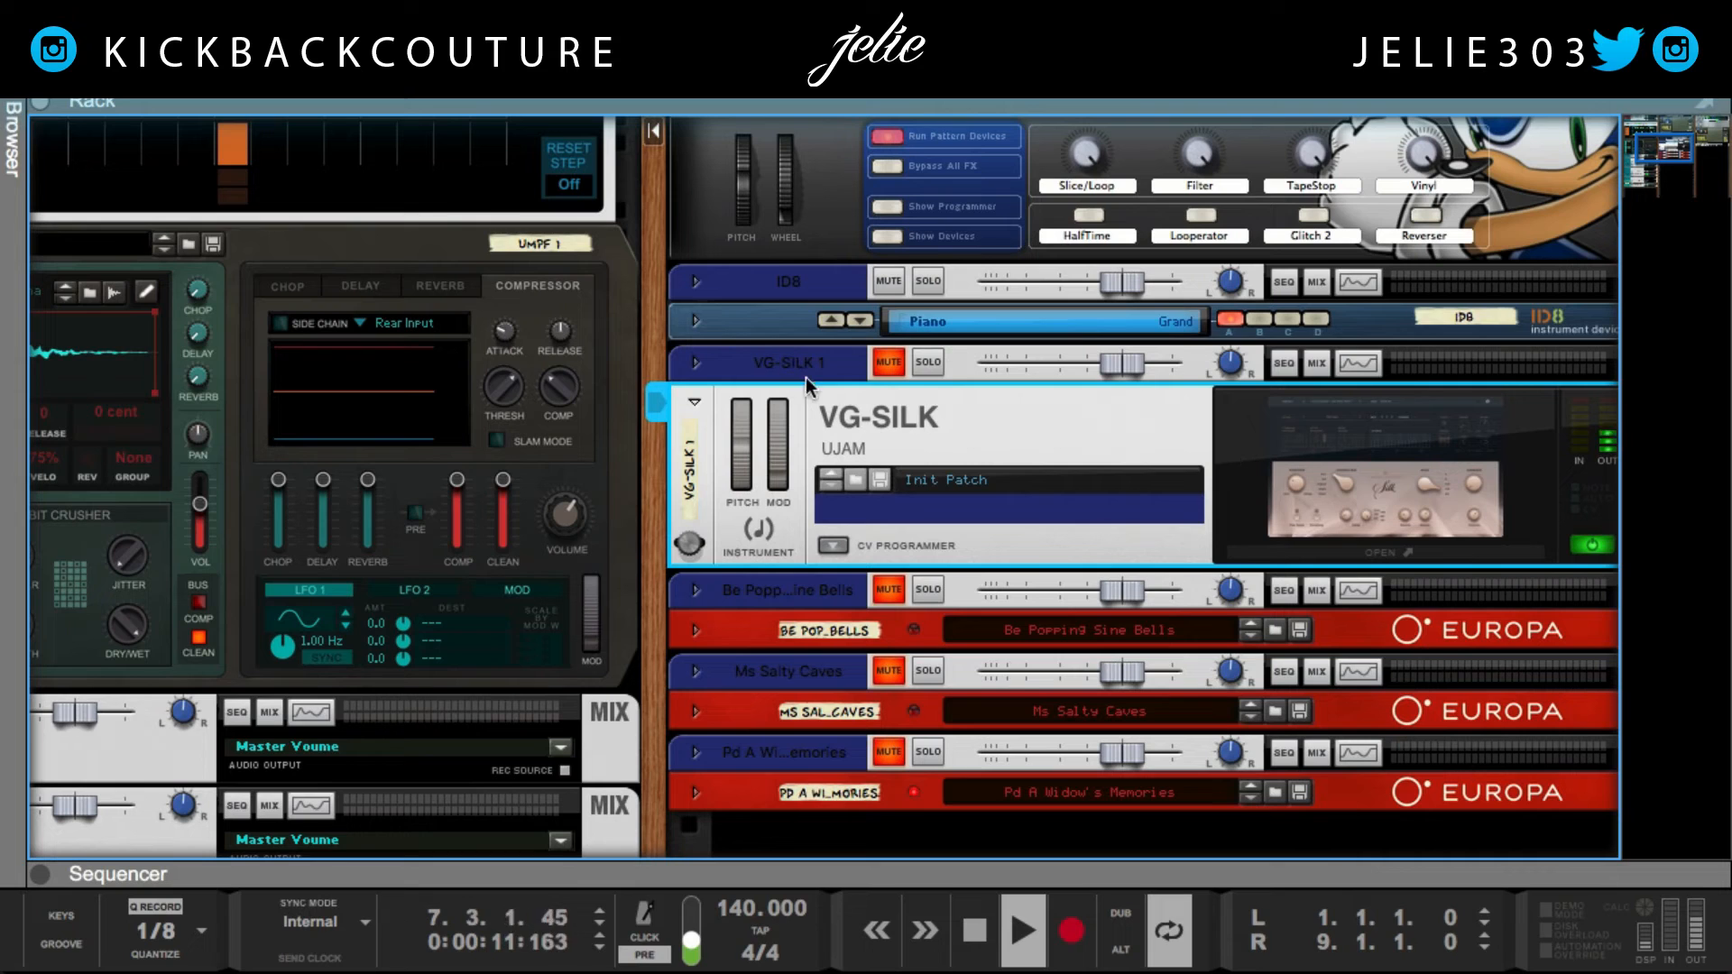
pyautogui.click(889, 363)
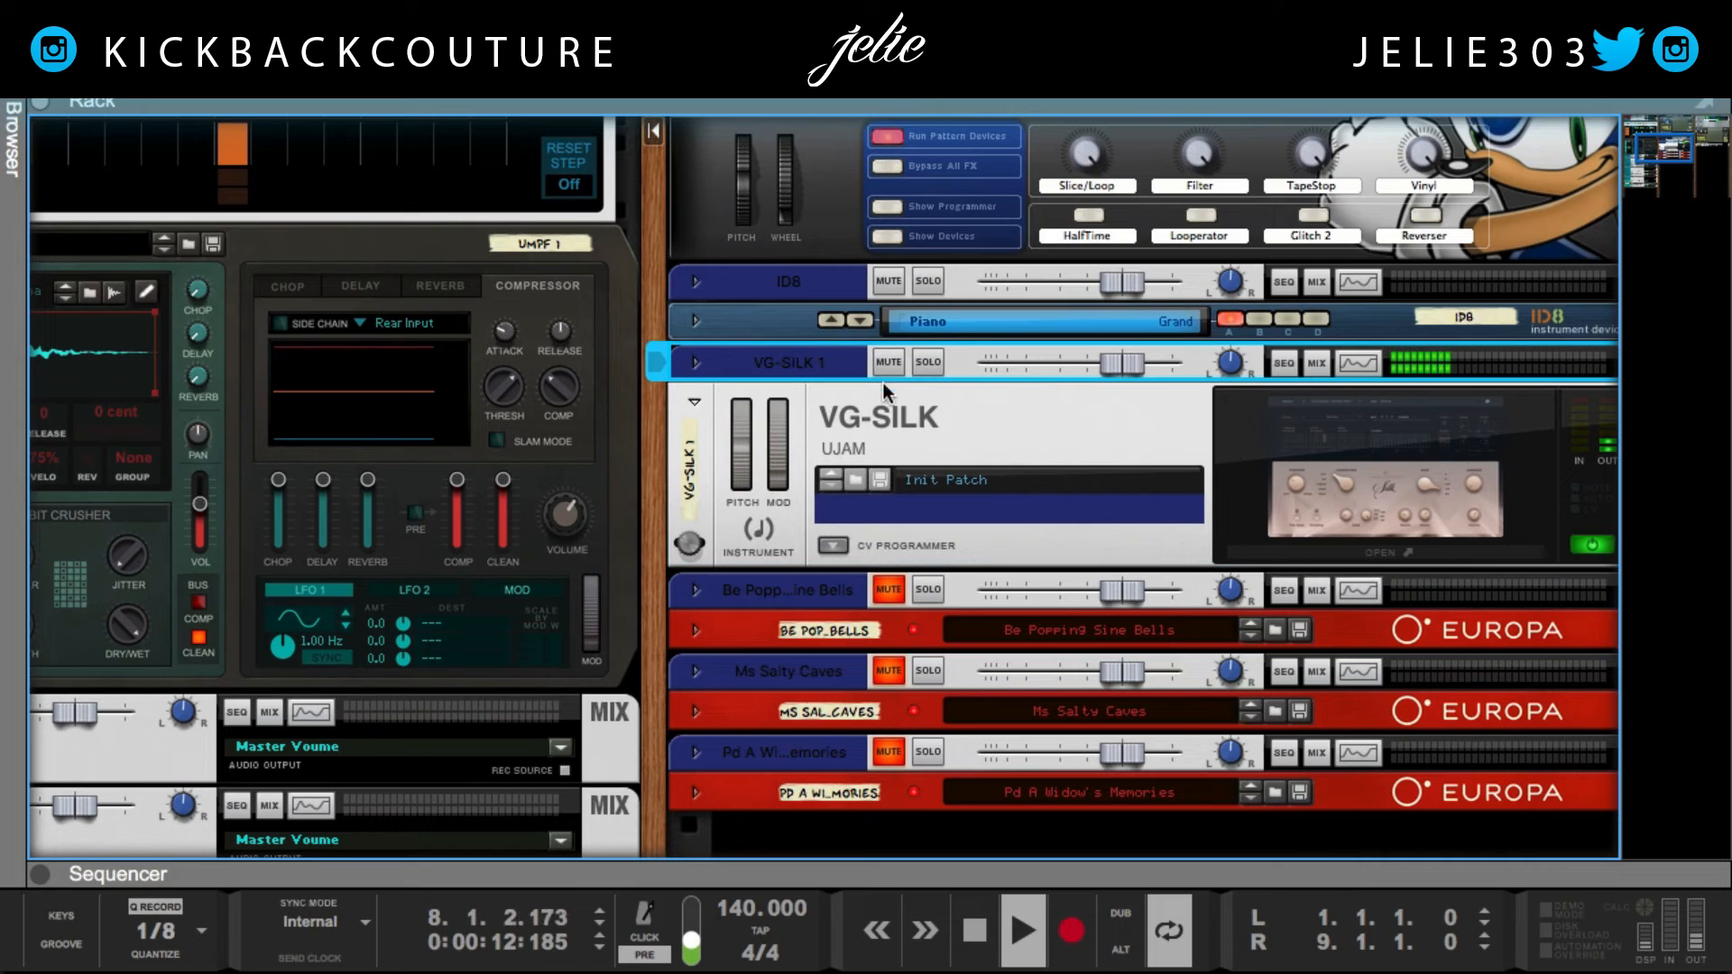
pyautogui.click(1354, 546)
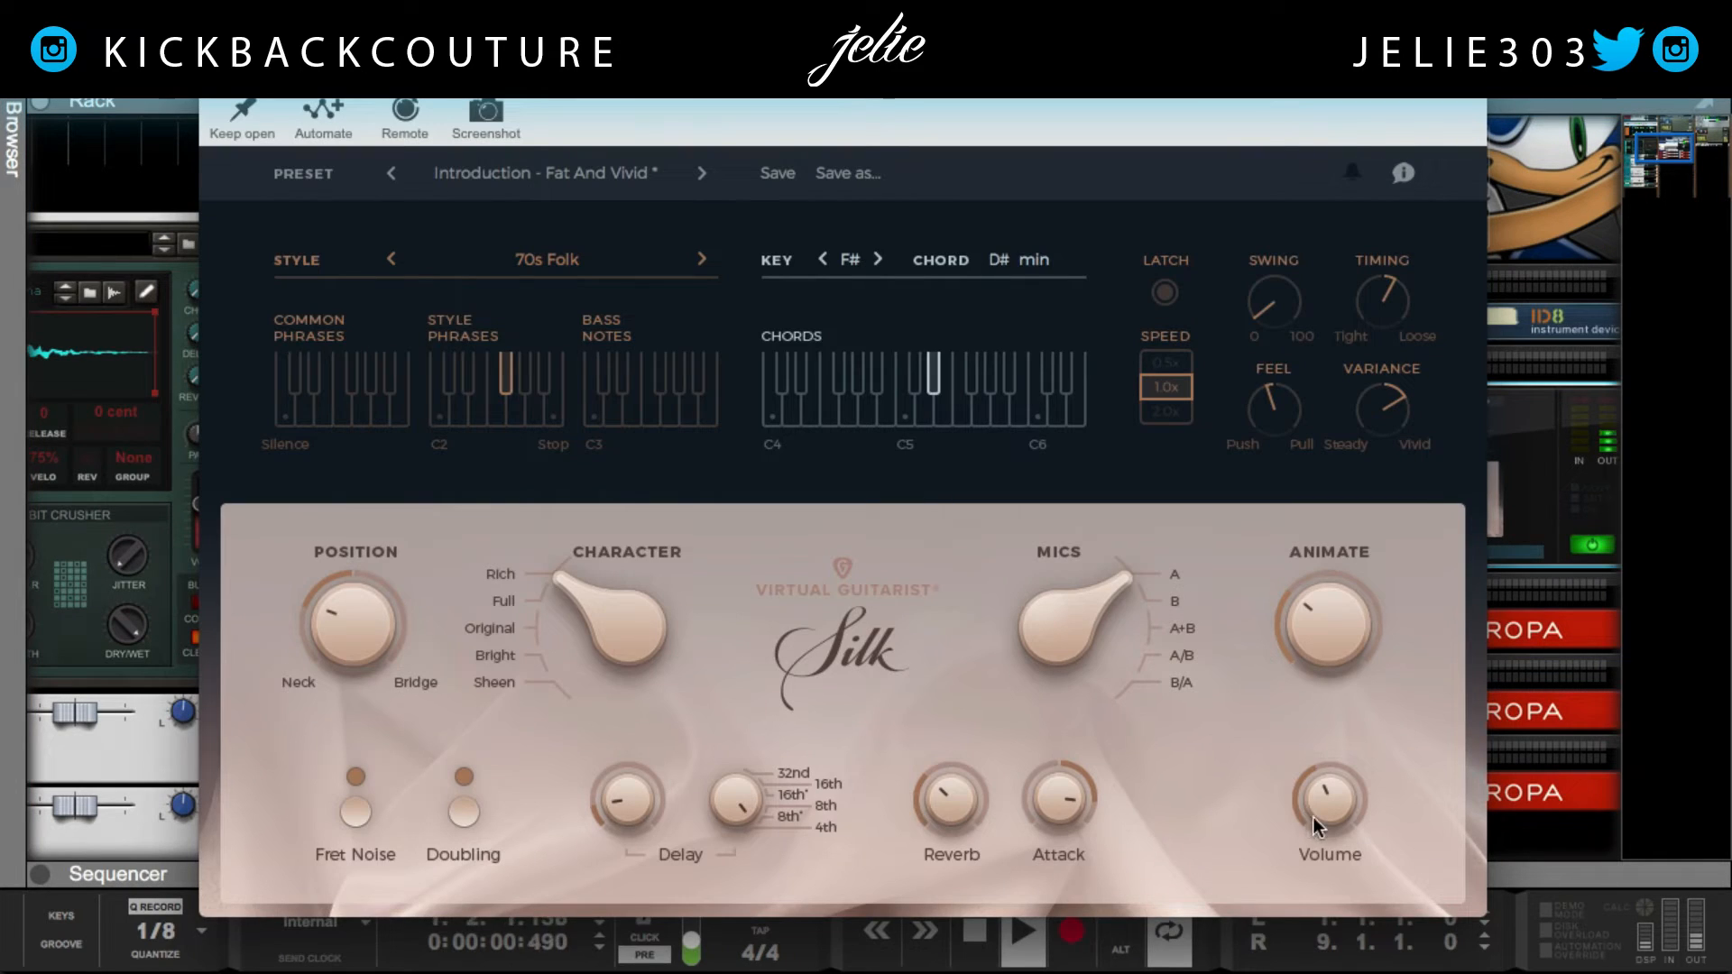
pyautogui.moveTo(1334, 797); pyautogui.dragTo(1301, 801)
pyautogui.click(214, 79)
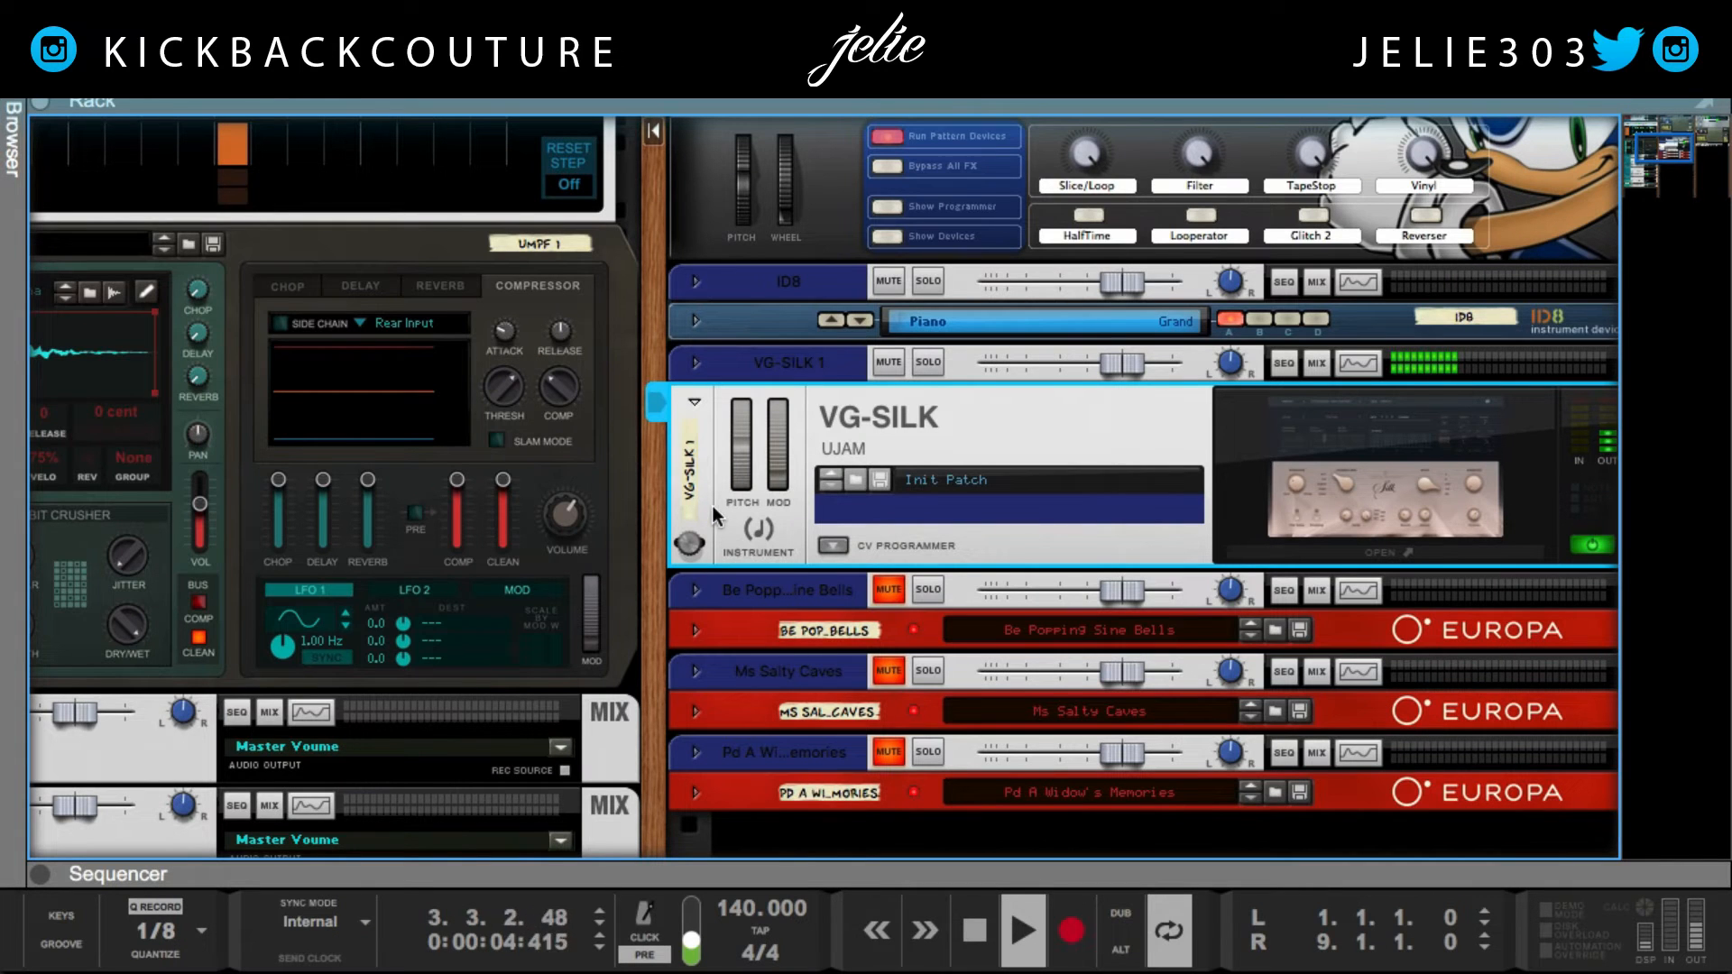
# Unmute the Be Popping Sine Bells channel, unfold its Europa and set the Master Volume to 5.2 dB.
pyautogui.moveTo(657, 487); pyautogui.dragTo(546, 482)
pyautogui.scroll(-2, 908, 827)
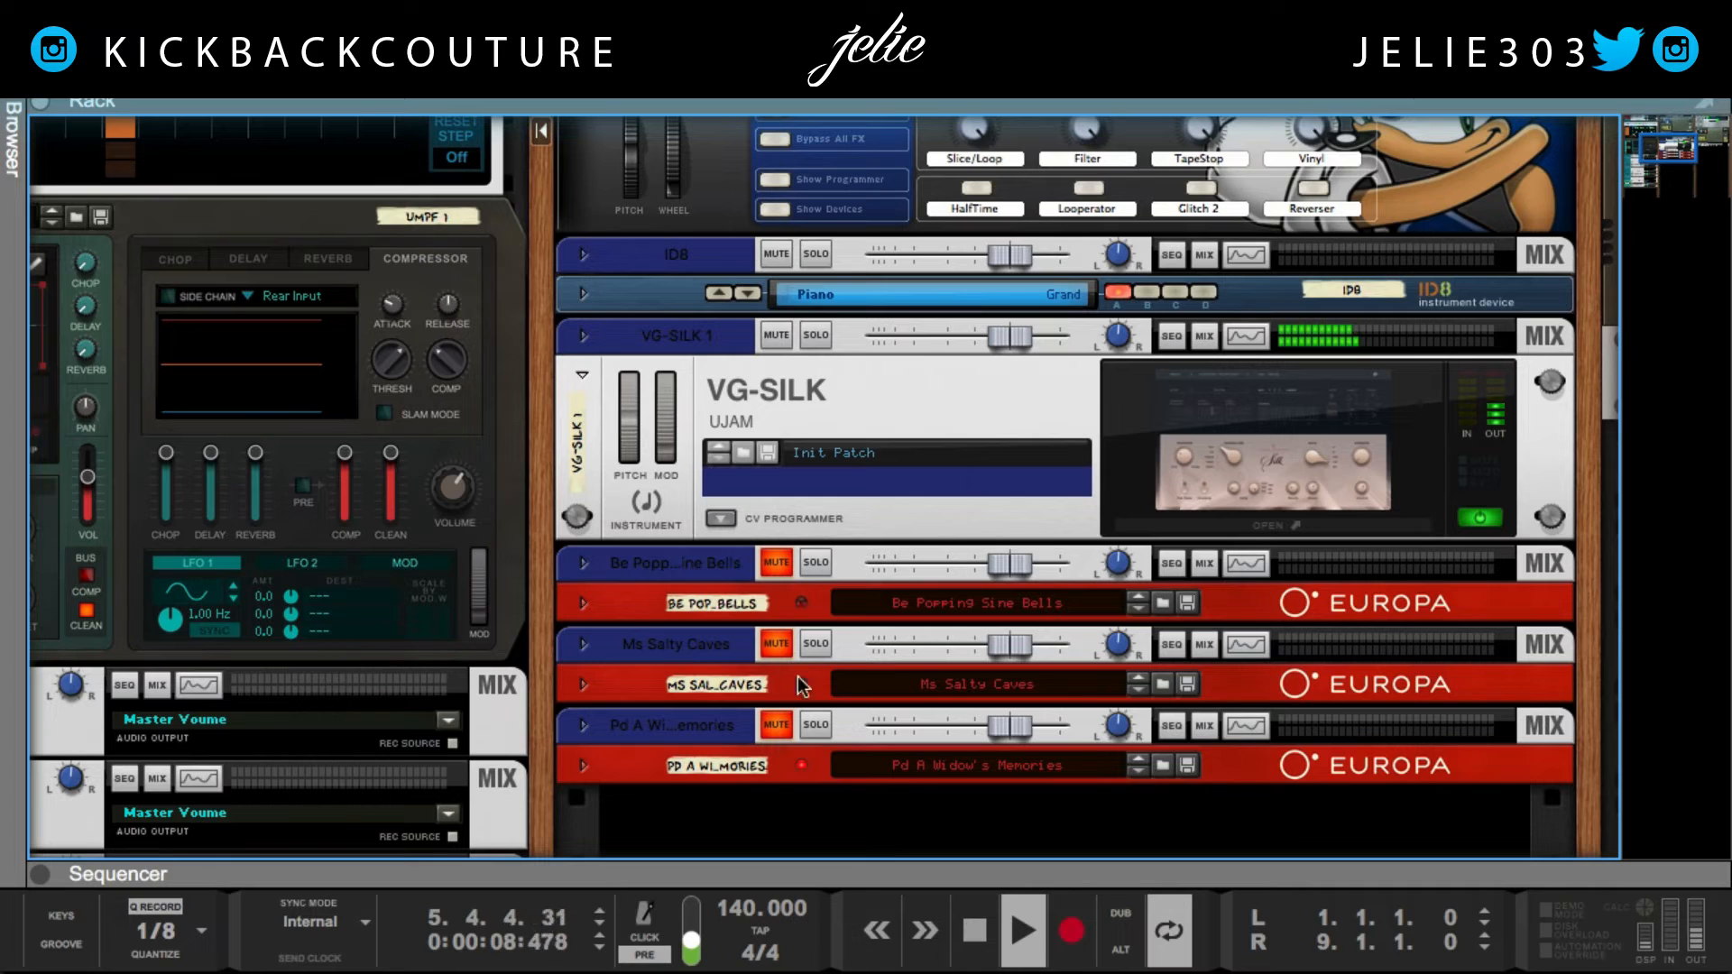
pyautogui.click(782, 560)
pyautogui.click(582, 602)
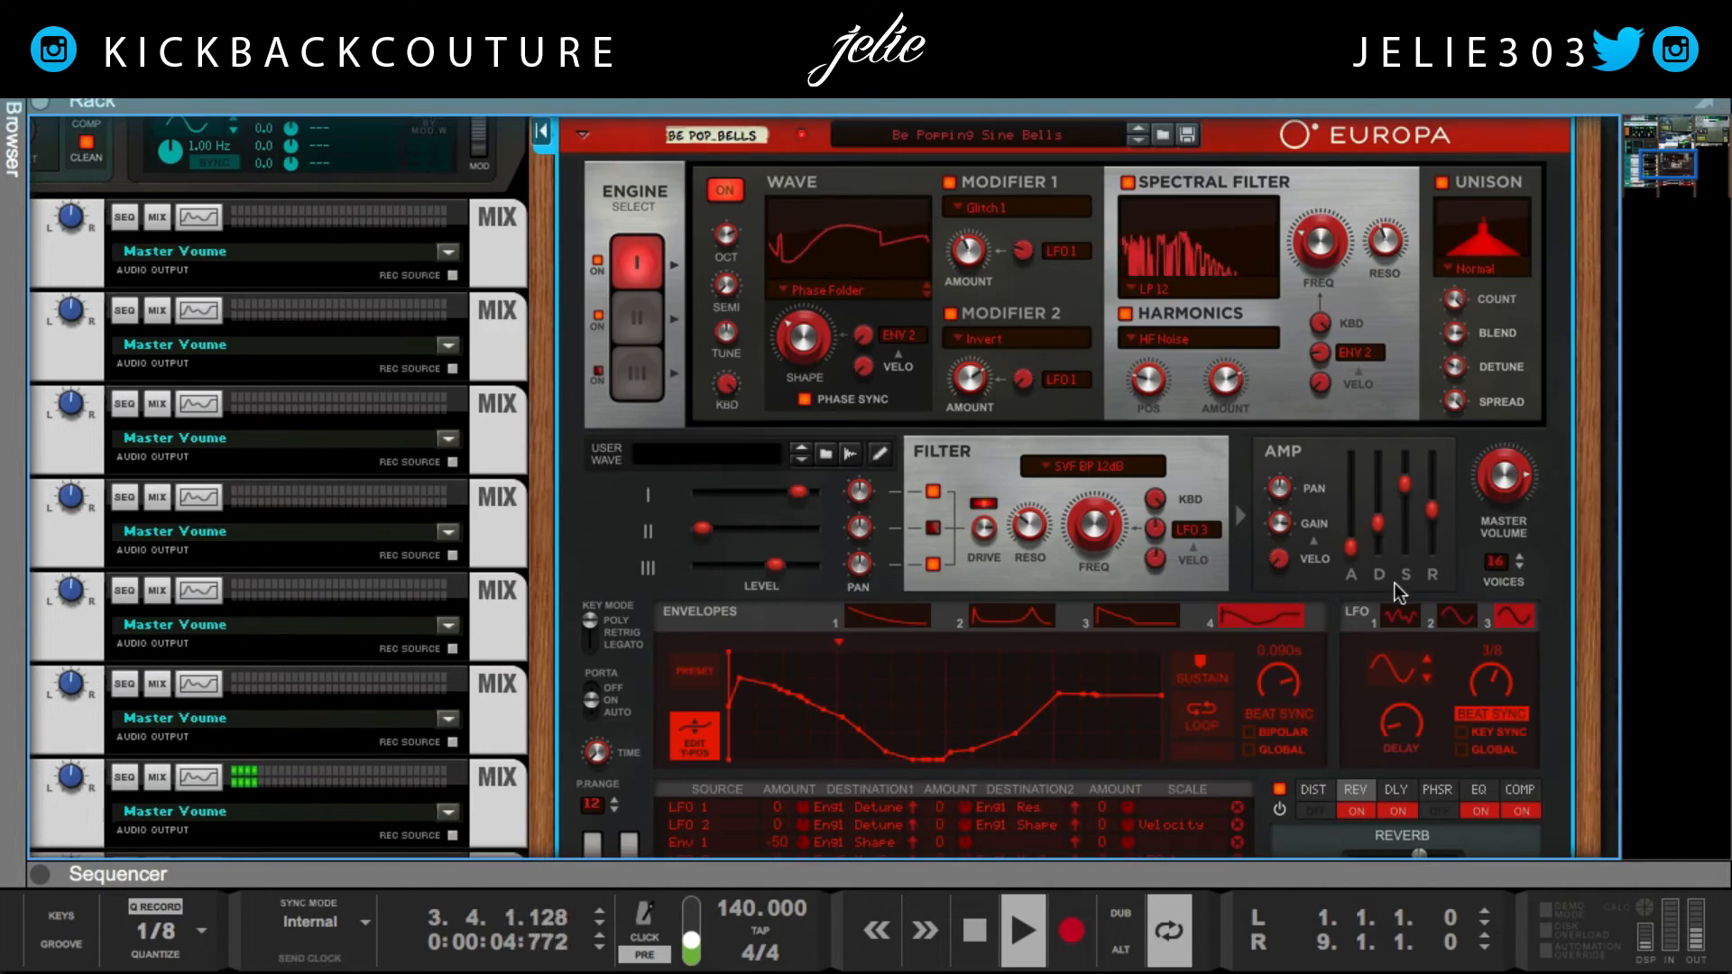
pyautogui.moveTo(1499, 487); pyautogui.dragTo(1499, 501)
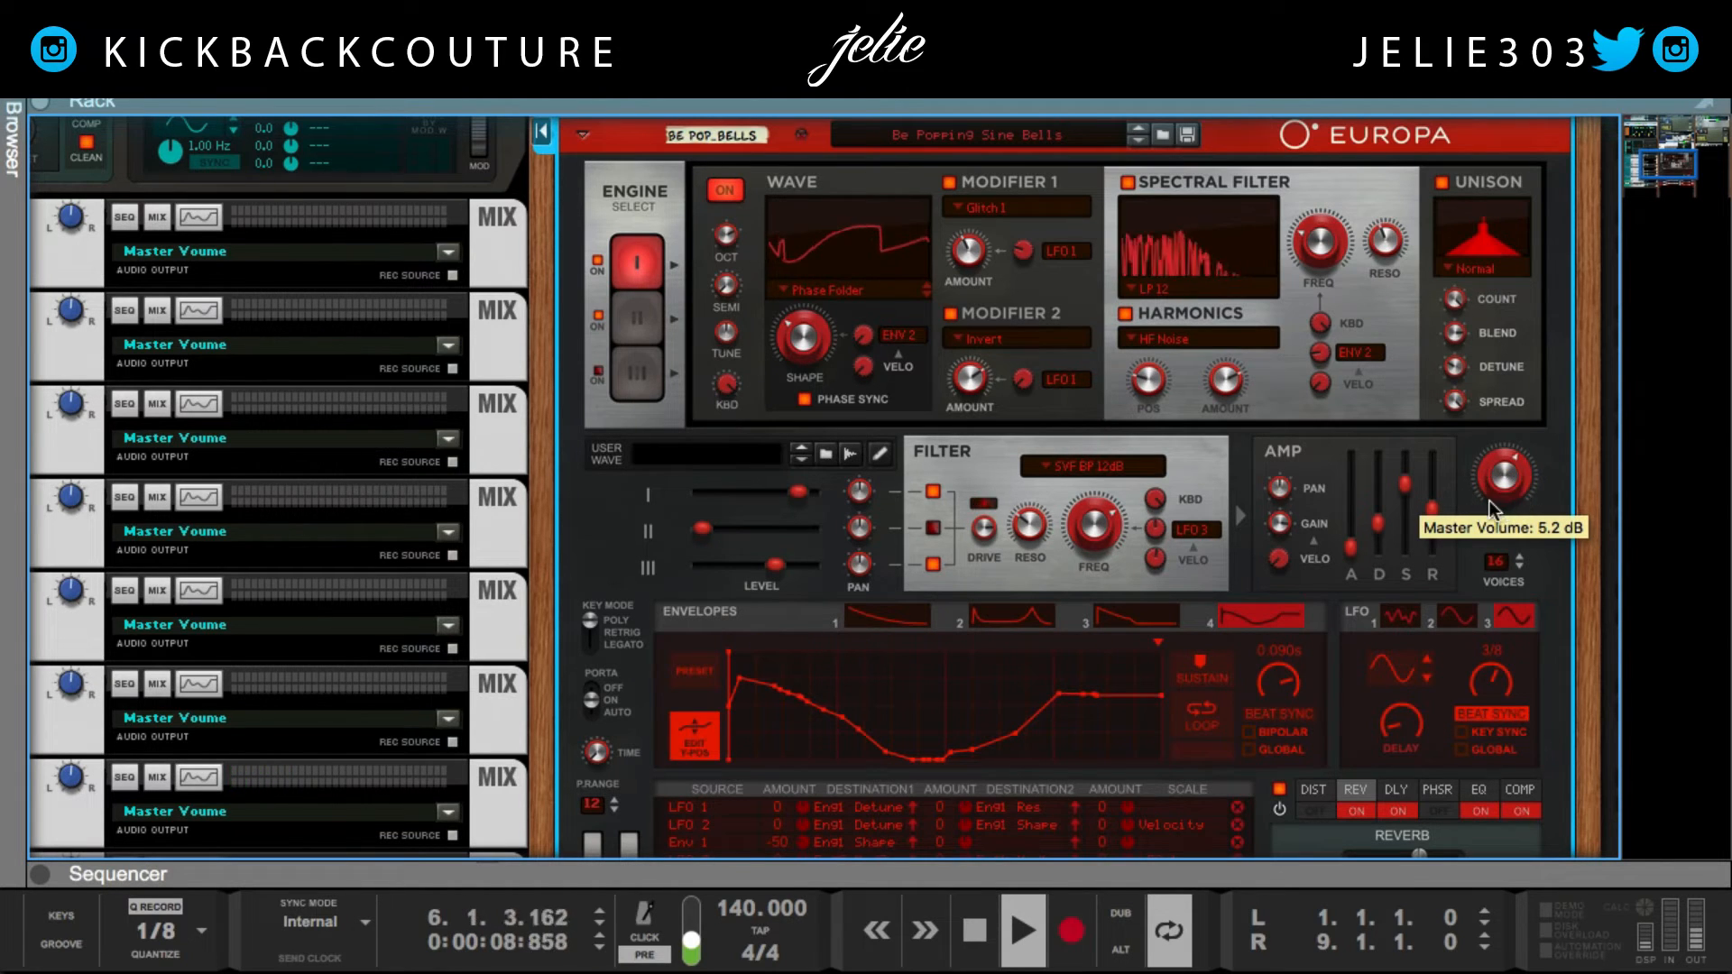
# Raise the Be Popping Sine Bells Europa's Master Volume to 5.9 dB and mute its channel.
pyautogui.moveTo(1506, 487); pyautogui.dragTo(1504, 478)
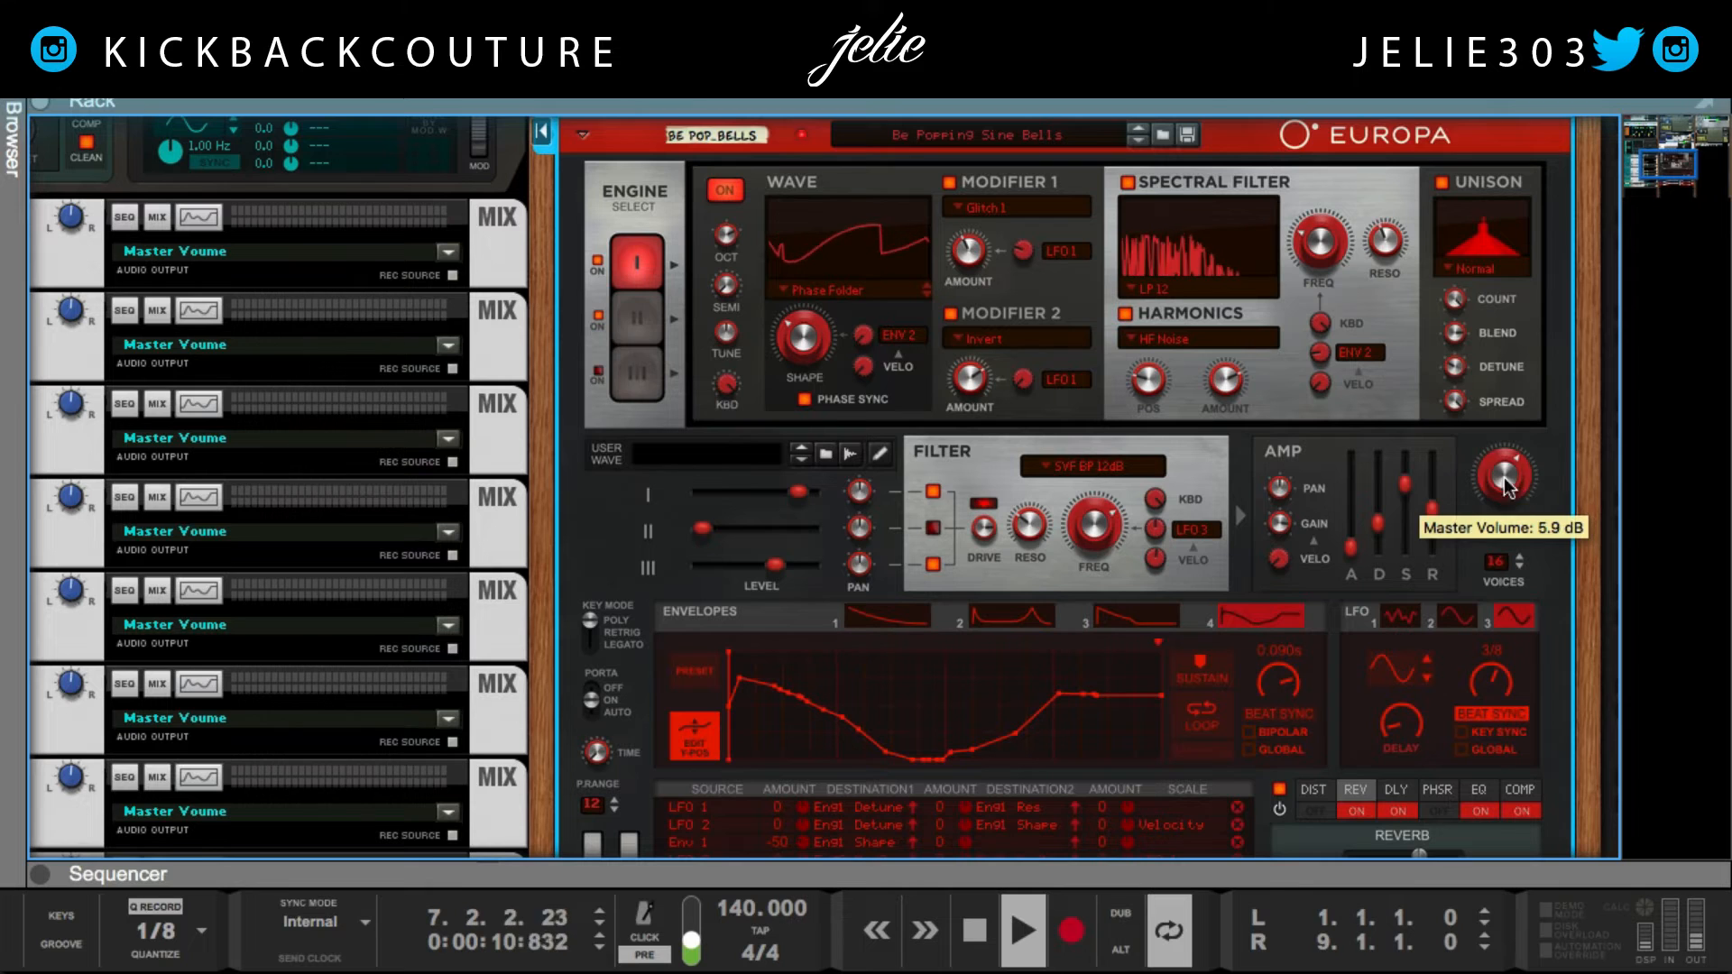
pyautogui.scroll(1, 814, 419)
pyautogui.scroll(3, 814, 419)
pyautogui.scroll(-8, 785, 300)
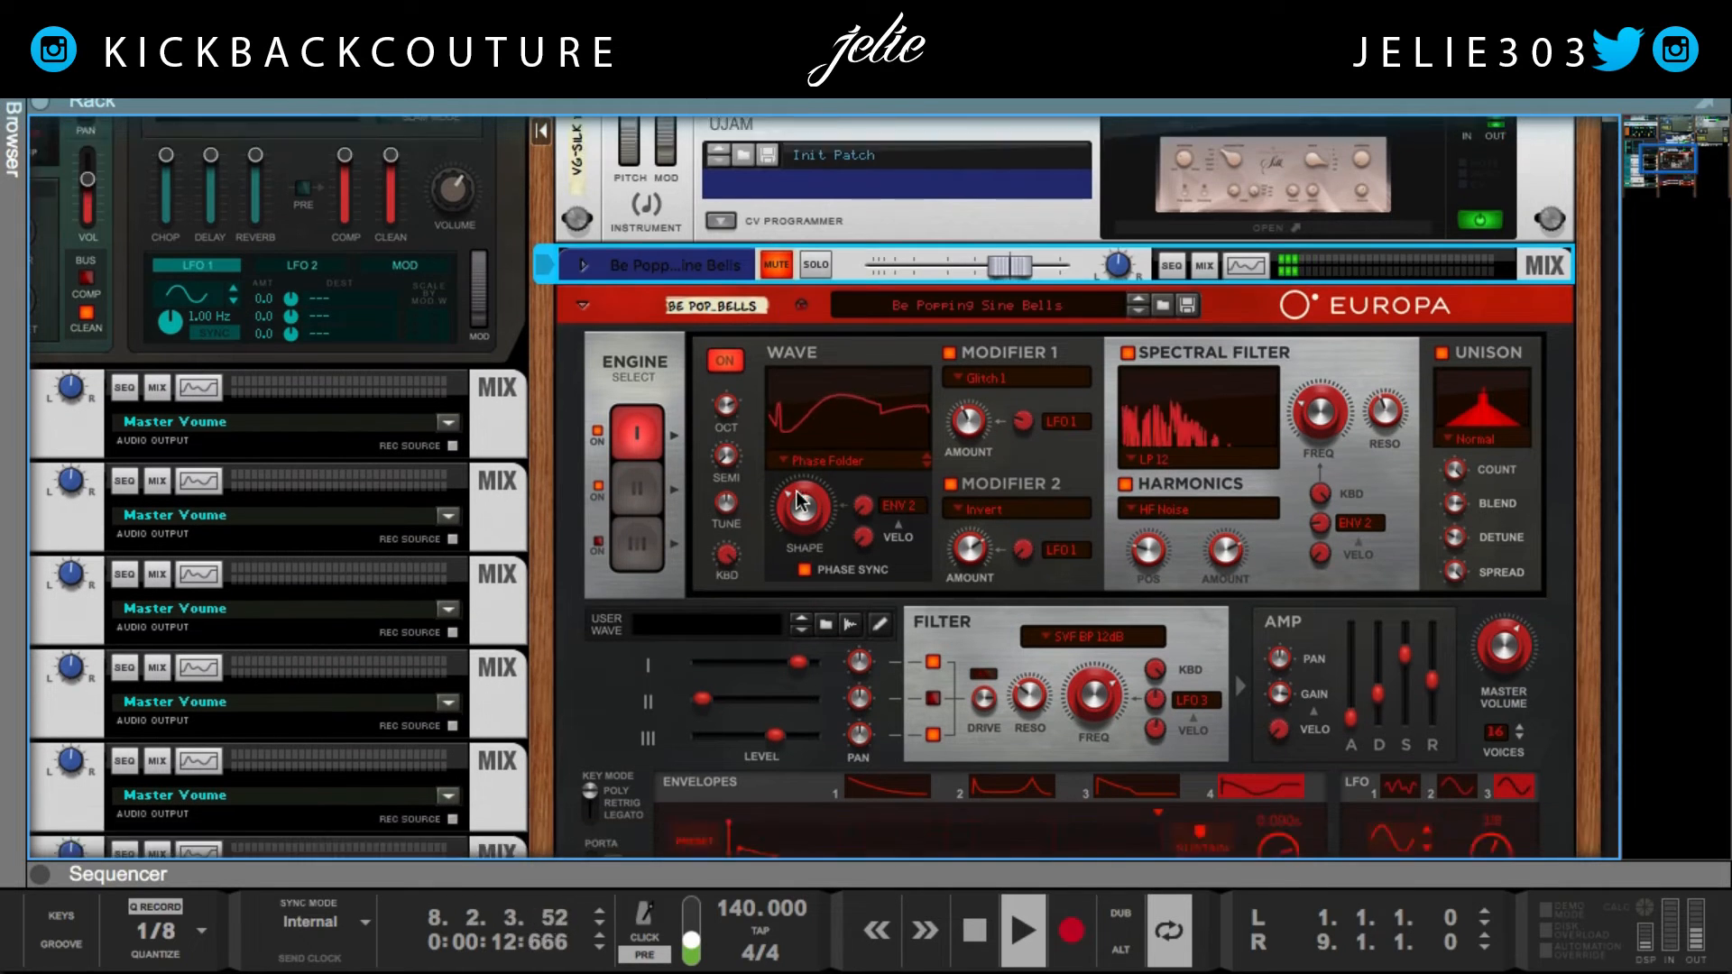
pyautogui.scroll(-4, 799, 545)
# Bring in the Ms Salty Caves channel, unfold its Europa and lower the Master Volume to about 3 dB.
pyautogui.click(807, 556)
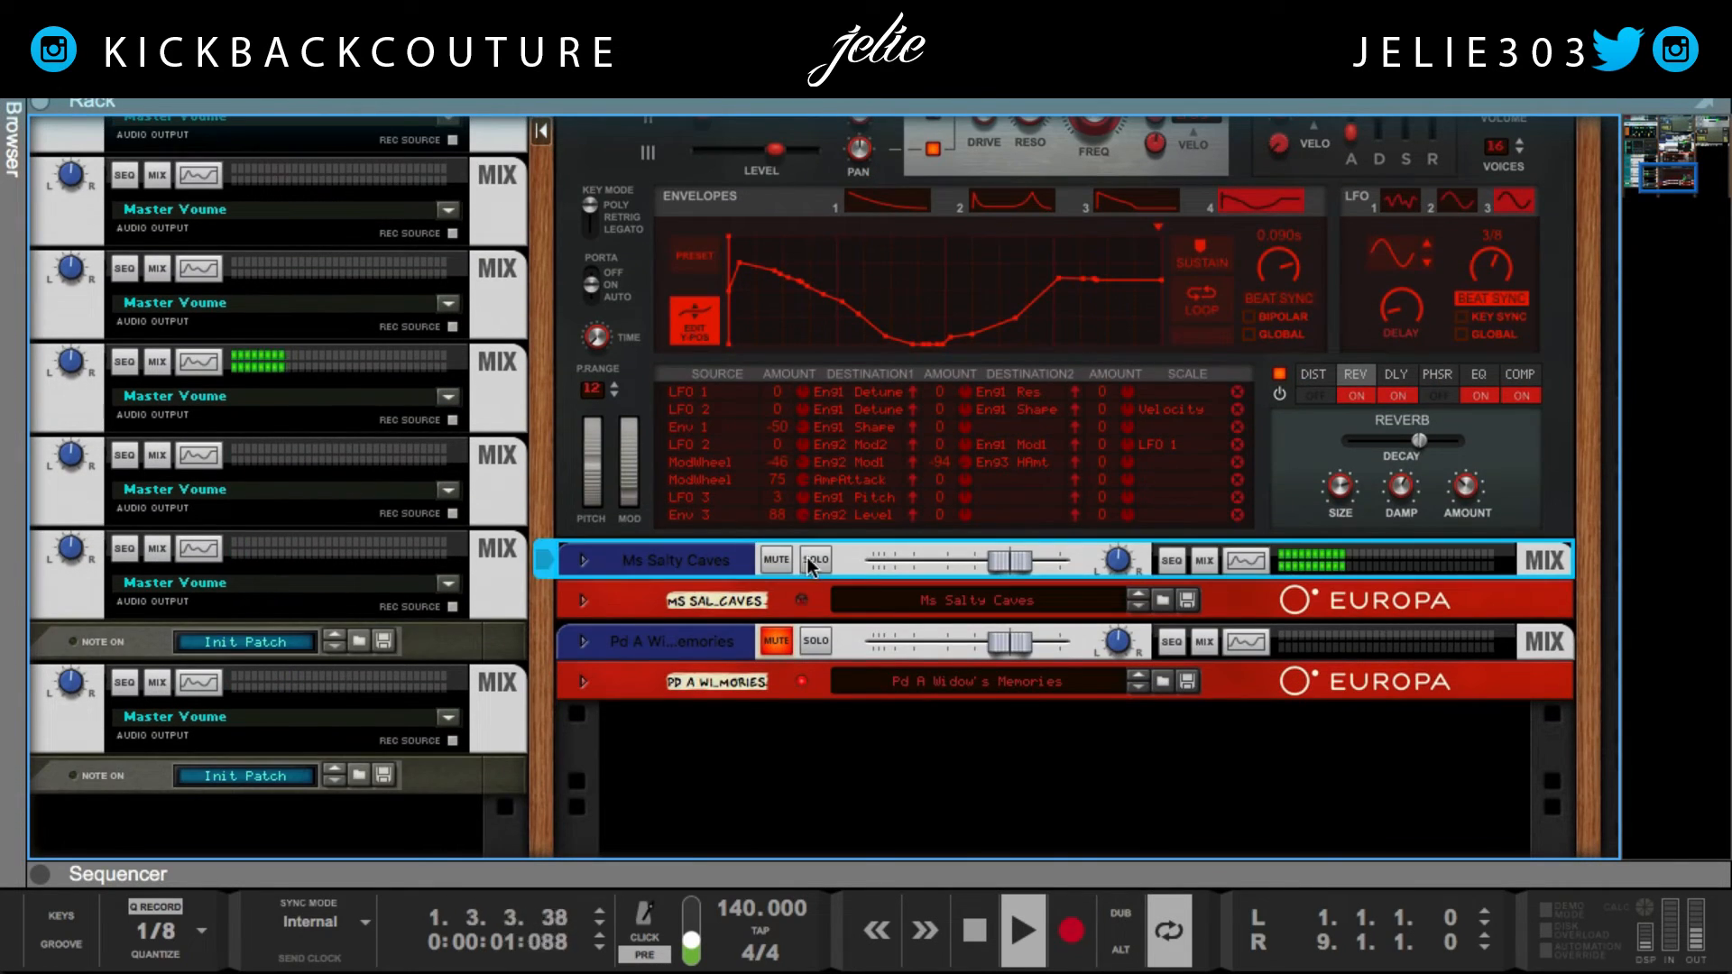
pyautogui.click(585, 600)
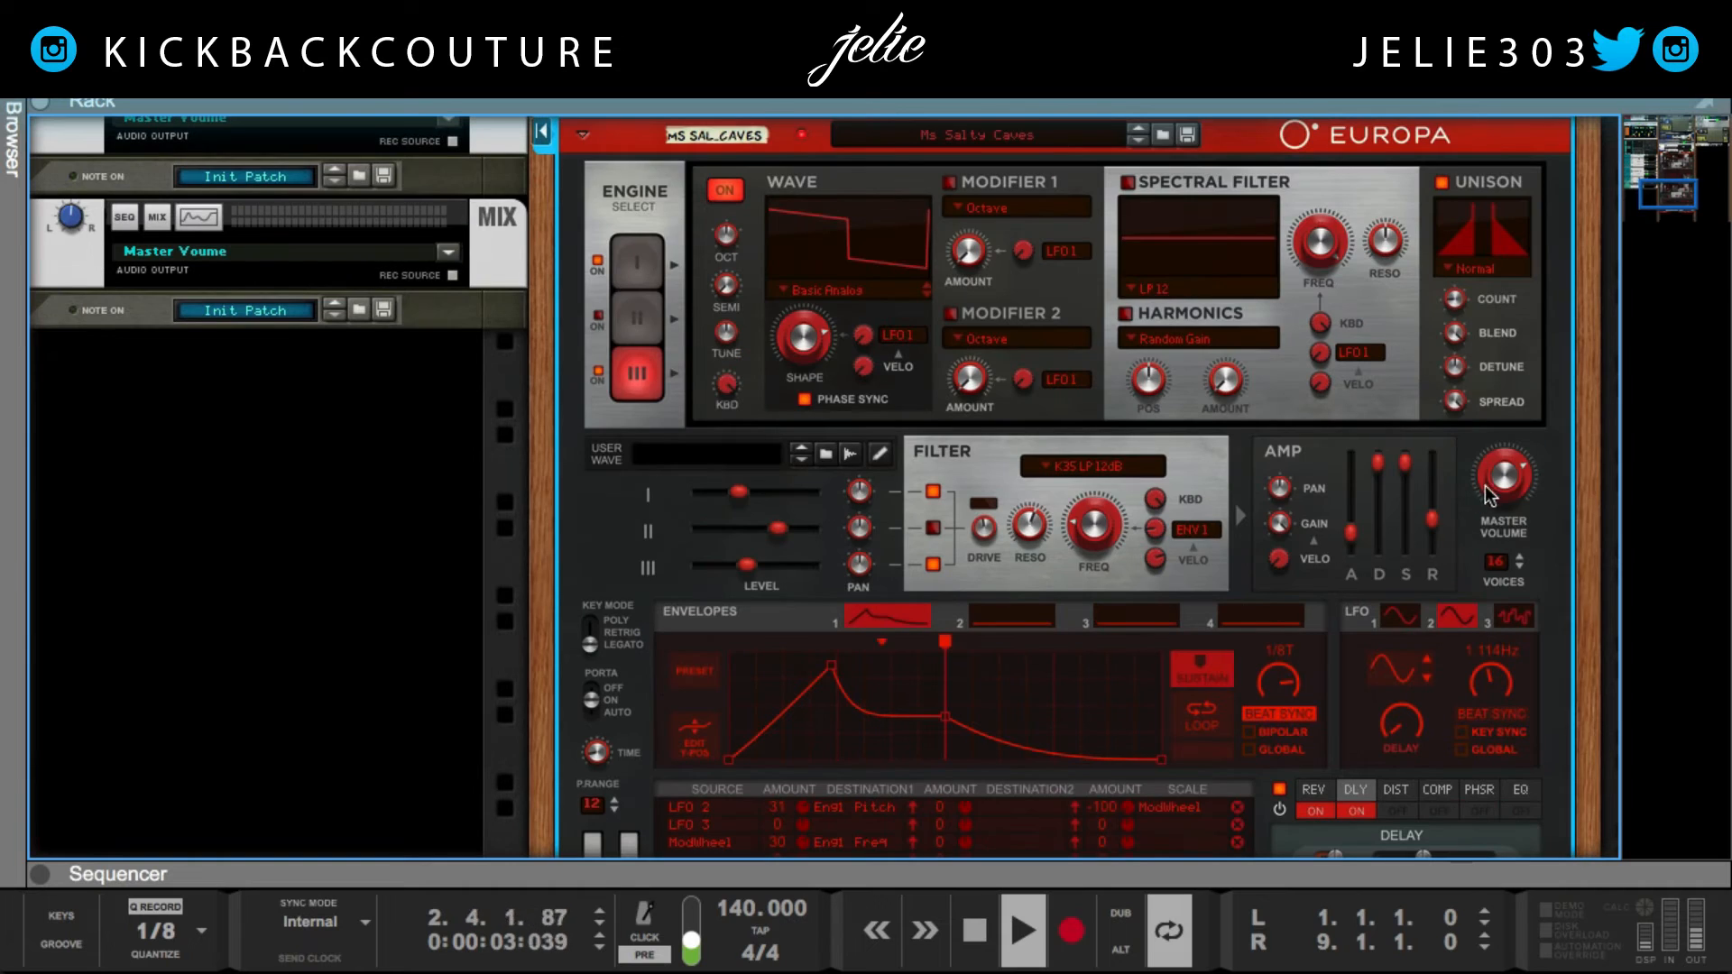
pyautogui.moveTo(1505, 502); pyautogui.dragTo(1505, 484)
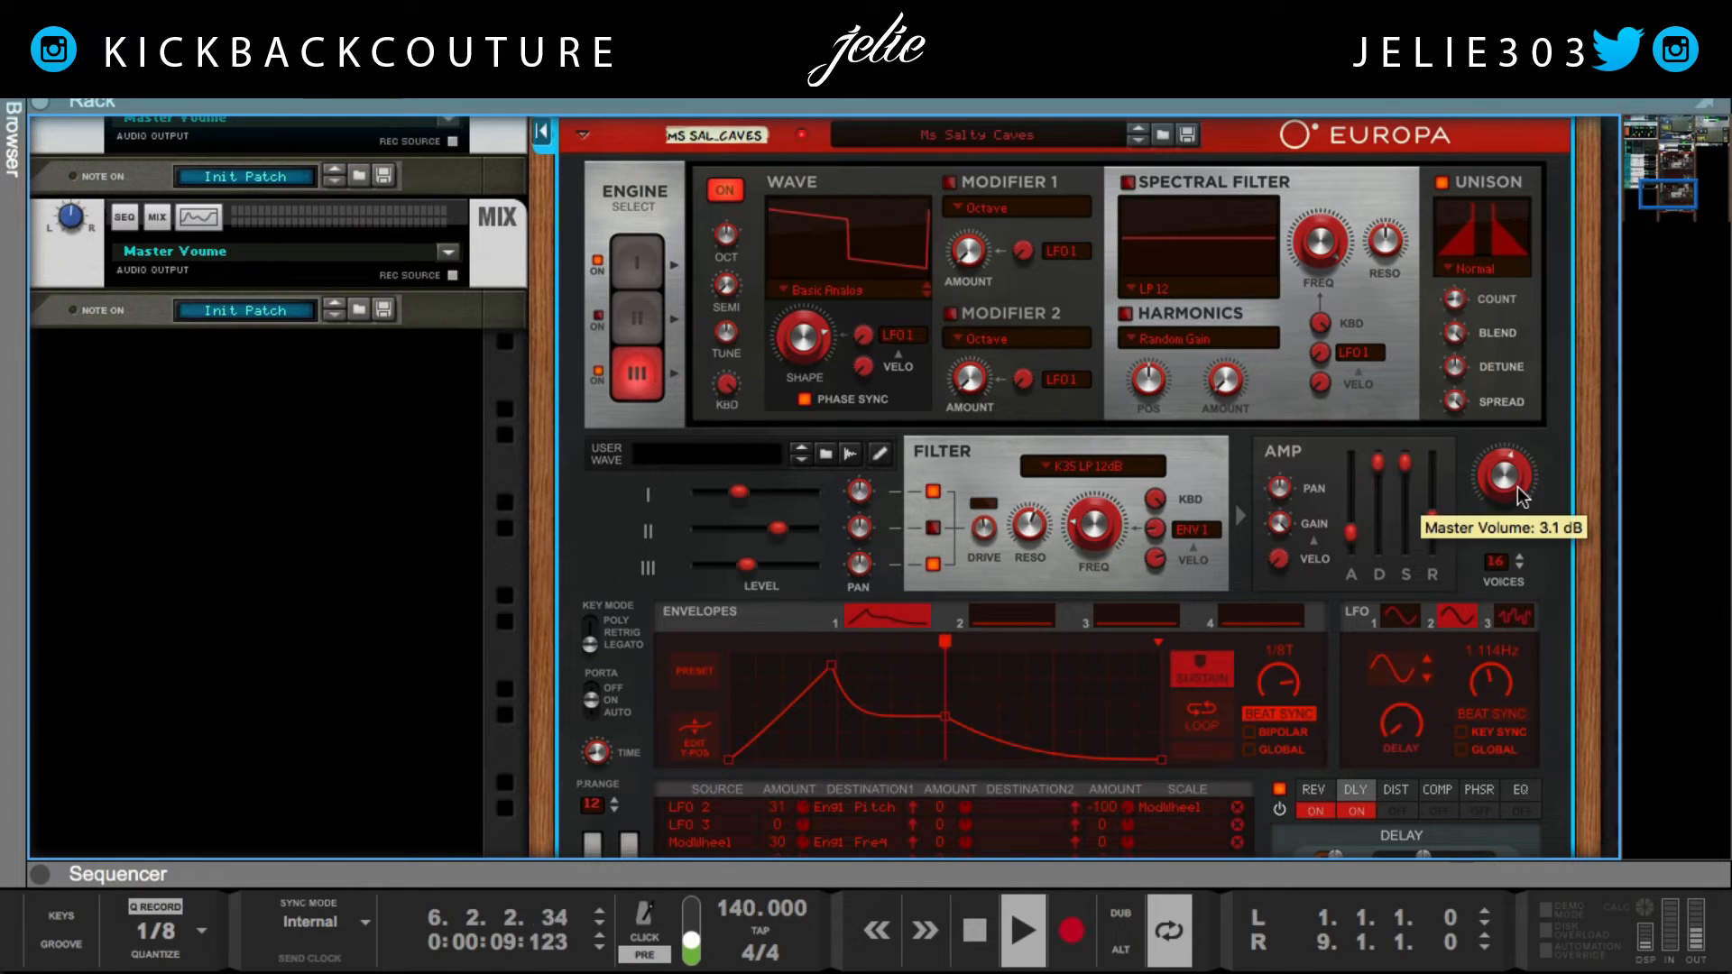
pyautogui.moveTo(1517, 487); pyautogui.dragTo(1517, 481)
pyautogui.scroll(-5, 603, 530)
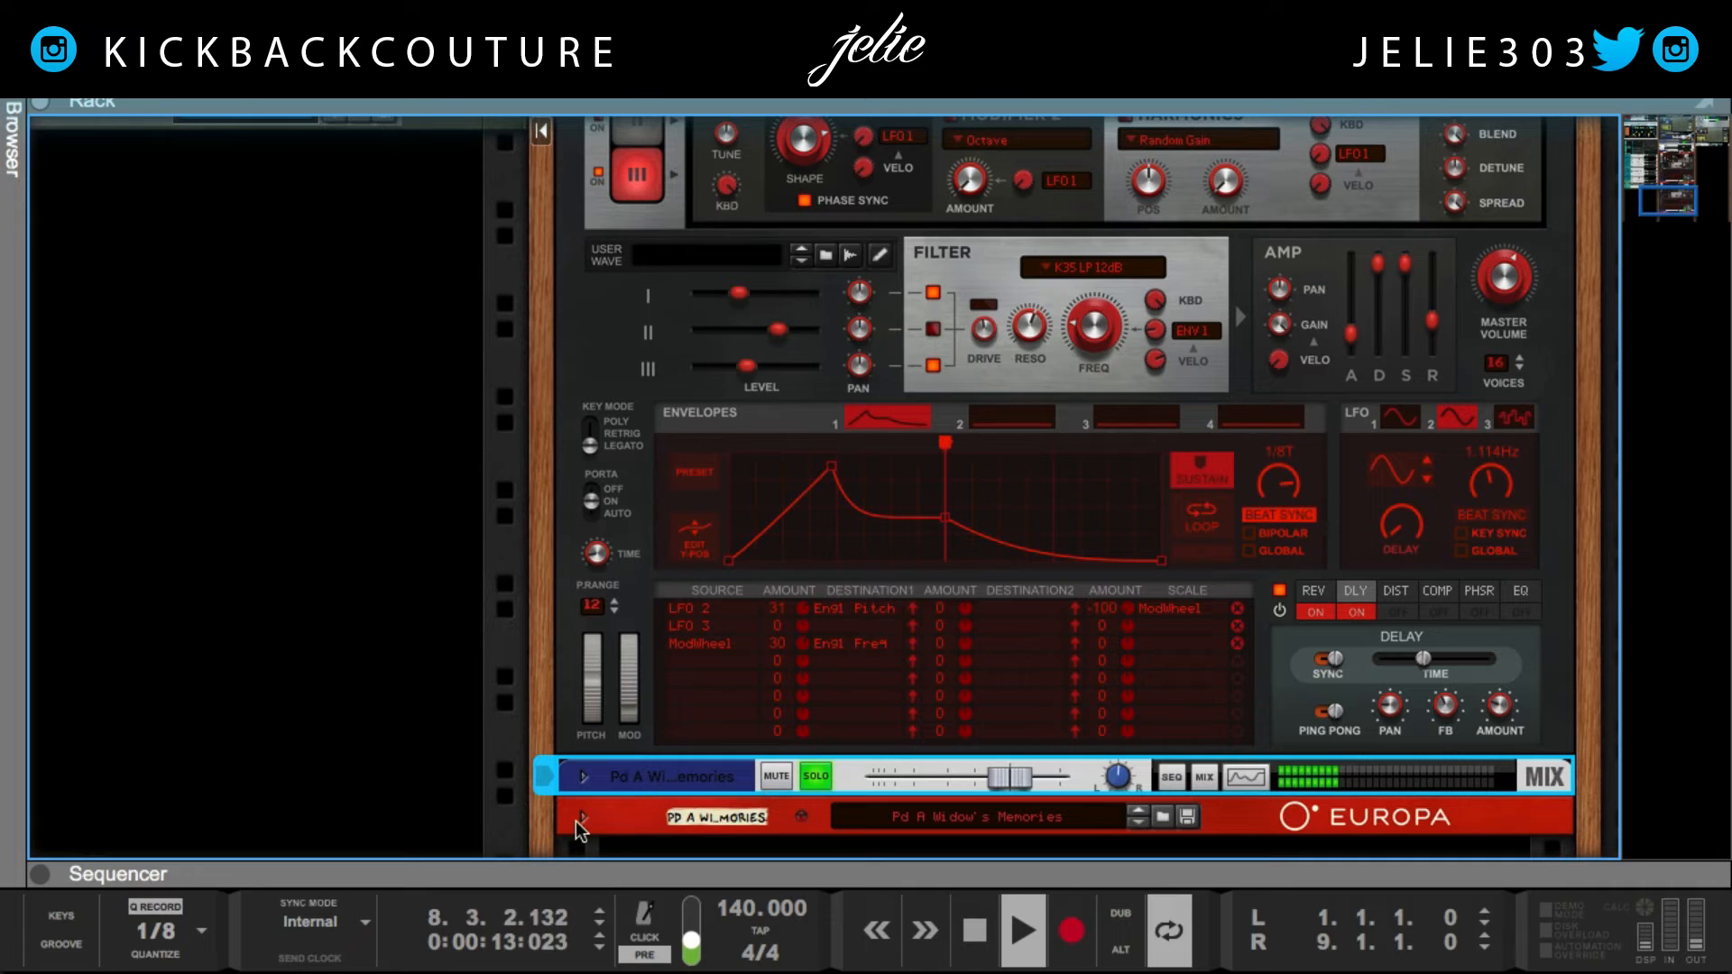
# Audition the Pd A Widow's Memories channel, set its Europa's Master Volume to 5.0 dB and fold the device again.
pyautogui.click(803, 784)
pyautogui.click(584, 818)
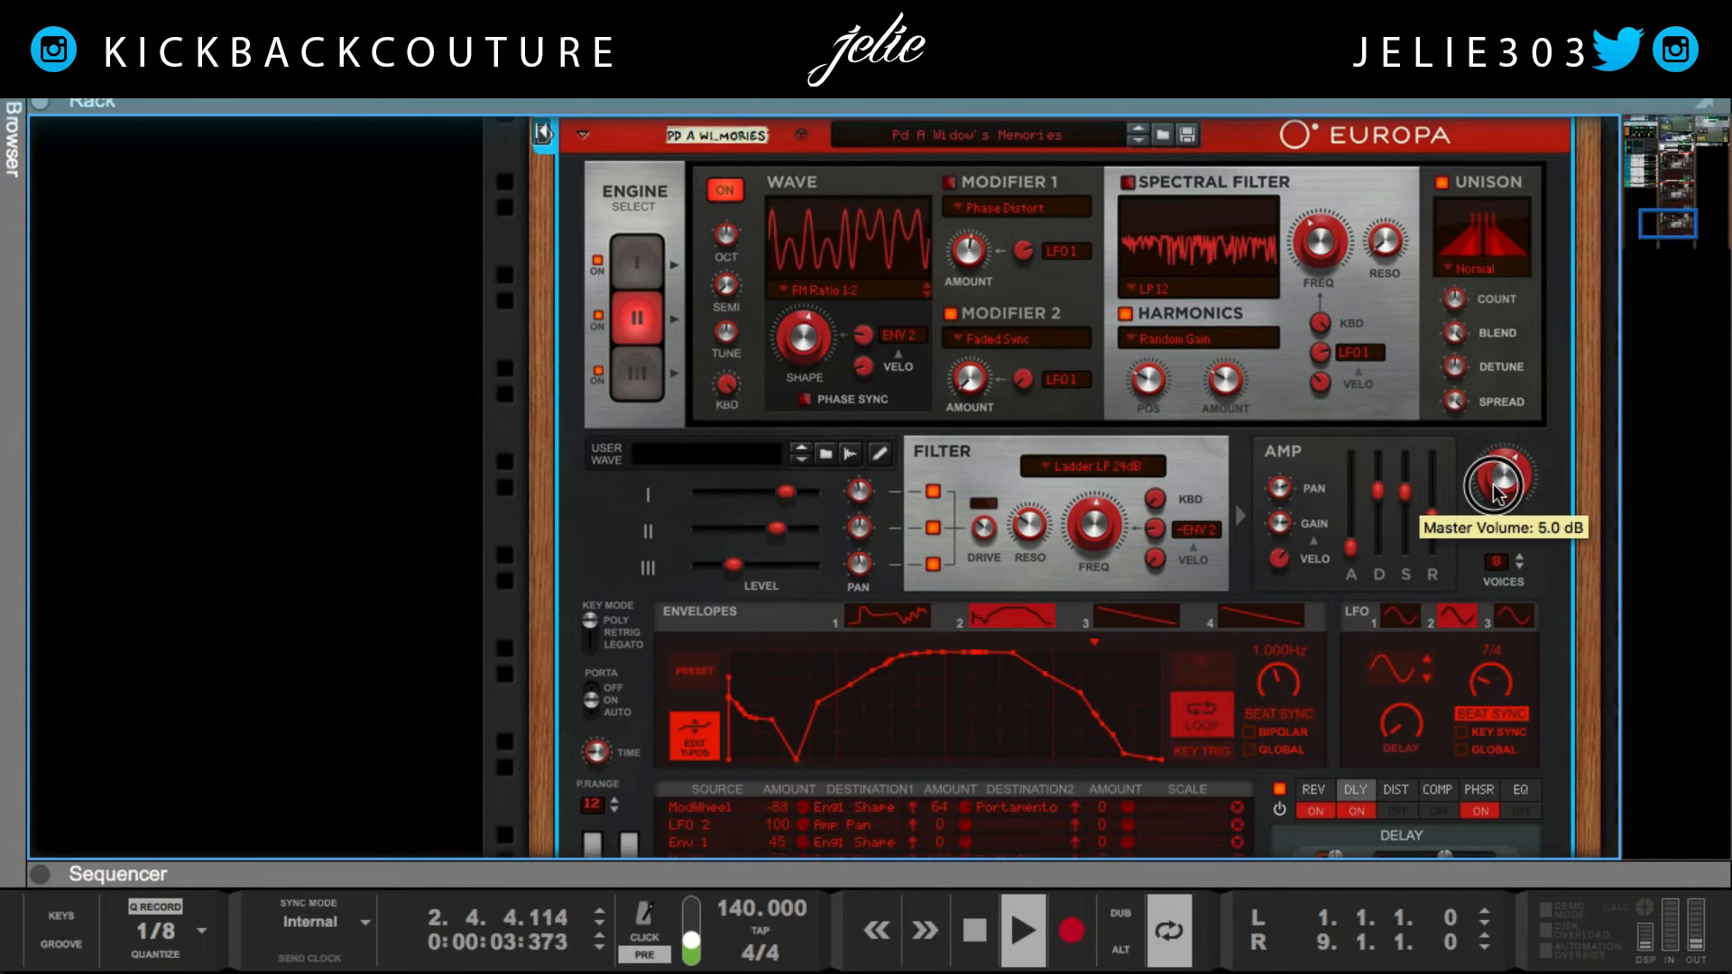
pyautogui.scroll(1, 987, 504)
pyautogui.click(582, 176)
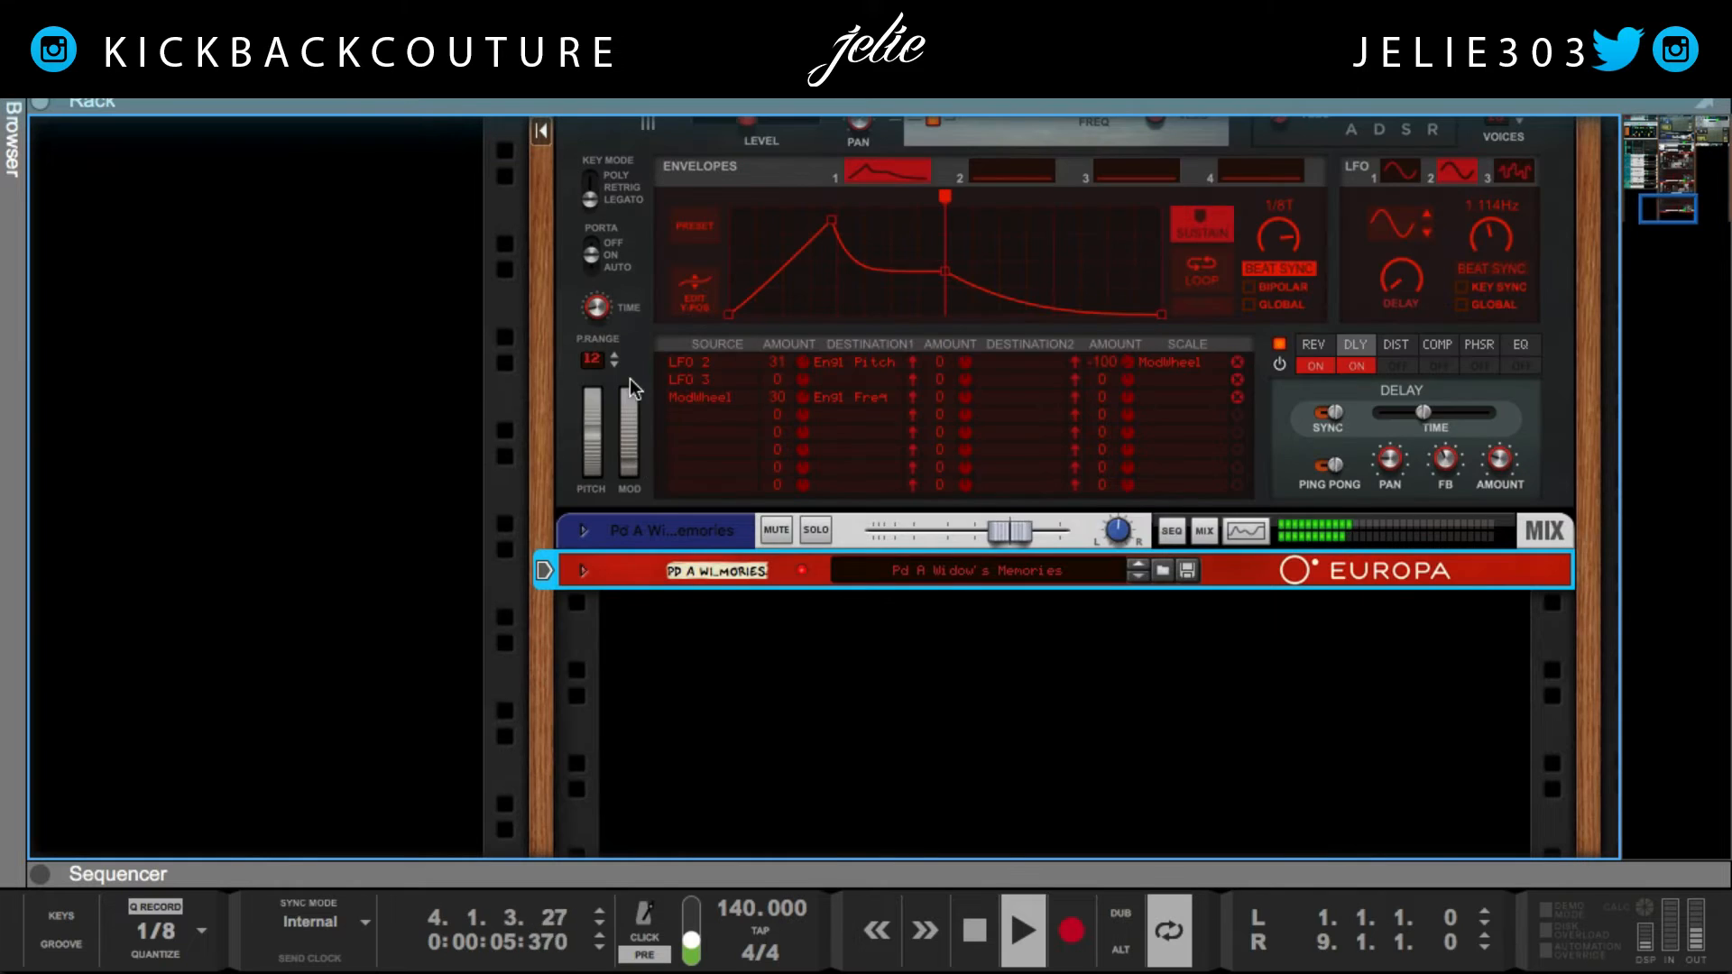
# Expand the VG-SILK 1 mix channel and add the HalfTime effect to its Insert FX section.
pyautogui.scroll(5, 651, 614)
pyautogui.scroll(10, 646, 590)
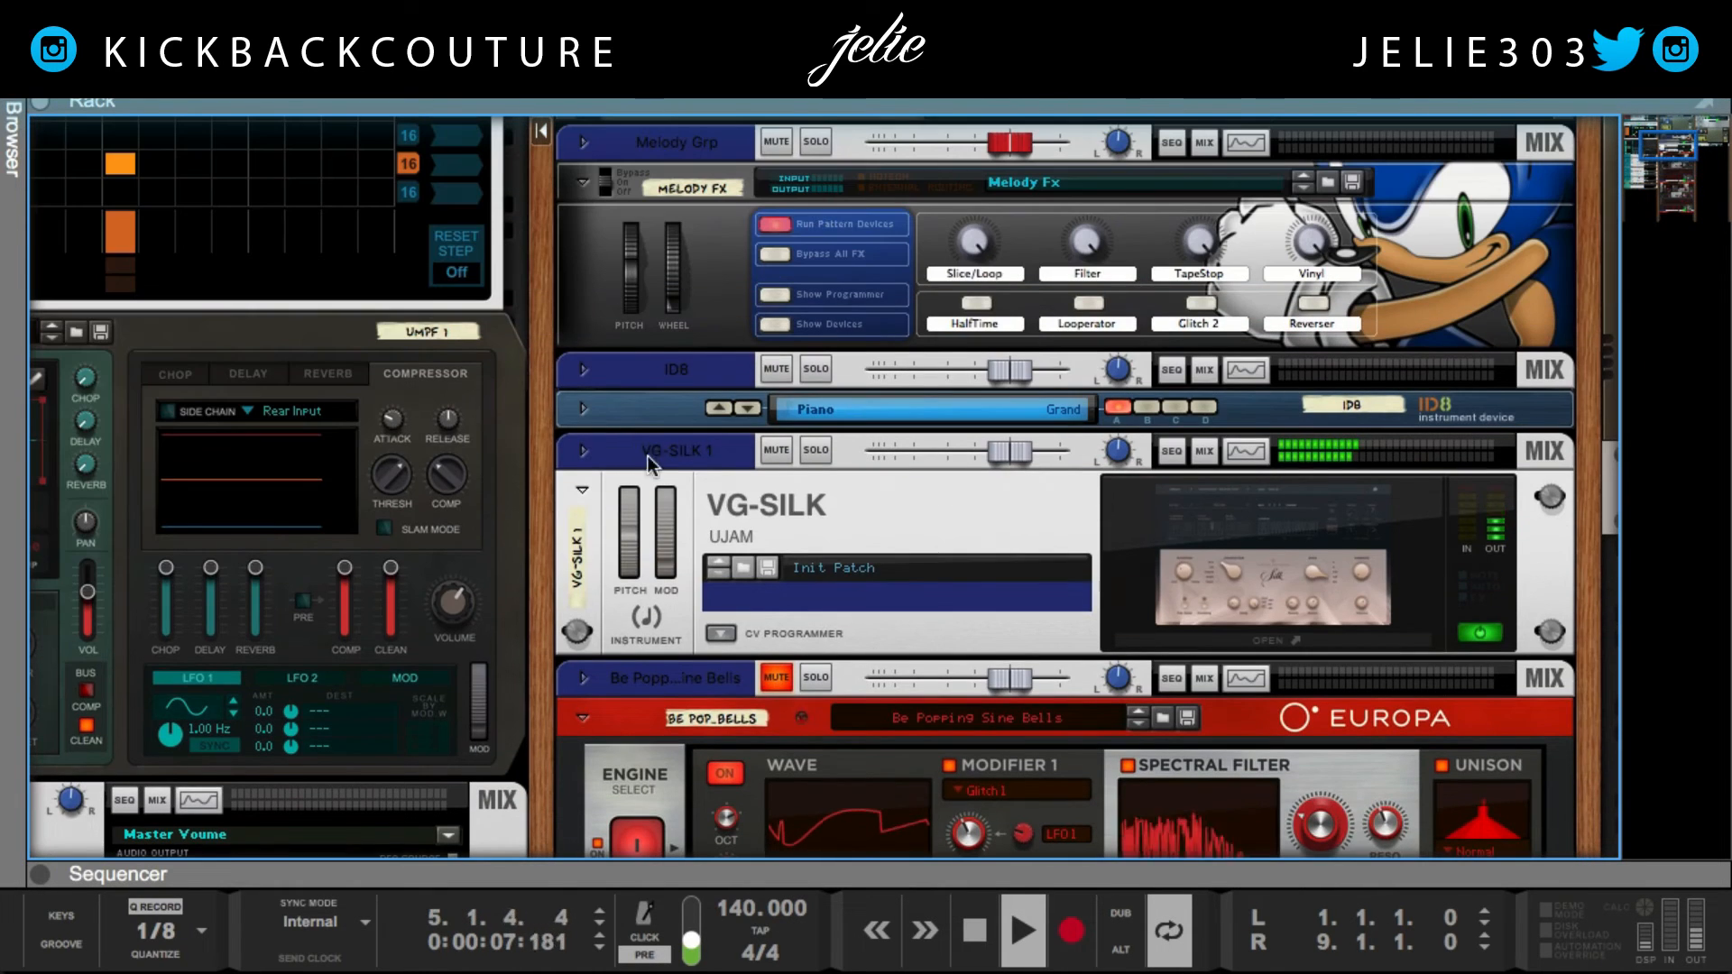
pyautogui.click(606, 451)
pyautogui.click(616, 504)
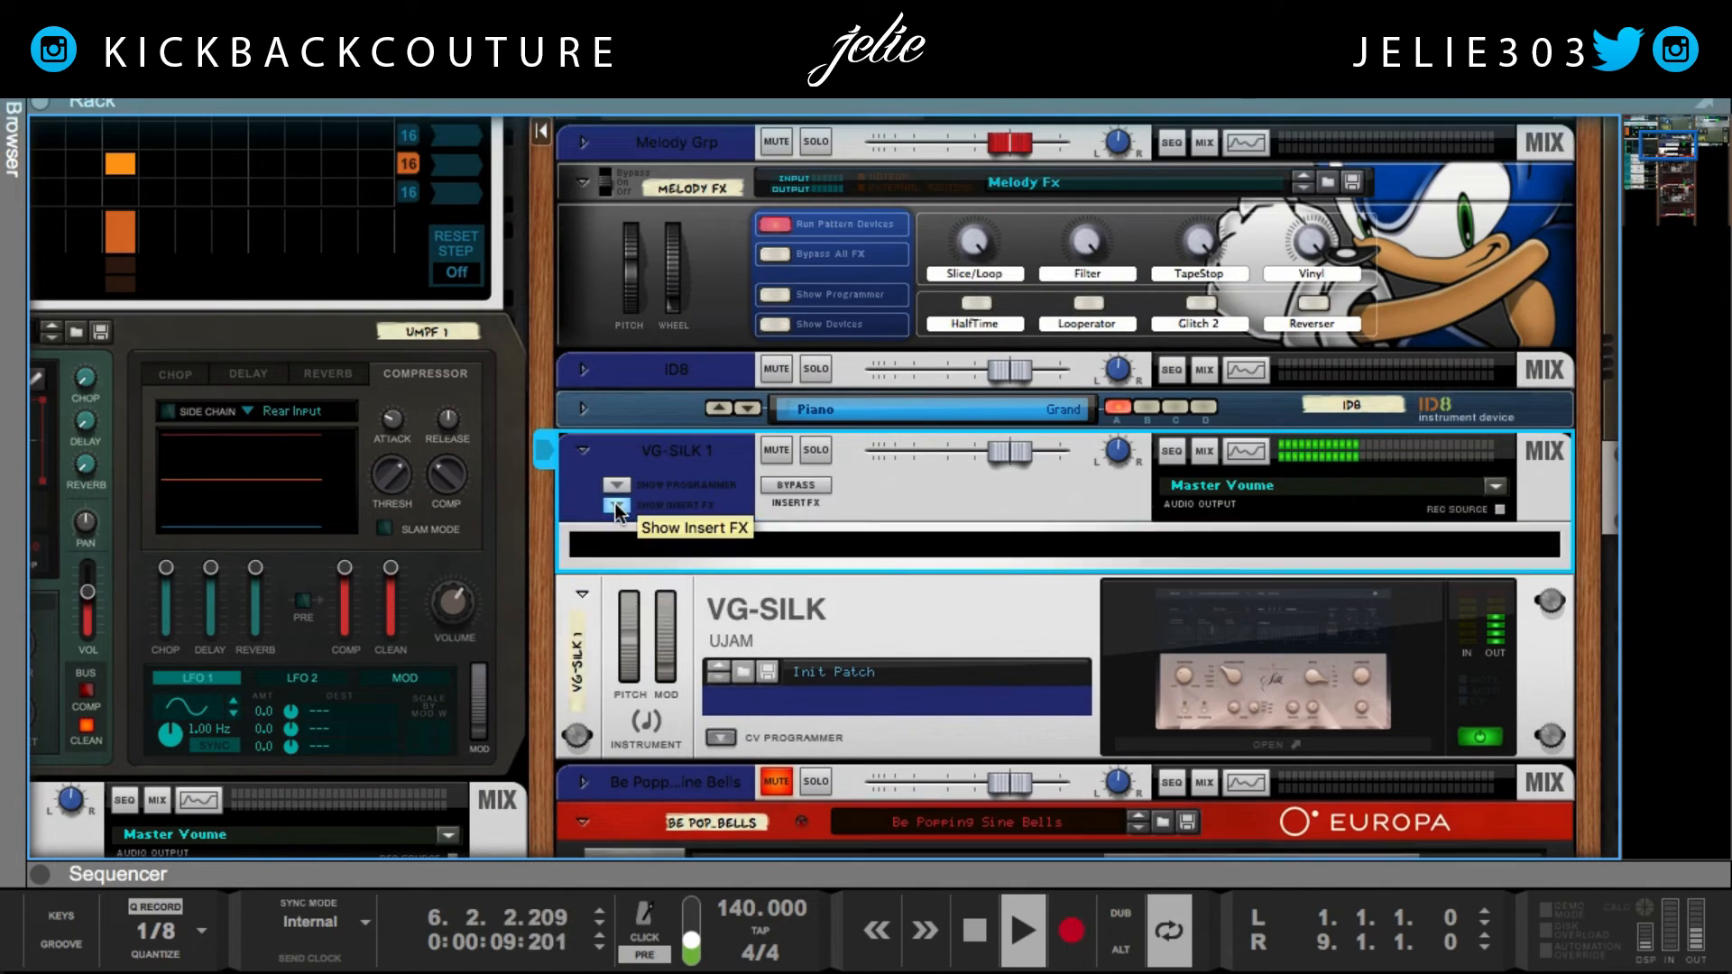
pyautogui.rightClick(663, 552)
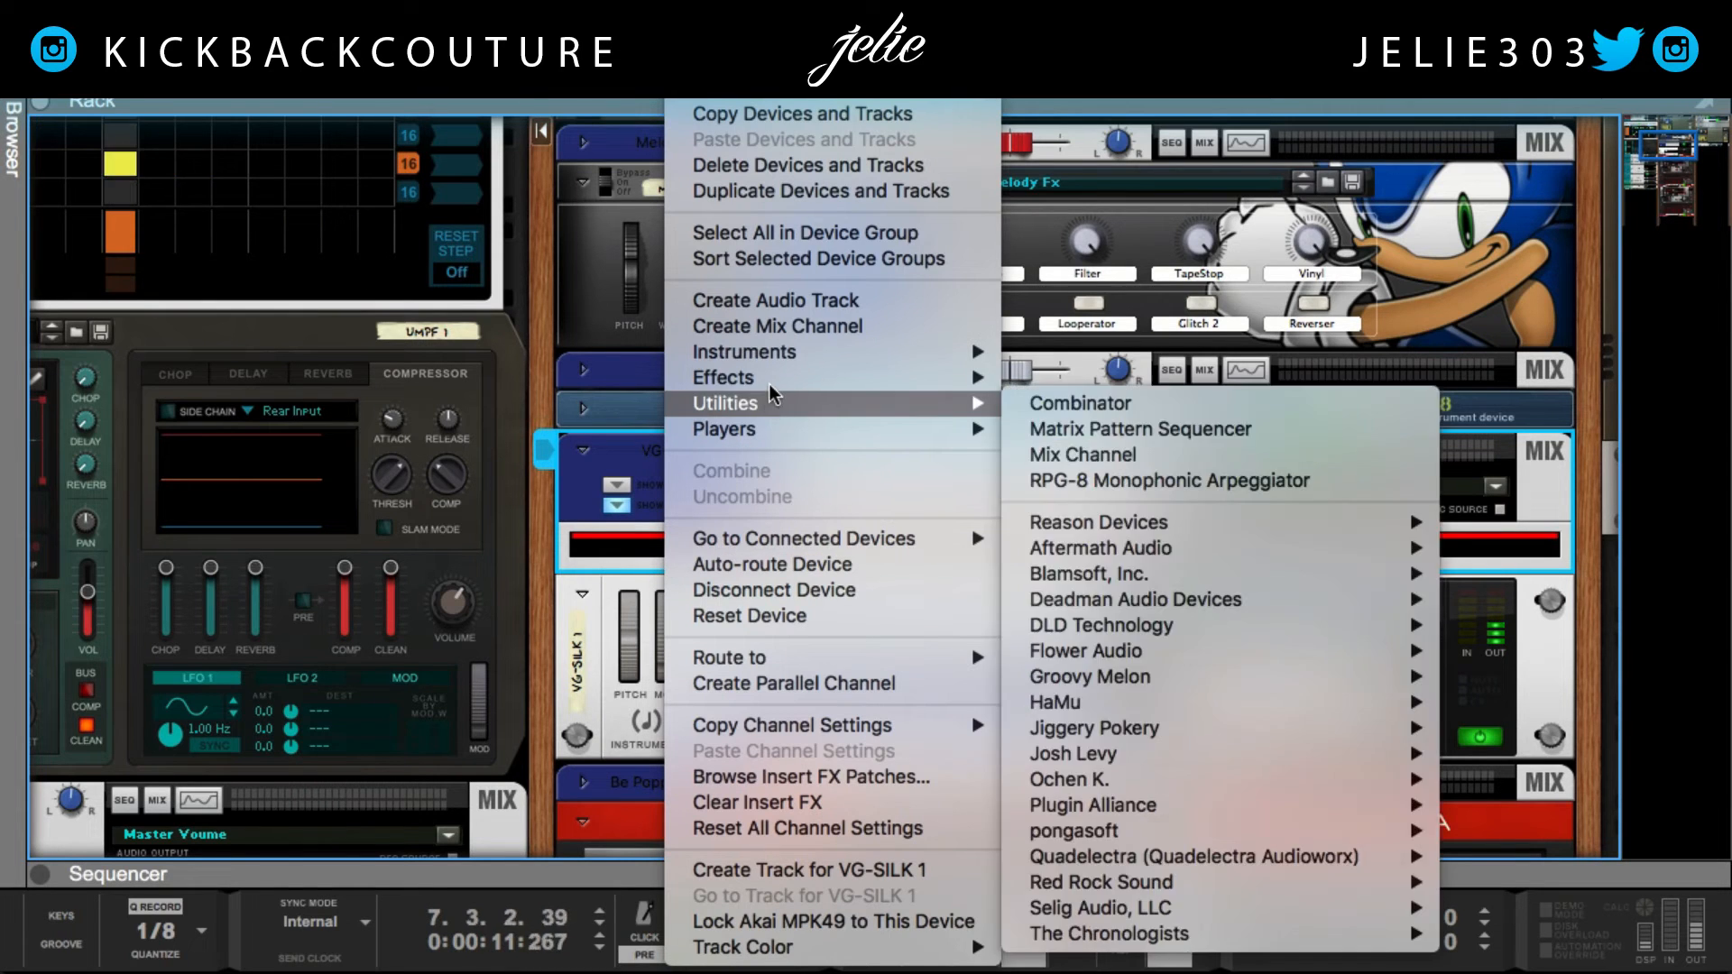
pyautogui.moveTo(770, 385)
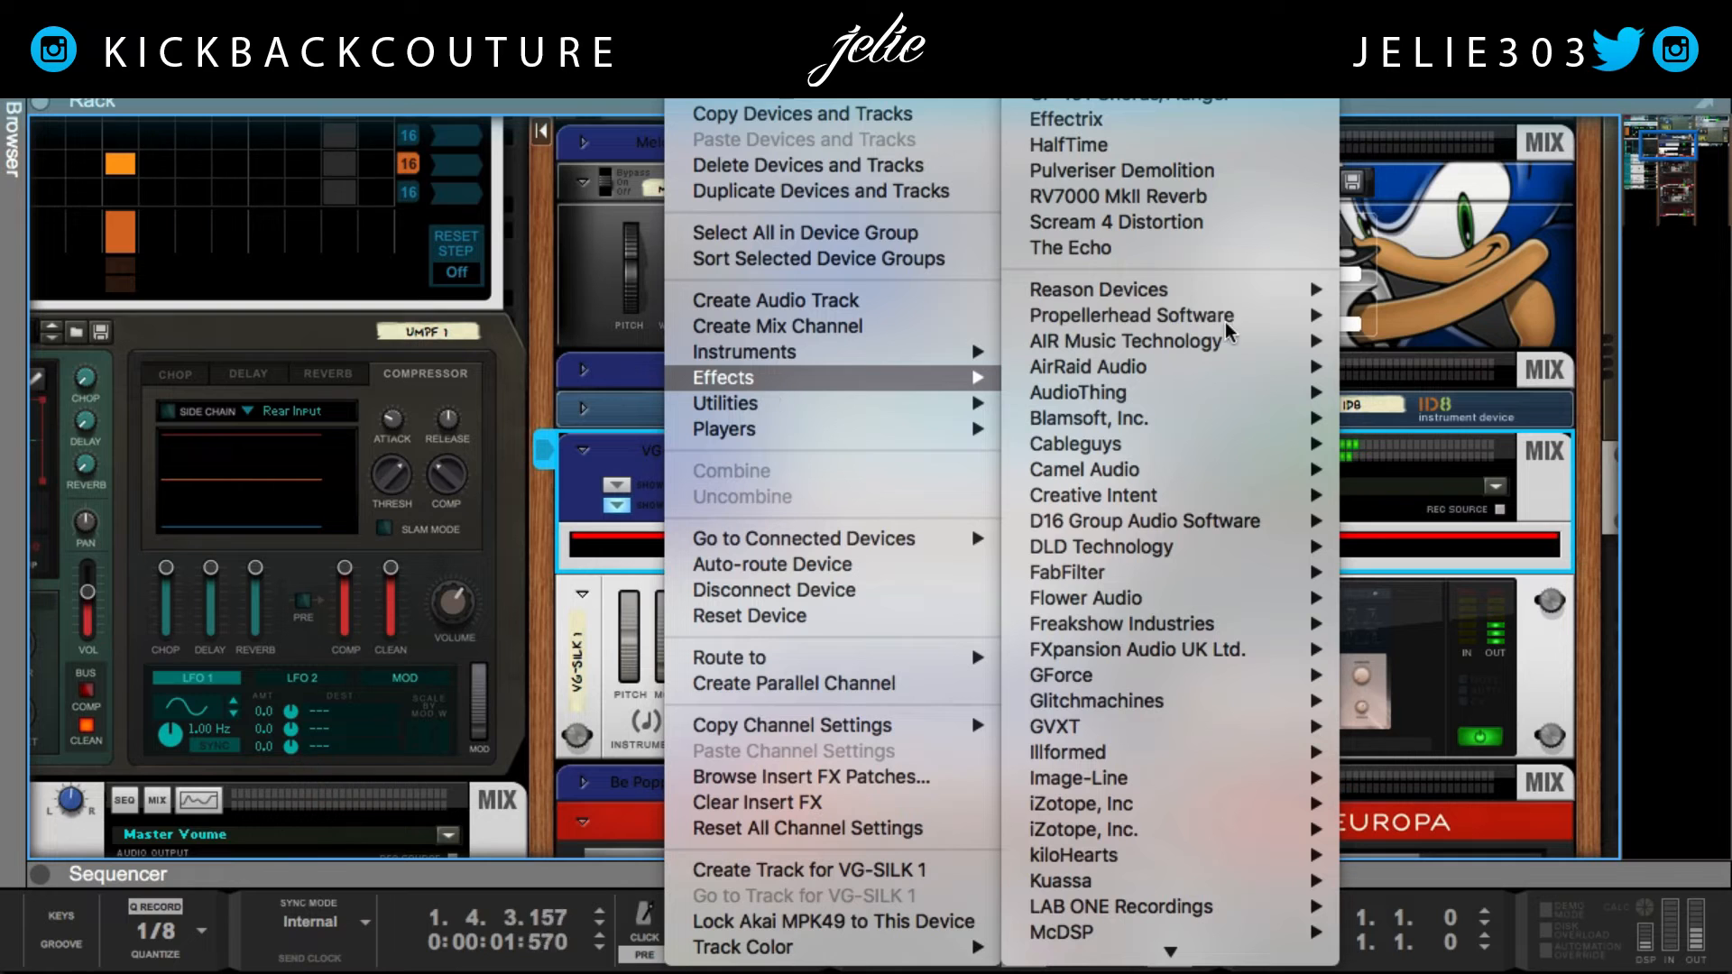
pyautogui.moveTo(1200, 316)
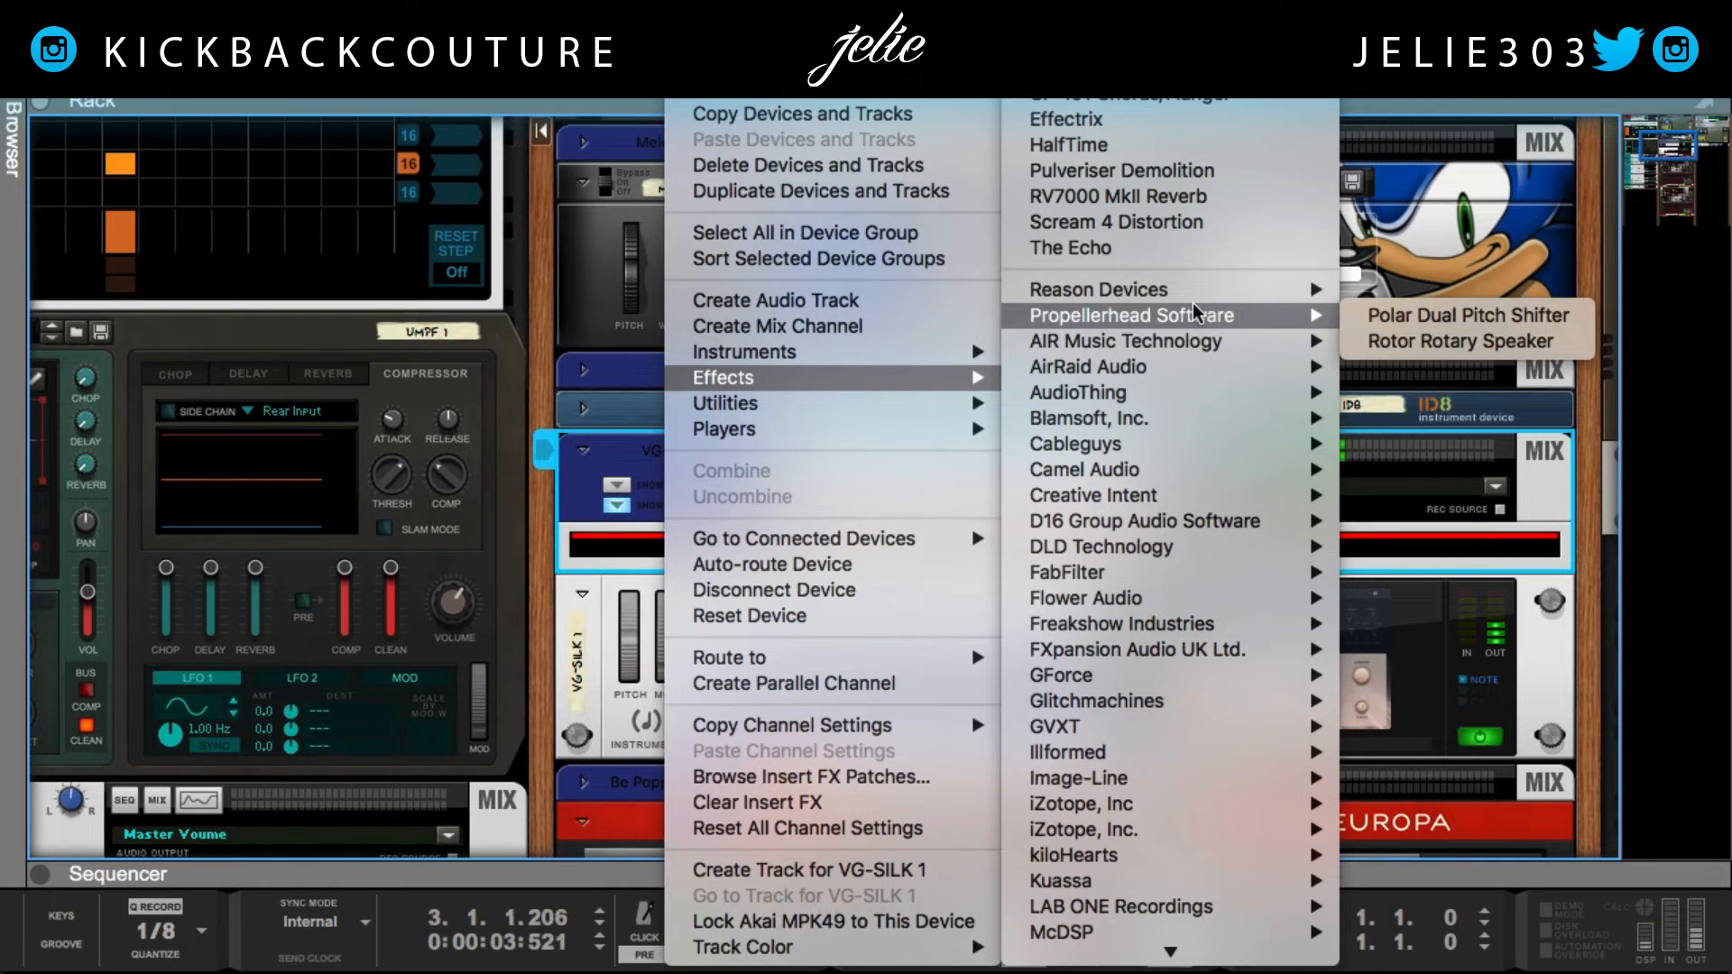
pyautogui.click(1123, 143)
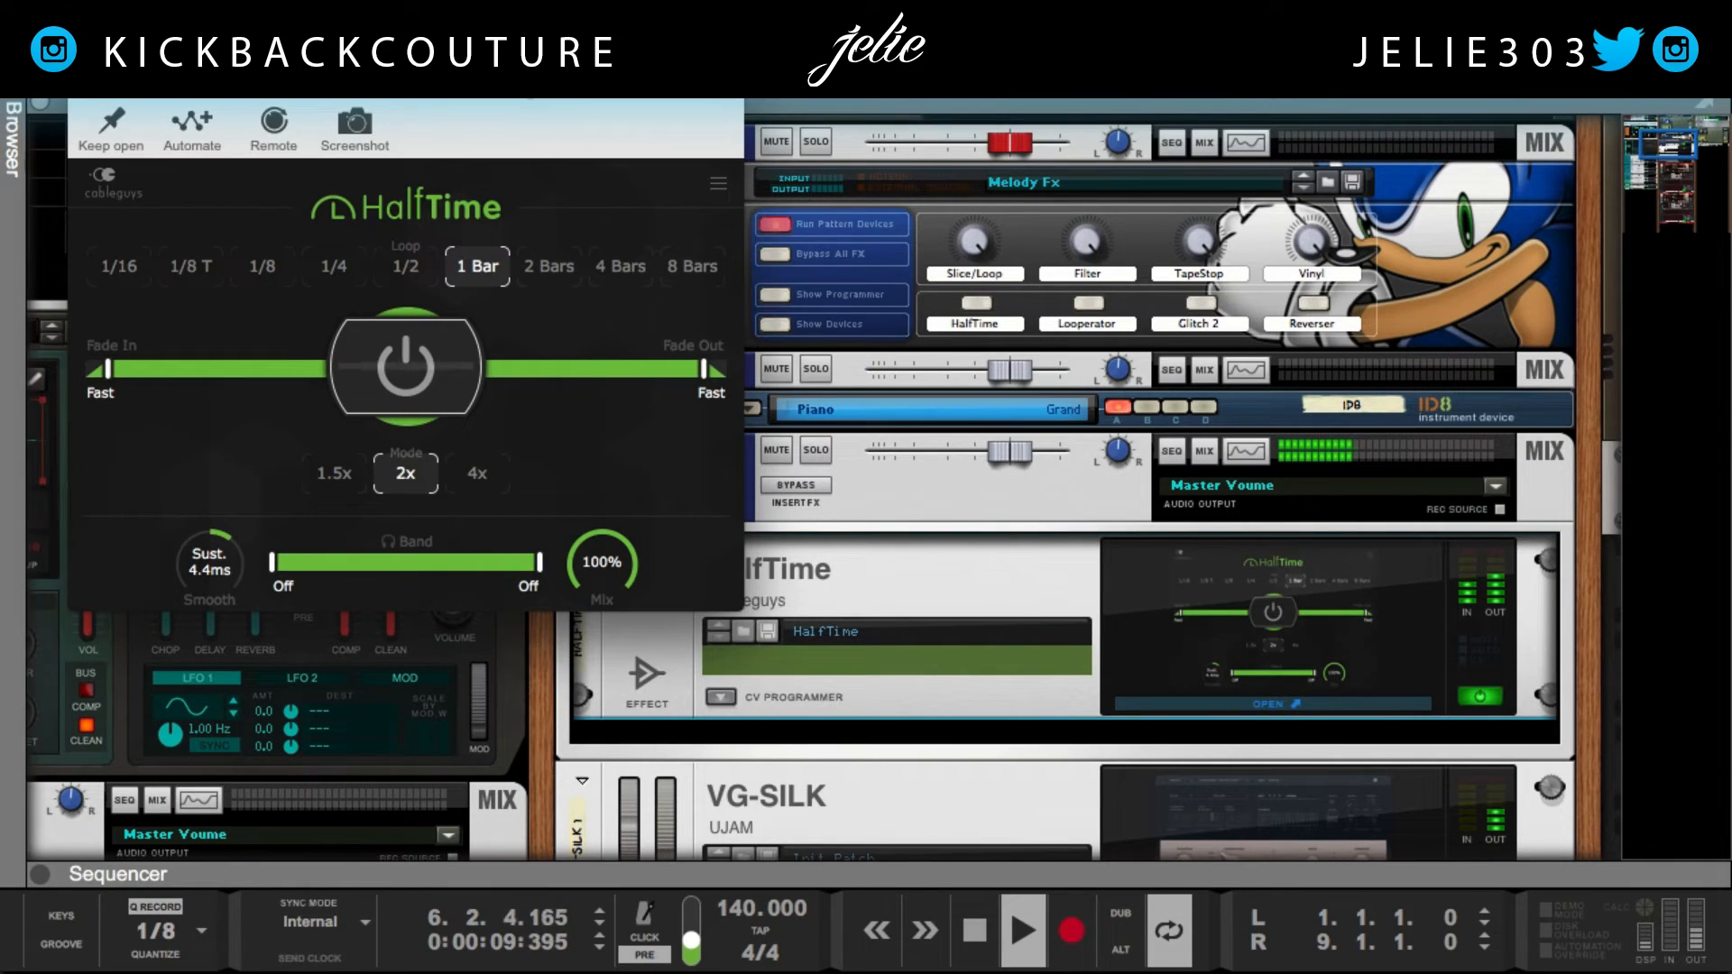
# Lower the Mix amount of the HalfTime insert to 65% and close the plugin window.
pyautogui.moveTo(521, 73); pyautogui.dragTo(580, 105)
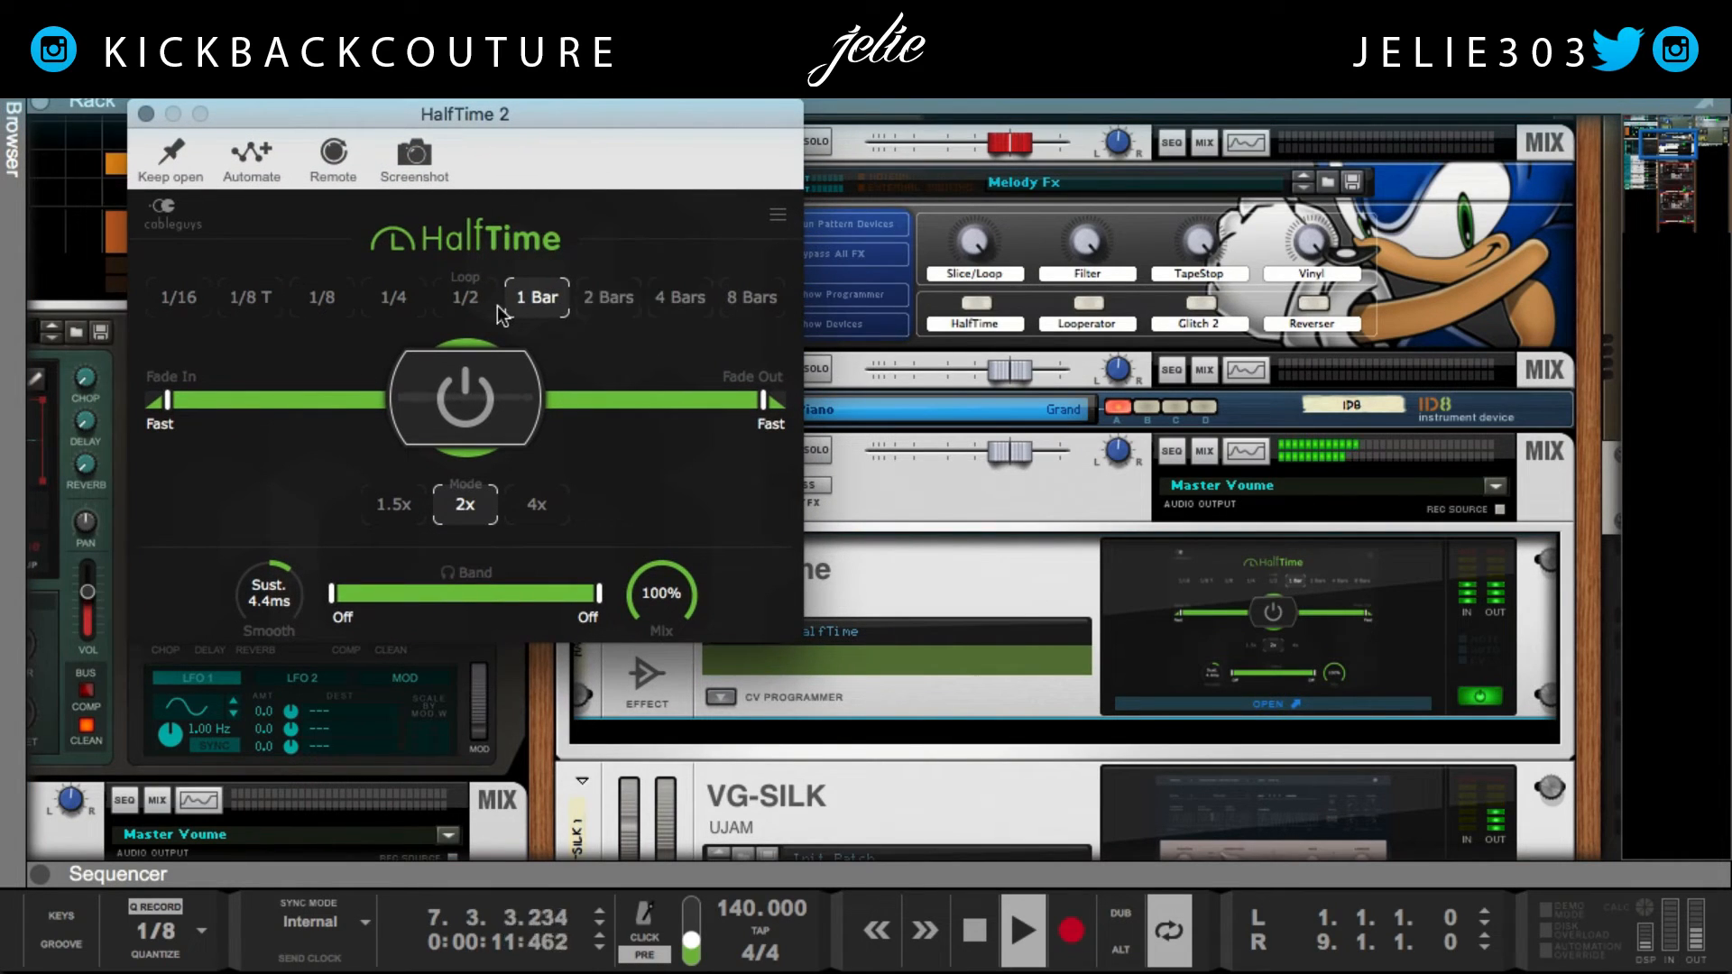
pyautogui.click(146, 113)
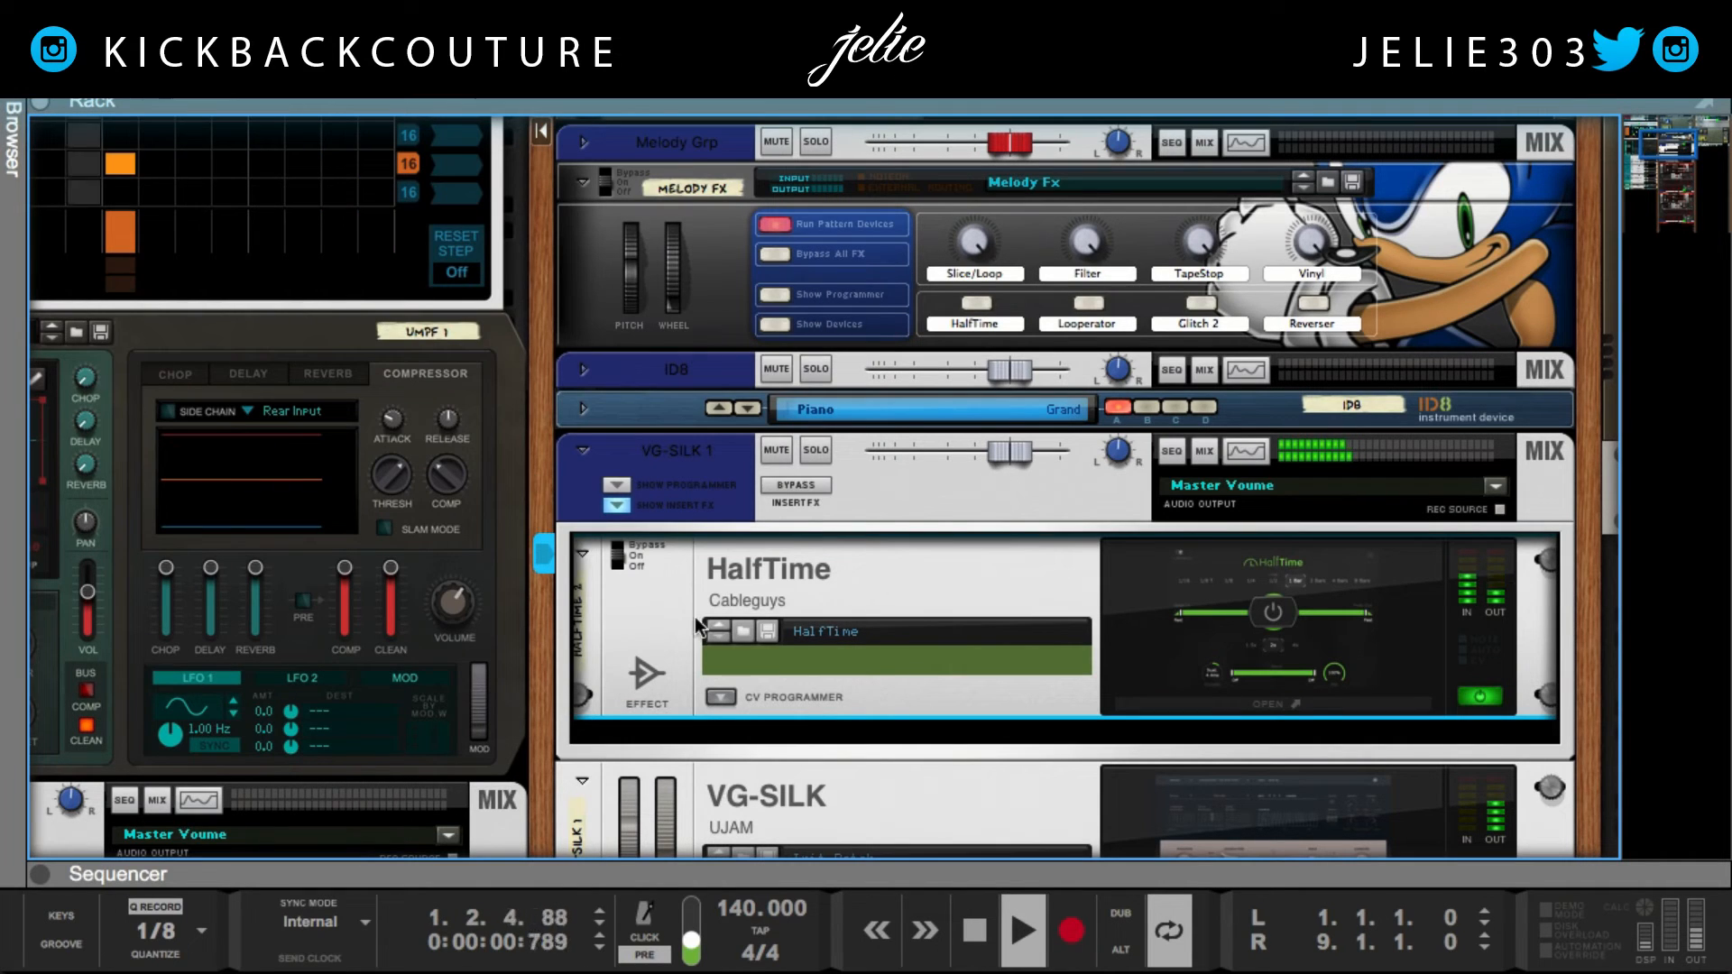
pyautogui.click(1241, 703)
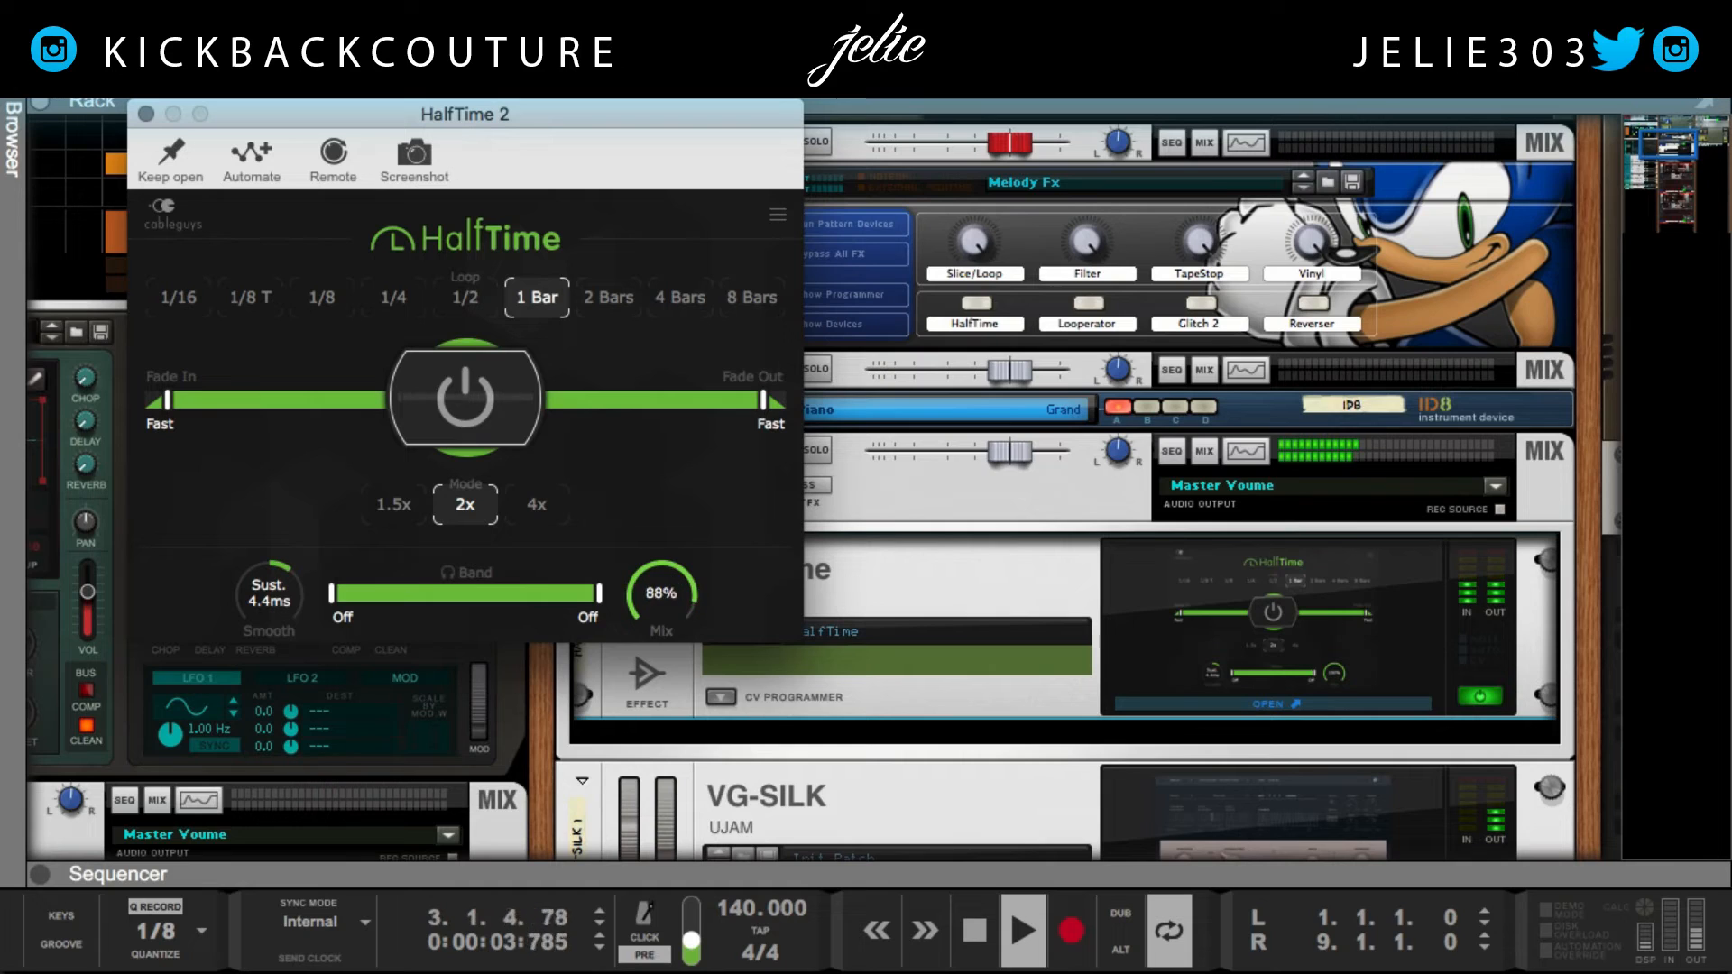
pyautogui.moveTo(662, 593); pyautogui.dragTo(661, 613)
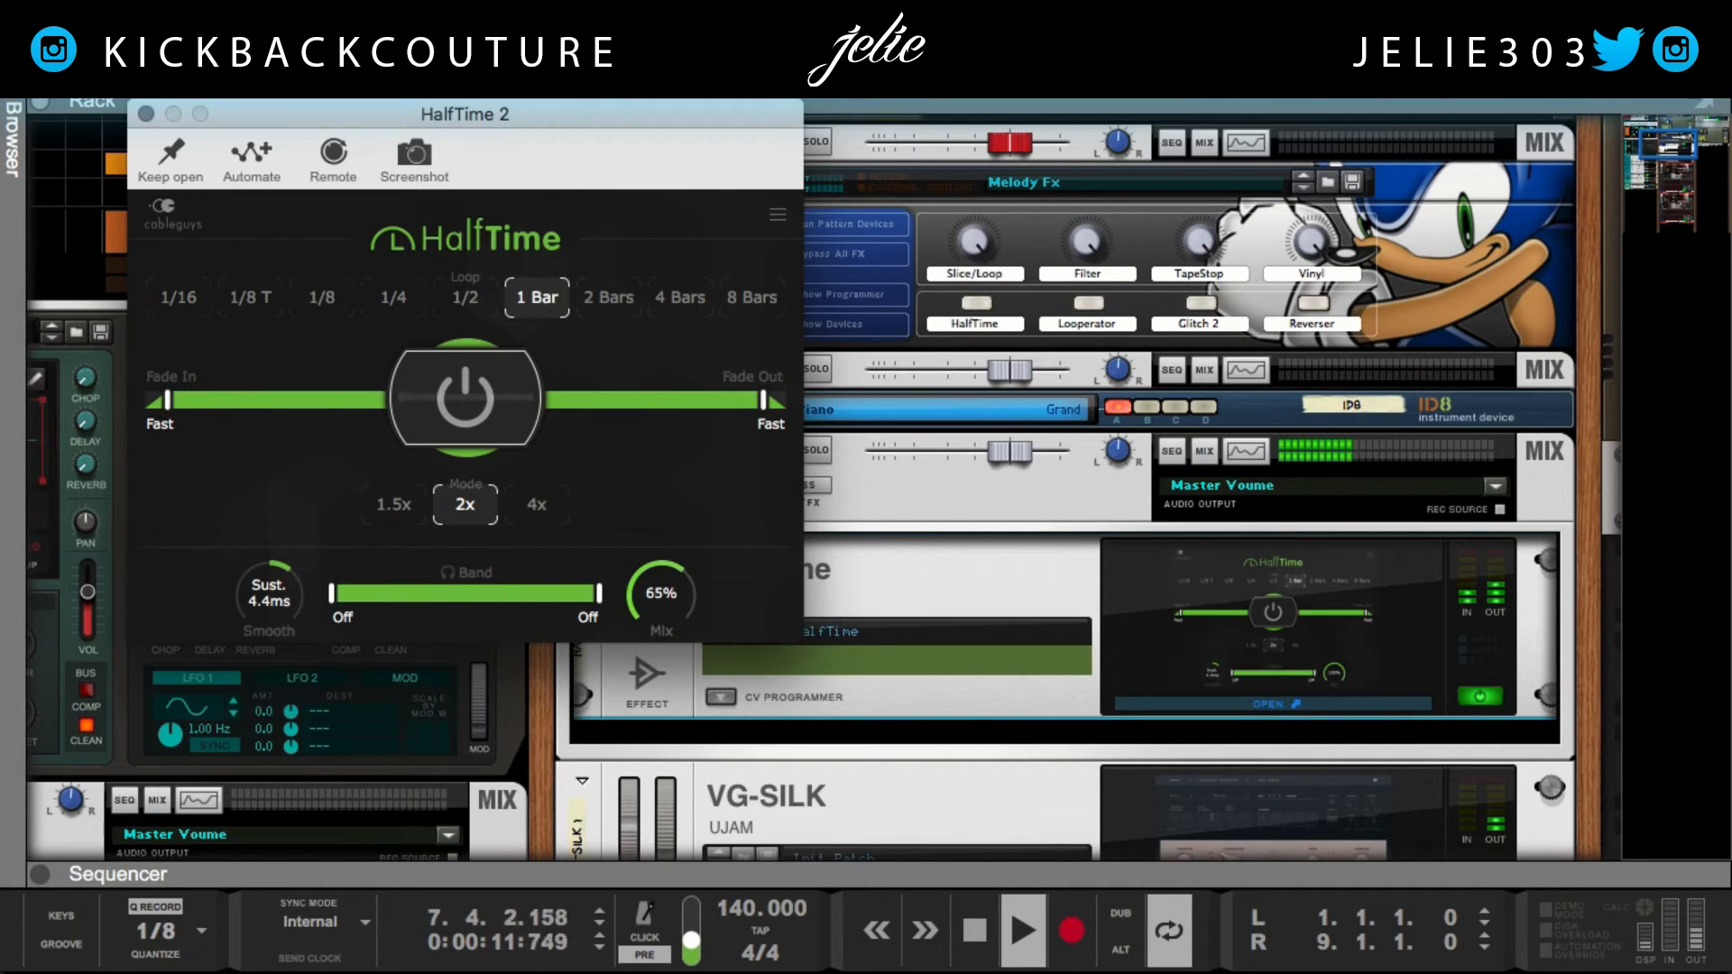
pyautogui.click(147, 114)
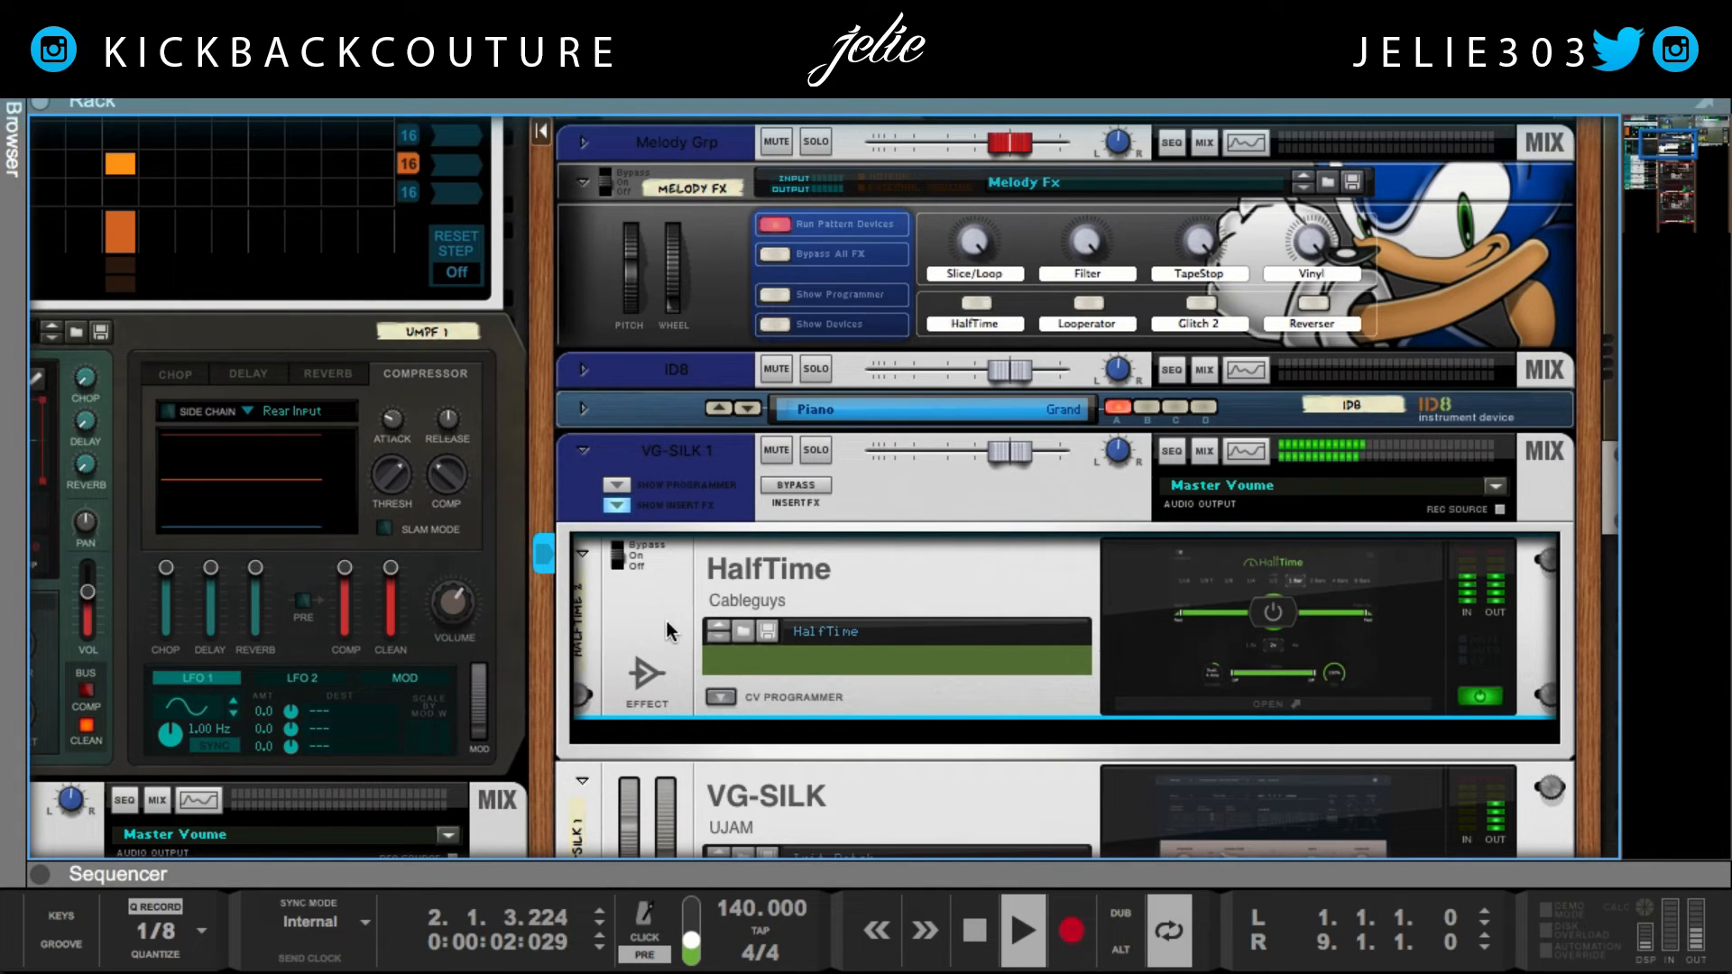
# Fold the HalfTime device and hide the Insert FX section of the VG-SILK 1 channel.
pyautogui.scroll(-1, 650, 626)
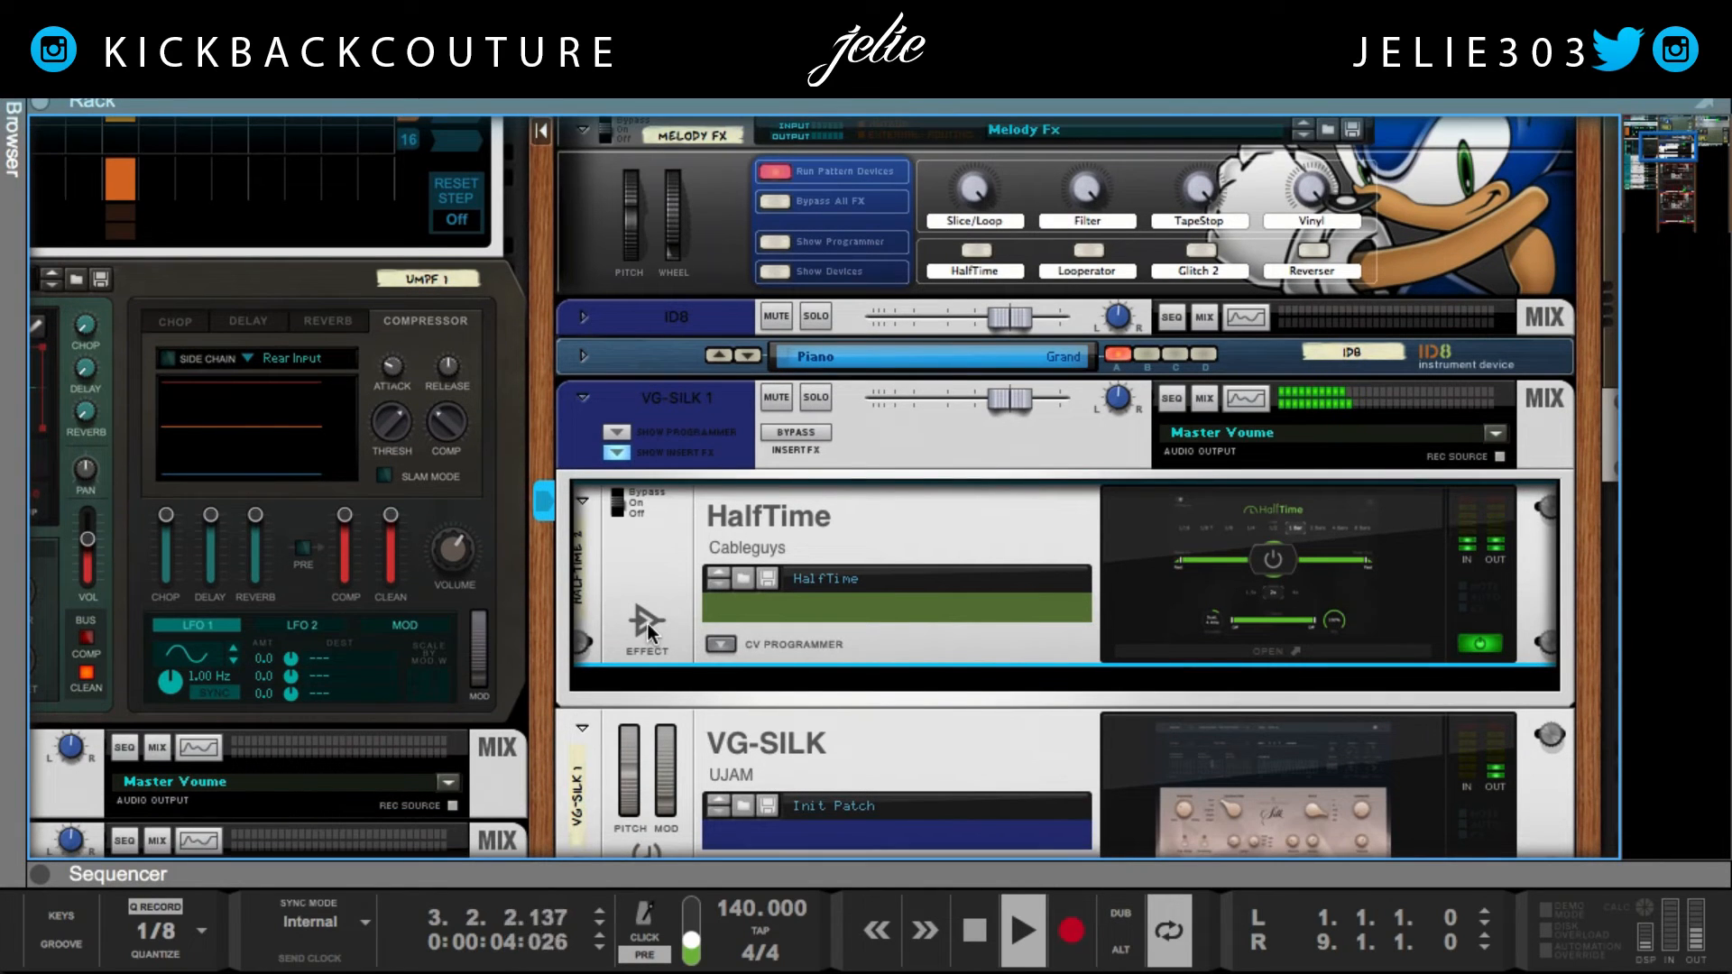
pyautogui.click(582, 499)
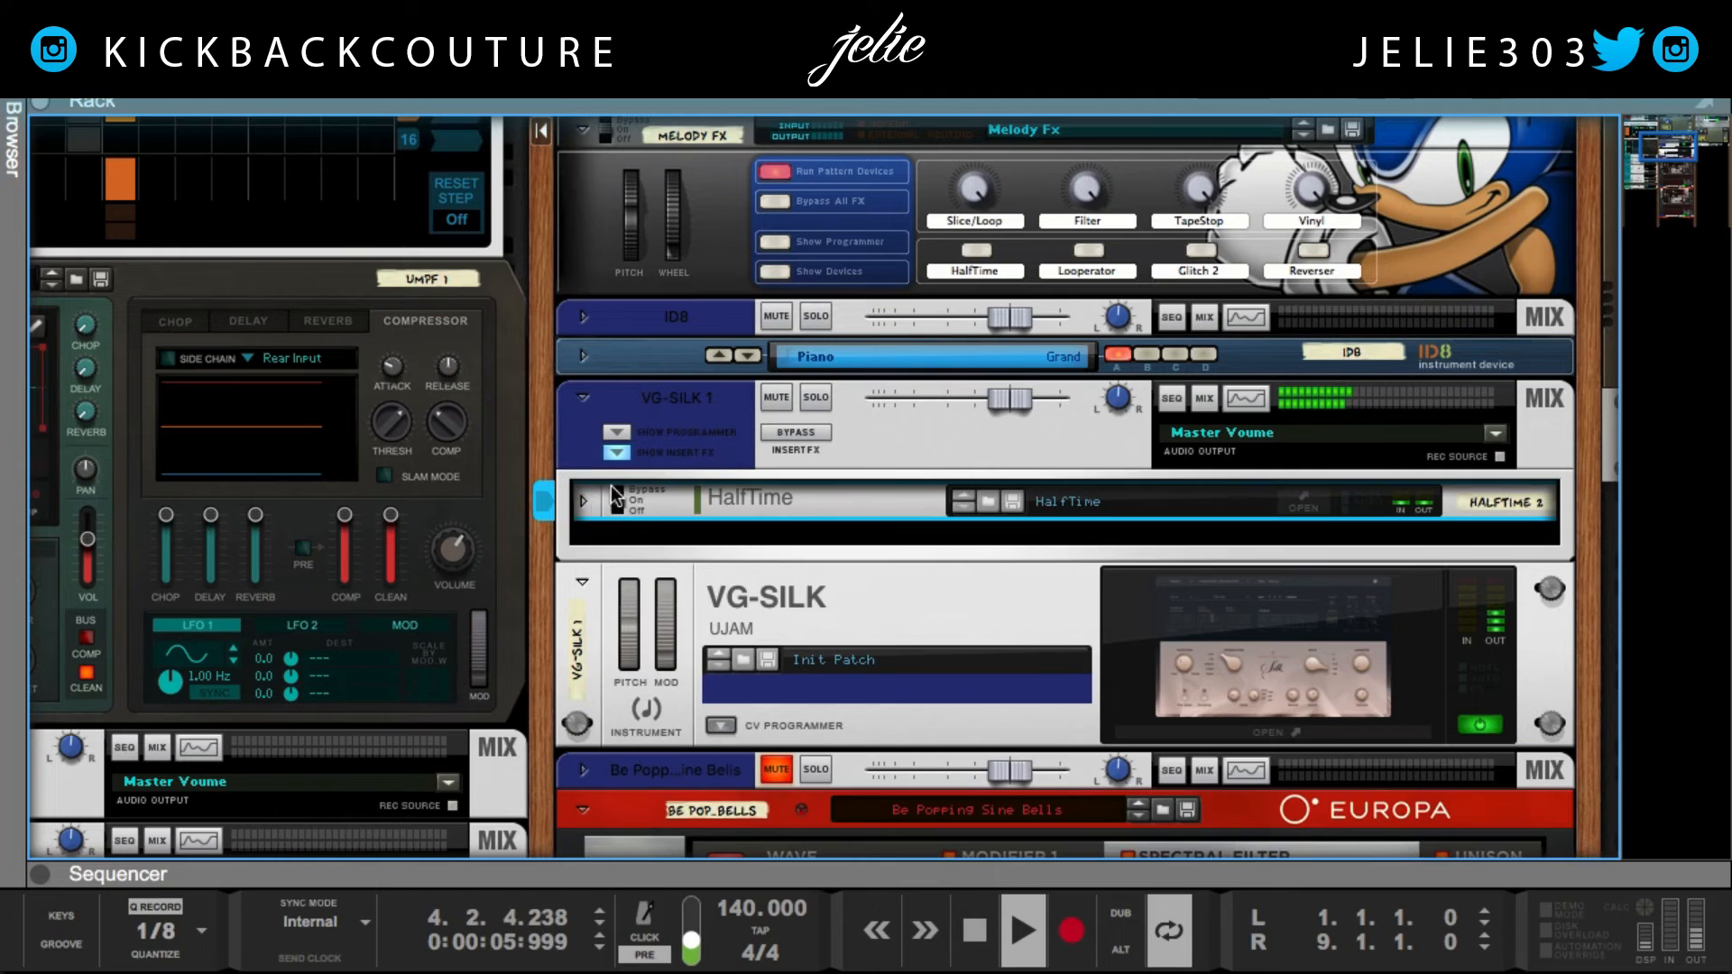
pyautogui.click(648, 446)
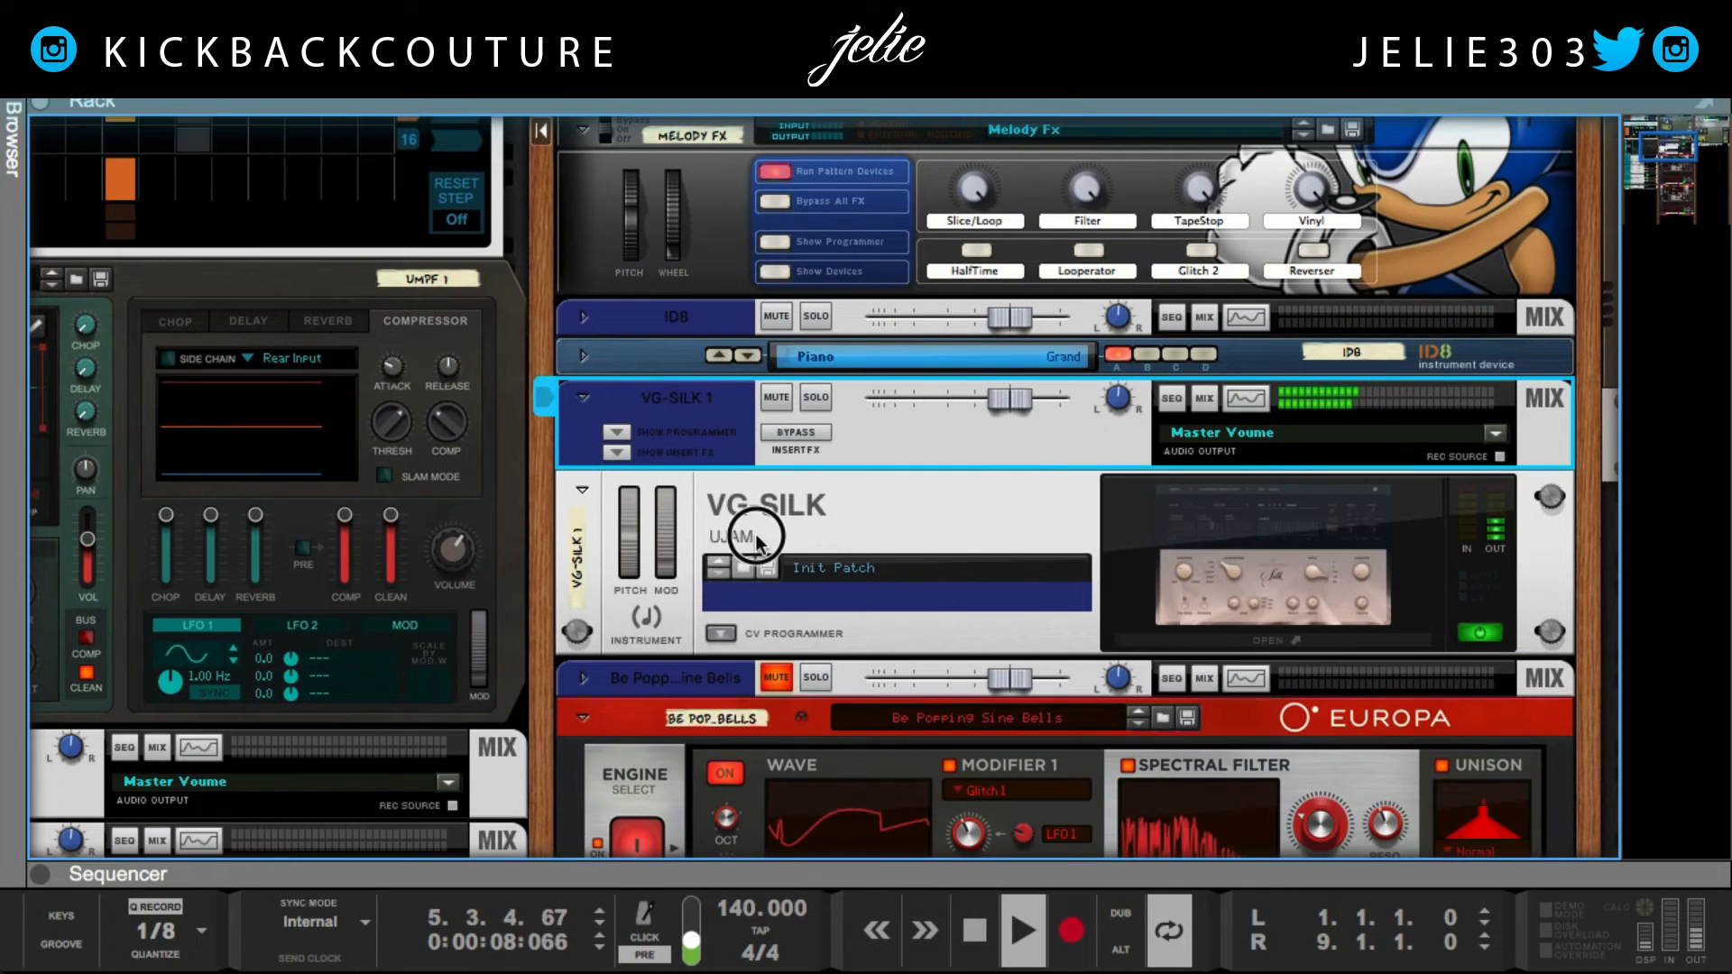
pyautogui.click(756, 536)
pyautogui.click(612, 393)
# Collapse the VG-SILK 1 mix channel strip and select the VG-SILK device beneath it.
pyautogui.scroll(1, 700, 553)
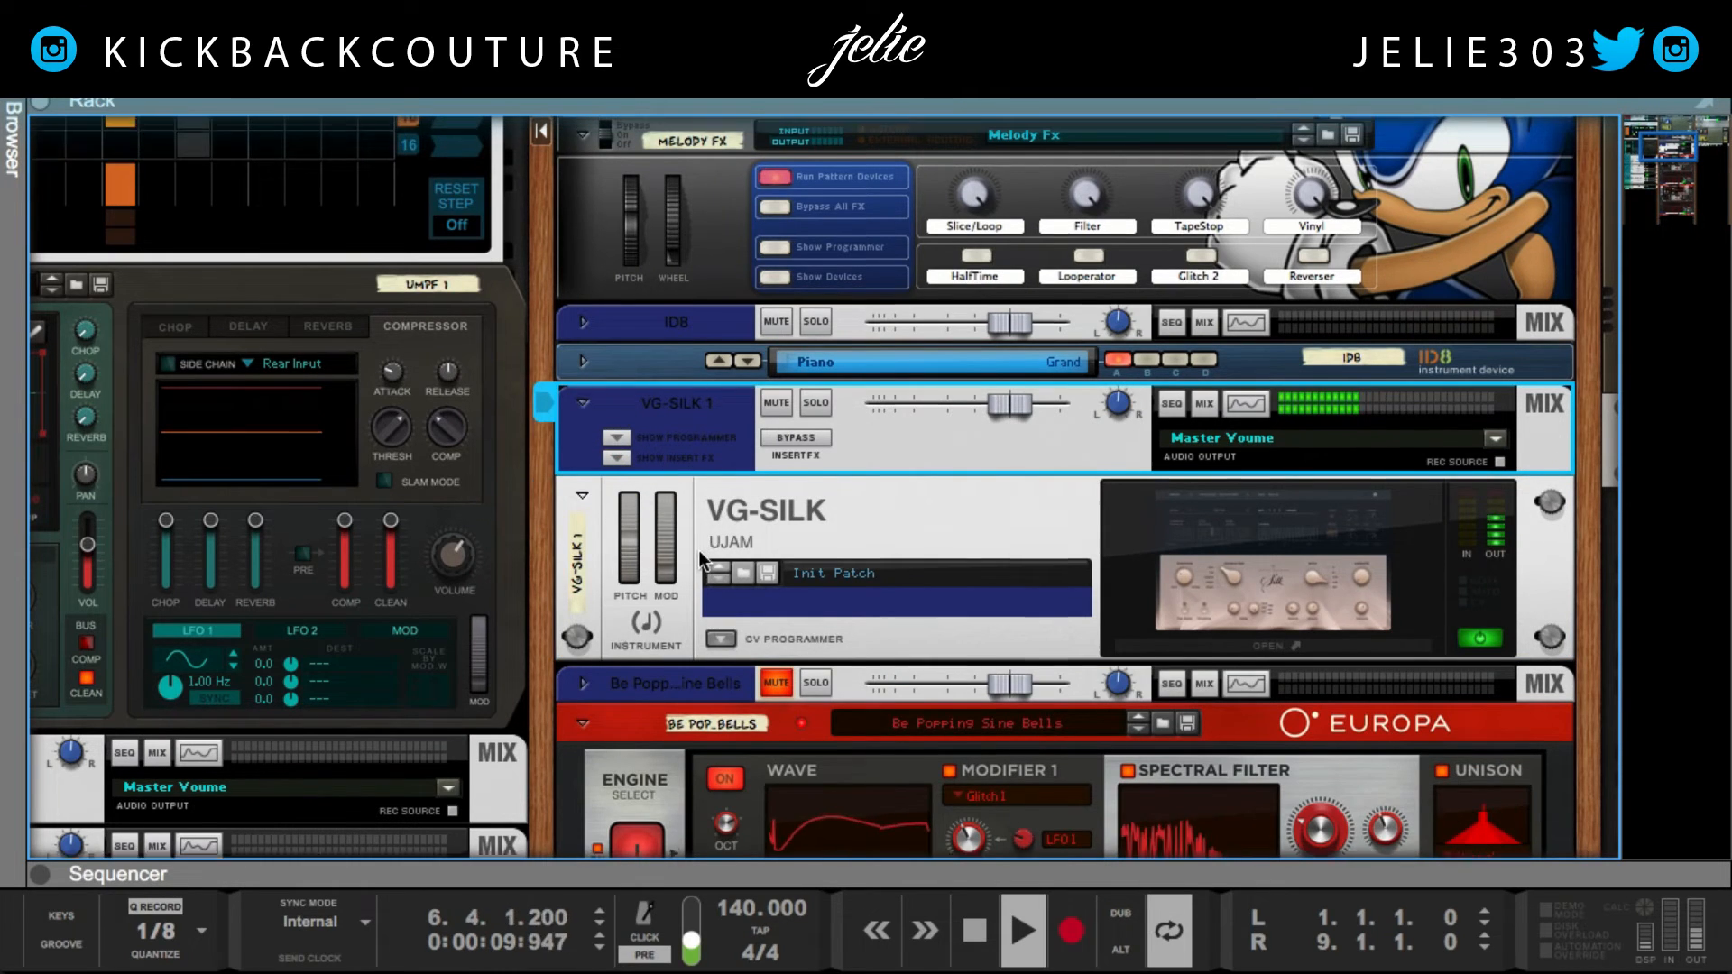
pyautogui.scroll(-3, 700, 550)
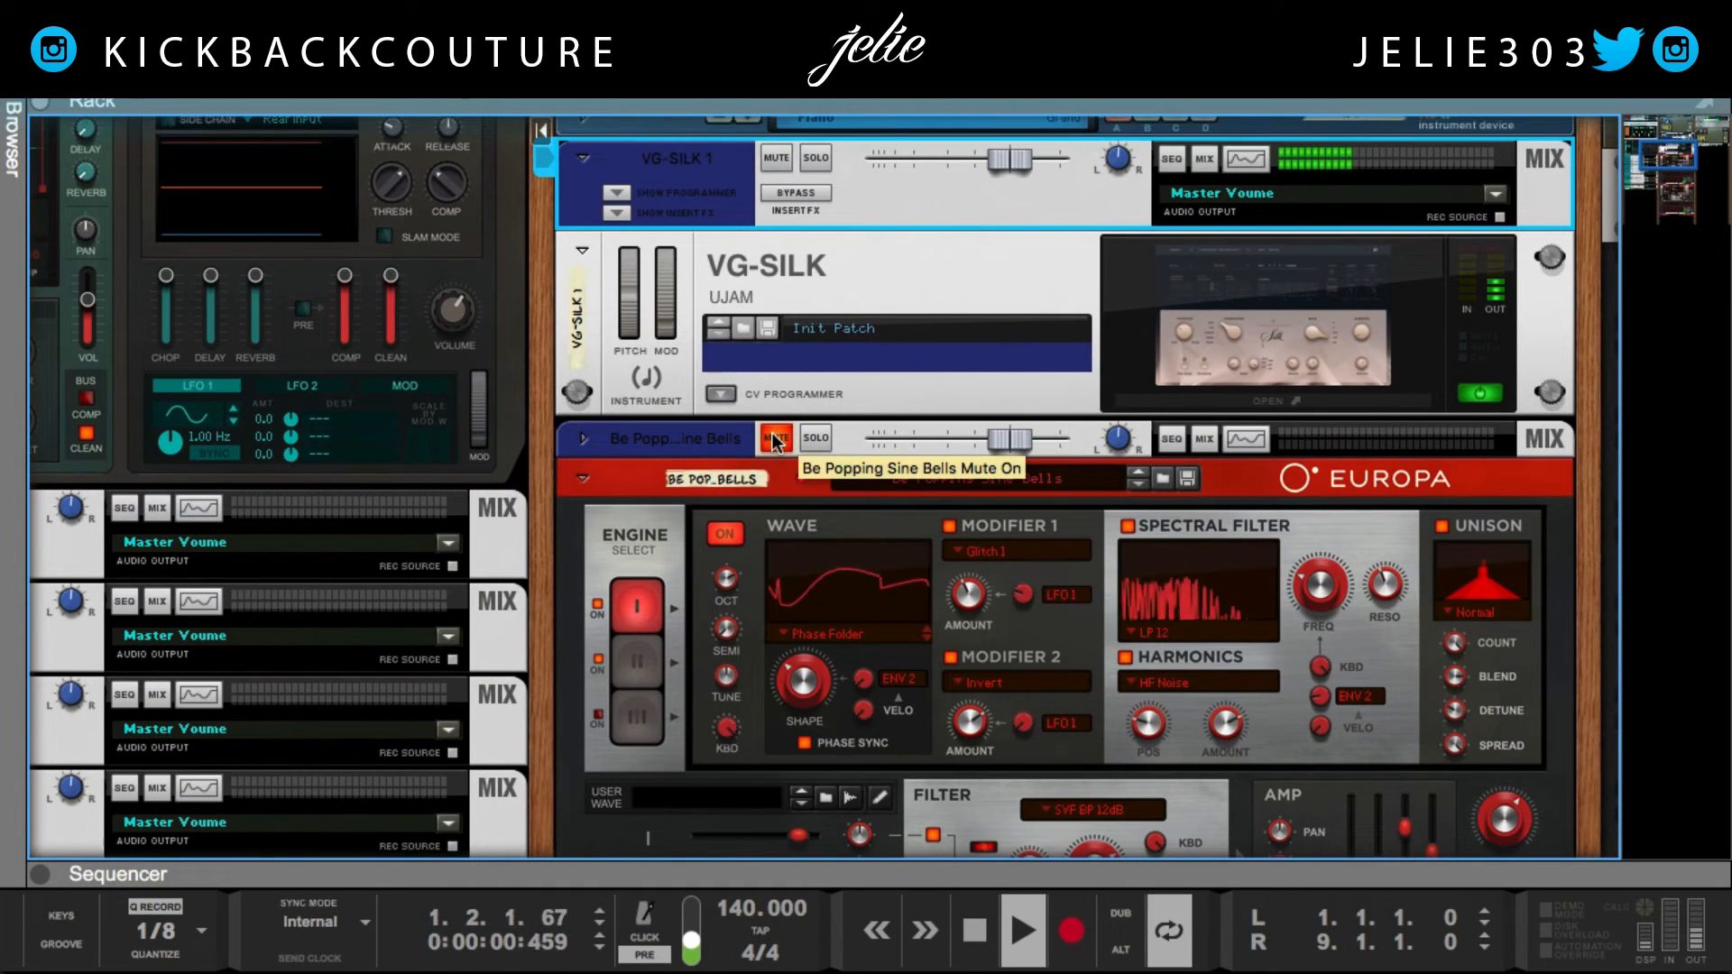
pyautogui.scroll(1, 716, 555)
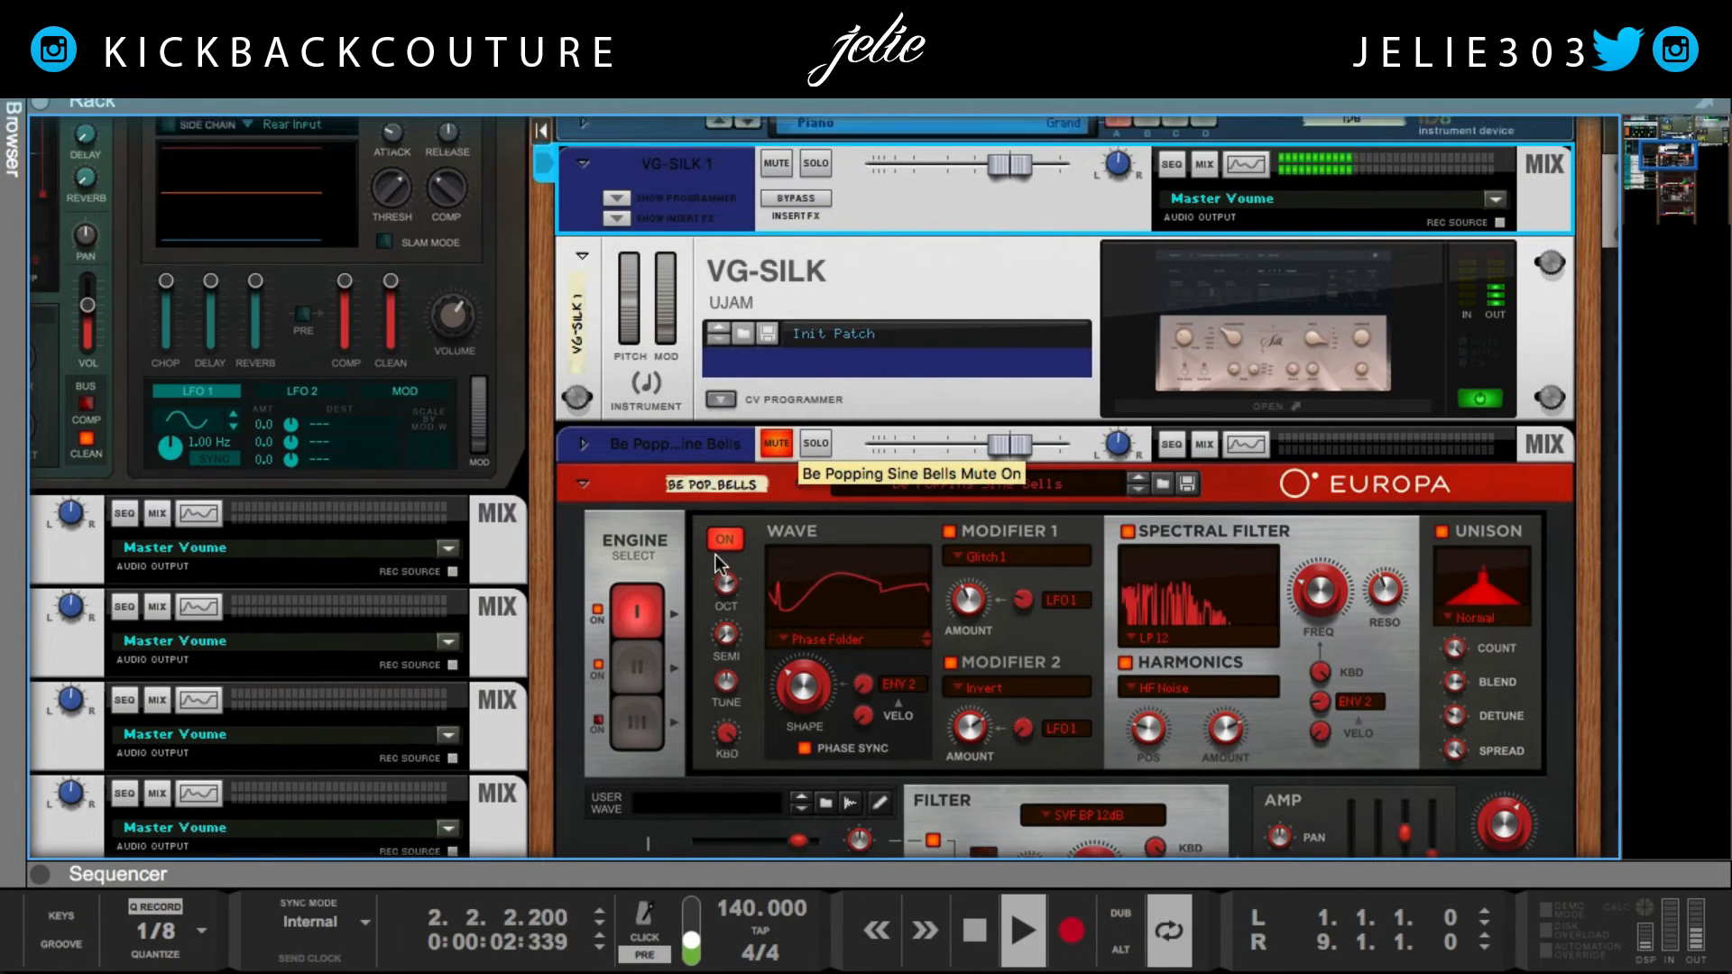
pyautogui.scroll(-1, 717, 555)
pyautogui.scroll(4, 717, 559)
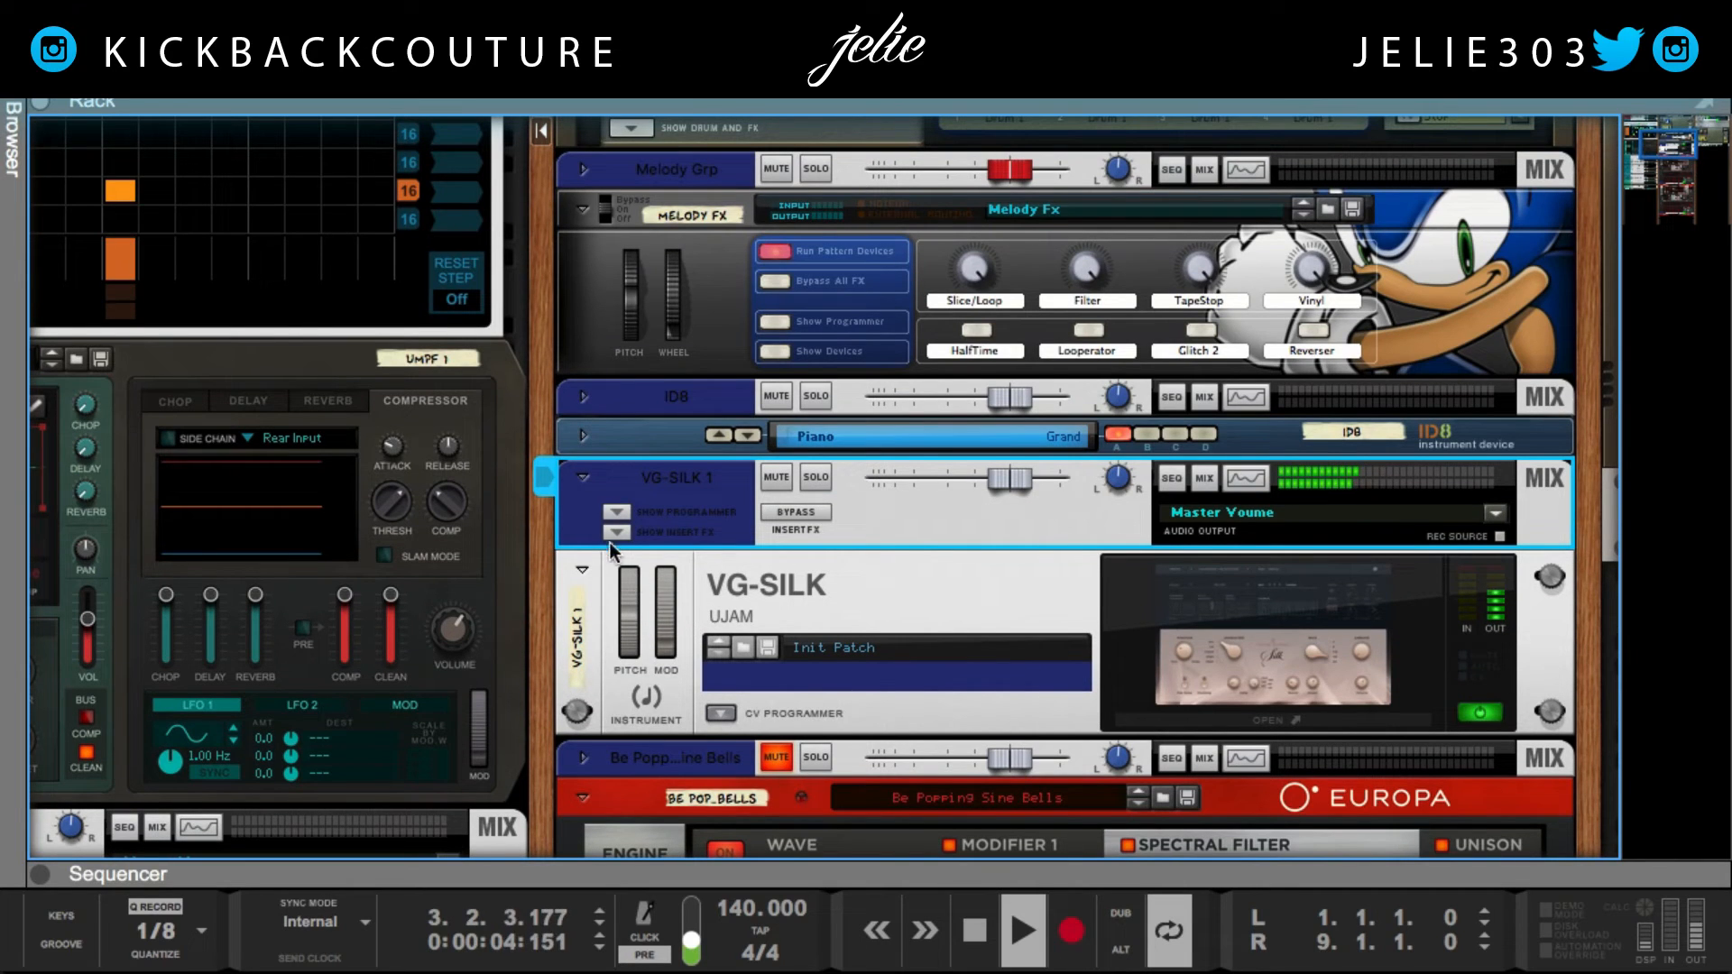
pyautogui.click(585, 475)
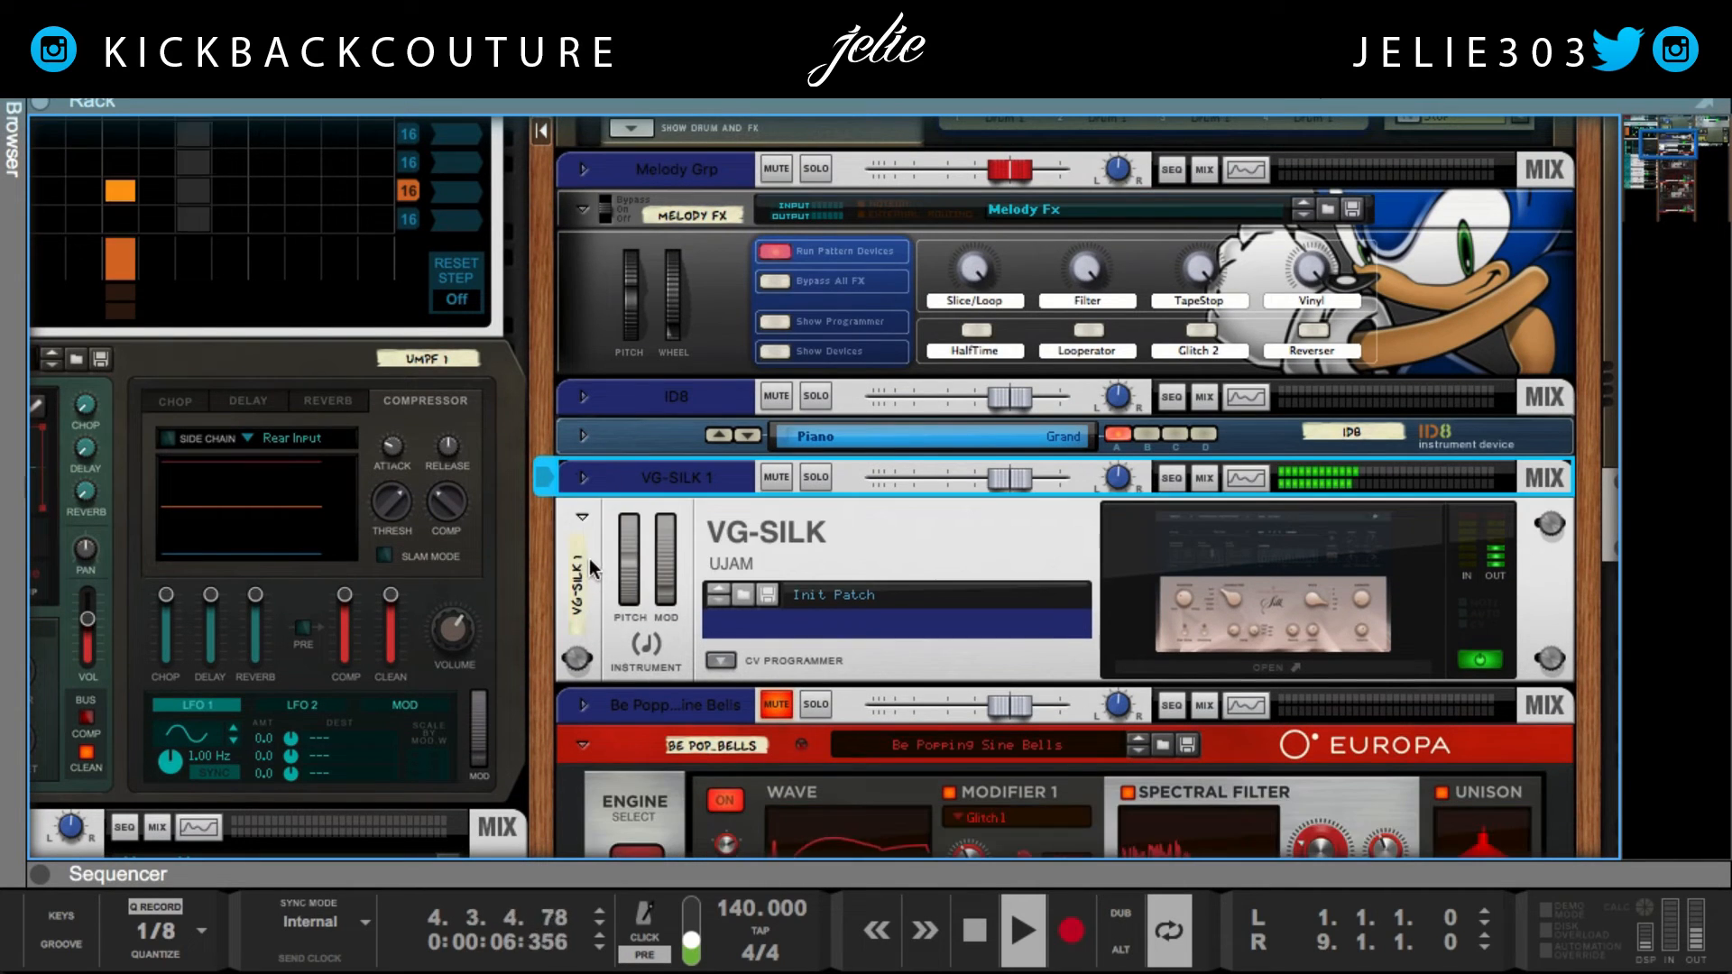
pyautogui.click(582, 566)
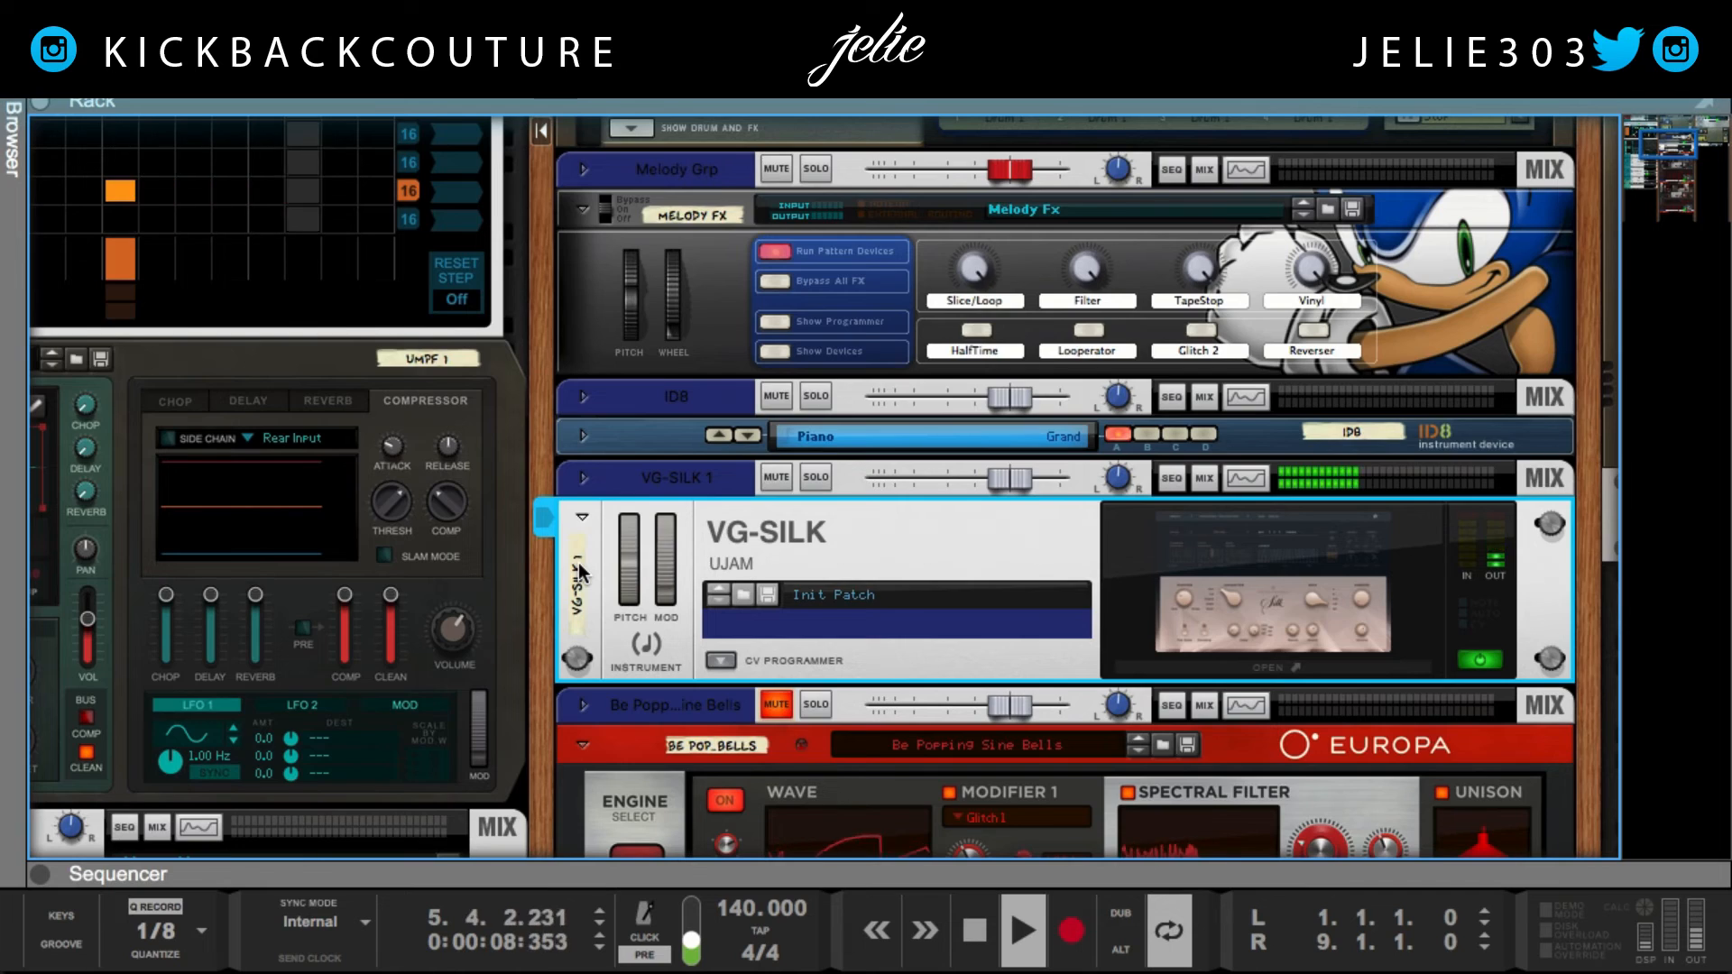
# Show the 808 channel's insert section, preview the Vaccin8.wav sample in its NN-XT and stop playback.
pyautogui.hscroll(-6, 578, 570)
pyautogui.scroll(5, 542, 542)
pyautogui.click(118, 233)
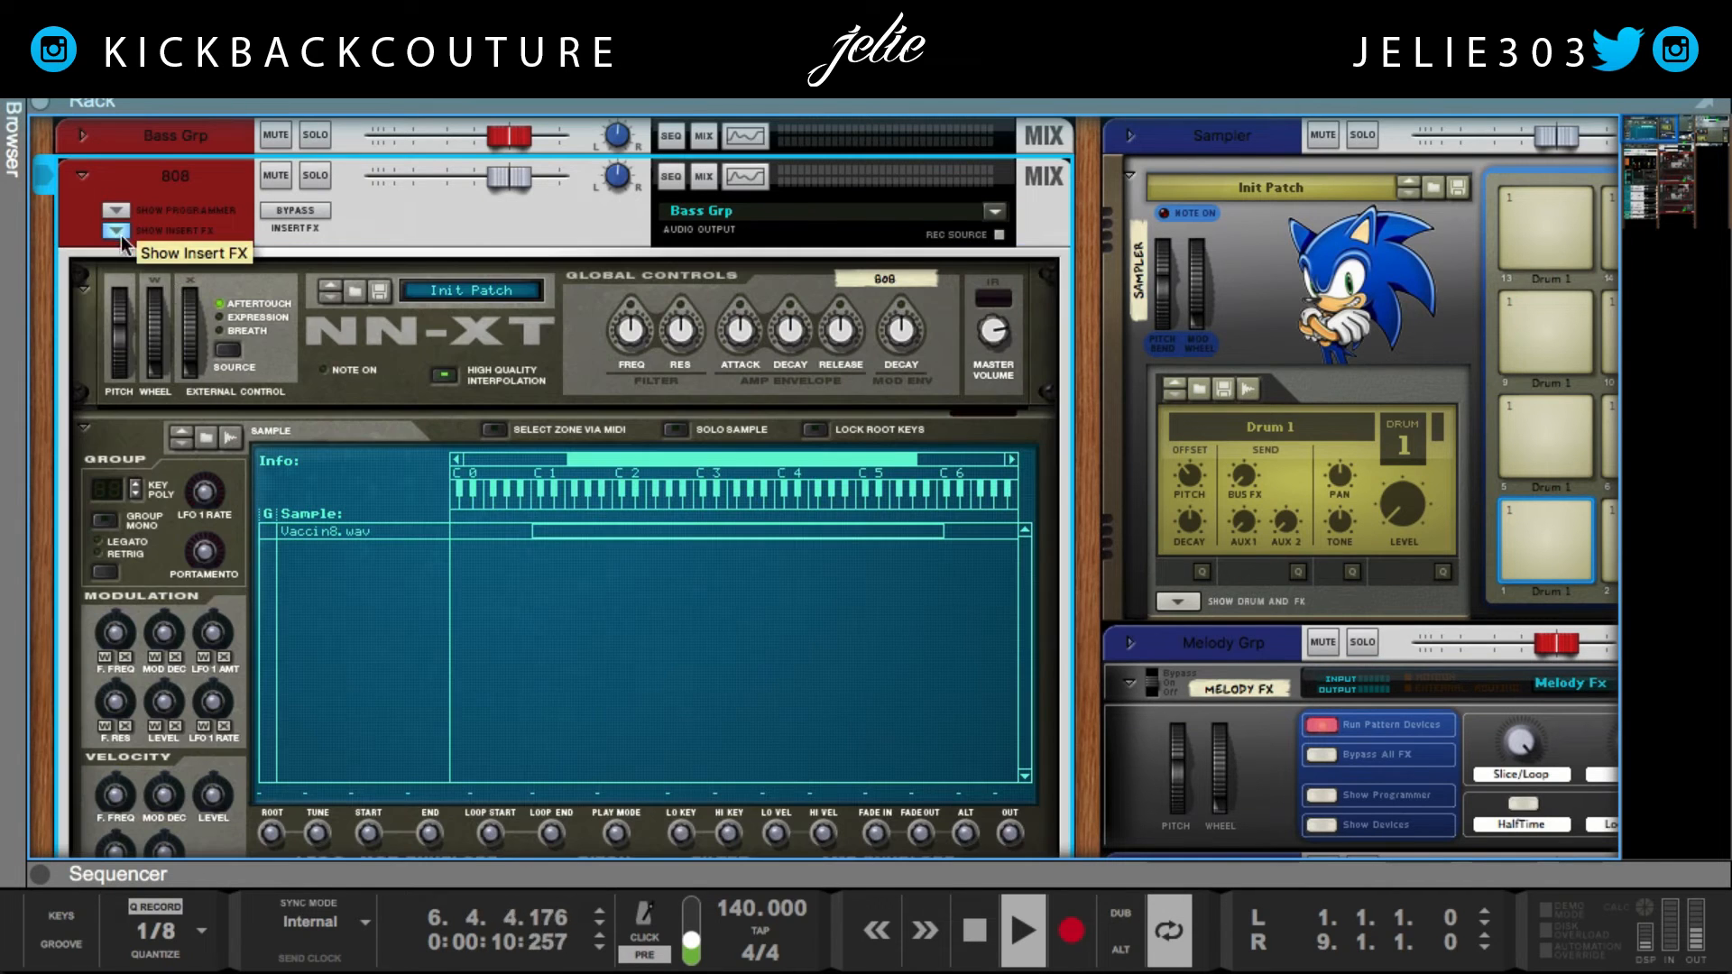
pyautogui.keyDown('alt'); pyautogui.click(334, 531); pyautogui.keyUp('alt')
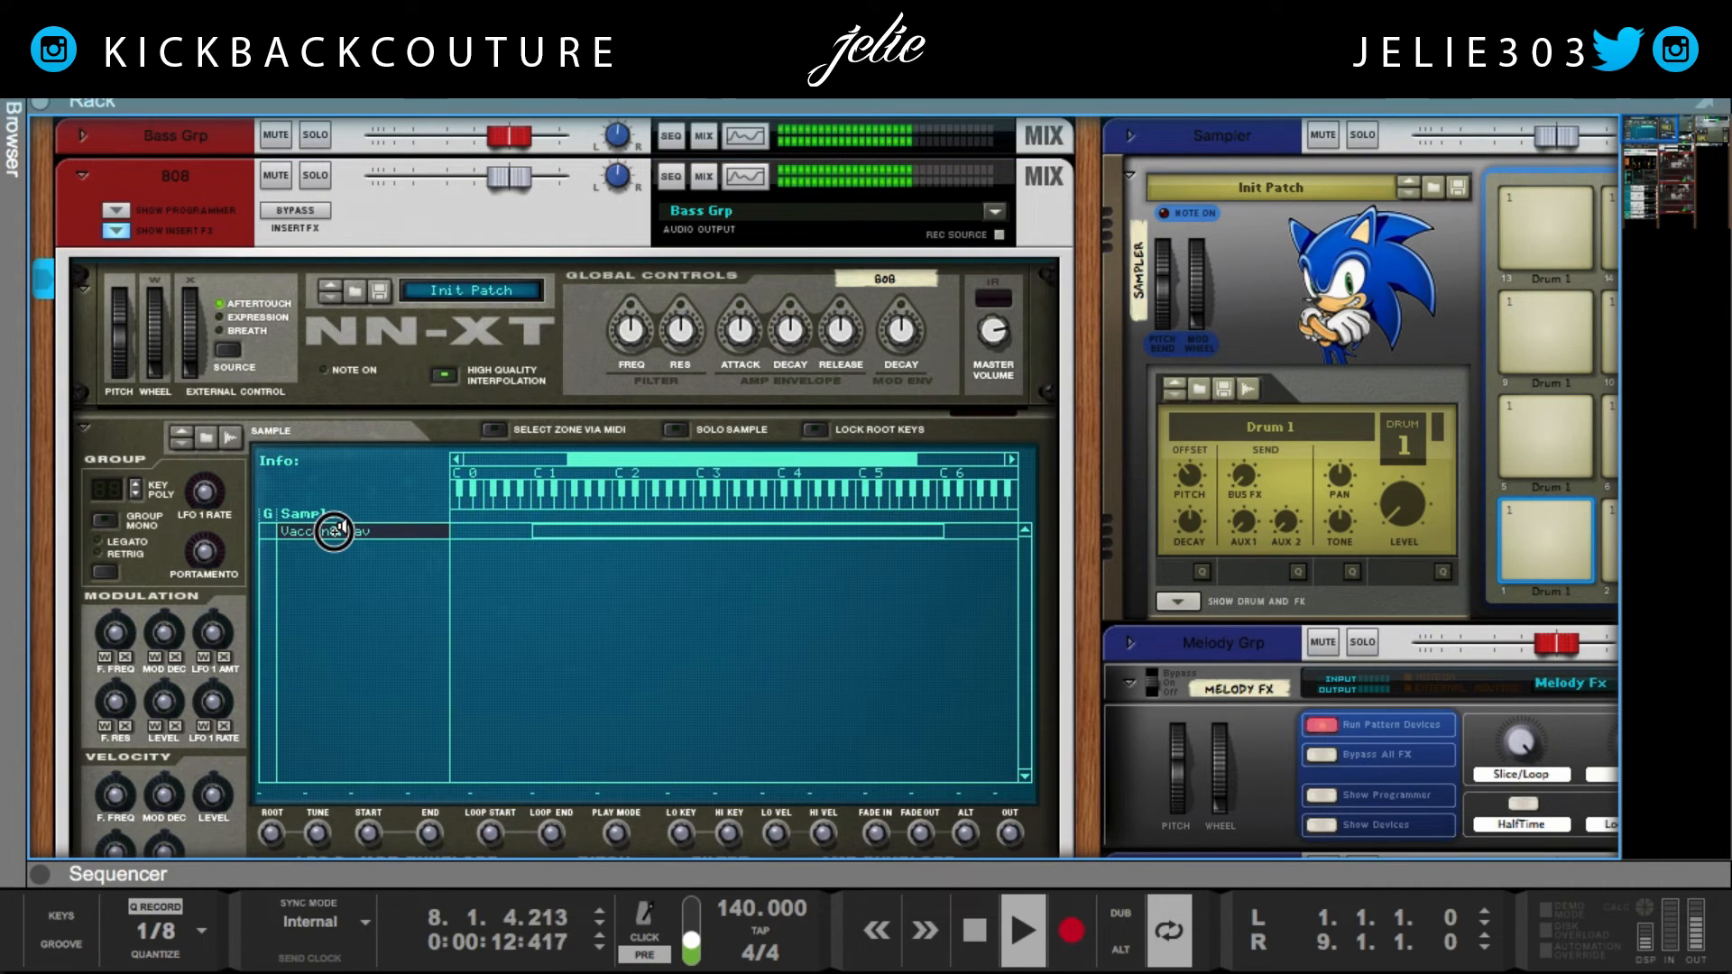
pyautogui.press('space')
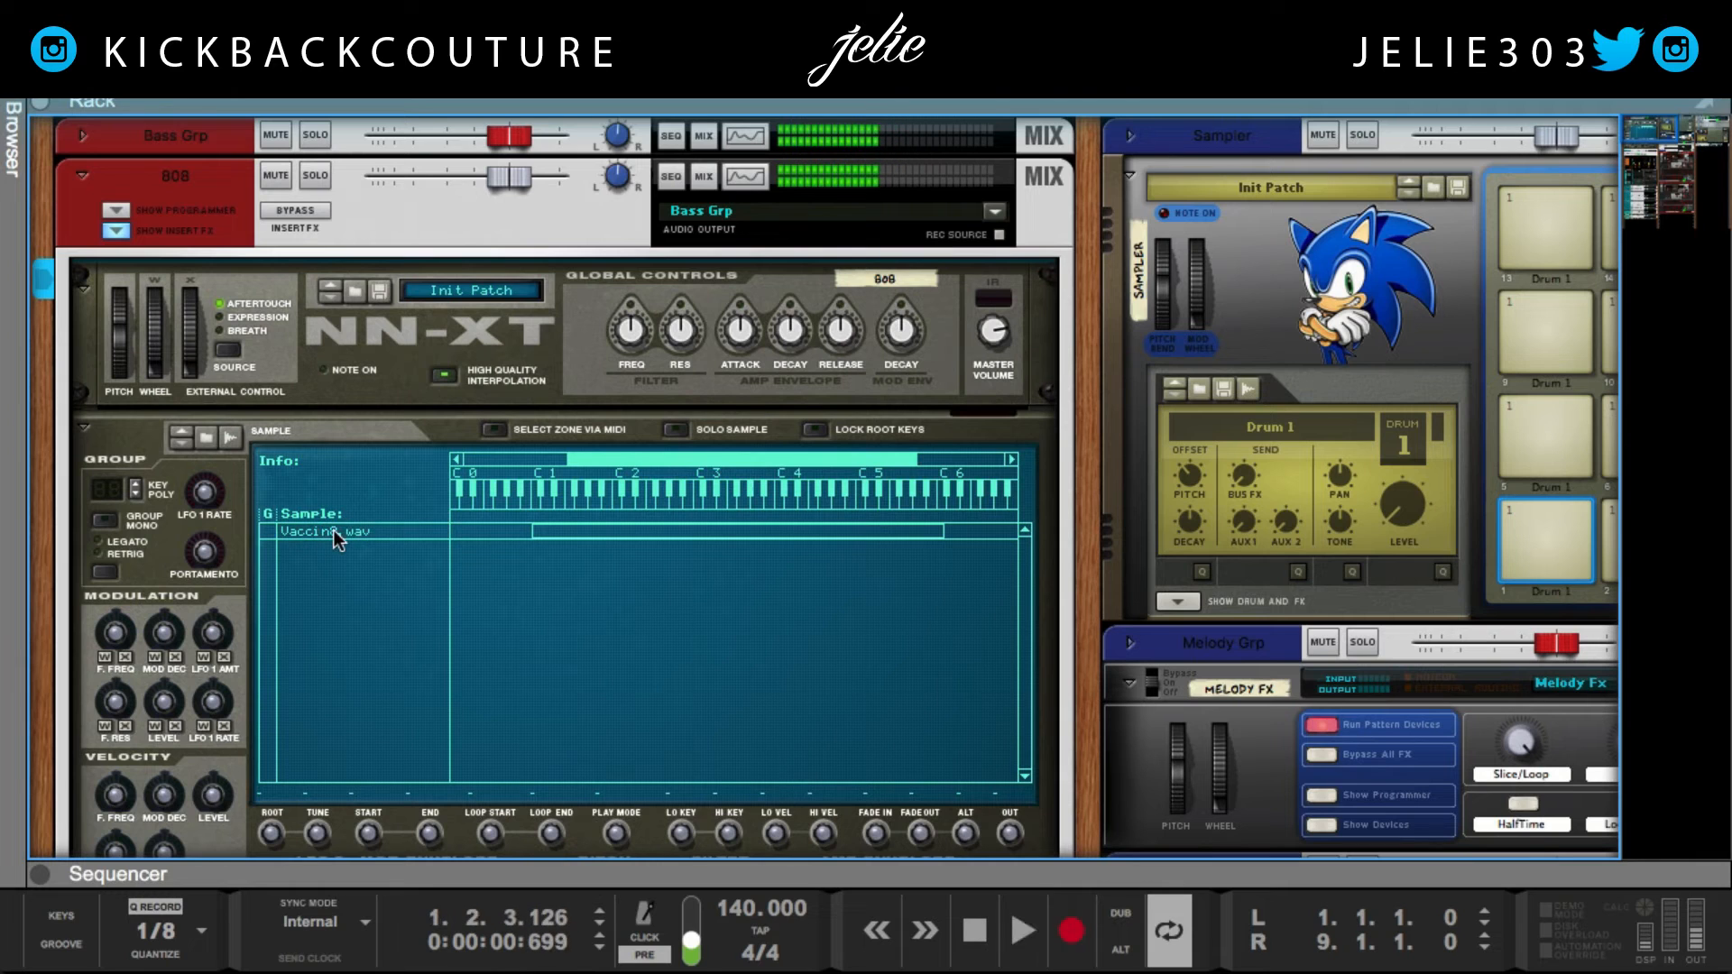
# Open the browser's Instruments list and replace the 808 channel's NN-XT with a Grain Sample Manipulator.
pyautogui.click(13, 85)
pyautogui.scroll(5, 135, 352)
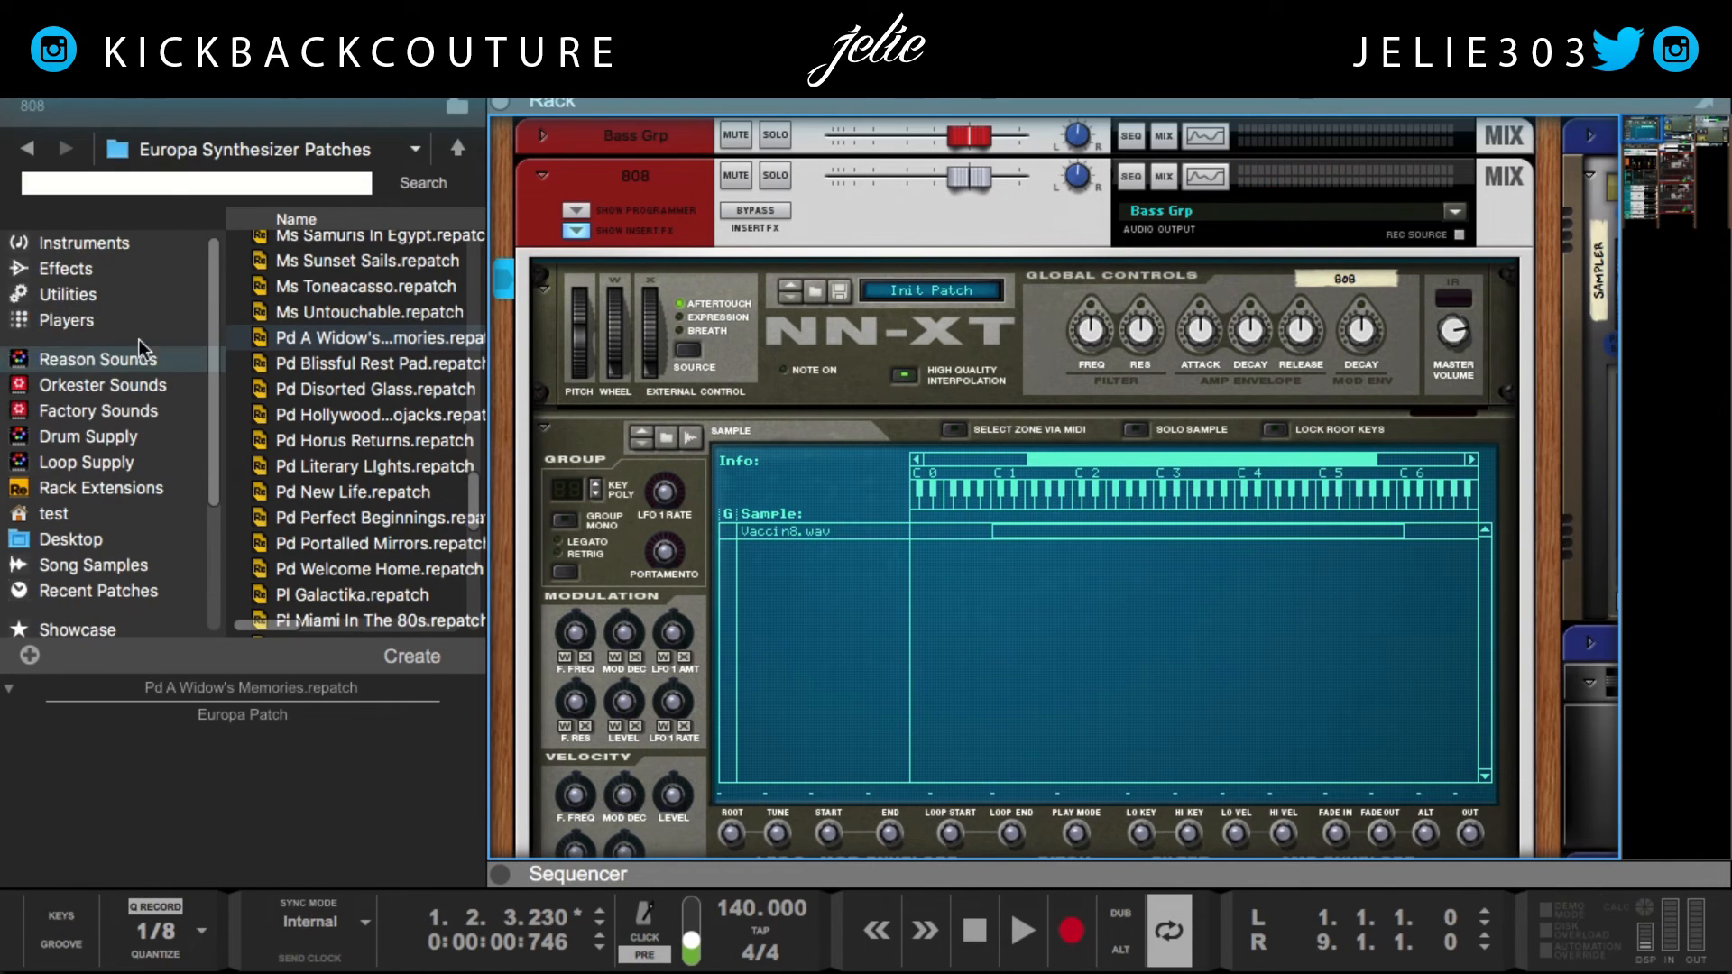
pyautogui.click(83, 243)
pyautogui.scroll(-3, 310, 460)
pyautogui.moveTo(334, 253); pyautogui.dragTo(929, 670)
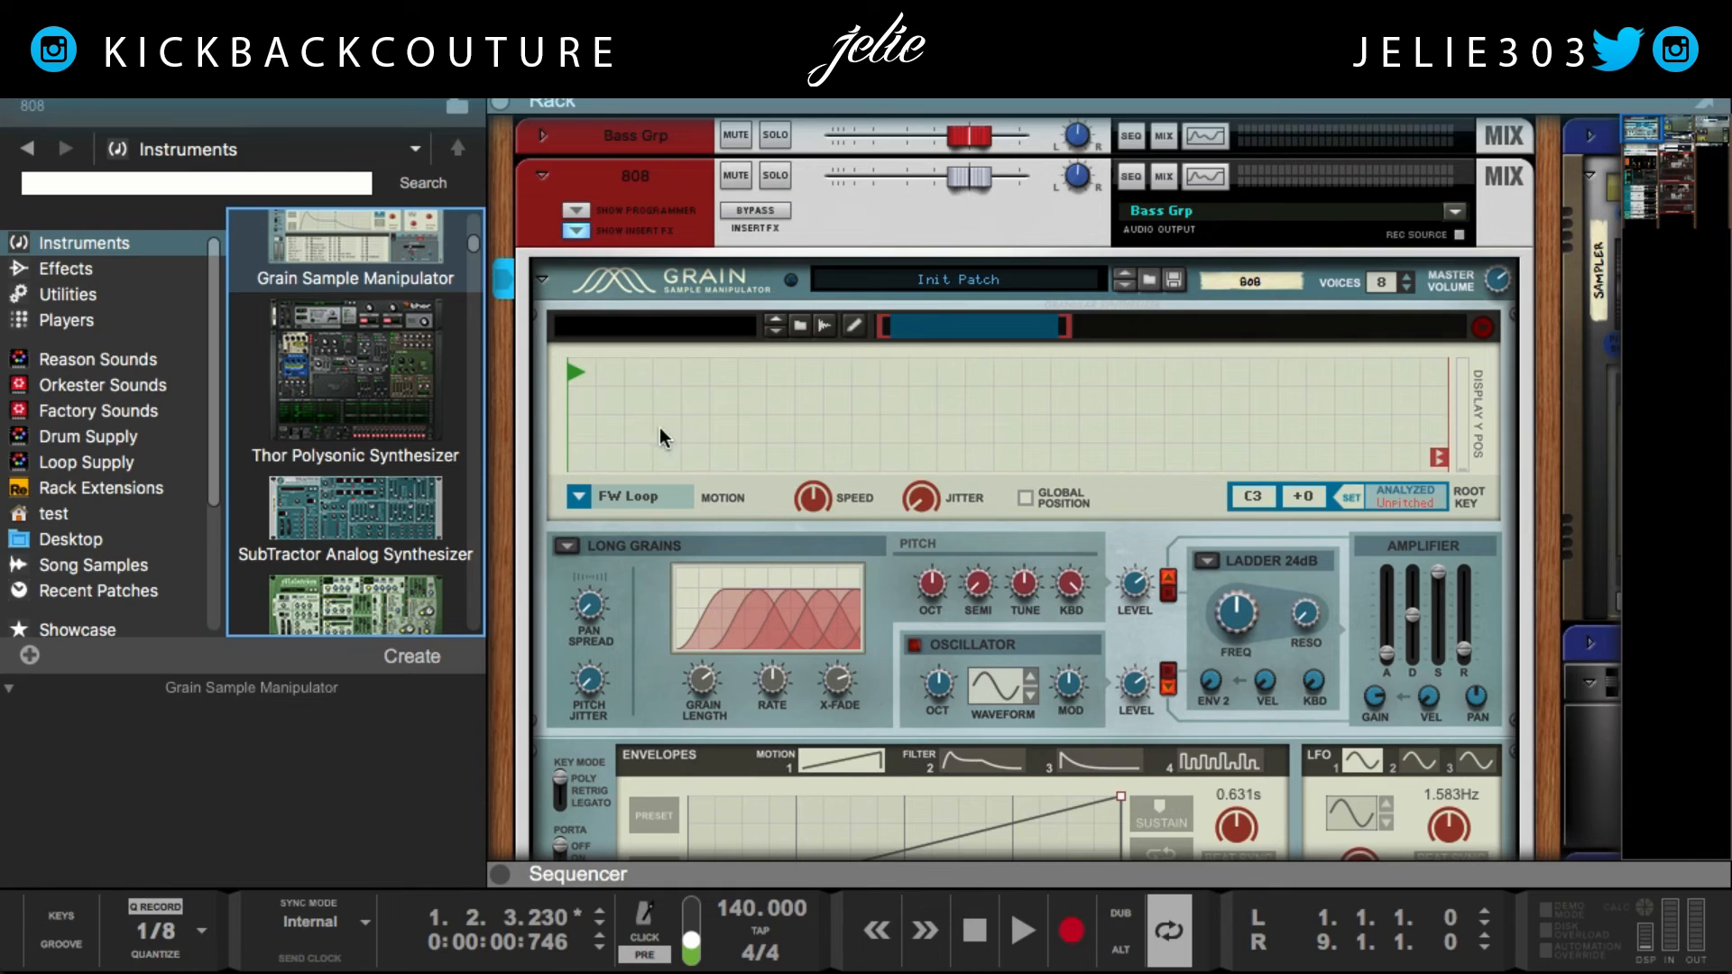
# Look through the Refills, DNA Labs Software and [KC] Spyder Demon Drumkit locations in the browser, and open [KC] Raven Wings Drumkit.
pyautogui.scroll(-3, 85, 527)
pyautogui.scroll(-2, 91, 530)
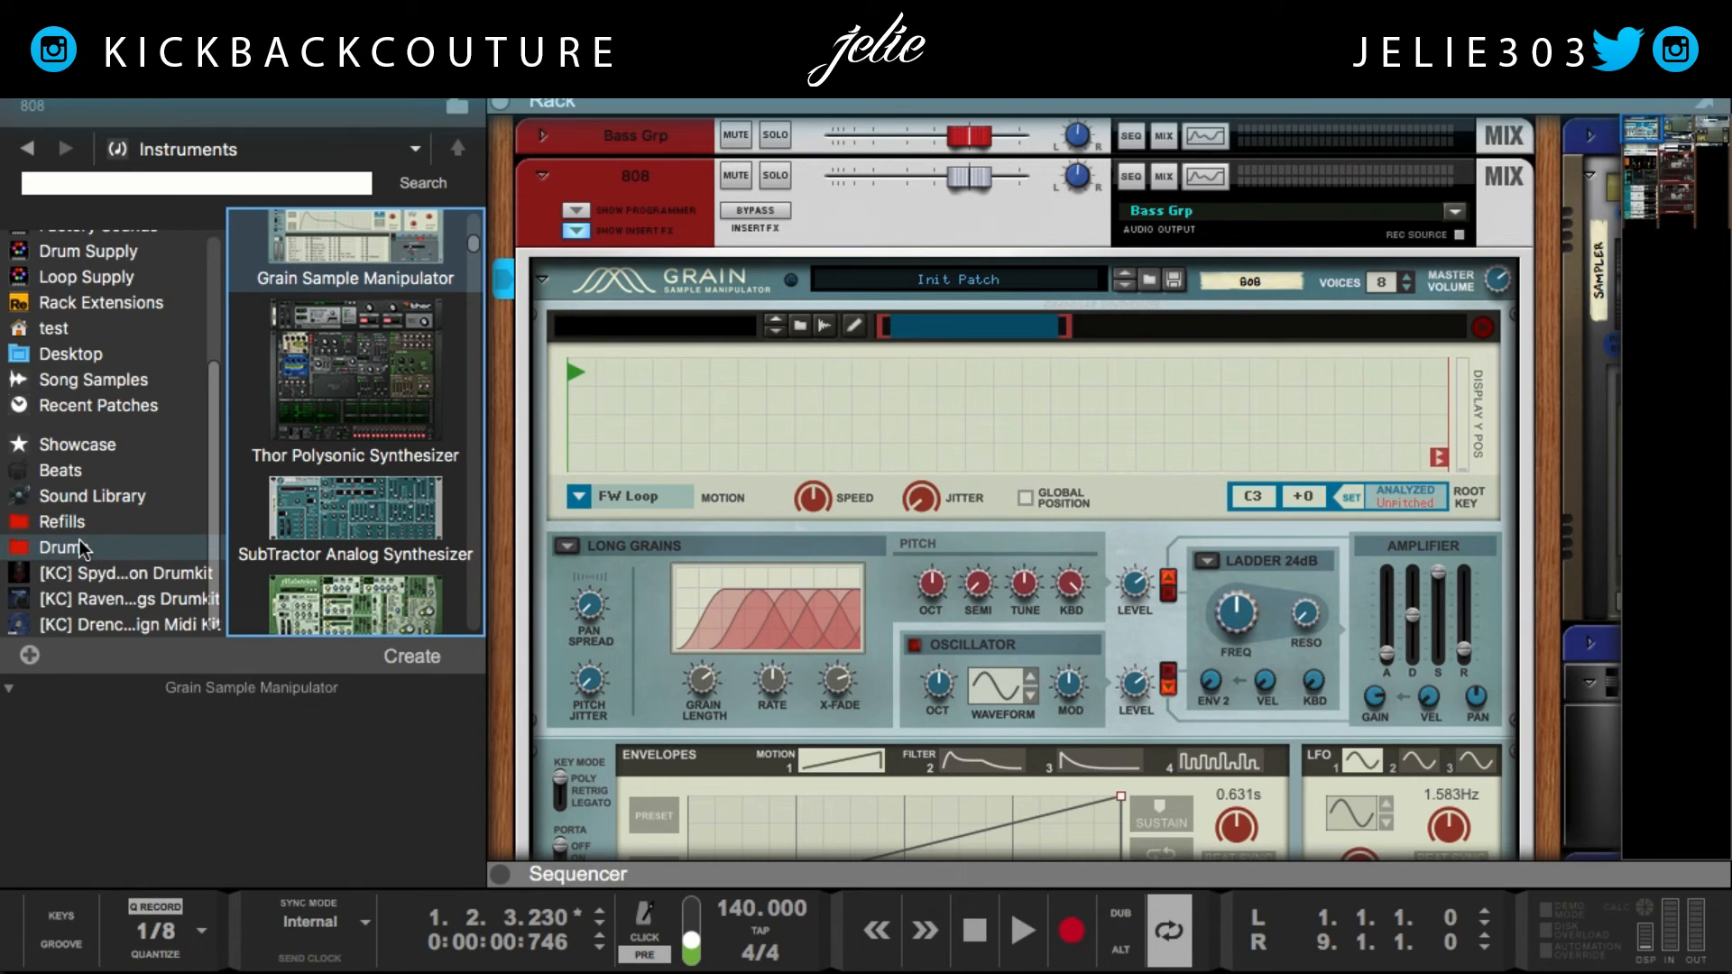
pyautogui.click(73, 520)
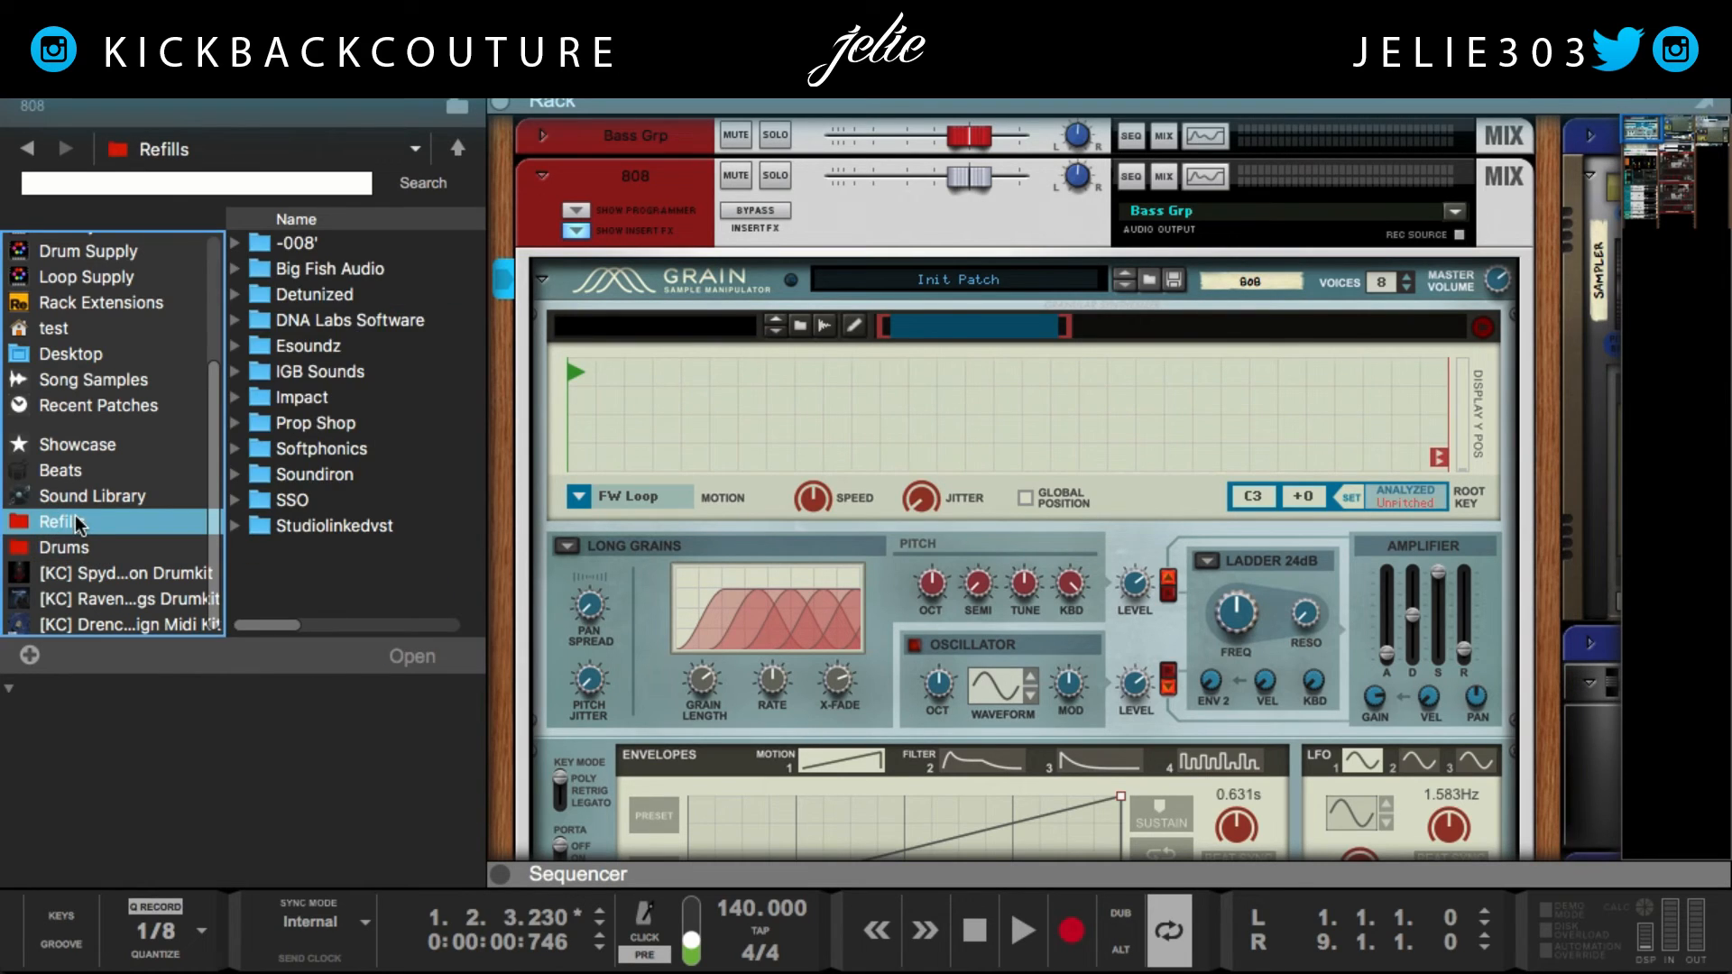
pyautogui.doubleClick(351, 325)
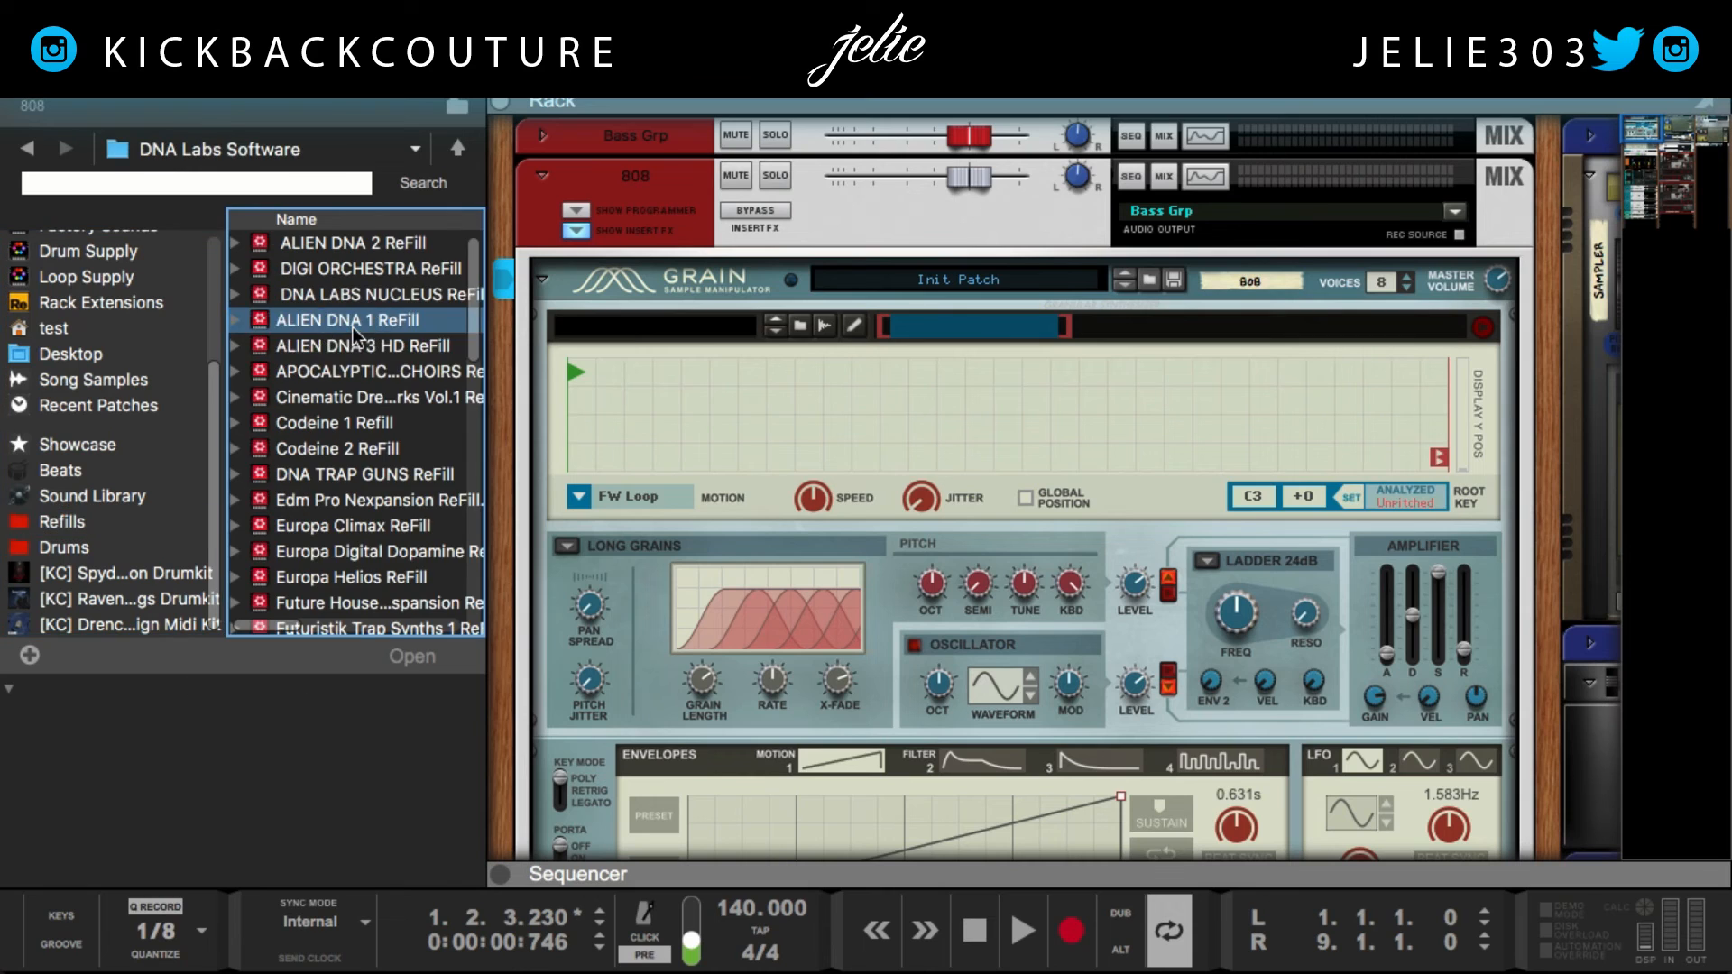
pyautogui.click(101, 575)
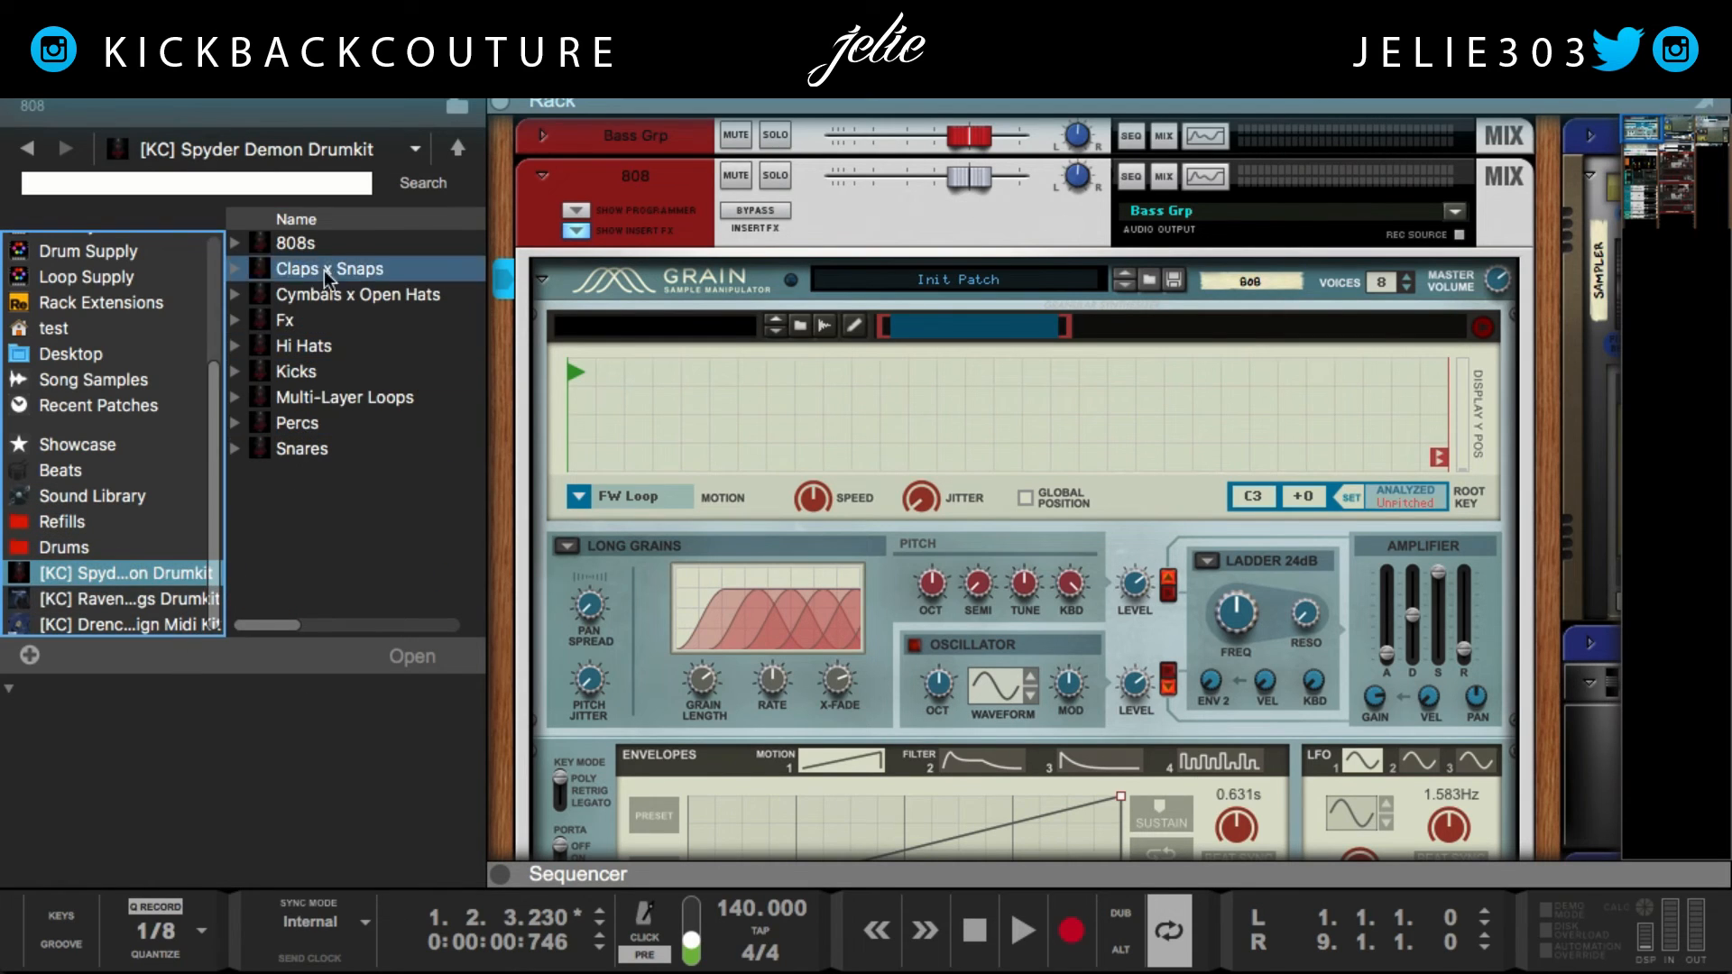
pyautogui.click(108, 599)
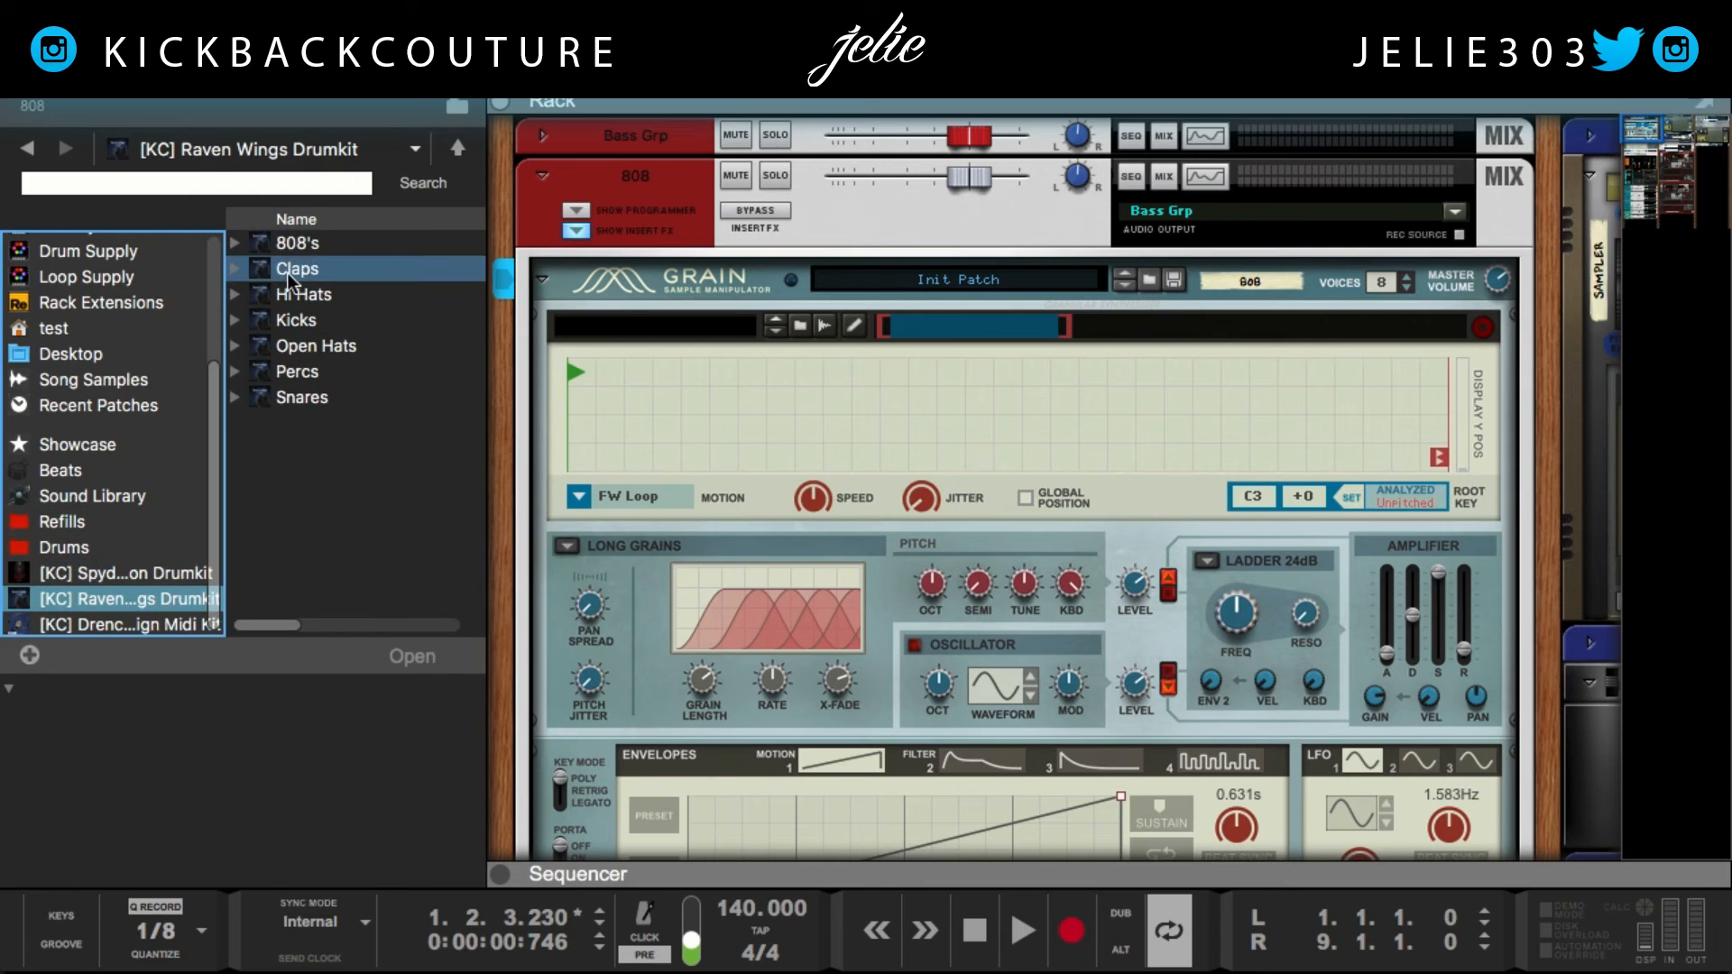
# Open the kit's 808's folder, preview K.C. Bangin 808.wav and load K.C. Handle 808.wav into the Grain.
pyautogui.doubleClick(298, 243)
pyautogui.click(361, 269)
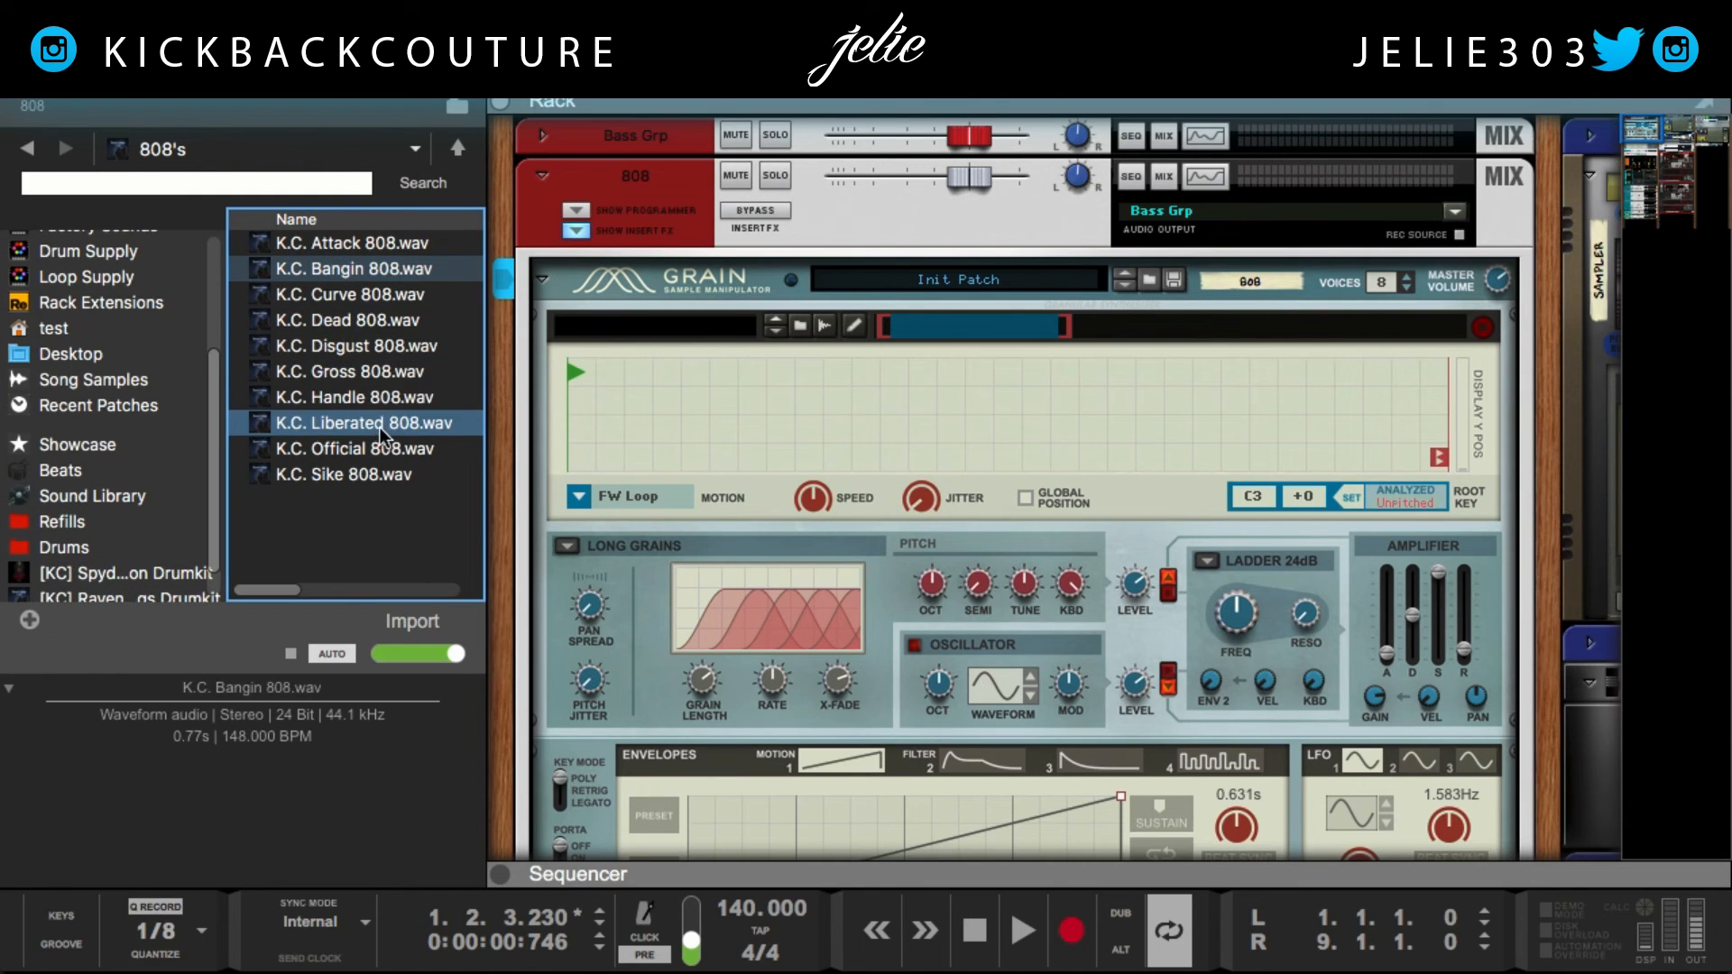
pyautogui.moveTo(370, 404); pyautogui.dragTo(765, 464)
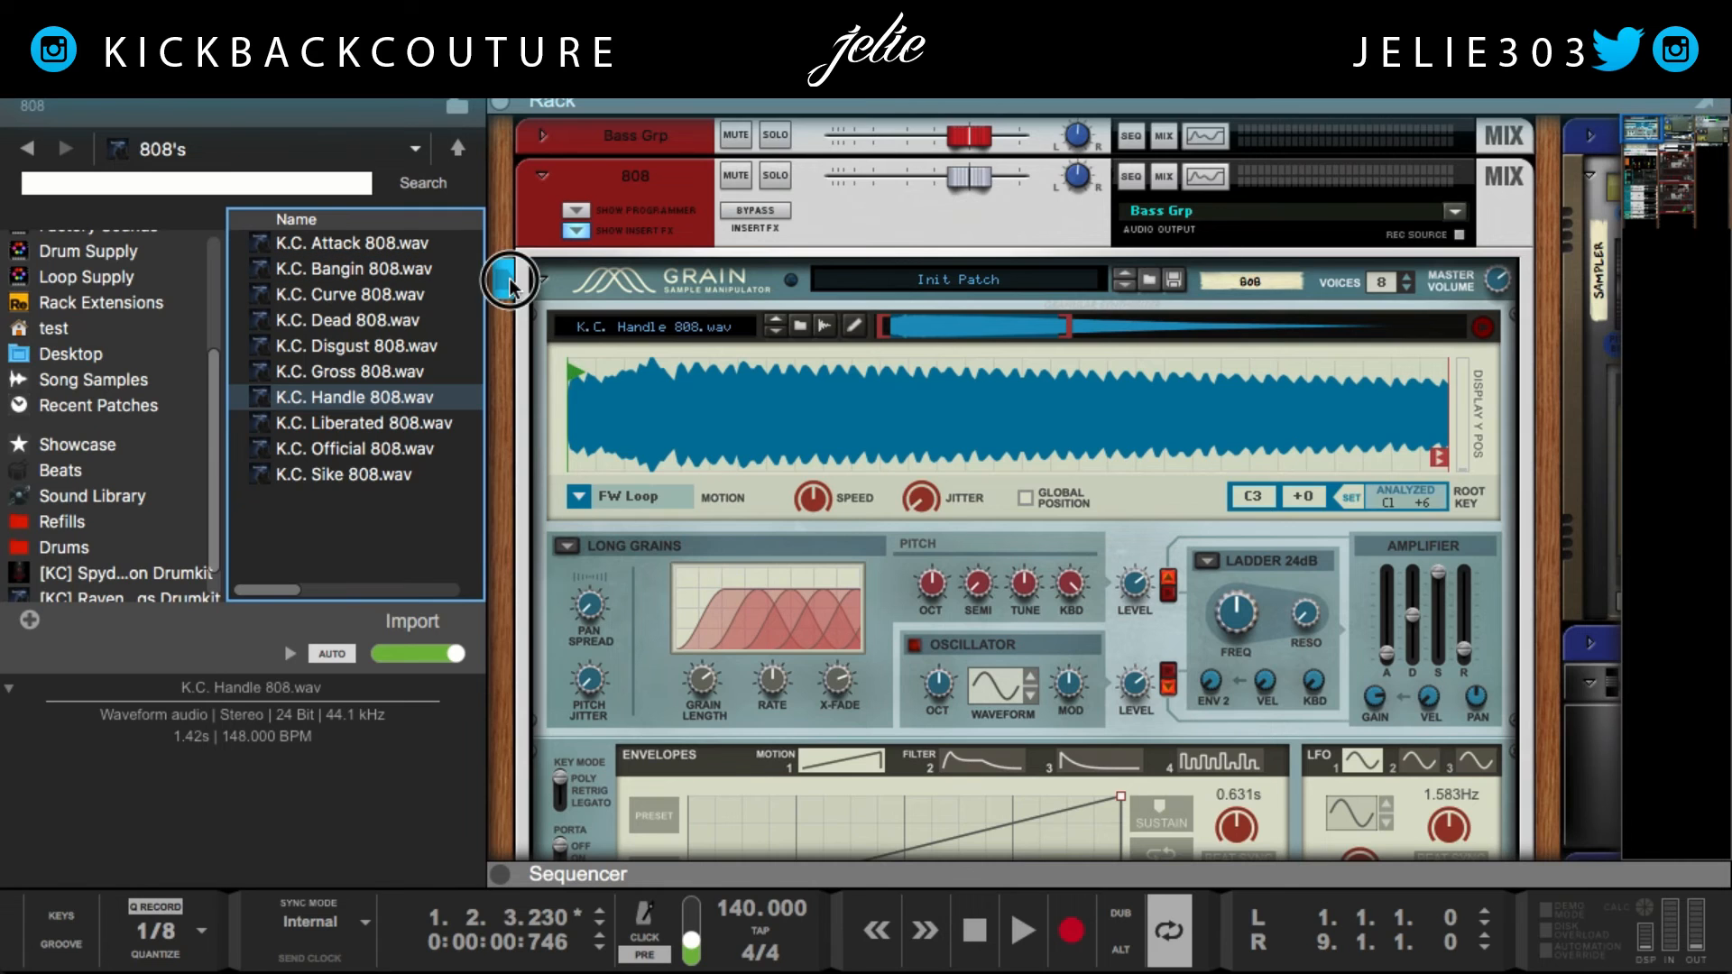
# Set the Grain's sample playback motion to One Shot.
pyautogui.scroll(-2, 506, 274)
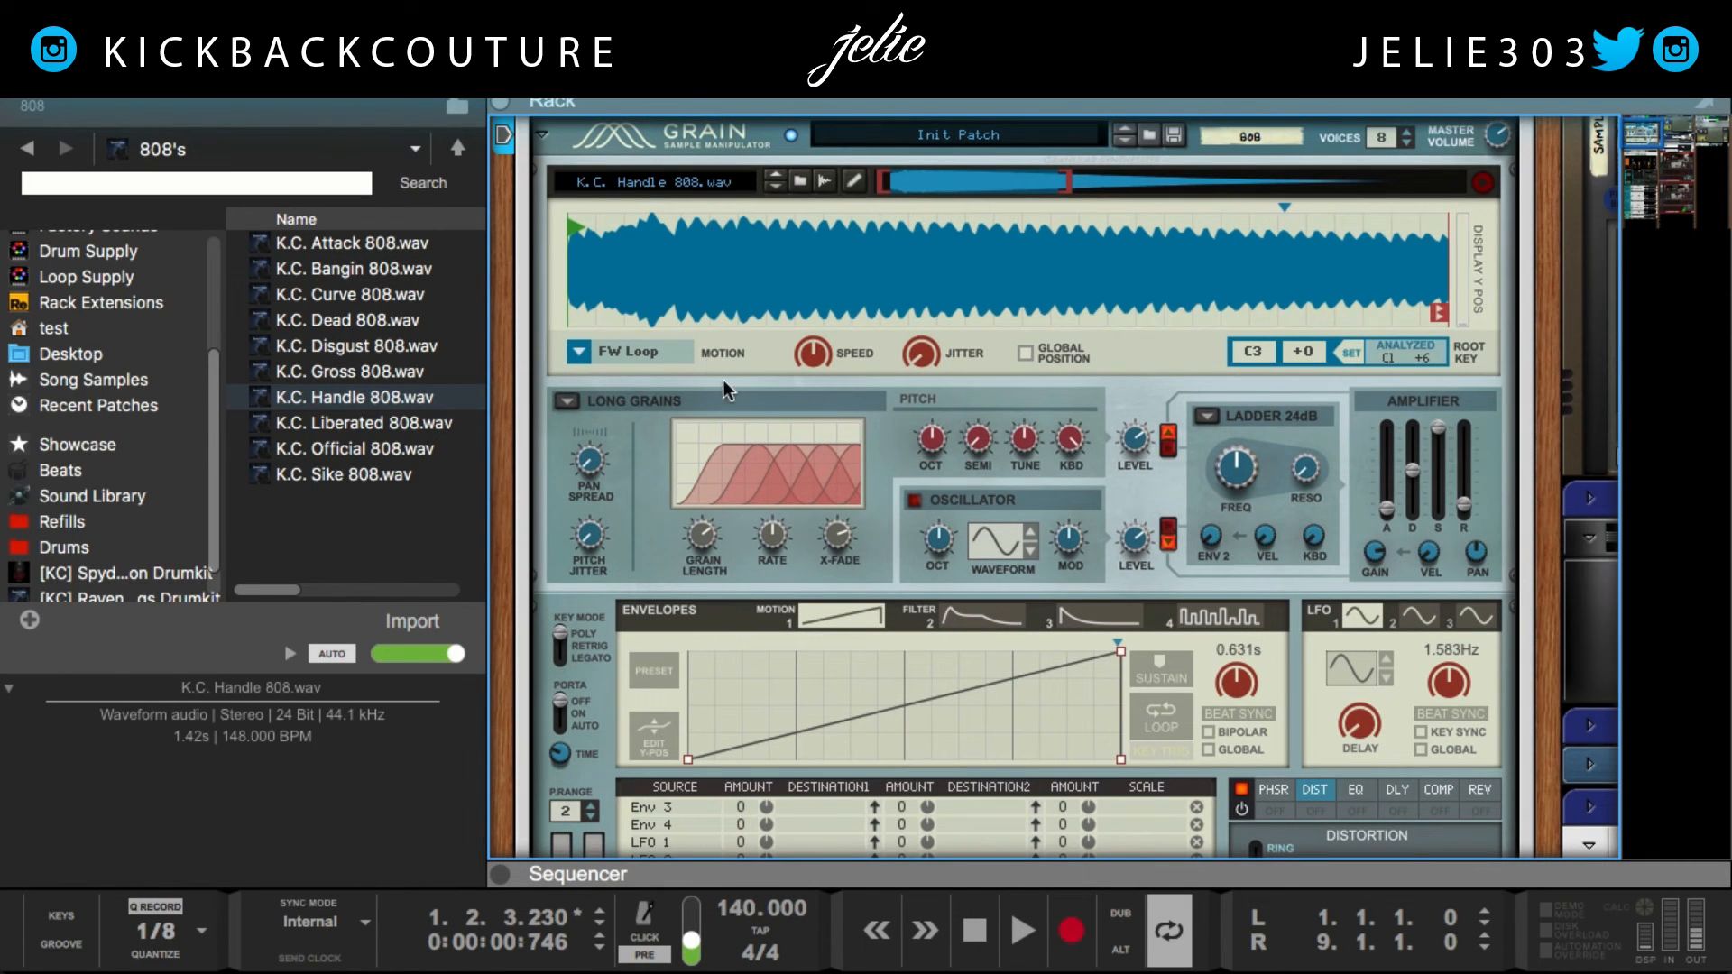
pyautogui.click(652, 343)
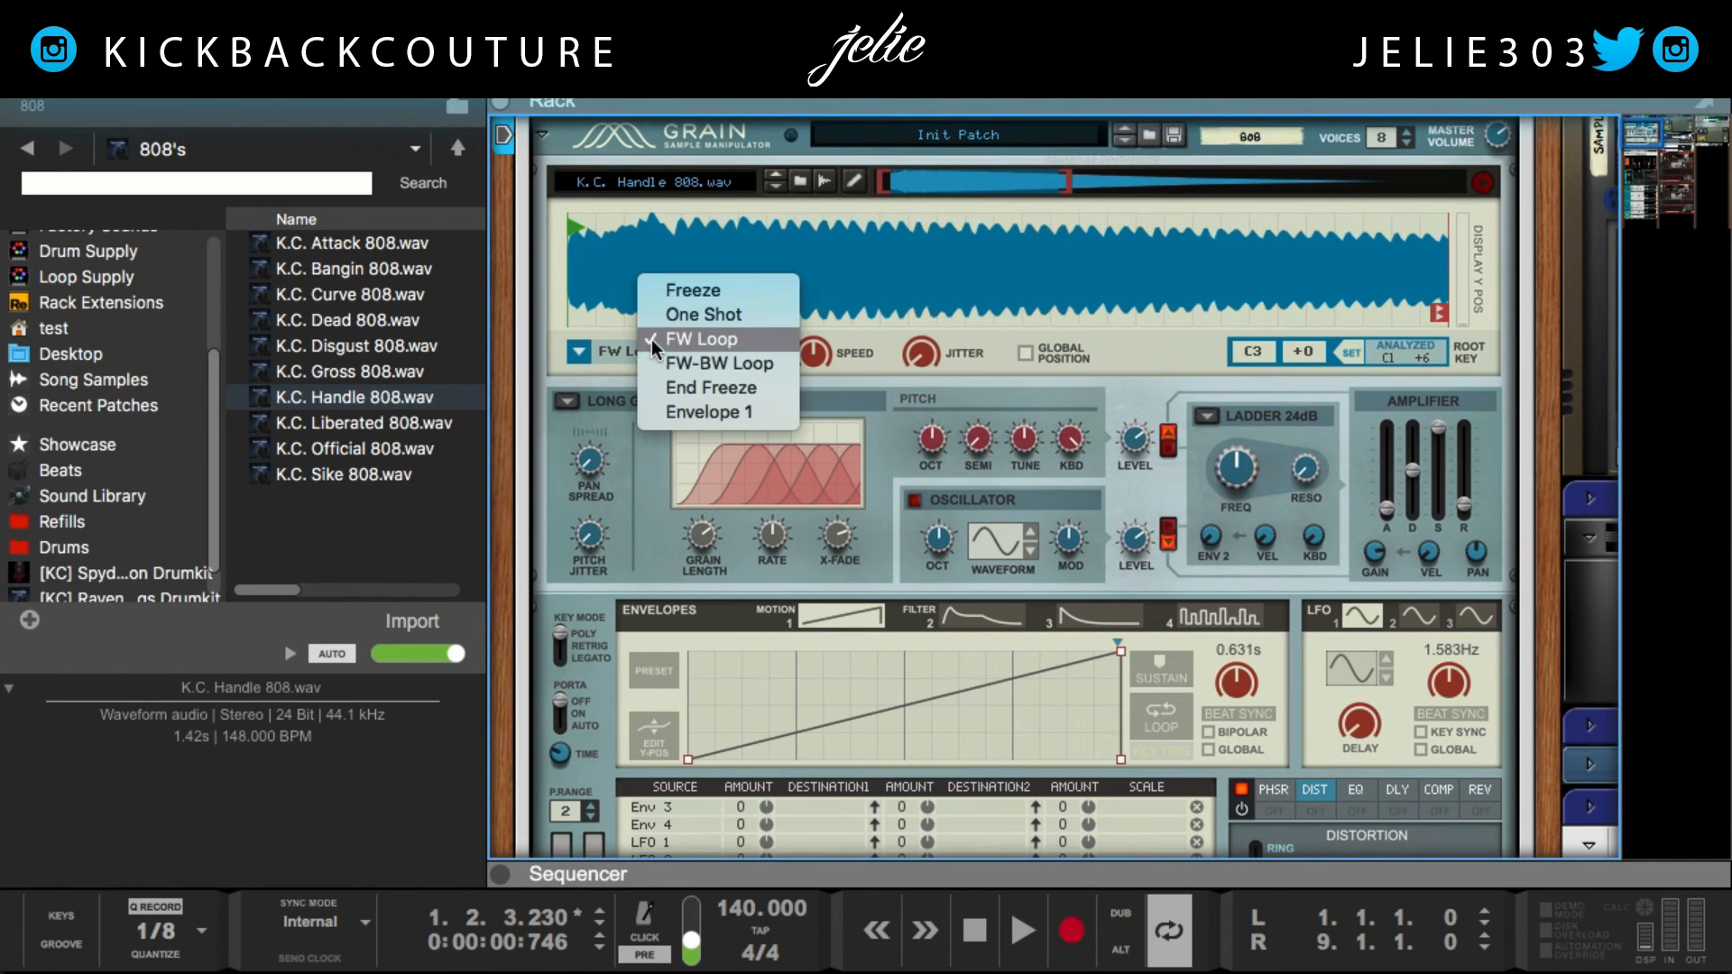
pyautogui.click(700, 318)
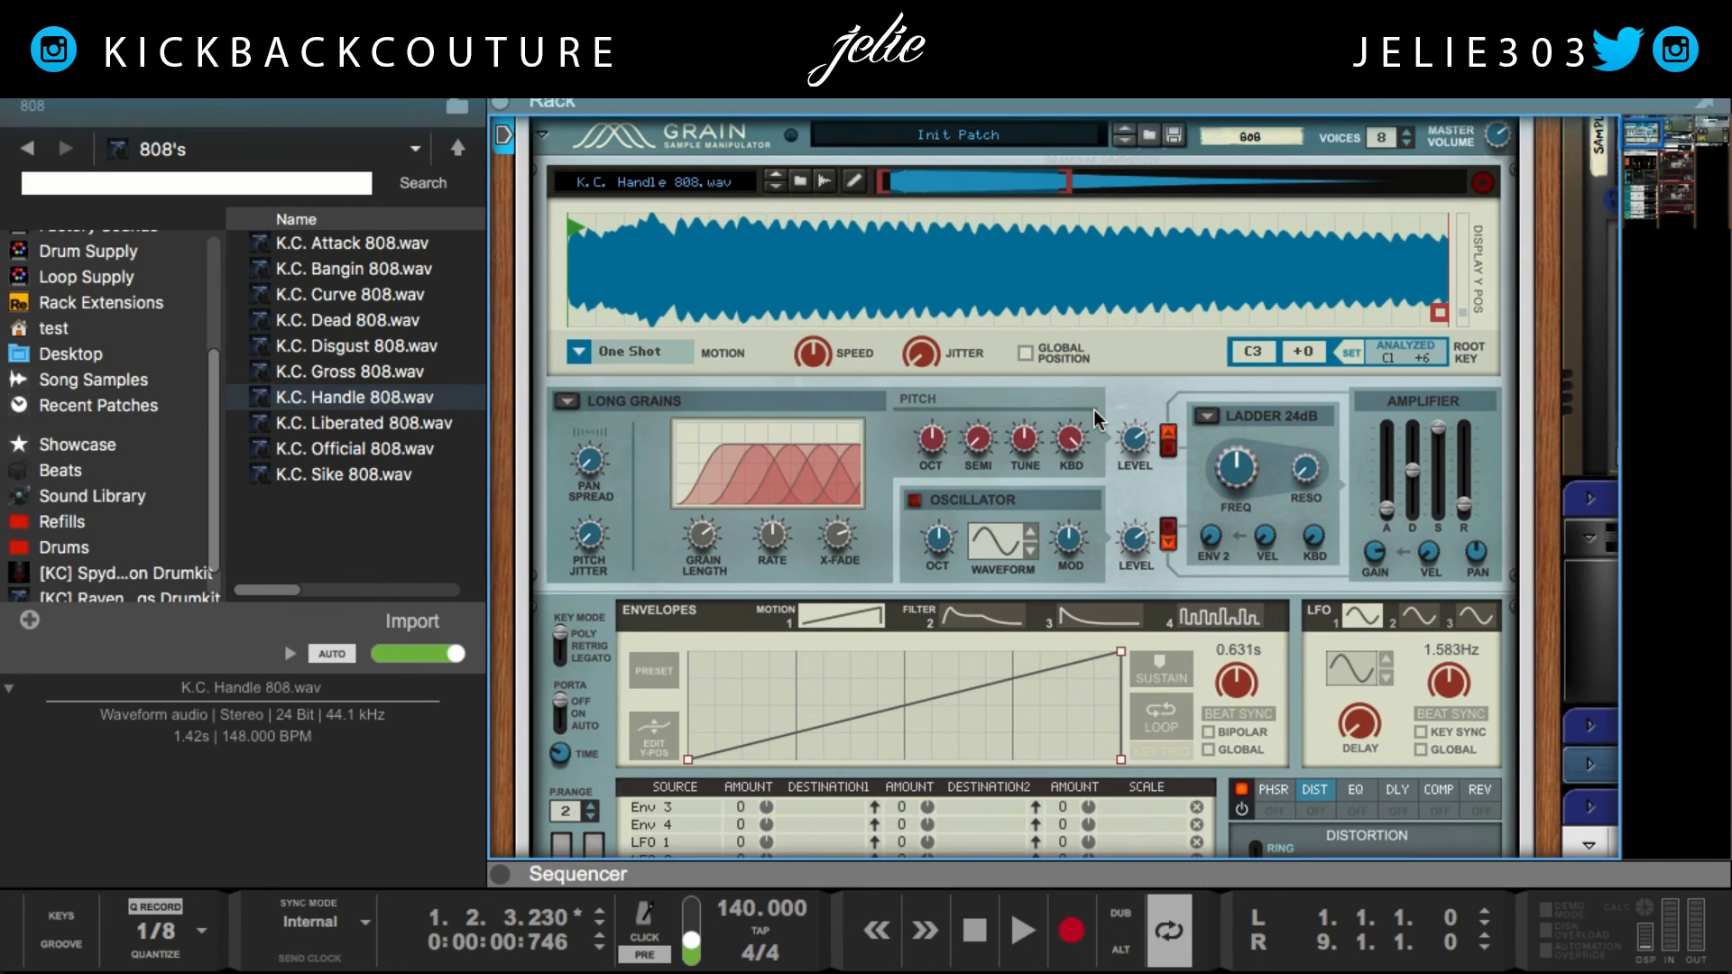
pyautogui.scroll(-1, 844, 456)
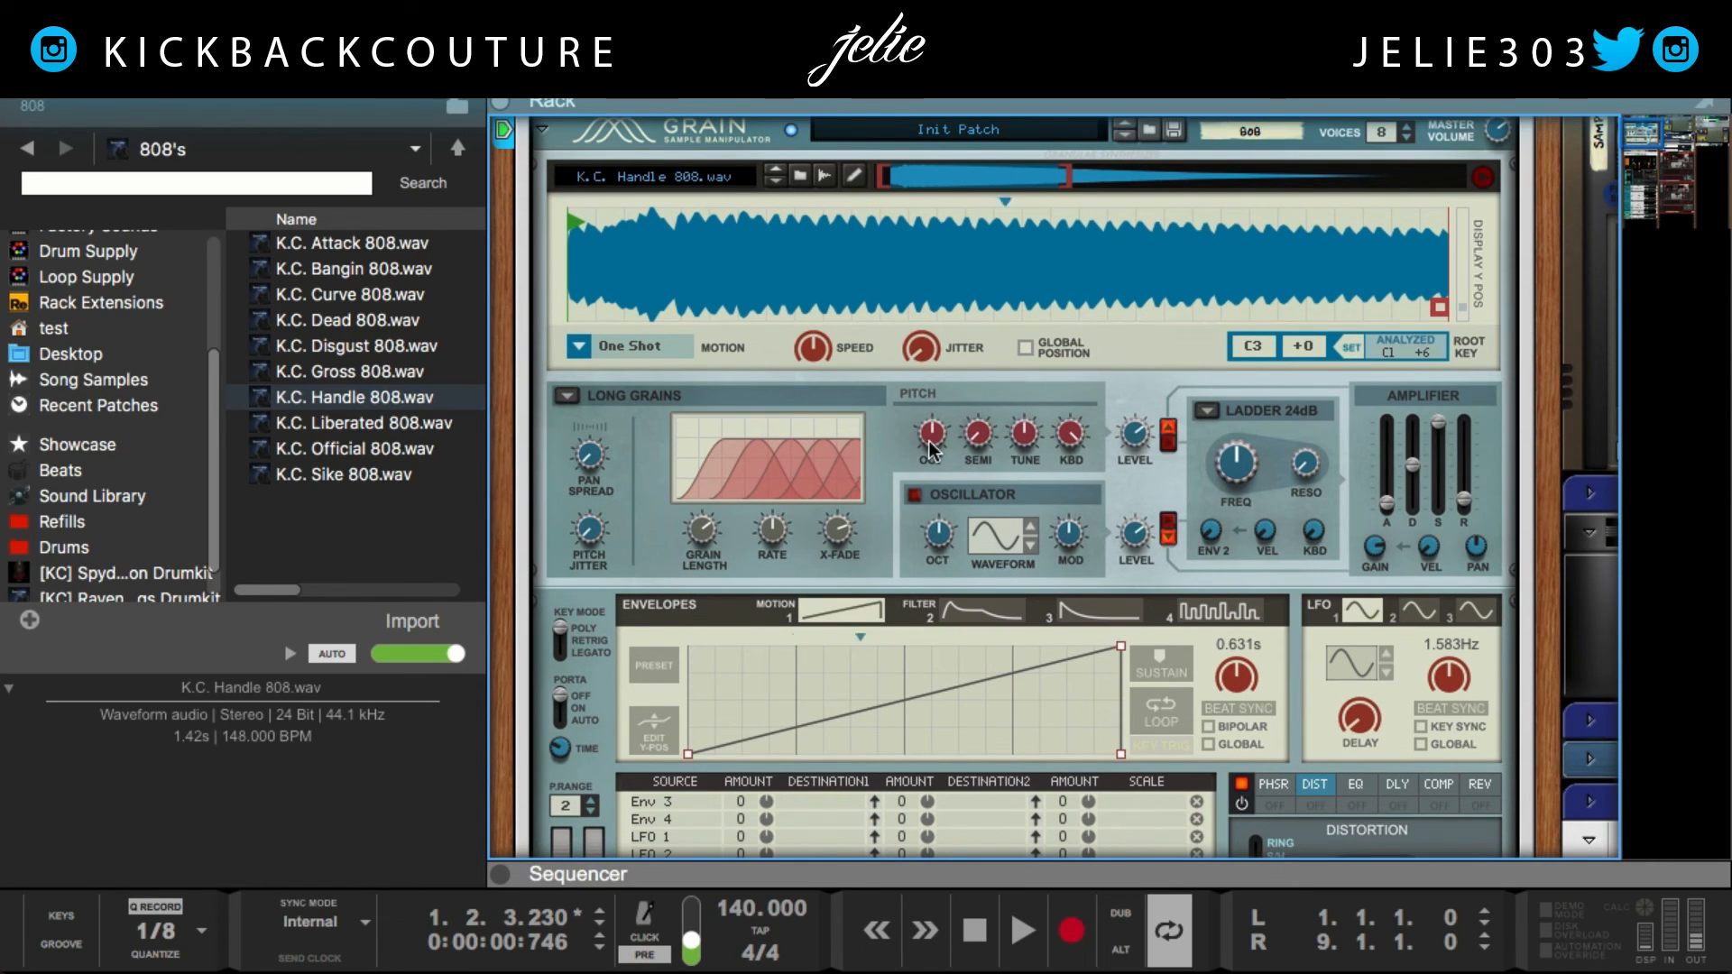
pyautogui.scroll(1, 1063, 332)
pyautogui.rightClick(1189, 278)
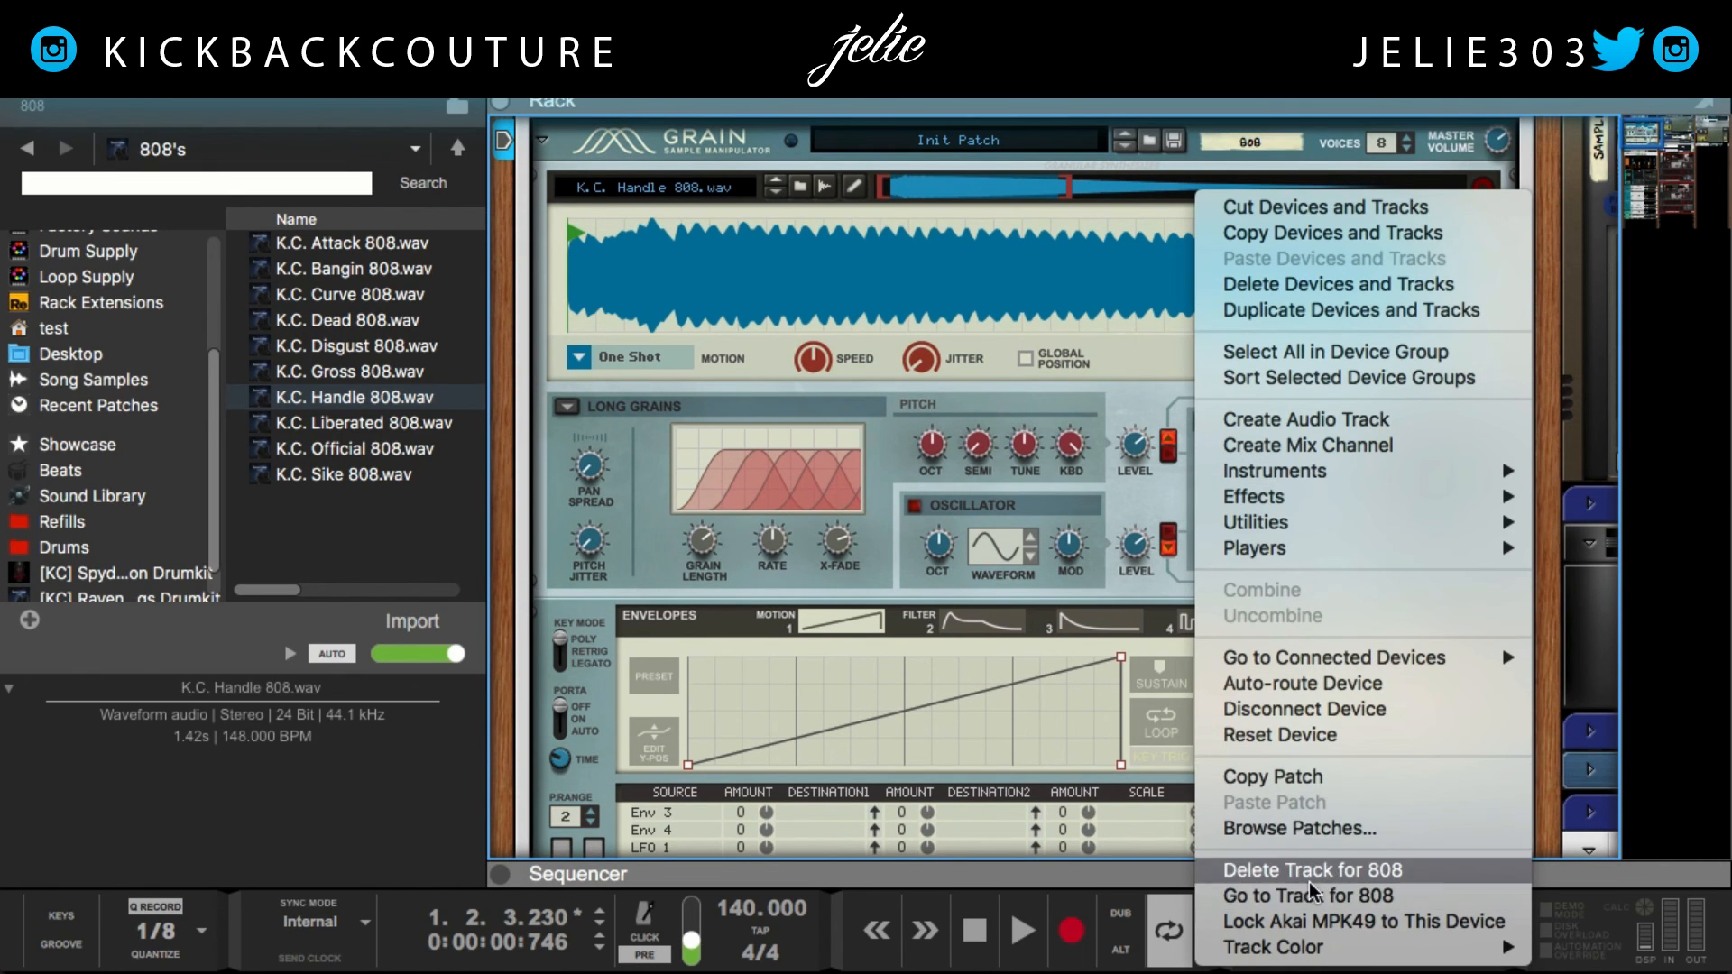
pyautogui.click(639, 565)
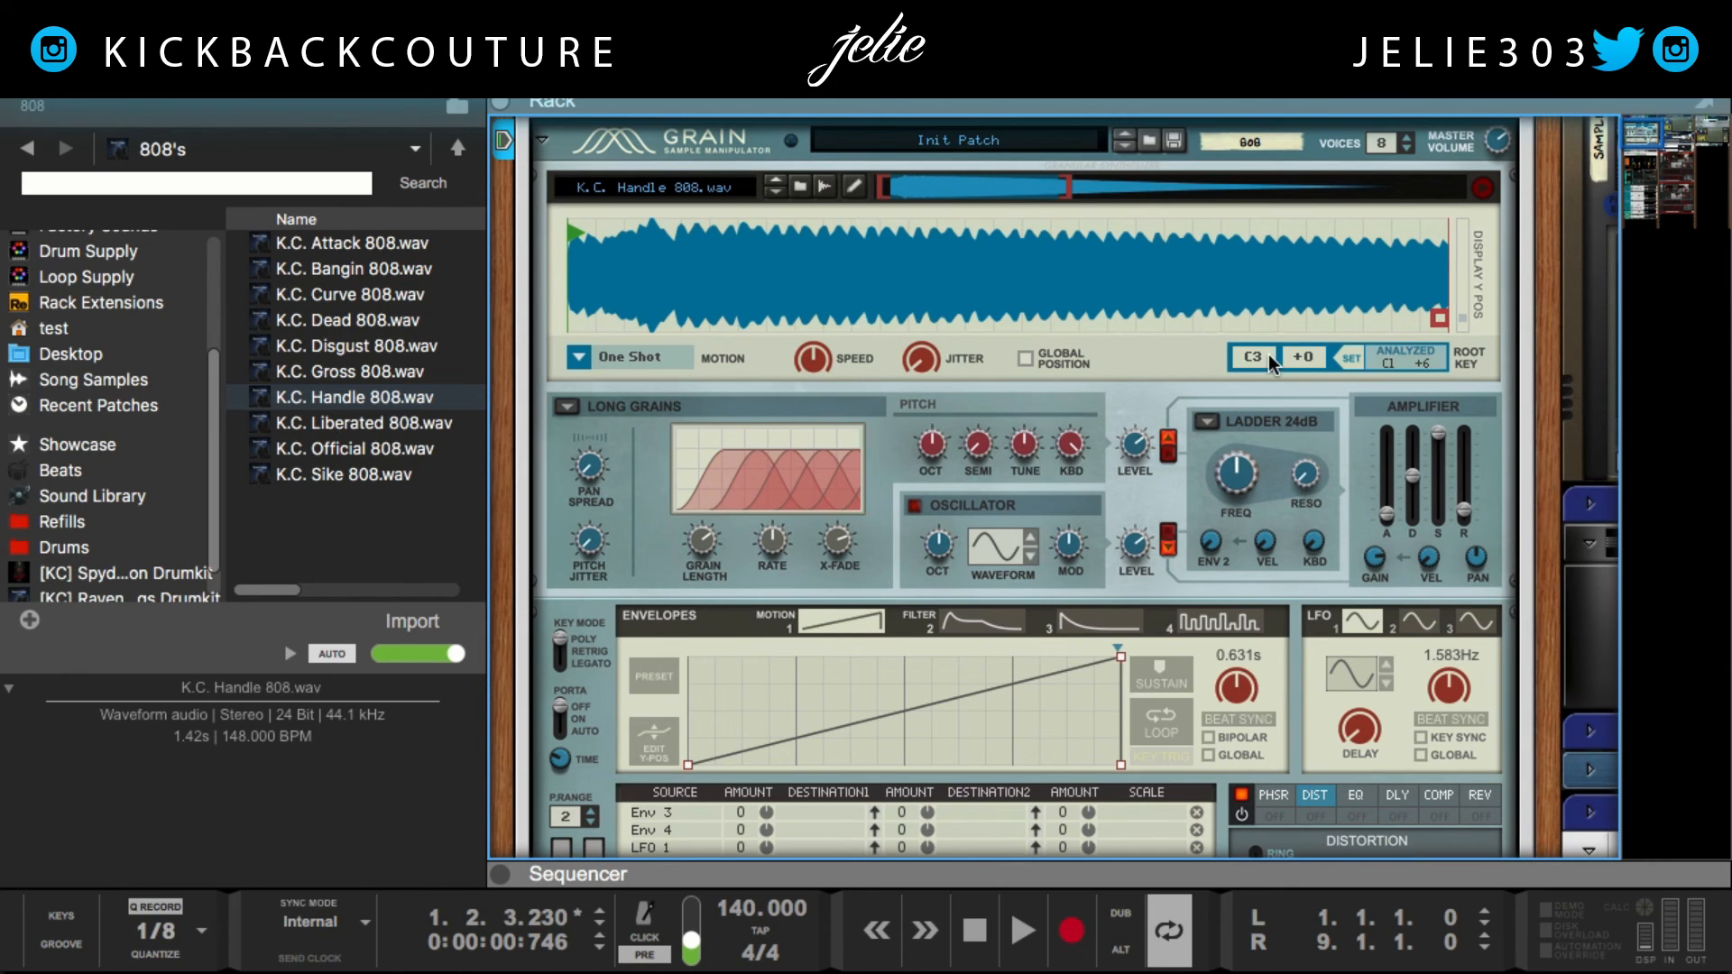
pyautogui.rightClick(1233, 358)
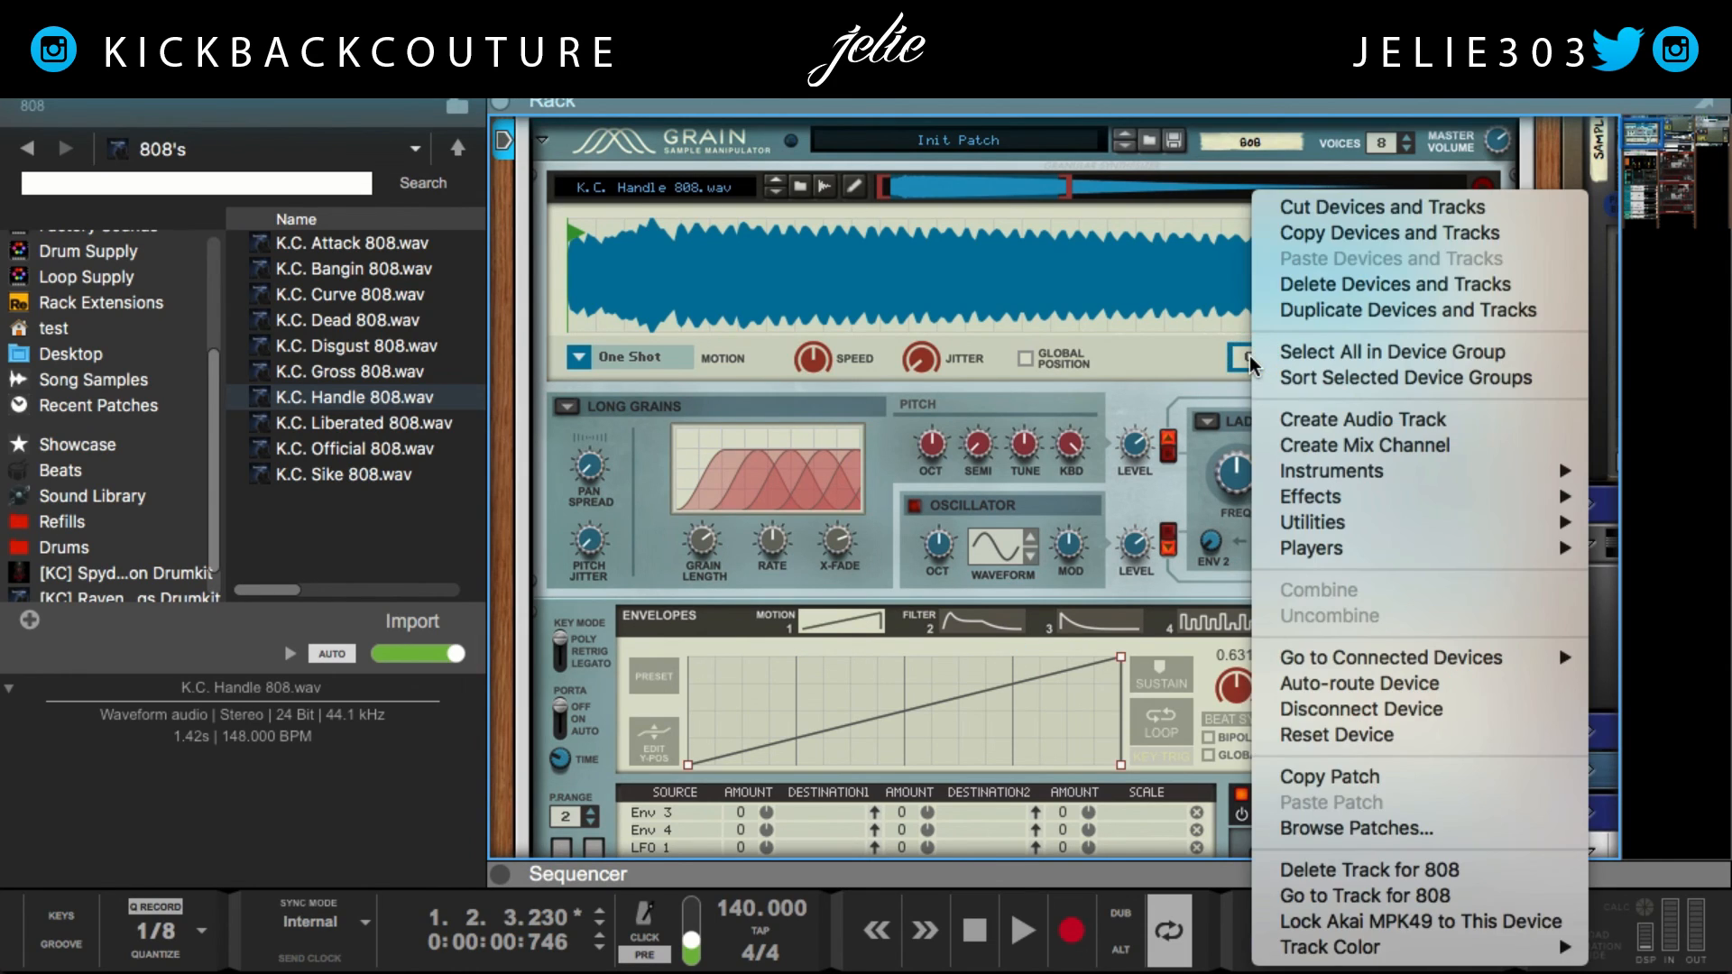
pyautogui.click(1371, 783)
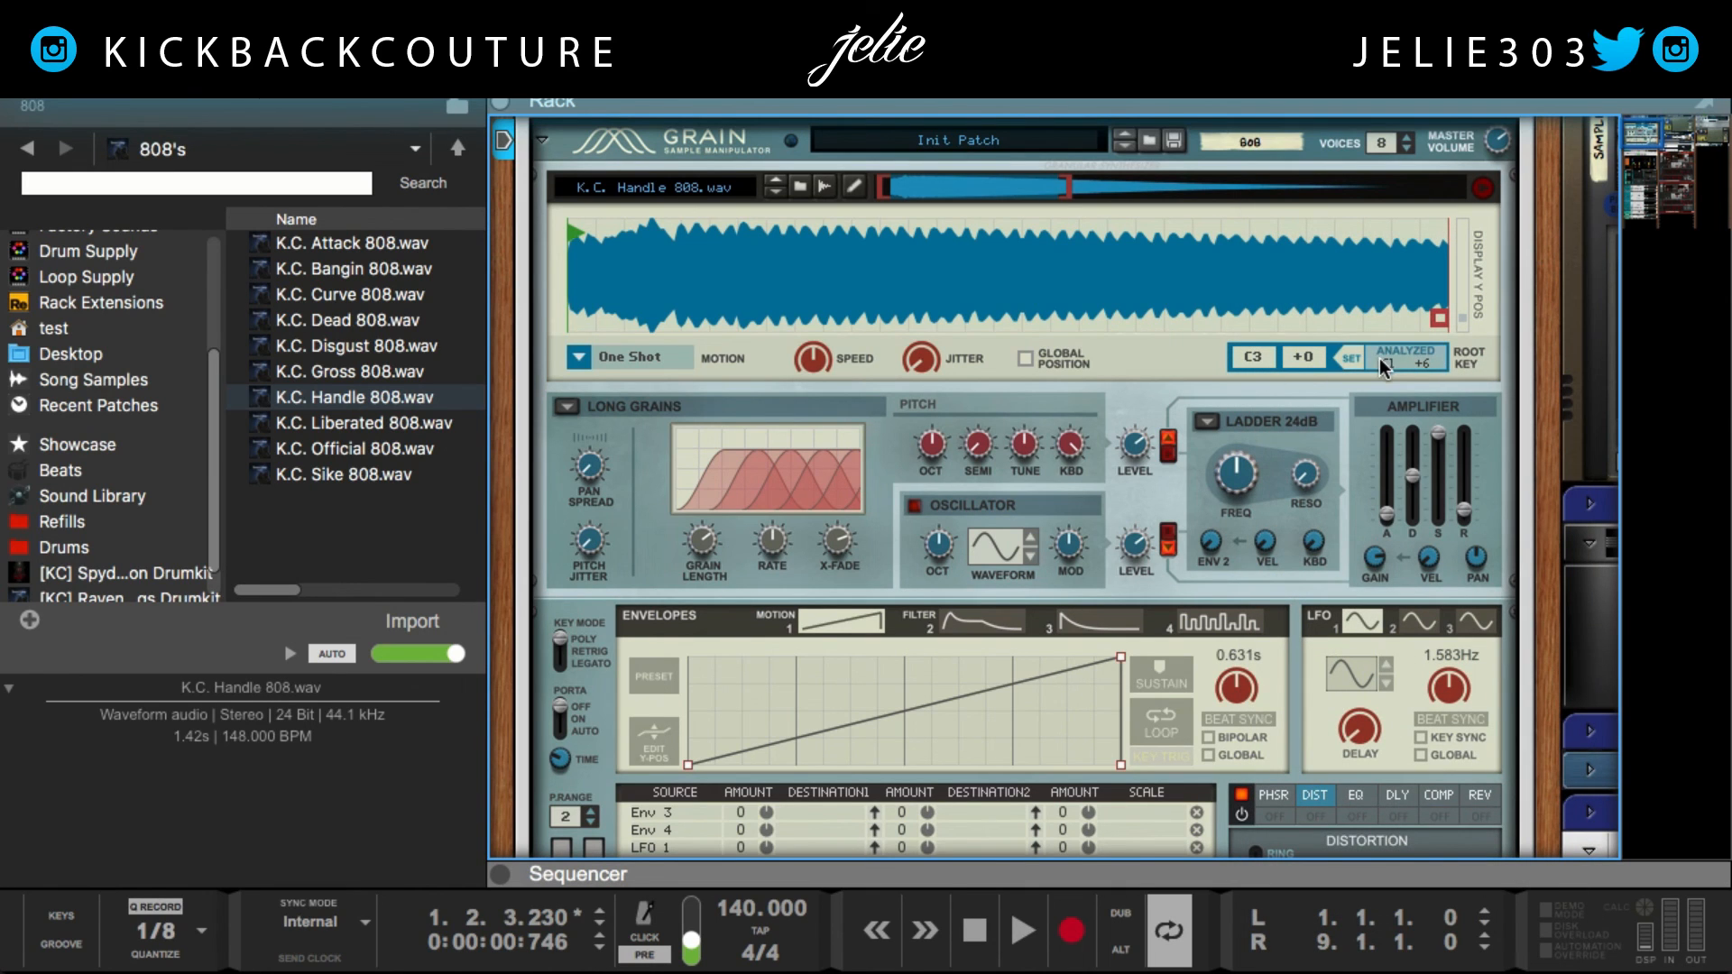
# Try the K.C. Liberated, K.C. Dead and K.C. Bangin 808 samples one after another in the Grain.
pyautogui.moveTo(372, 423); pyautogui.dragTo(756, 350)
pyautogui.moveTo(361, 319); pyautogui.dragTo(858, 311)
pyautogui.moveTo(370, 268); pyautogui.dragTo(814, 280)
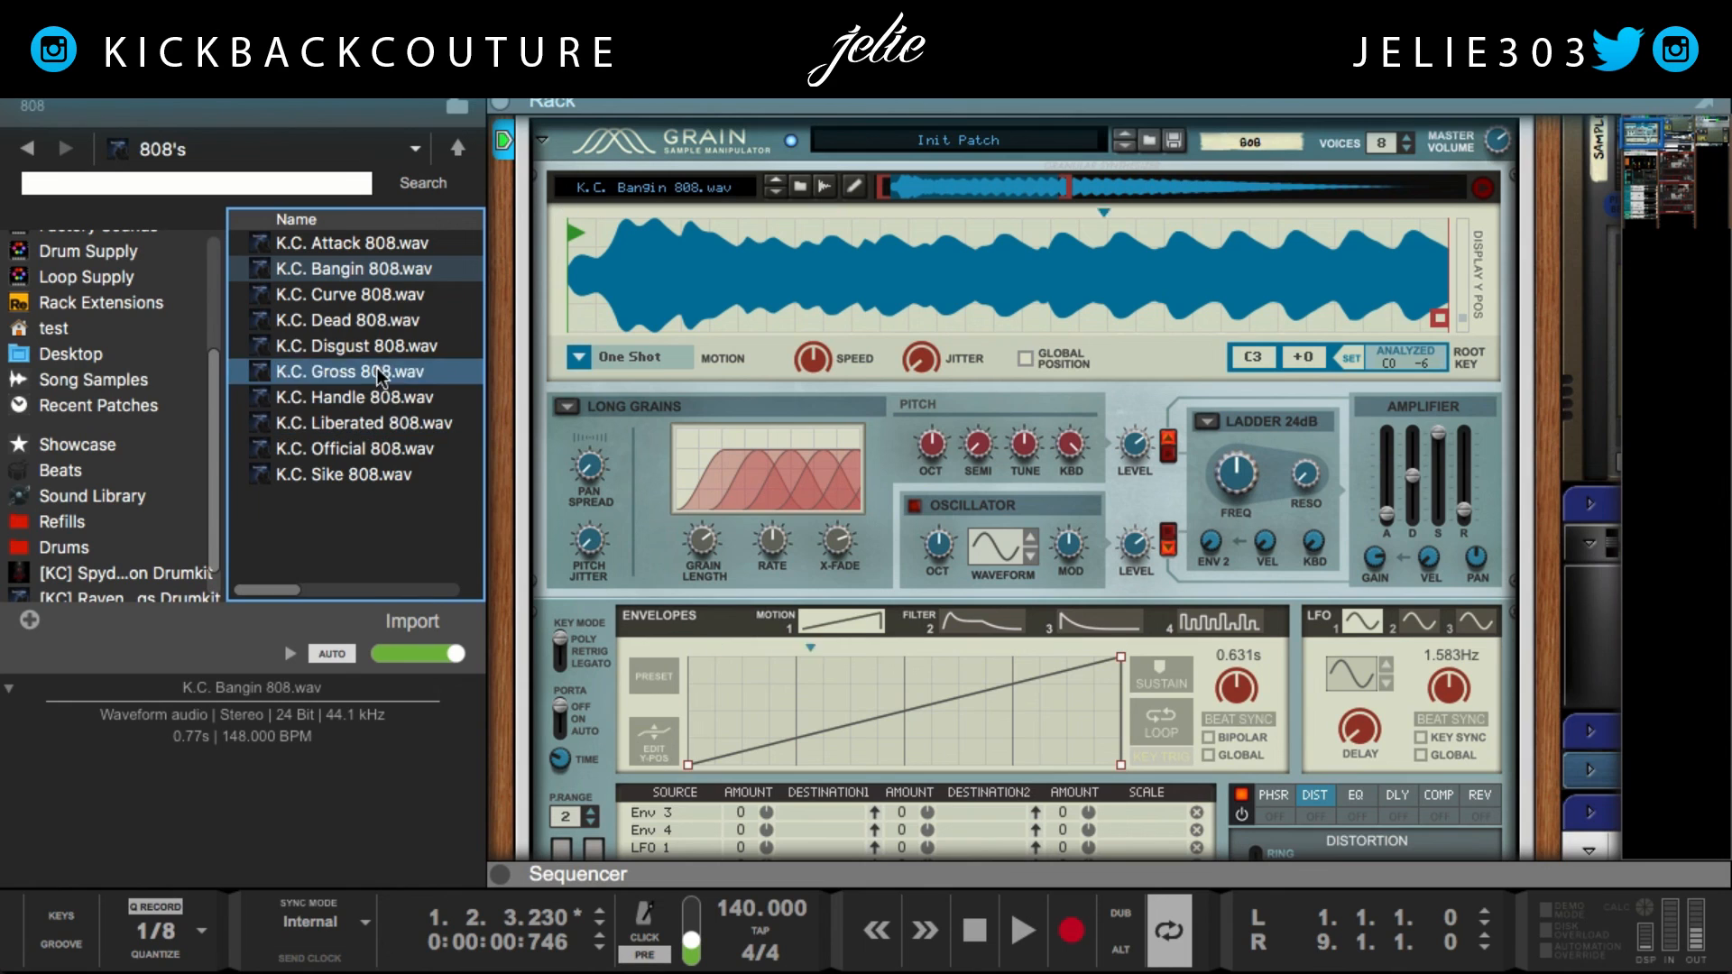
# Load K.C. Official 808.wav into the Grain and play the song from the start.
pyautogui.moveTo(341, 447); pyautogui.dragTo(712, 318)
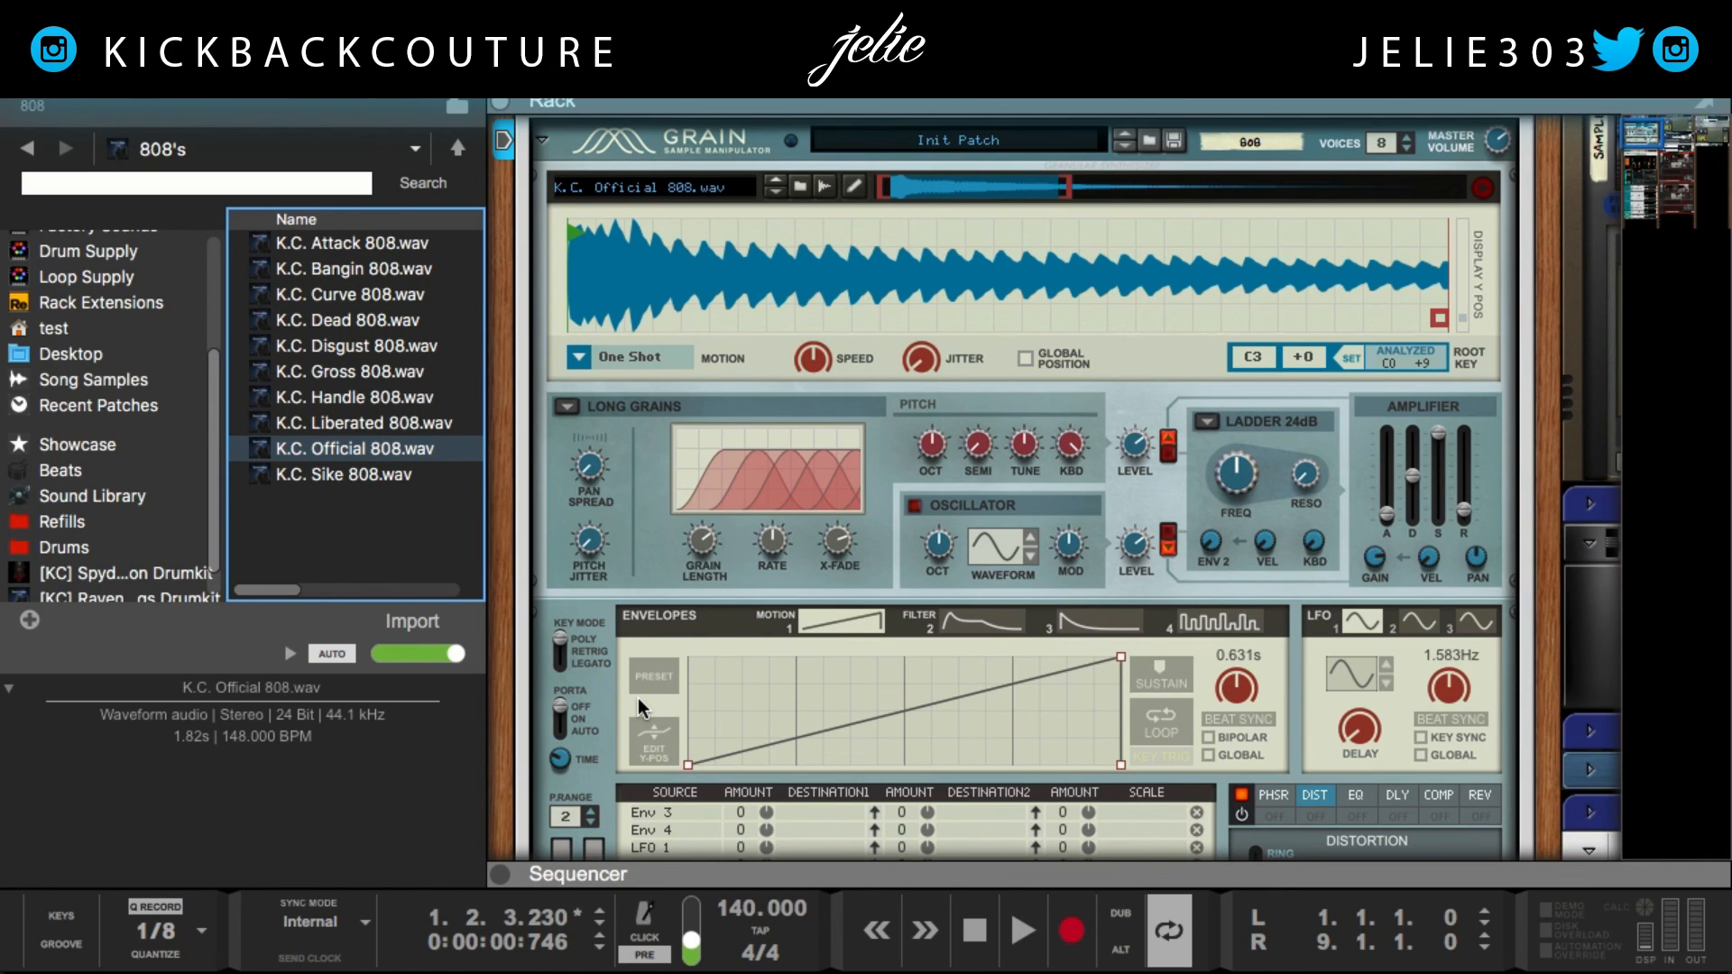
pyautogui.click(974, 930)
pyautogui.click(1022, 931)
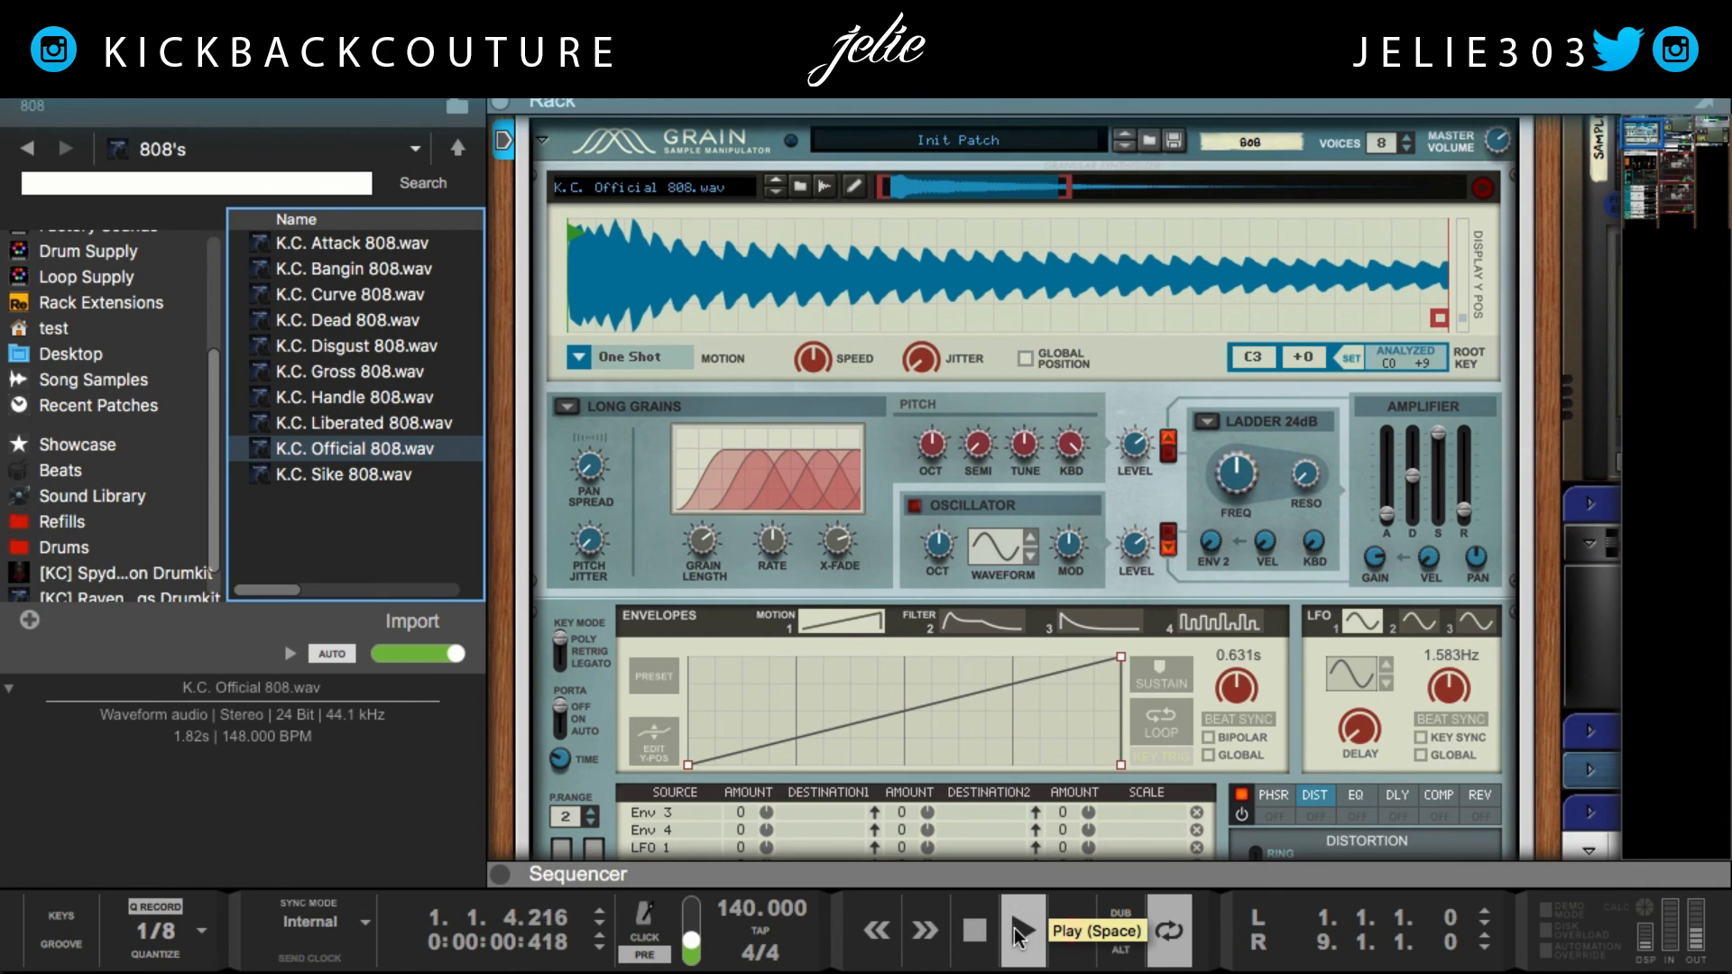